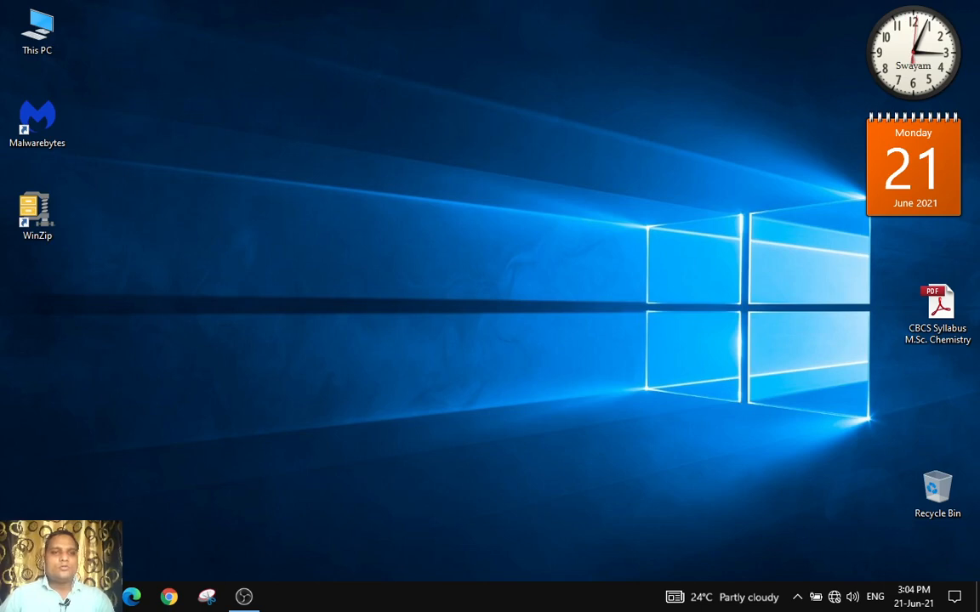
Launch ChemBioDraw Ultra from the Start menu
key(super)
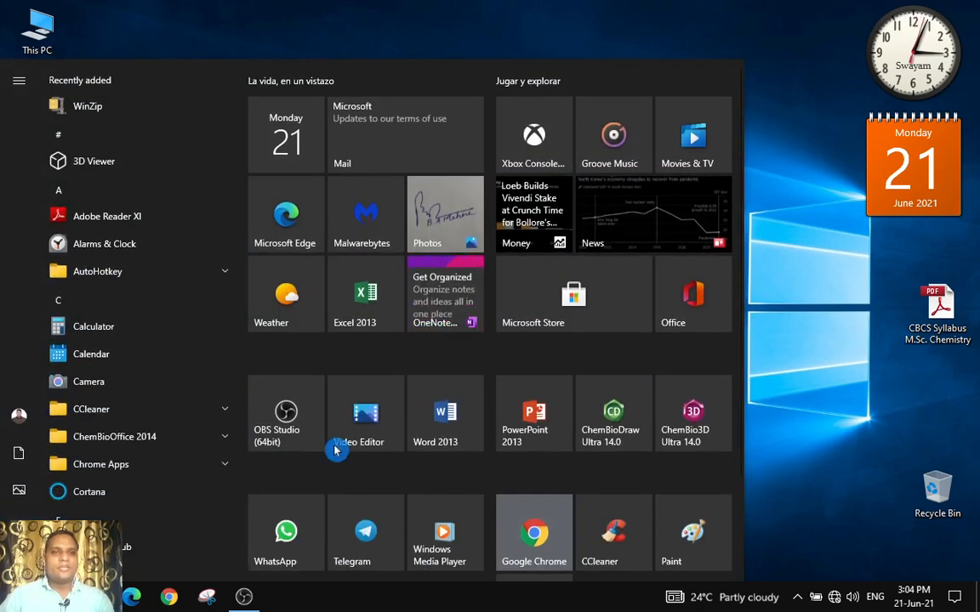
click(617, 414)
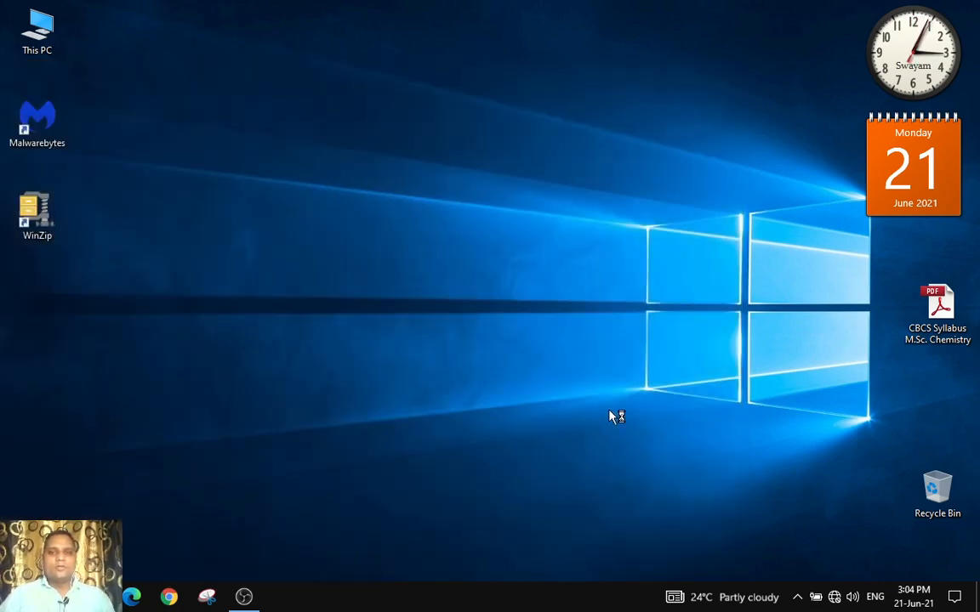
click(523, 112)
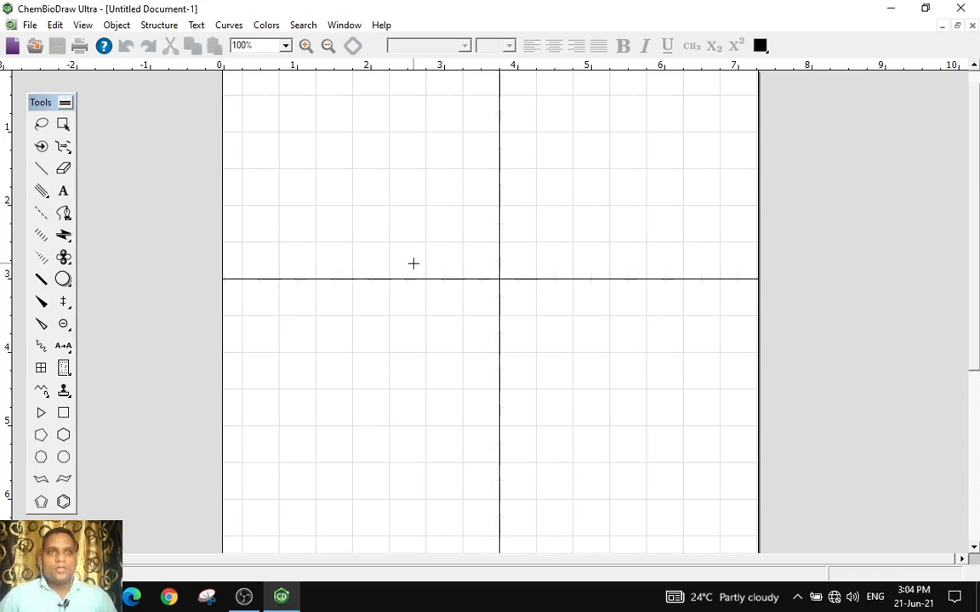
click(500, 281)
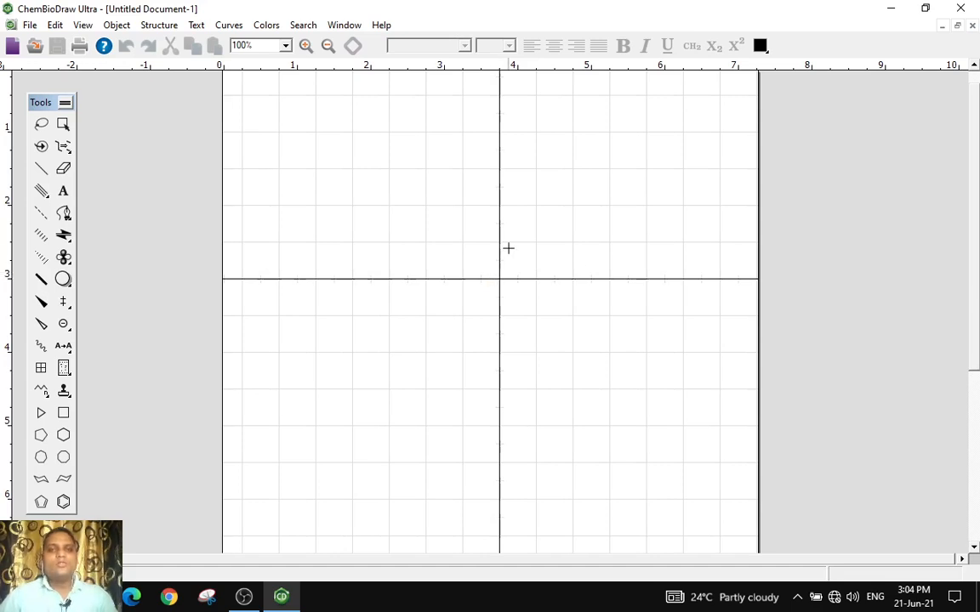
click(499, 282)
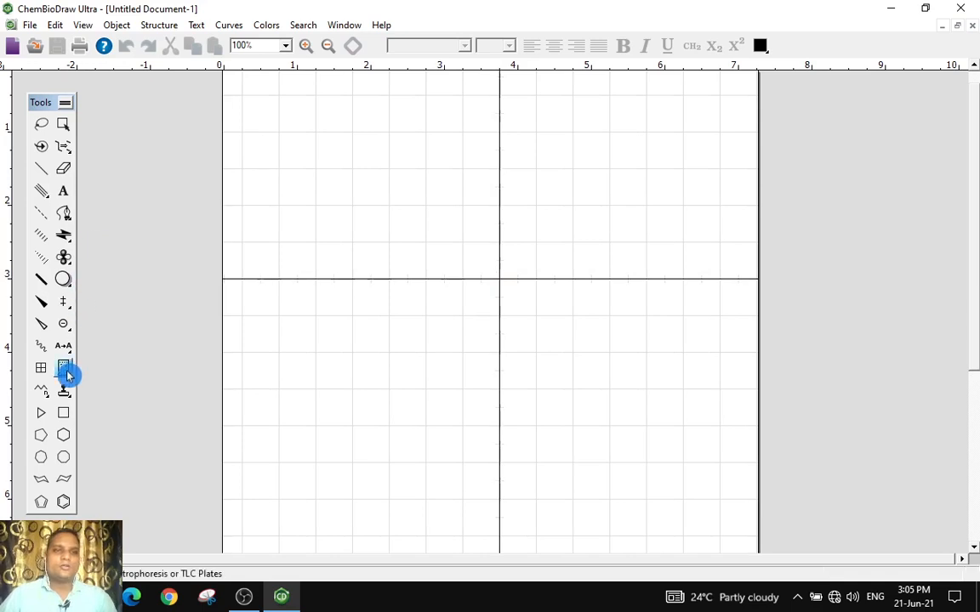
click(501, 283)
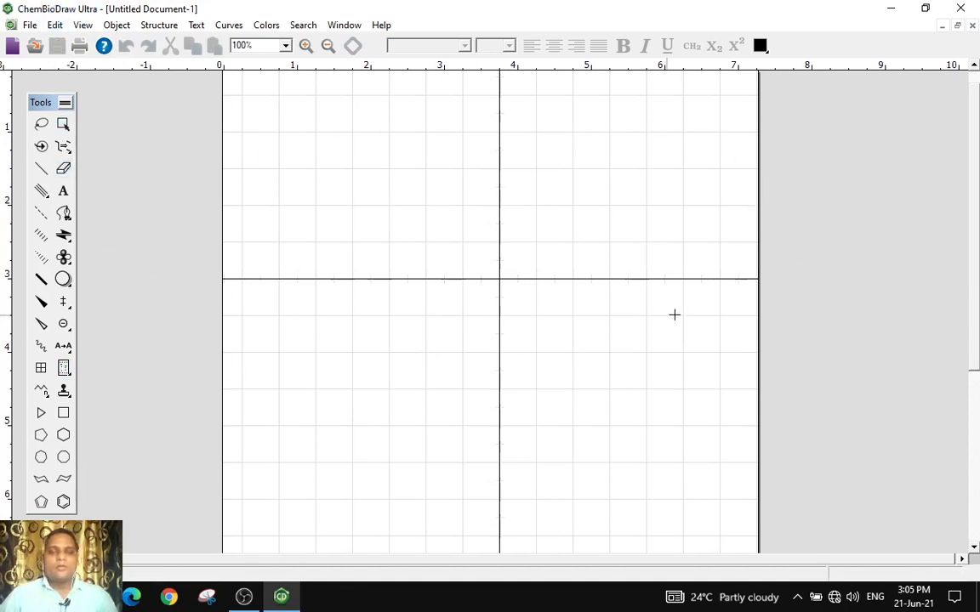
Draw a cyclohexane ring in the upper-left area of the canvas at 150% zoom
click(307, 46)
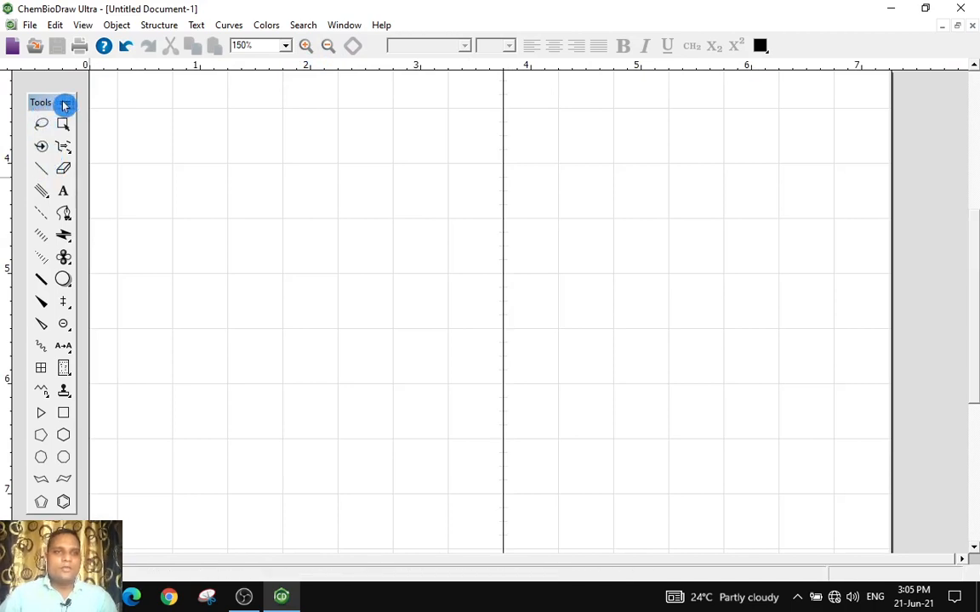
drag(44, 104, 45, 96)
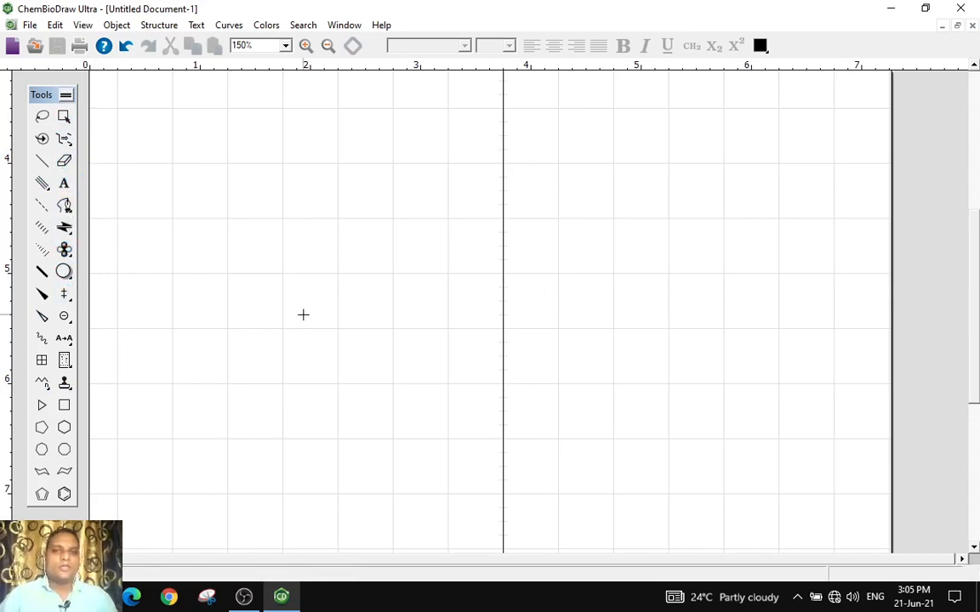
scroll(389, 249, up, 1)
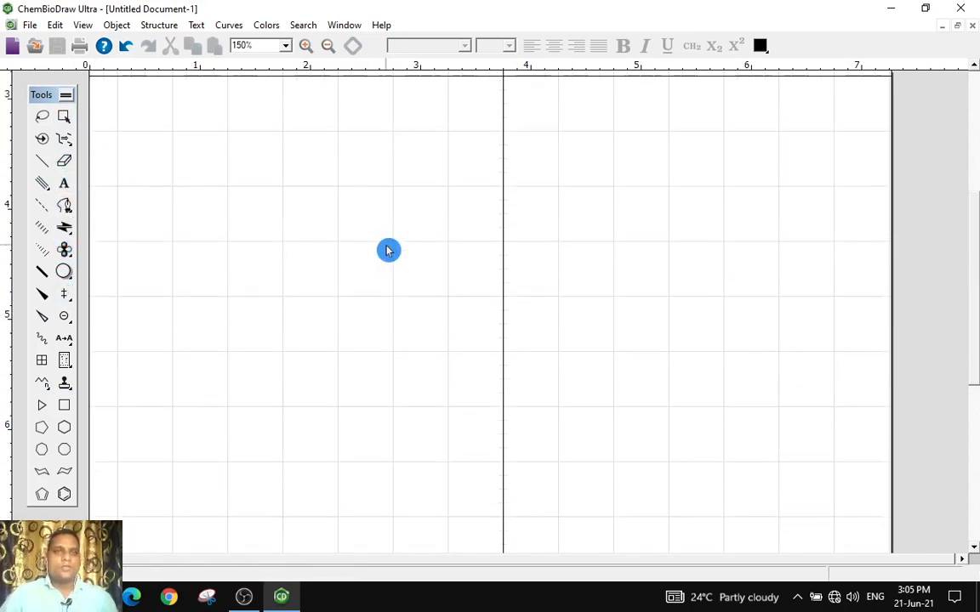
scroll(385, 246, up, 4)
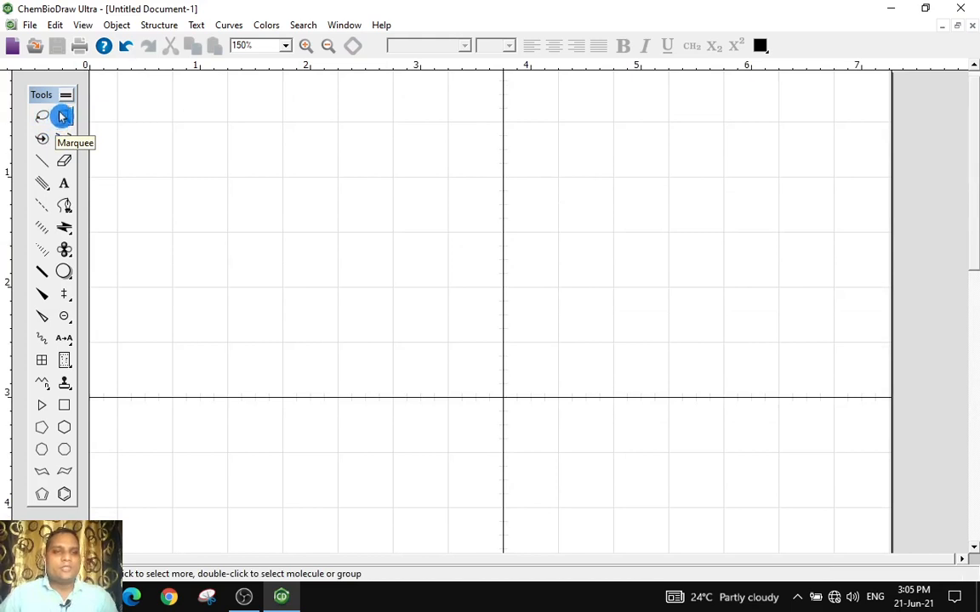
click(65, 429)
click(265, 214)
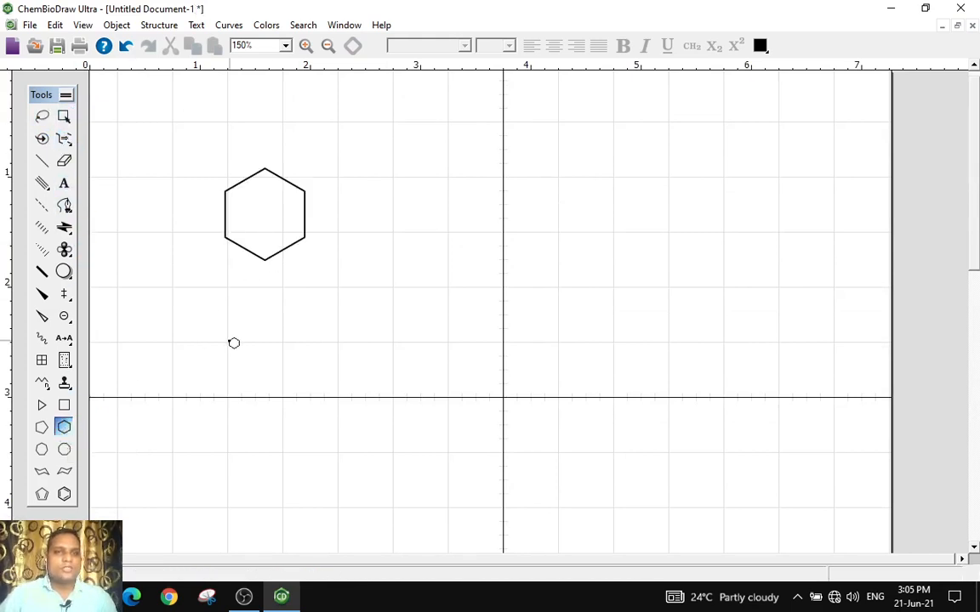
Attach a three-bond chain to the ring's upper-right carbon with the Solid Bond tool
click(41, 161)
drag(304, 191, 387, 186)
click(385, 190)
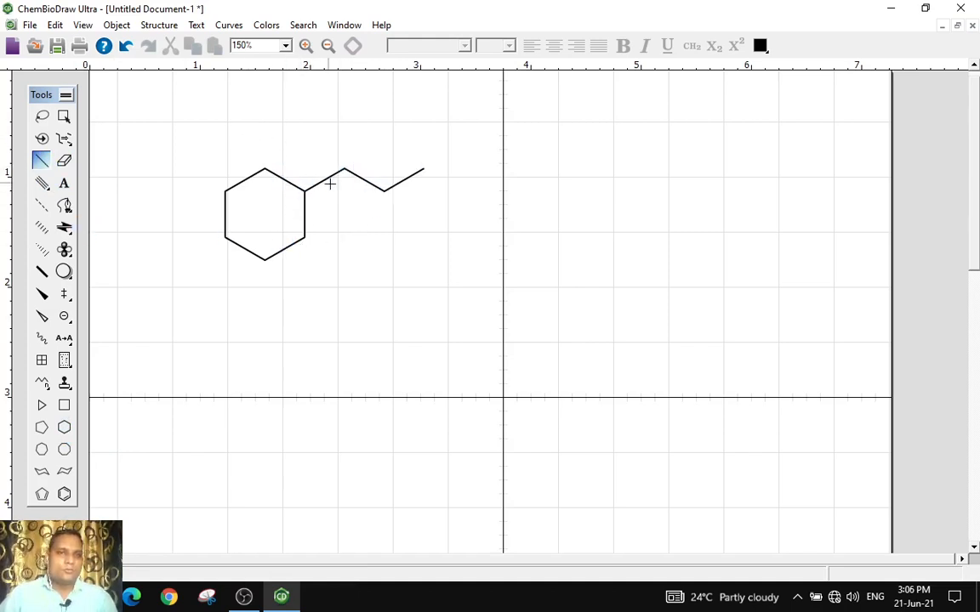
Select the whole ring-and-chain structure with the Marquee tool, then deselect it
click(63, 116)
click(204, 127)
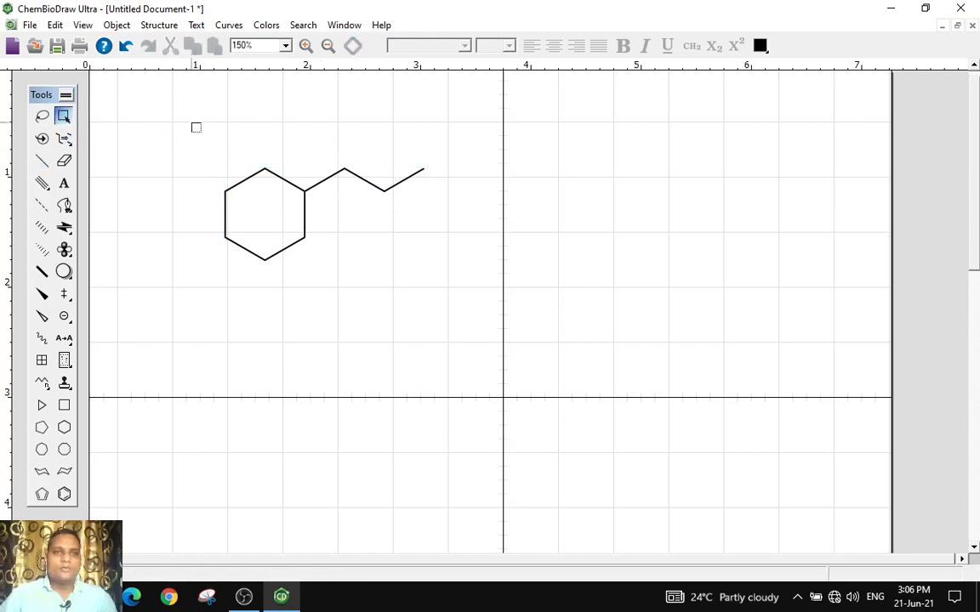
drag(192, 123, 452, 278)
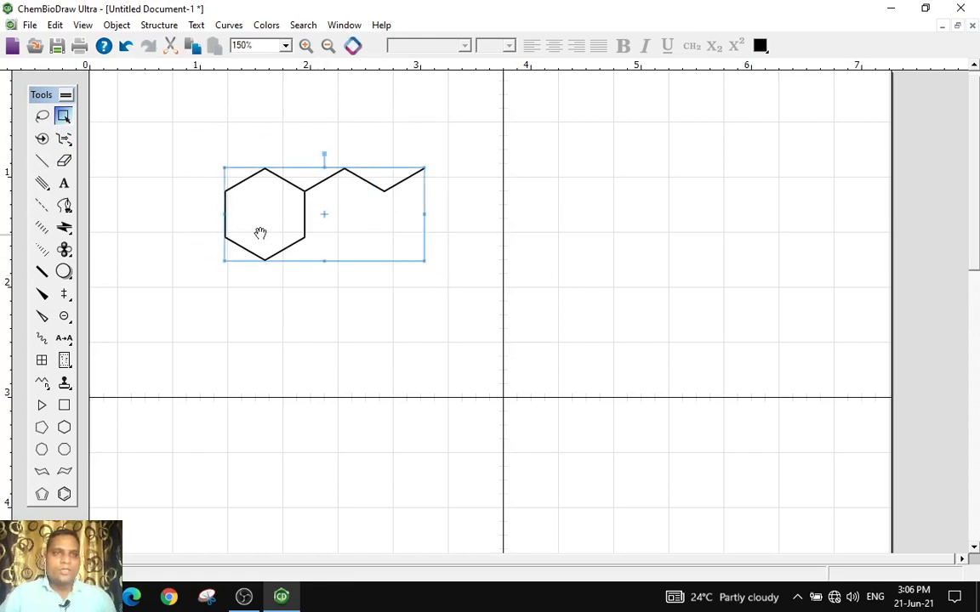
click(161, 186)
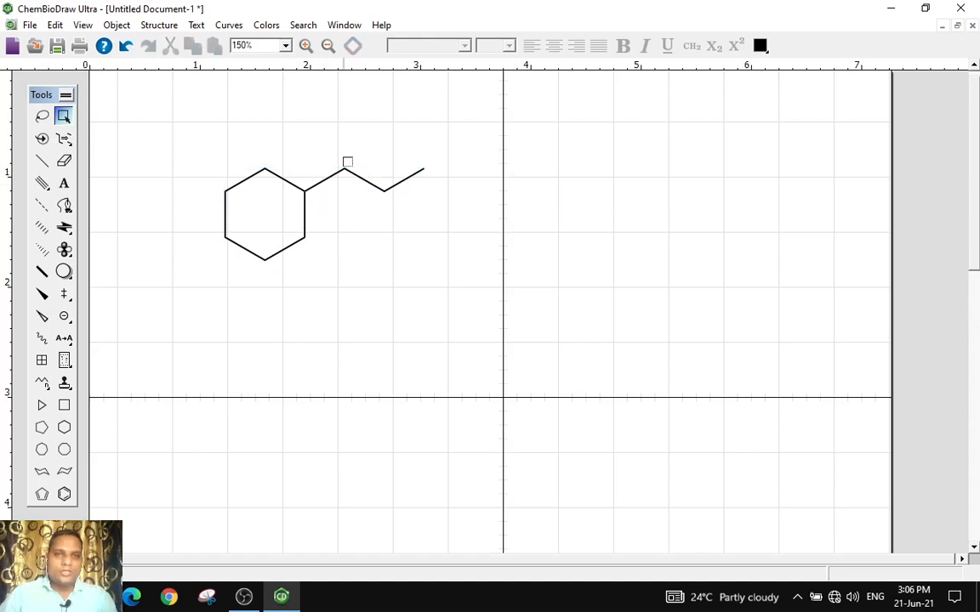
Select only the ring with the Lasso tool, then select just the terminal chain bond
click(40, 120)
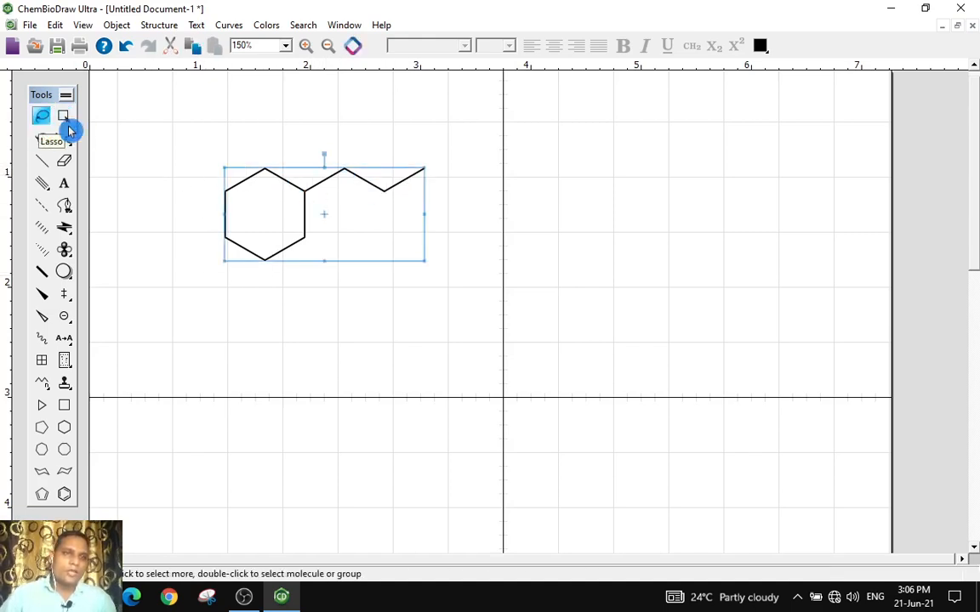
click(215, 167)
mouse_move(214, 167)
mouse_down()
mouse_move(208, 200)
mouse_move(219, 251)
mouse_move(264, 273)
mouse_move(325, 255)
mouse_move(321, 180)
mouse_move(278, 152)
mouse_up()
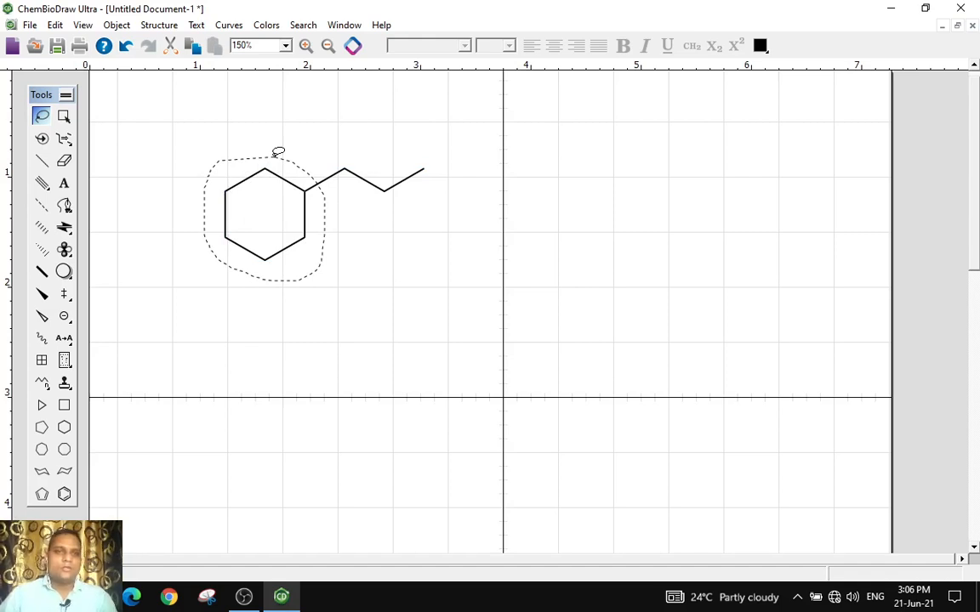
drag(278, 152, 278, 152)
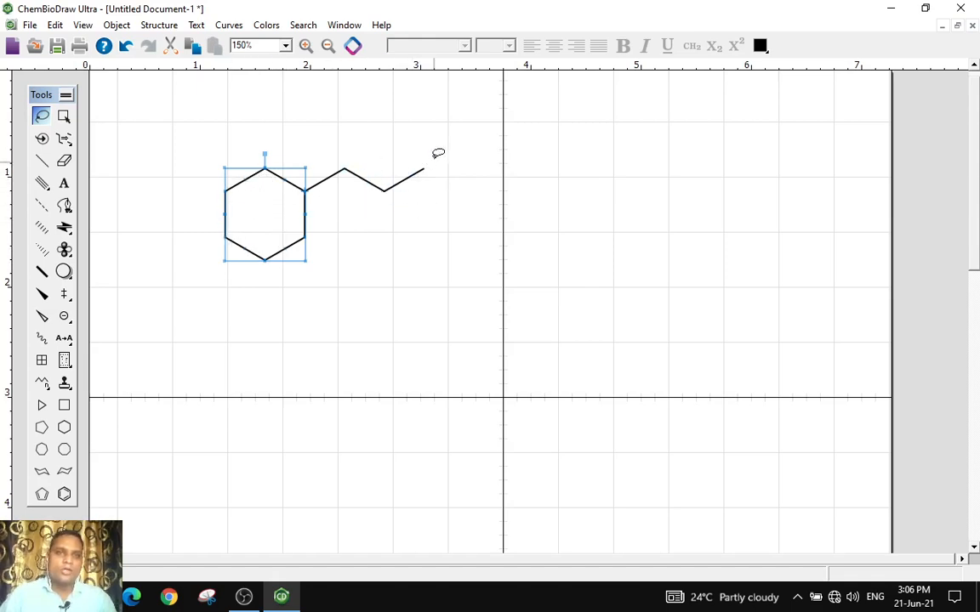
click(328, 142)
mouse_move(373, 166)
mouse_down()
mouse_move(376, 197)
mouse_move(439, 183)
mouse_move(429, 149)
mouse_move(387, 136)
mouse_up()
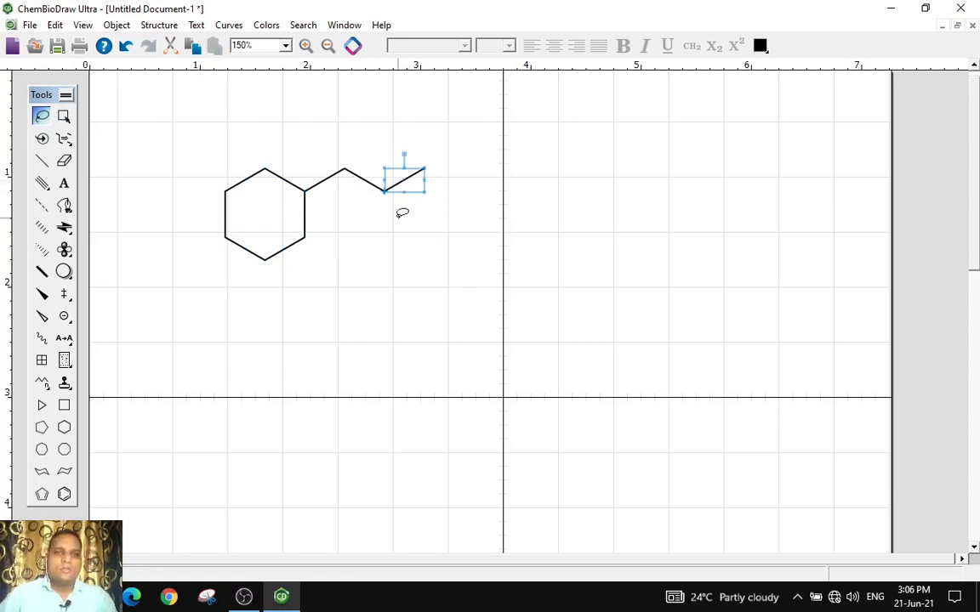
Erase the three chain bonds one by one with the Eraser
click(66, 164)
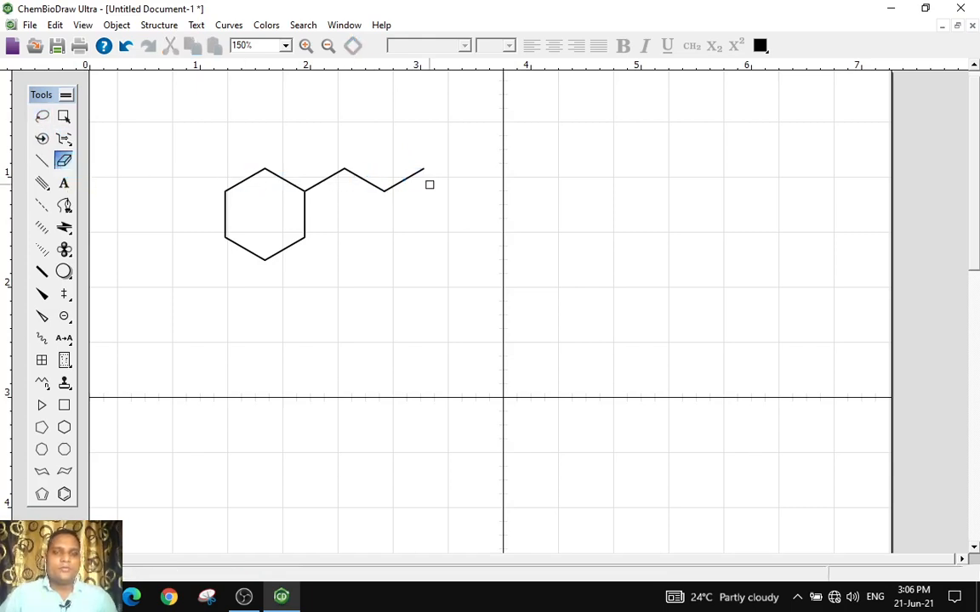
click(413, 174)
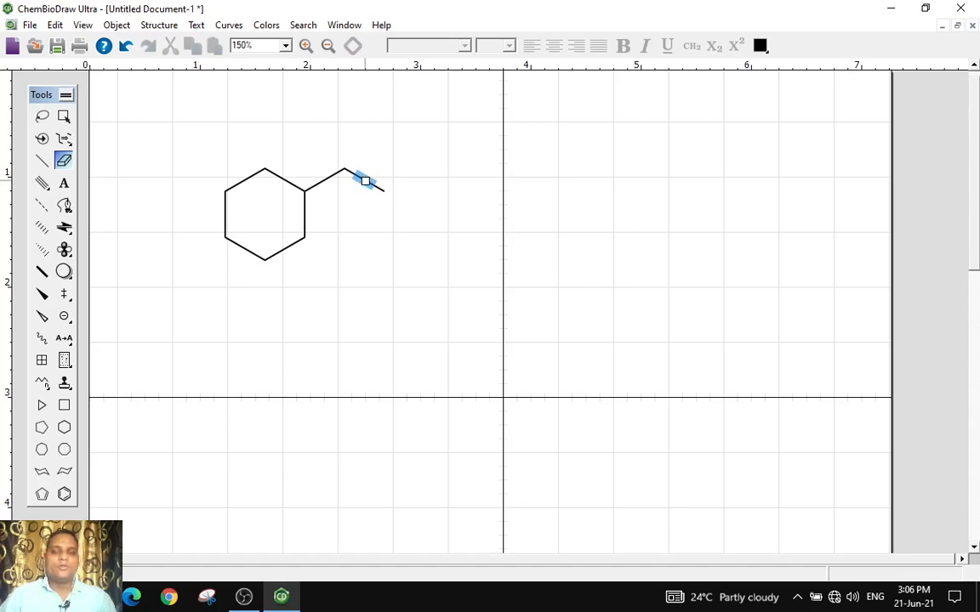
click(363, 180)
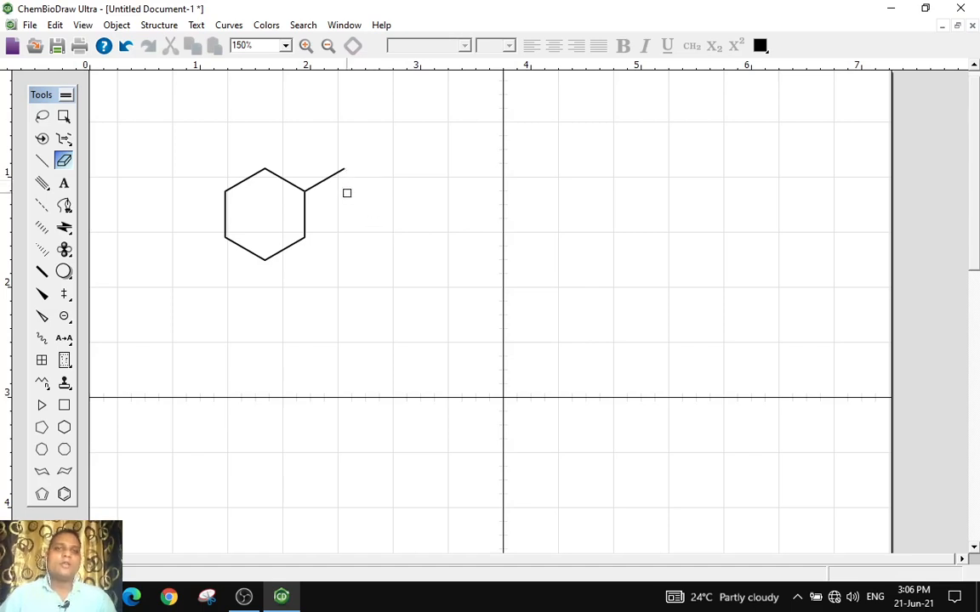
click(343, 169)
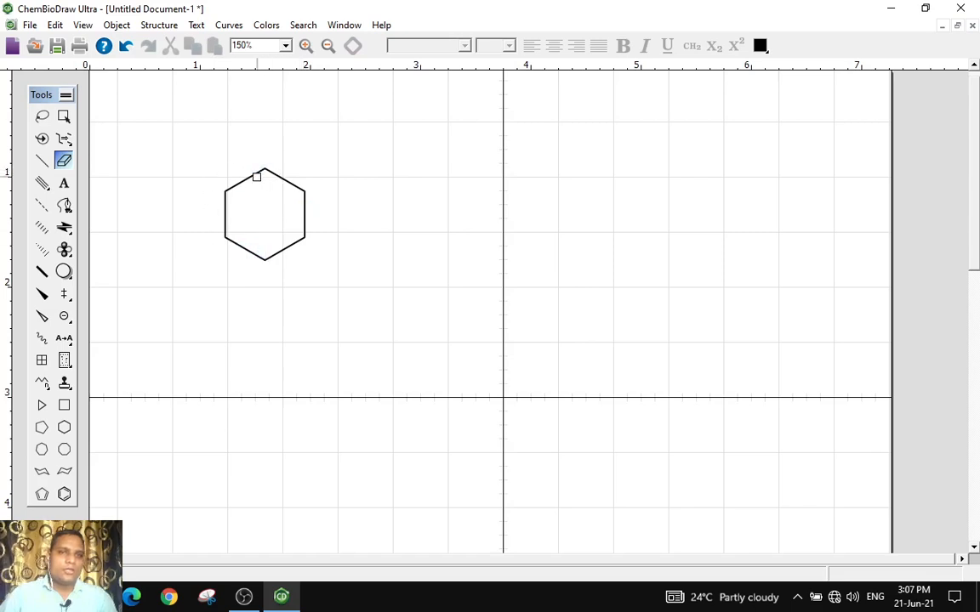
Erase all six cyclohexane ring bonds with the Eraser
click(244, 177)
click(280, 179)
click(303, 212)
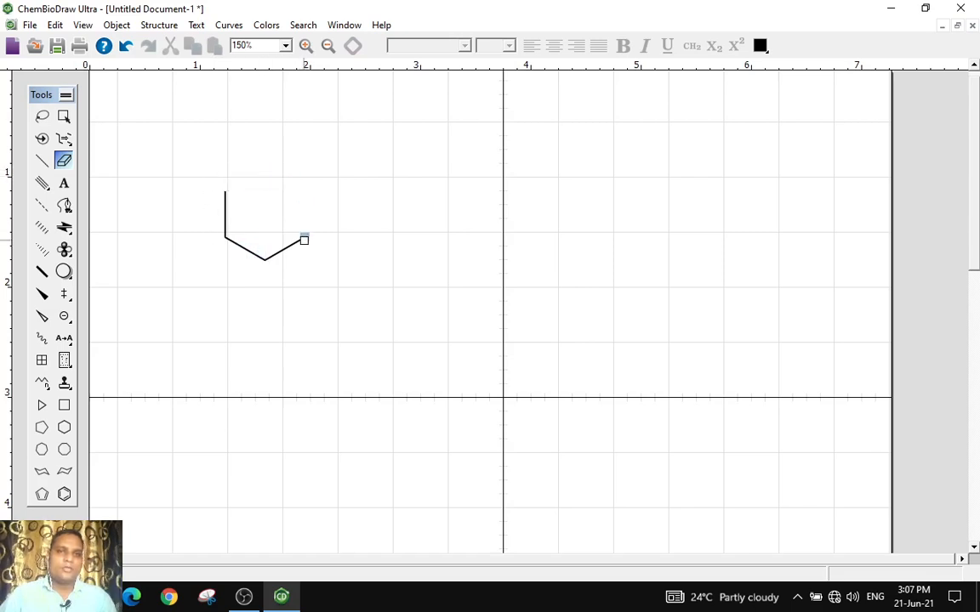
click(281, 249)
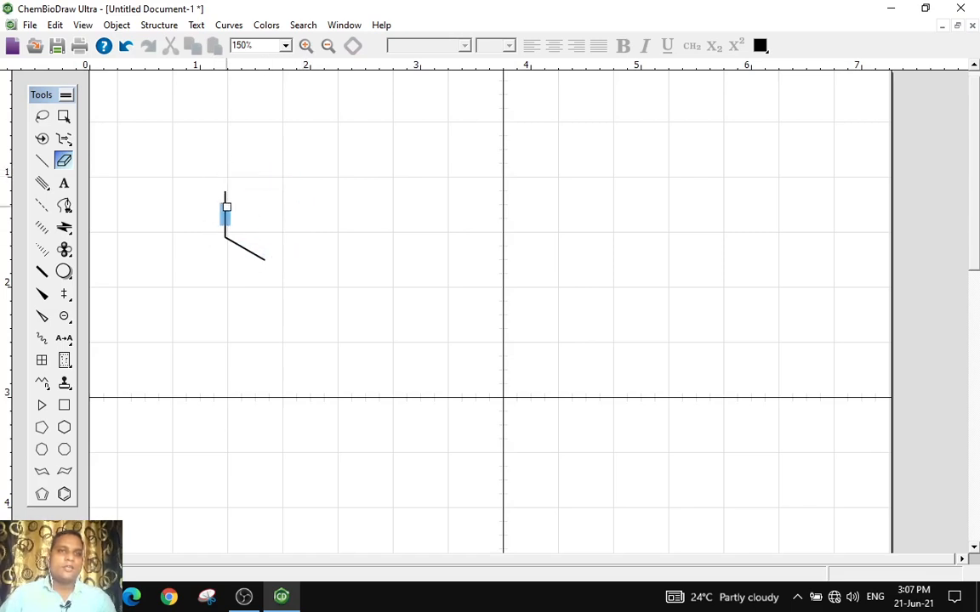
click(226, 209)
click(237, 245)
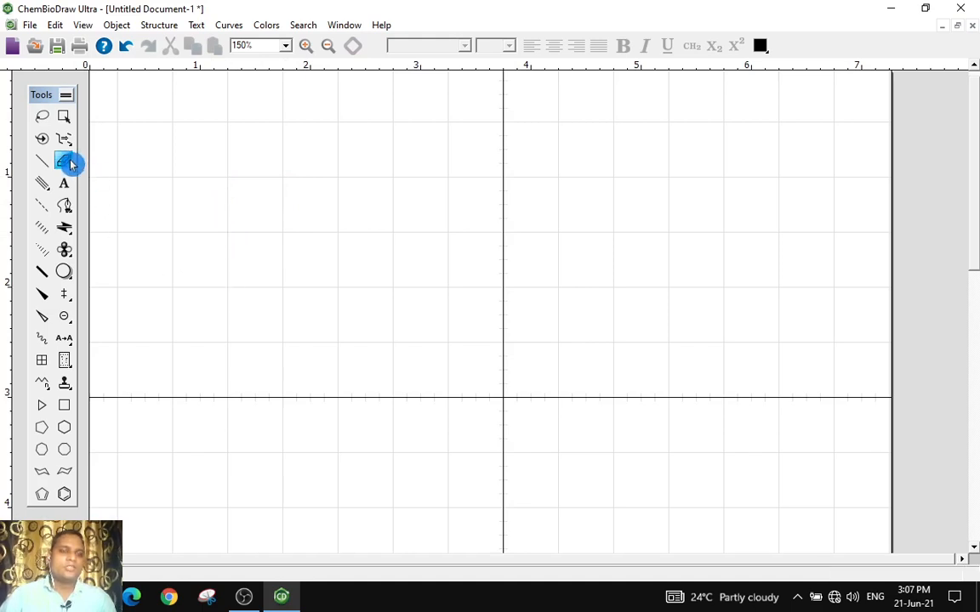
Place a benzene ring in the upper-left area of the canvas
click(64, 183)
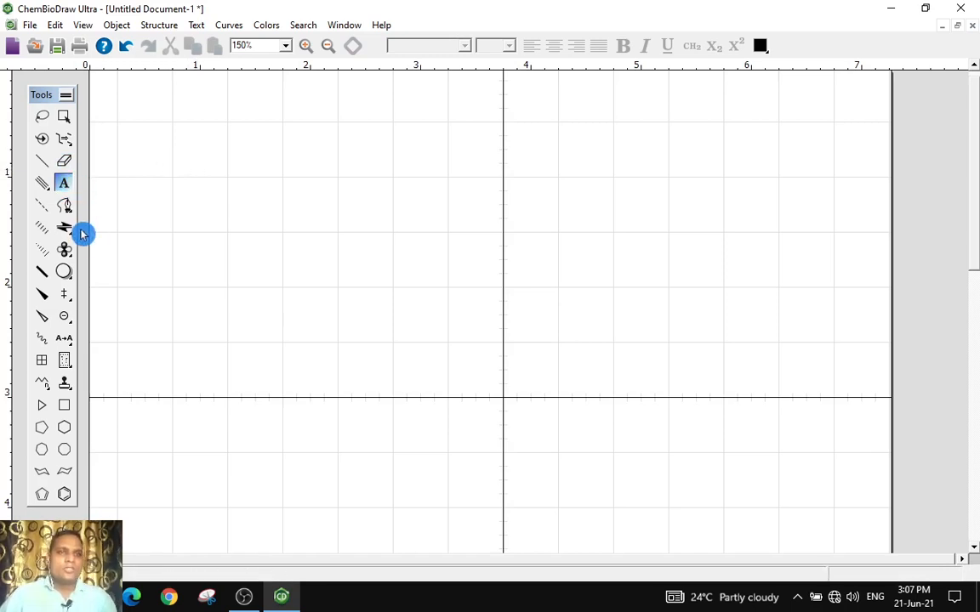
click(63, 494)
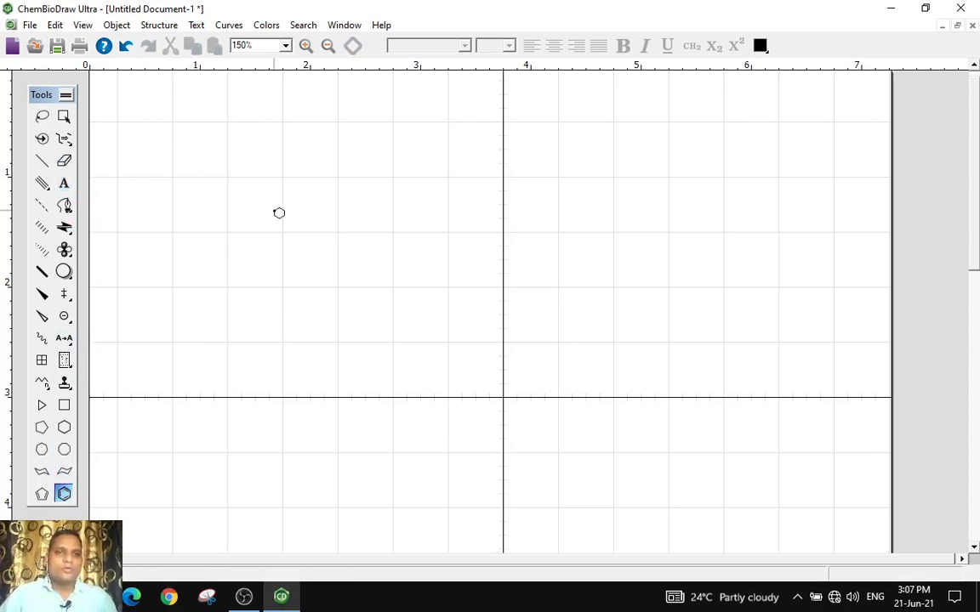
click(275, 211)
Label the benzene ring's top atom N to make pyridine, viewing at 200% zoom
click(65, 119)
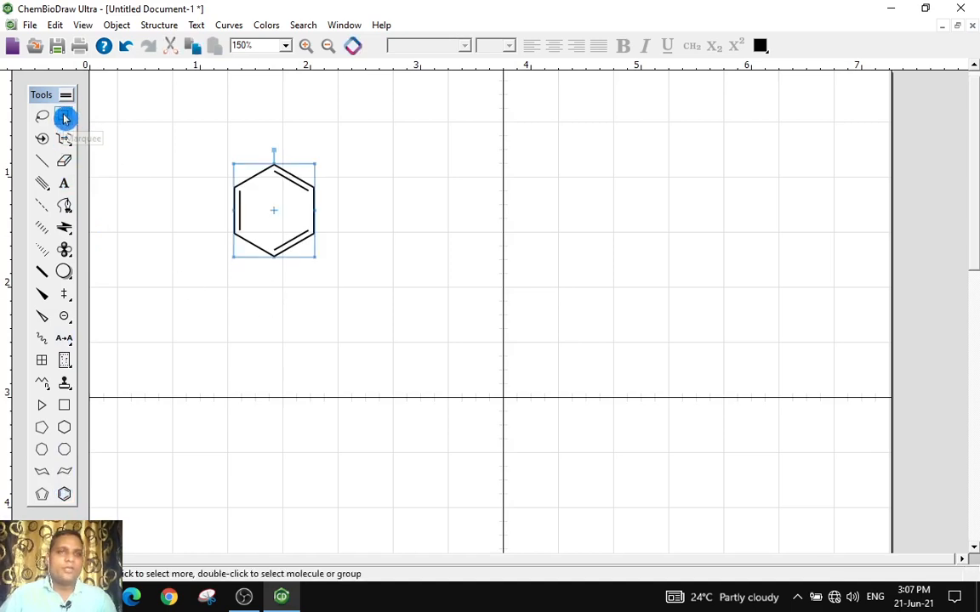
click(64, 183)
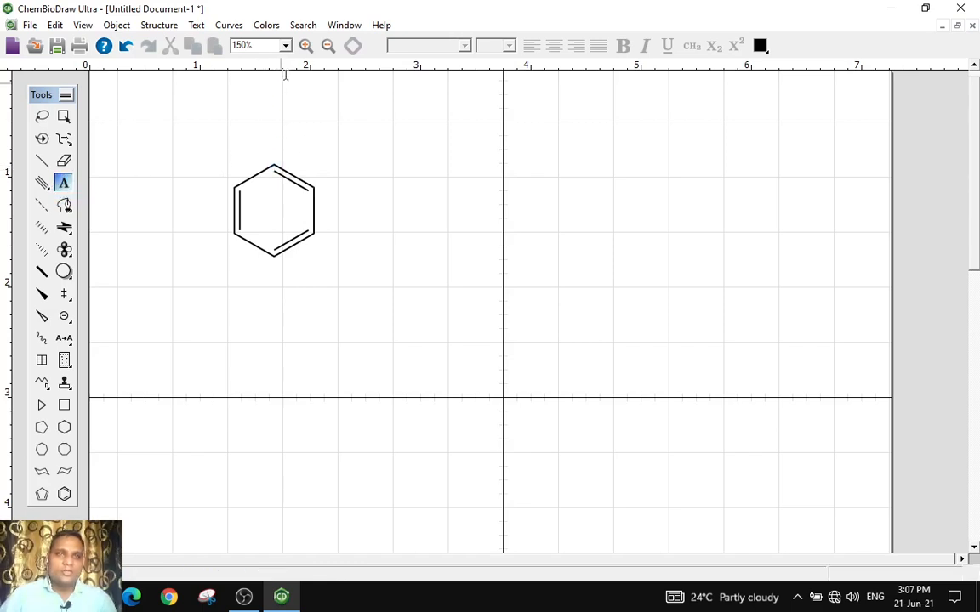
click(306, 45)
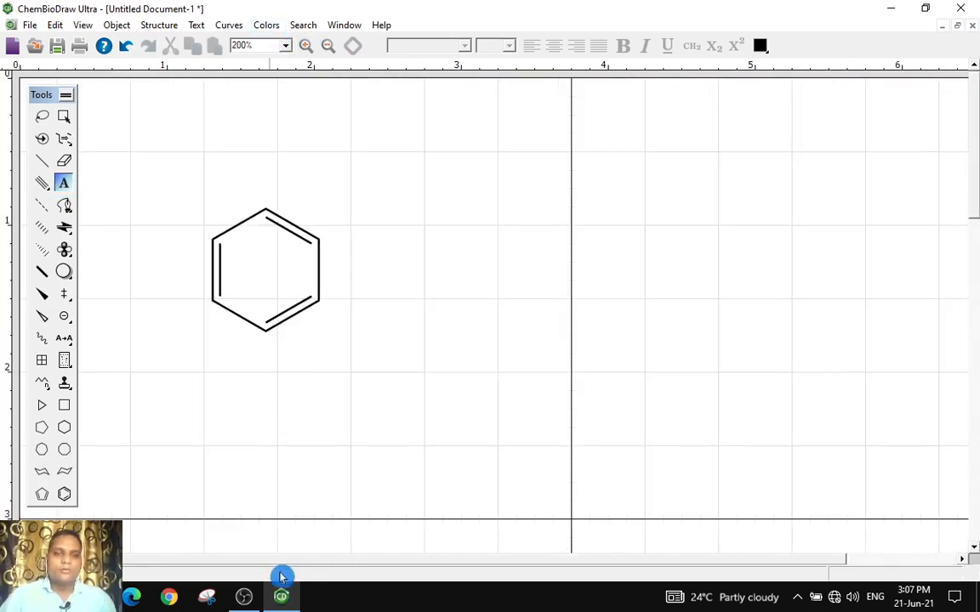
click(266, 208)
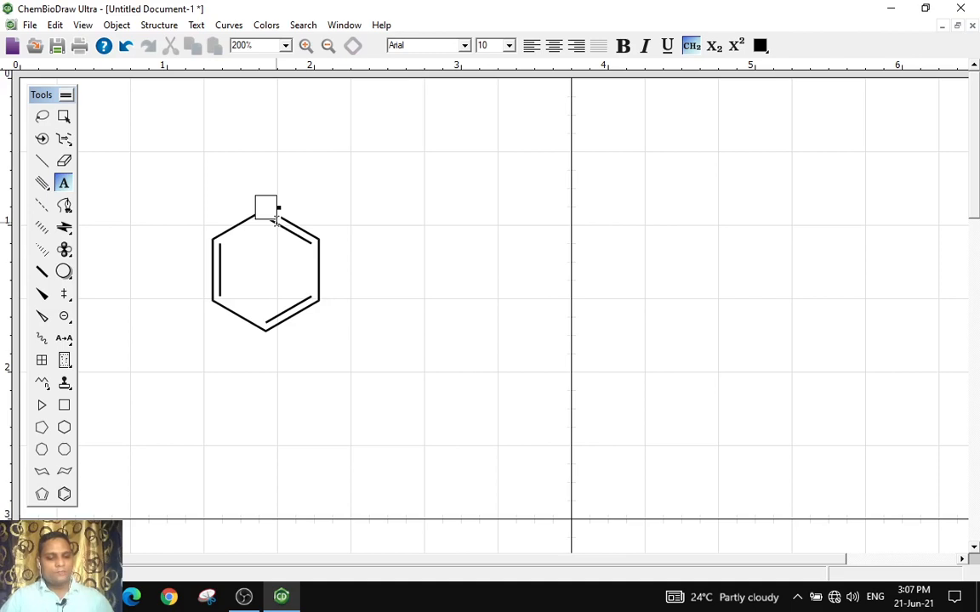
text(N)
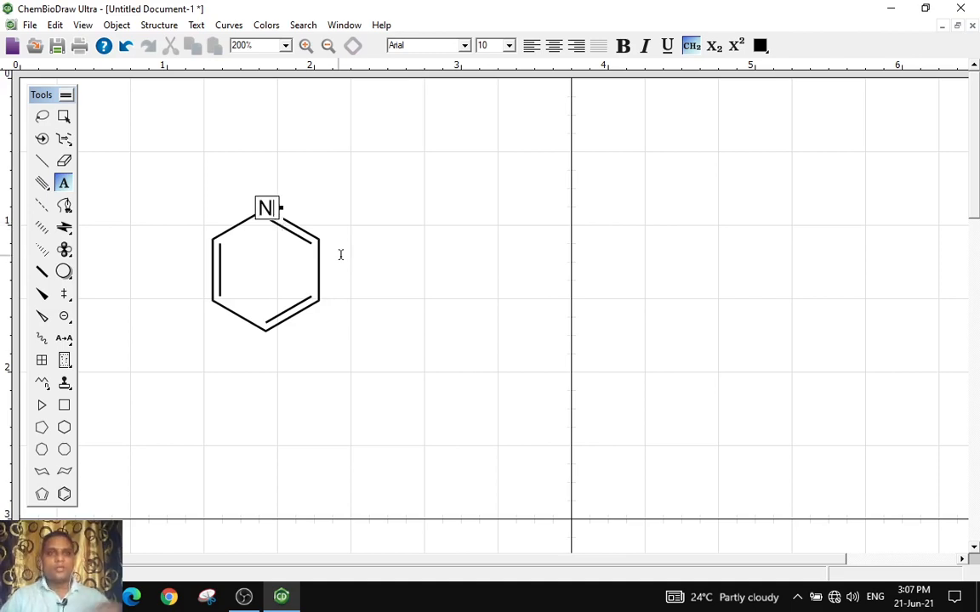
Move the pyridine molecule slightly up and to the right
click(64, 116)
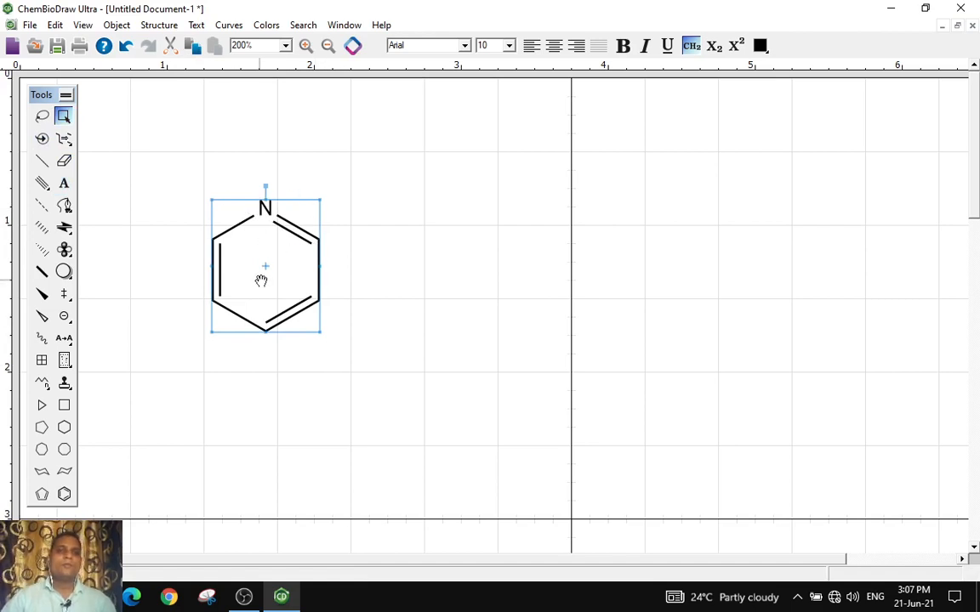
drag(284, 245, 305, 230)
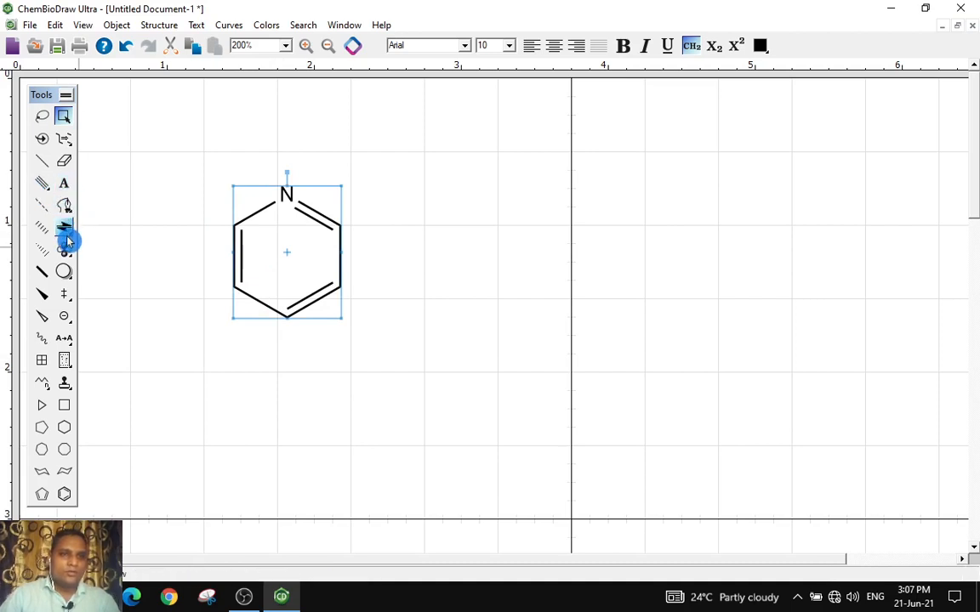
Tear off the Arrows palette, move it aside, and draw a solid horizontal arrow to the right of the pyridine
drag(65, 226, 136, 226)
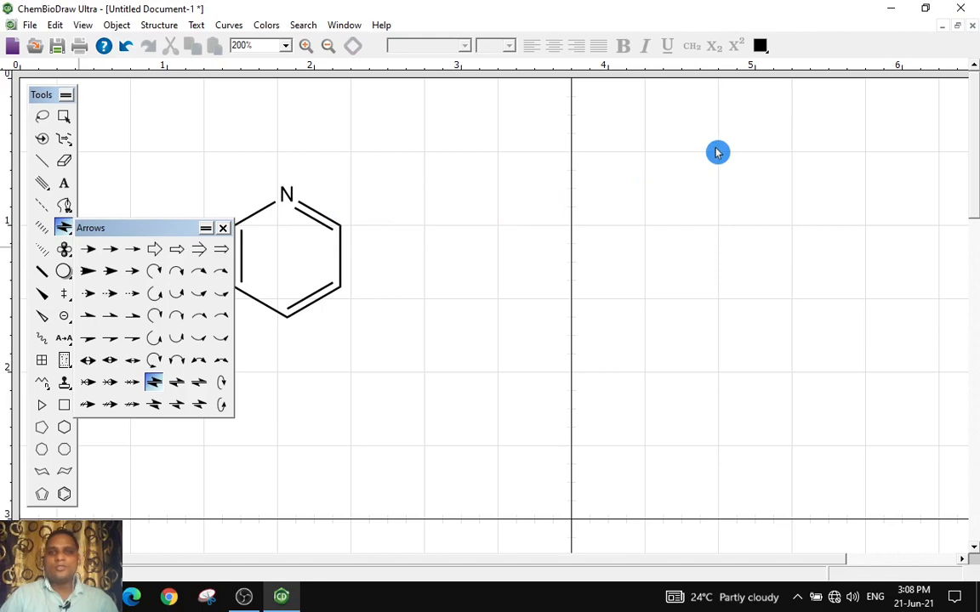
drag(716, 149, 843, 120)
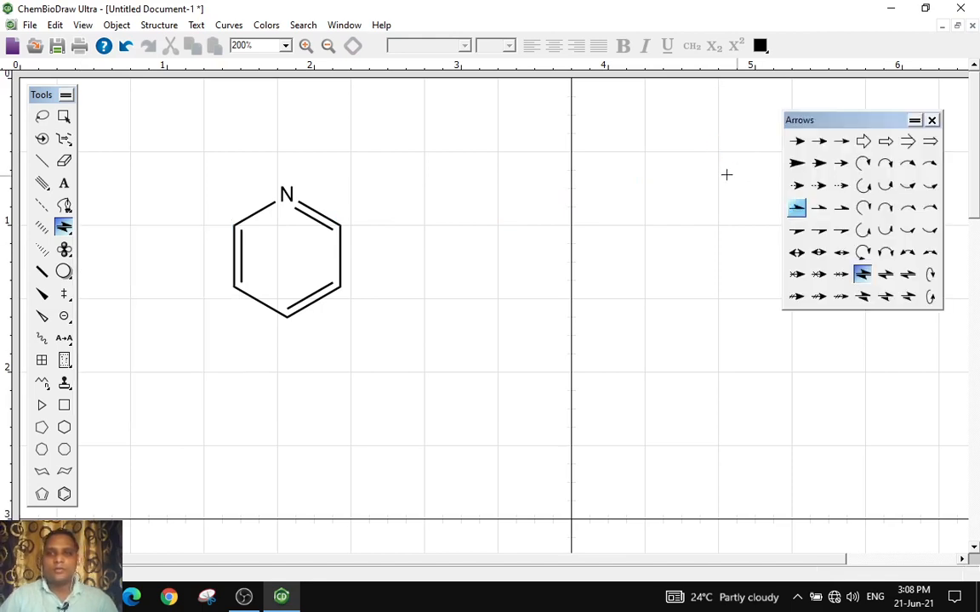
drag(820, 160, 821, 147)
drag(392, 256, 561, 258)
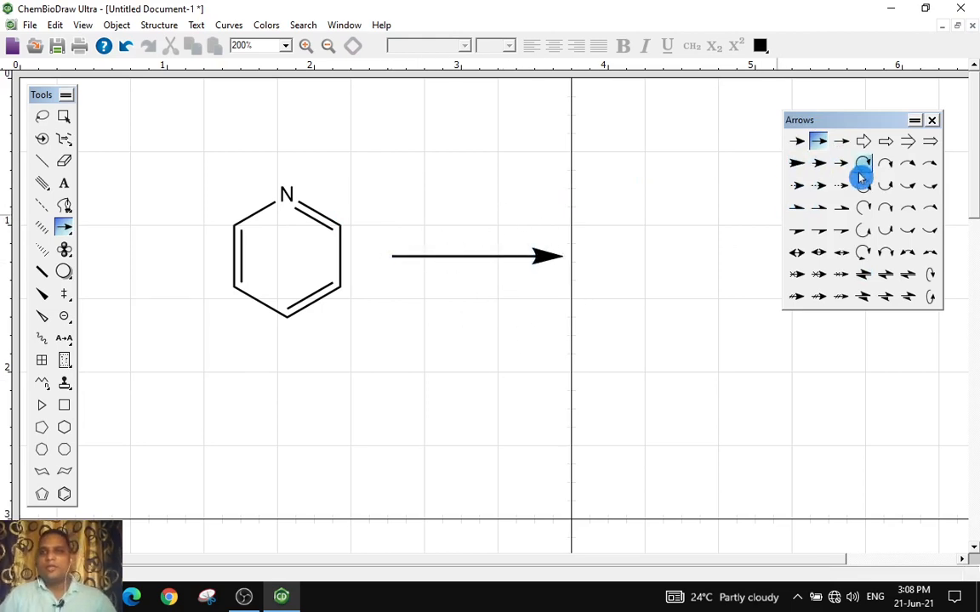
Draw a hollow block arrow and an open double-line arrow beneath the first arrow
click(887, 147)
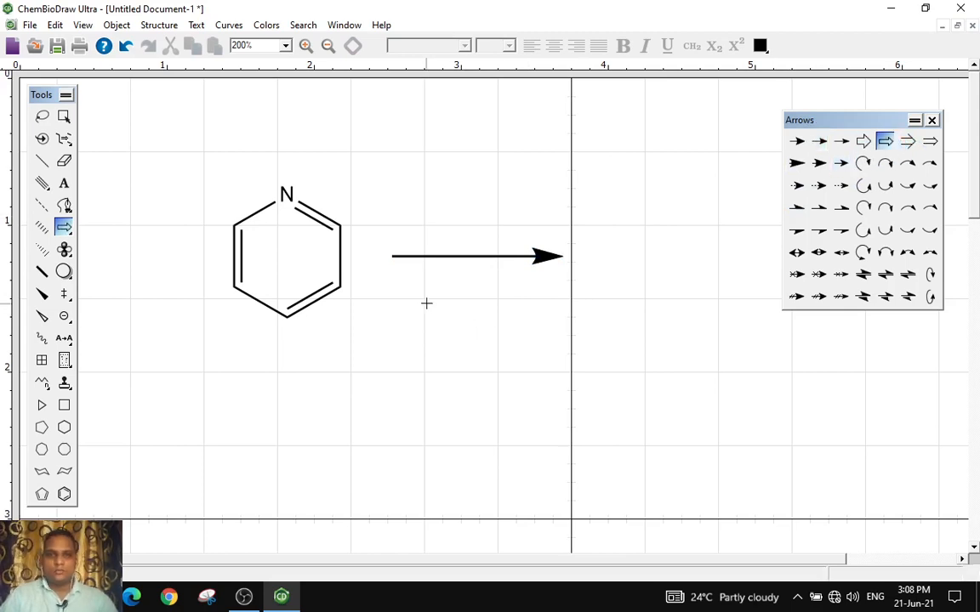
drag(419, 300, 547, 296)
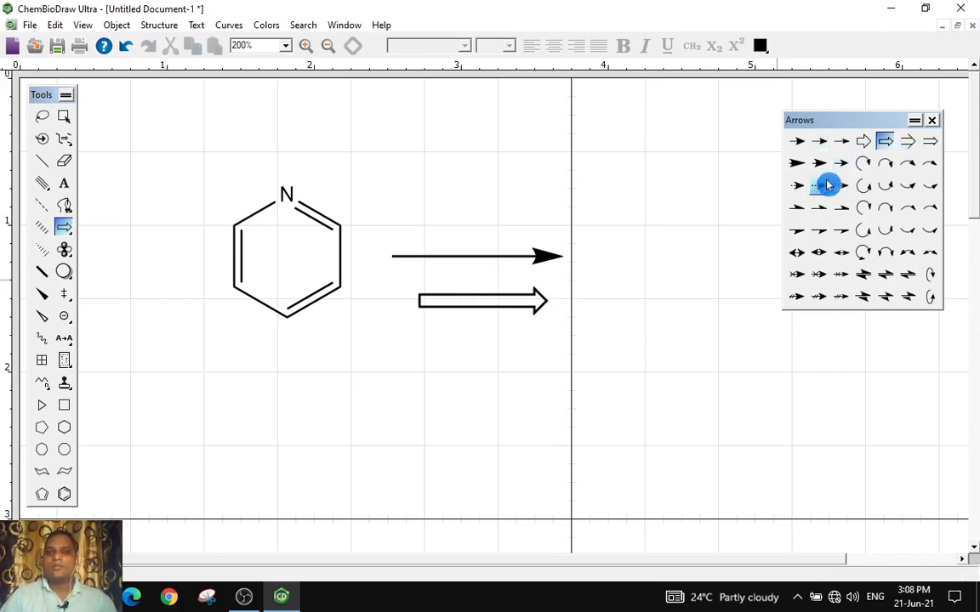
click(907, 141)
drag(456, 346, 548, 338)
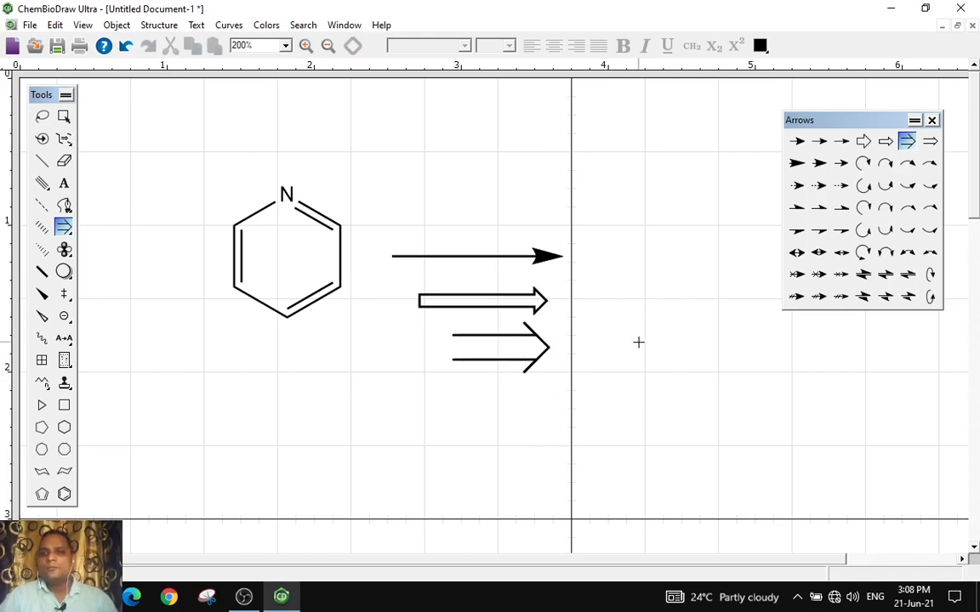
Try drawing a curved arrow from the nitrogen toward the upper left, then undo it
scroll(401, 330, down, 2)
scroll(403, 332, up, 2)
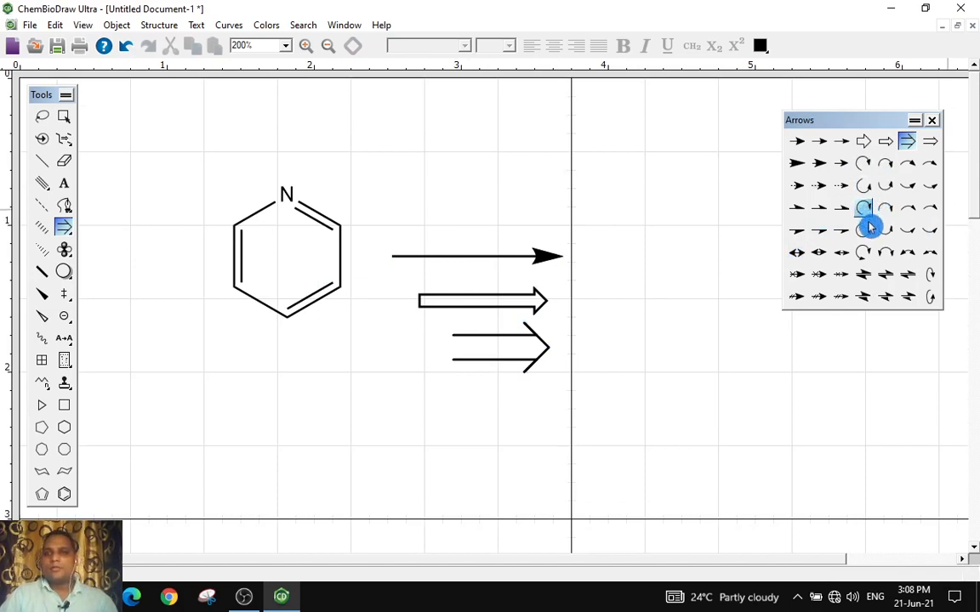
click(886, 166)
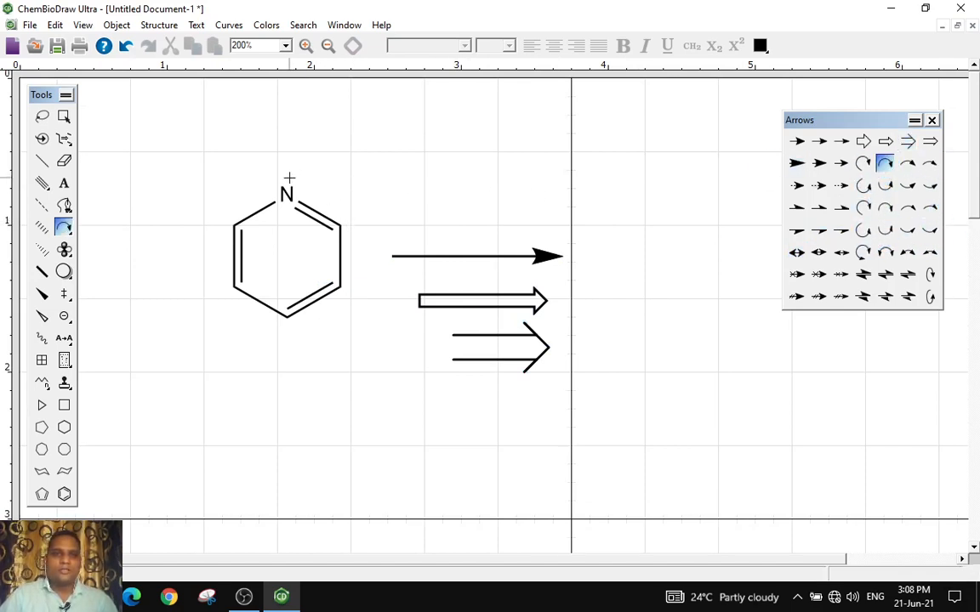
drag(308, 165, 231, 155)
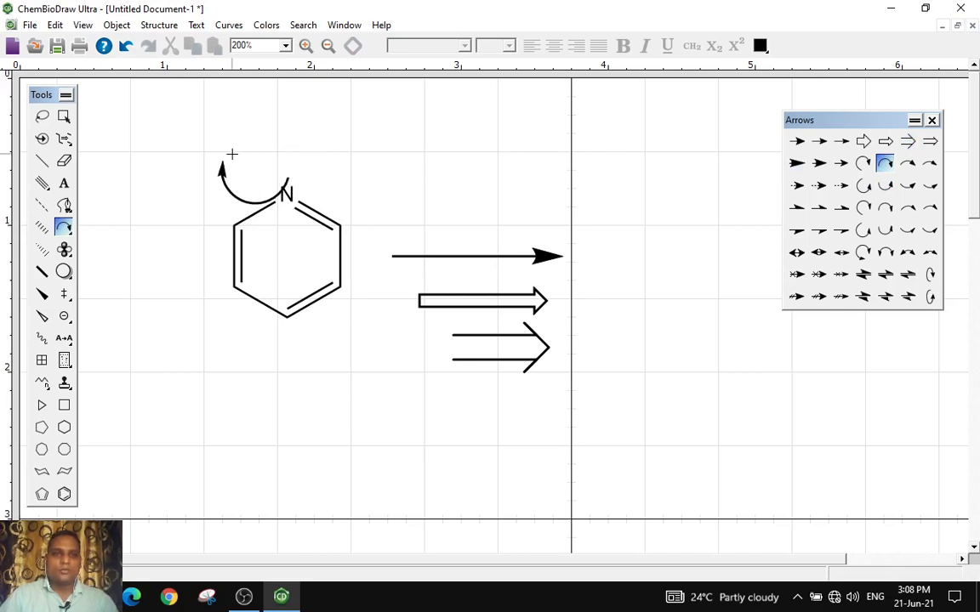
click(126, 46)
click(888, 188)
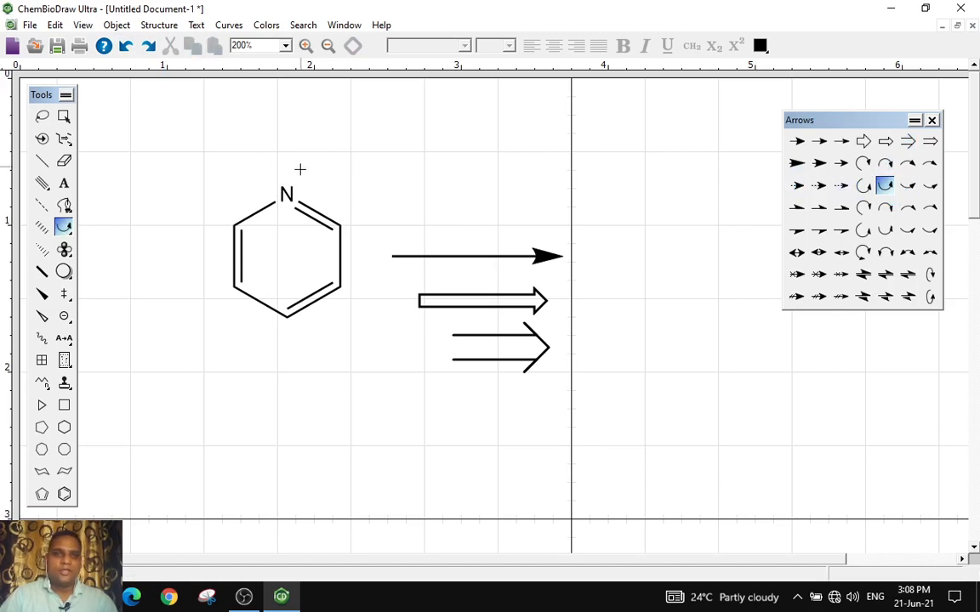
Add a lone pair of electrons above the nitrogen atom using the lone-pair tool
click(64, 299)
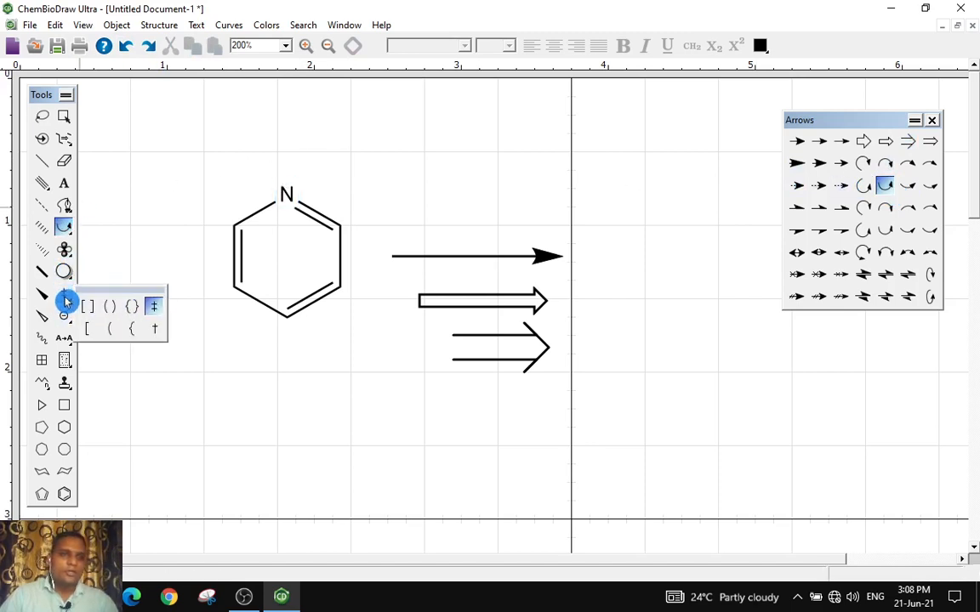
click(66, 236)
click(64, 251)
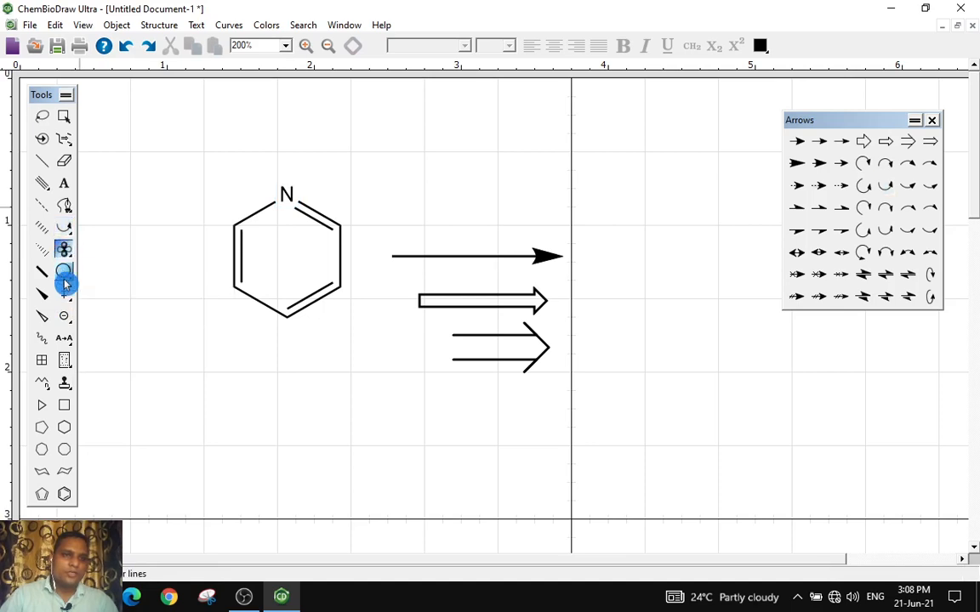
click(64, 272)
click(66, 293)
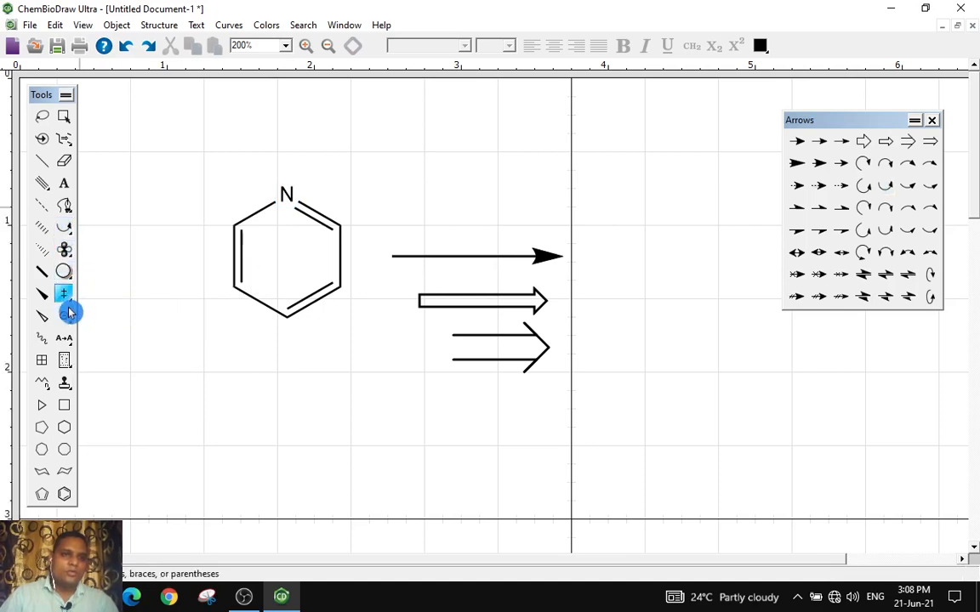
drag(69, 313, 153, 332)
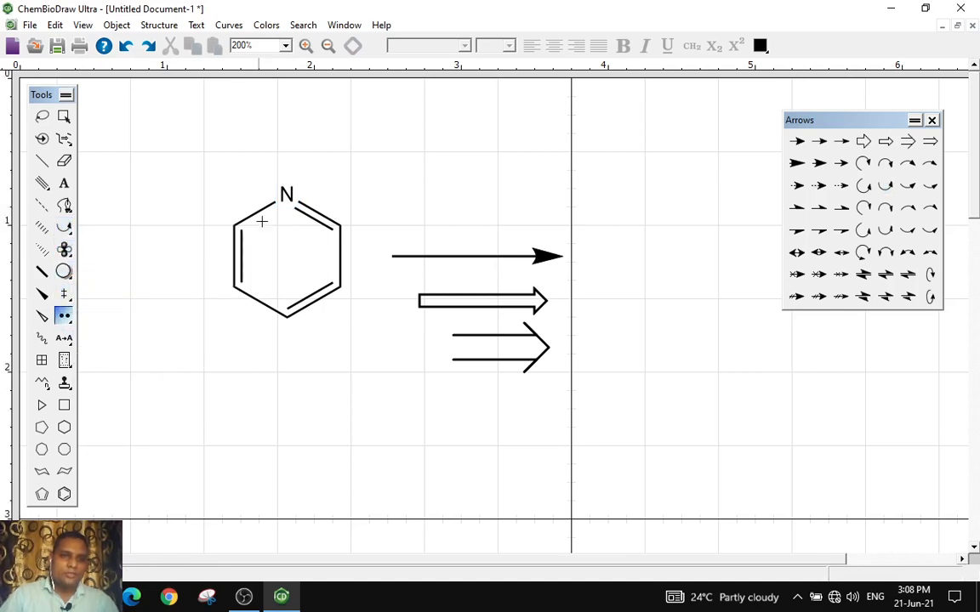
click(283, 181)
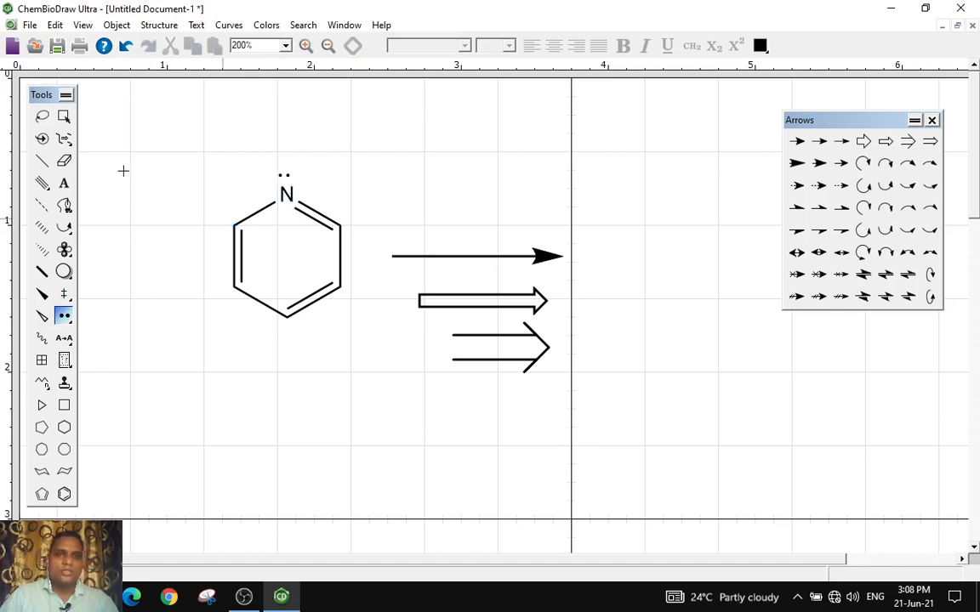
Select the nitrogen's lone pair and draw a curved arrow from it toward the ring's upper-left bond
click(67, 118)
click(289, 192)
click(378, 171)
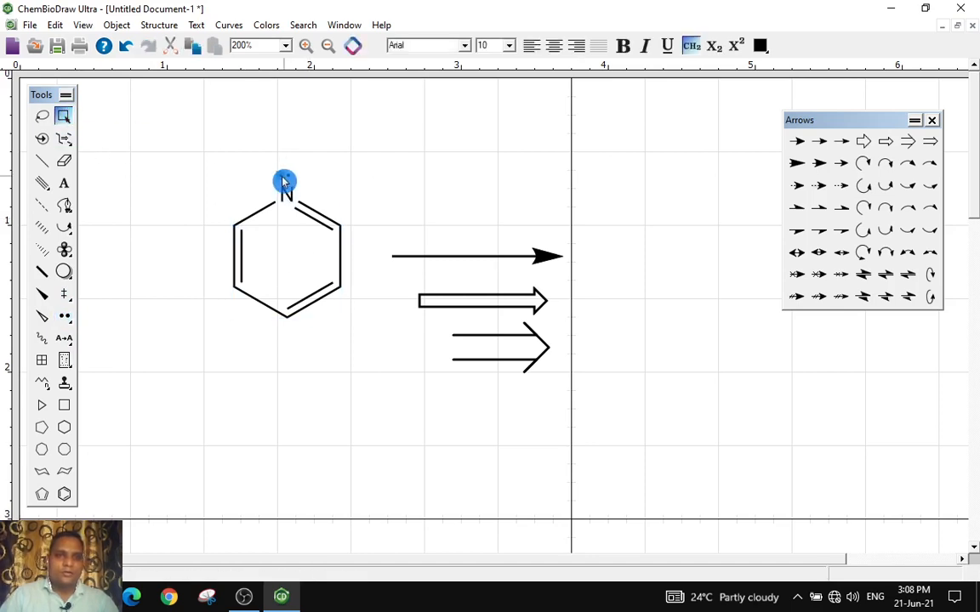
click(284, 181)
click(286, 182)
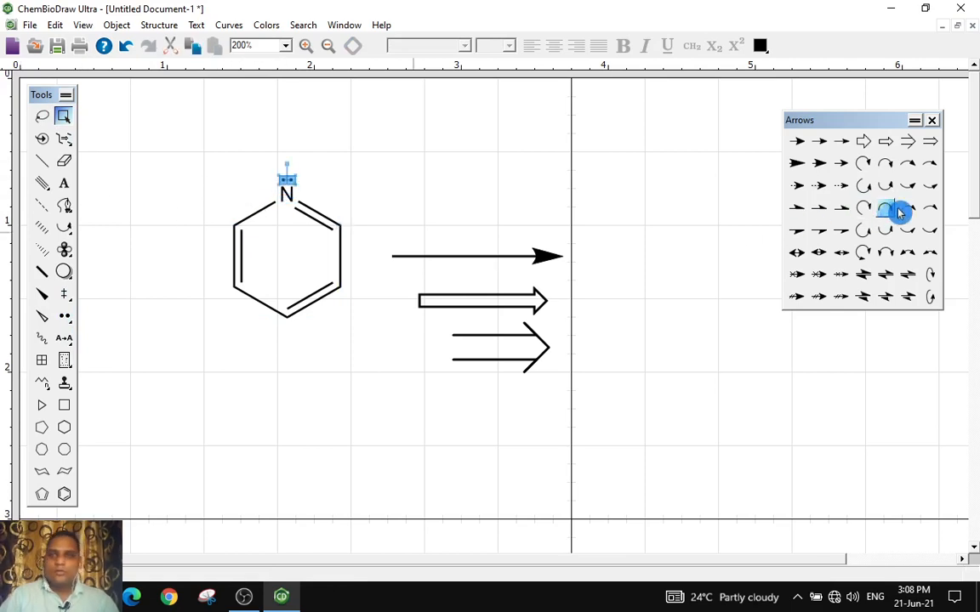
click(885, 185)
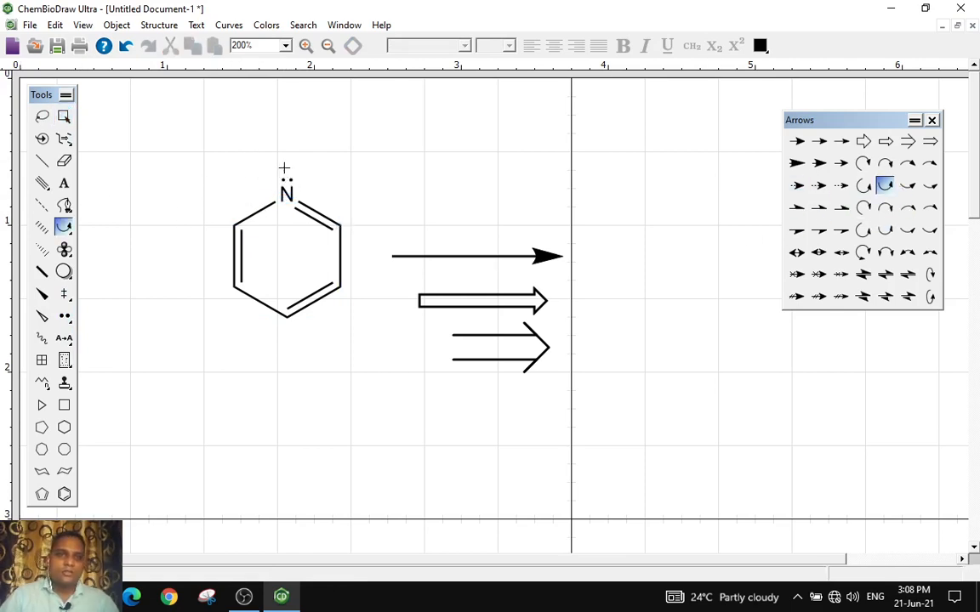
mouse_move(284, 168)
mouse_down()
mouse_move(256, 175)
mouse_move(251, 199)
mouse_up()
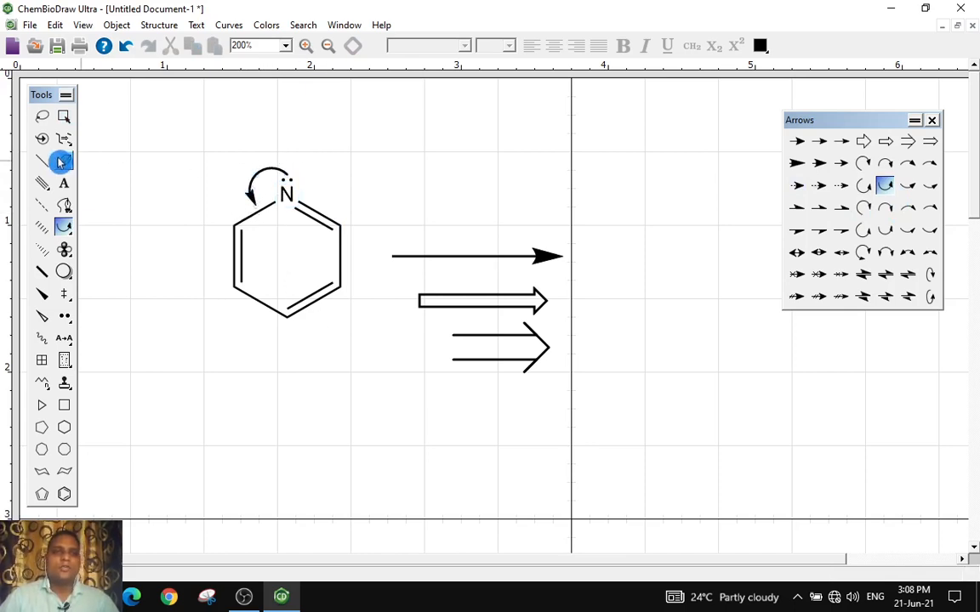
Reshape the curved arrow so its head points down onto the upper-left ring bond
click(64, 116)
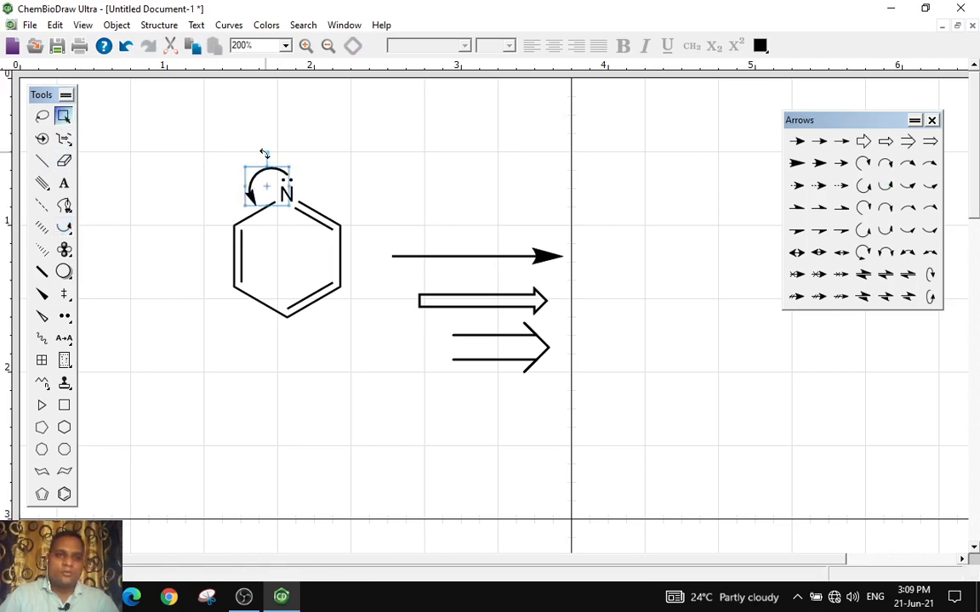
mouse_move(272, 161)
mouse_down()
mouse_move(269, 173)
mouse_move(275, 154)
mouse_up()
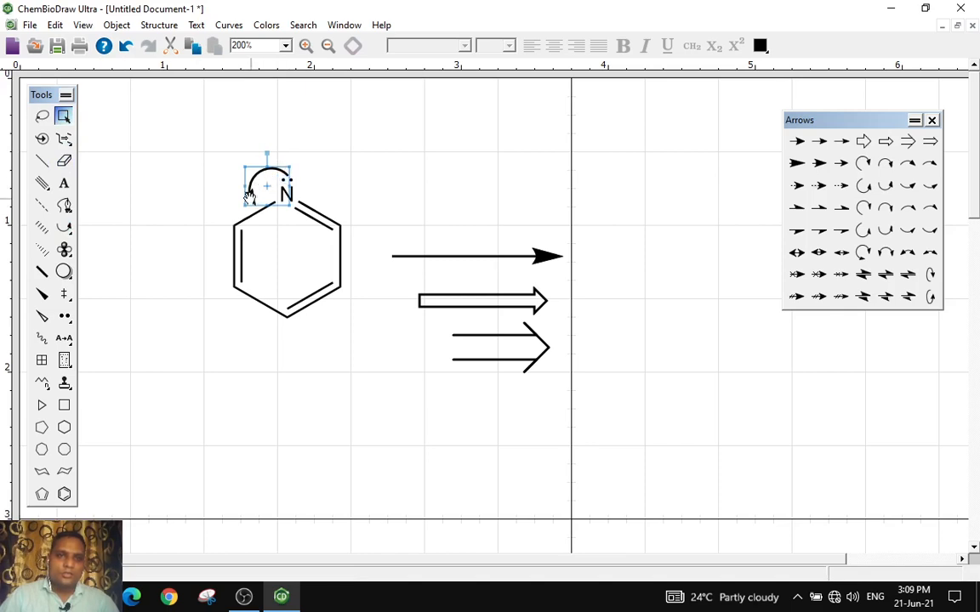
mouse_move(238, 209)
mouse_down()
mouse_move(227, 221)
mouse_move(249, 175)
mouse_move(126, 314)
mouse_move(220, 214)
mouse_up()
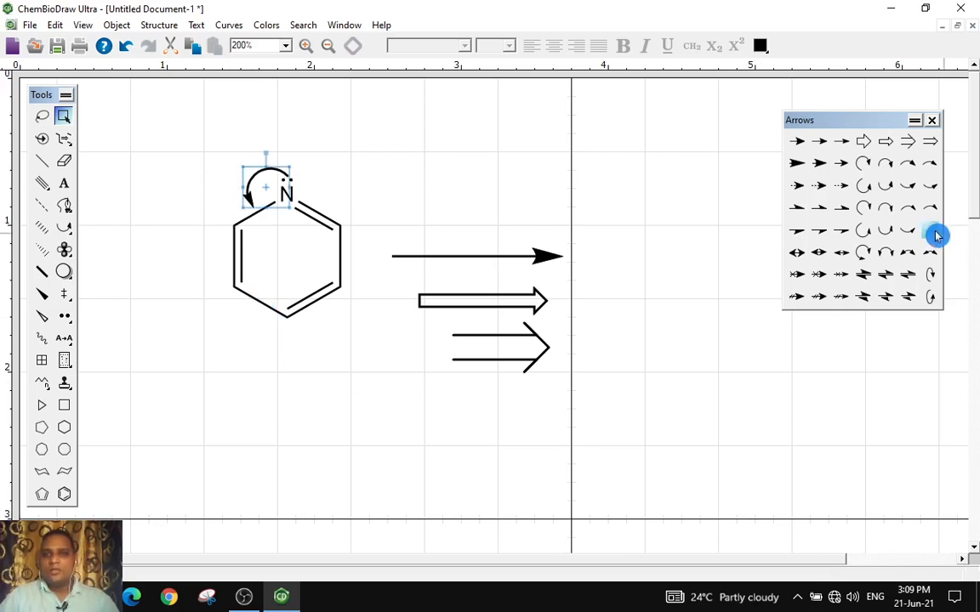
Draw a curved arrow from the C=N double bond to the right, and an equilibrium arrow above the solid arrow
click(907, 207)
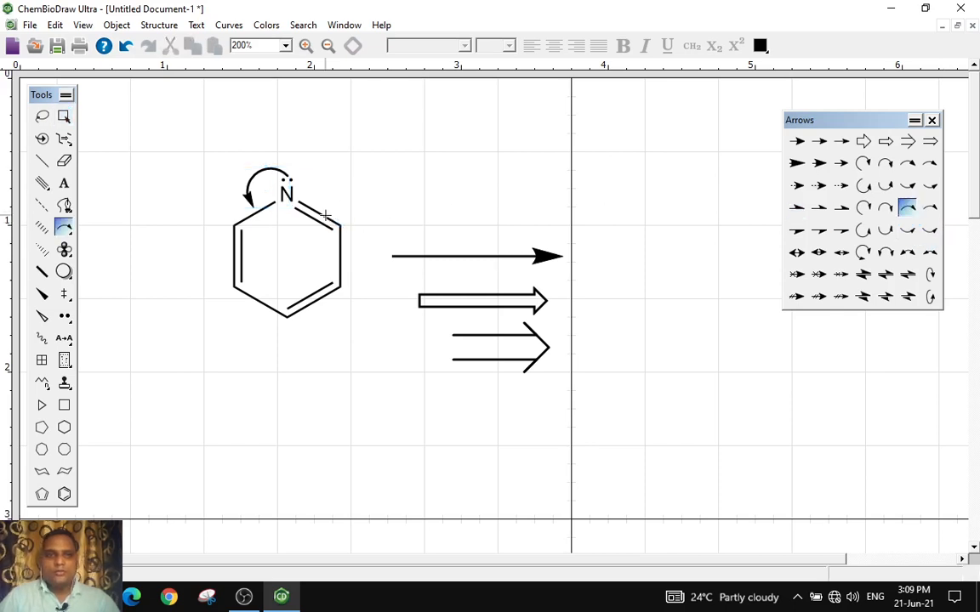
mouse_move(335, 209)
mouse_down()
mouse_move(345, 242)
mouse_move(367, 254)
mouse_move(405, 223)
mouse_up()
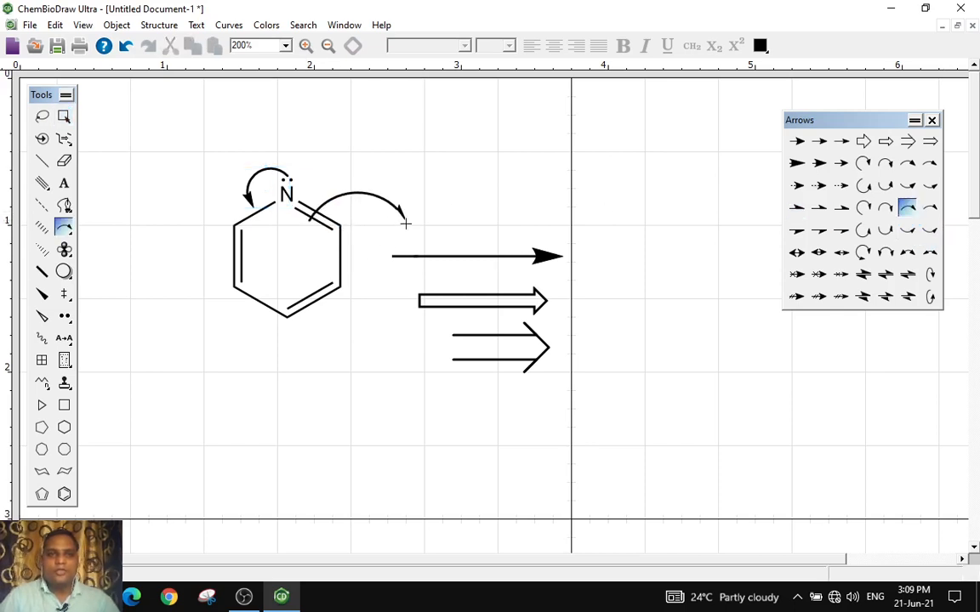
click(862, 274)
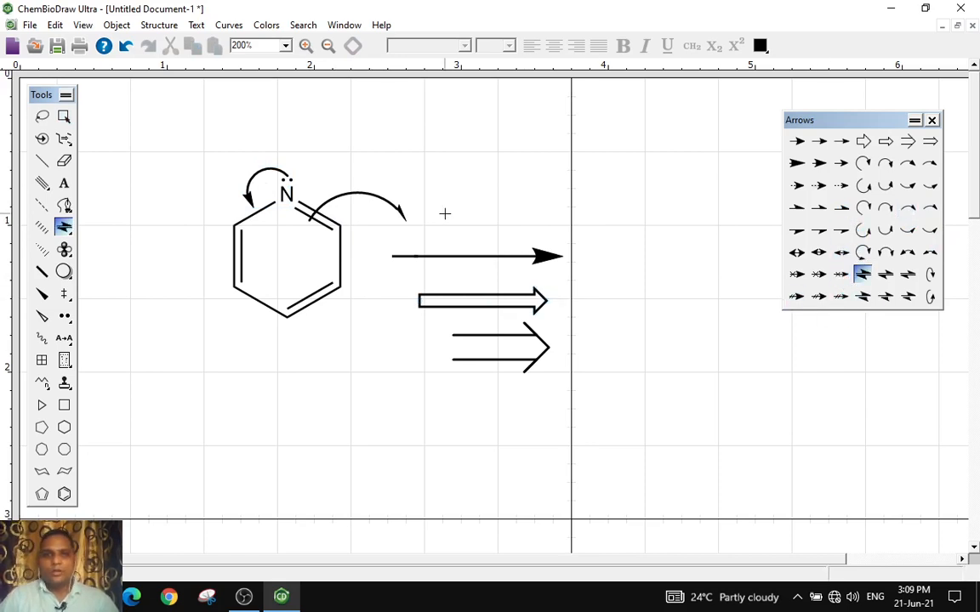
drag(436, 202, 633, 200)
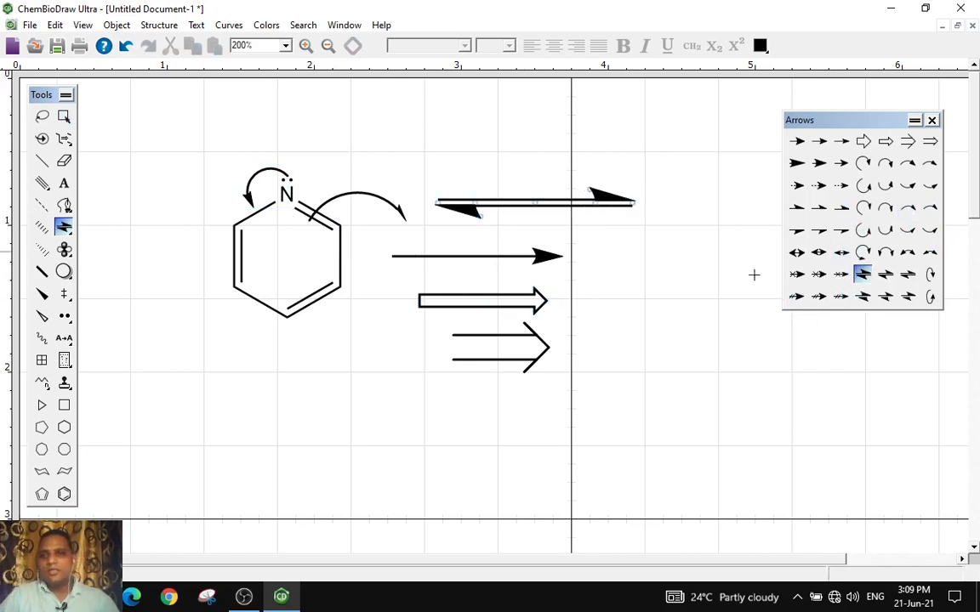
Draw a double-headed resonance arrow above the equilibrium arrow and close the Arrows palette
click(840, 251)
drag(465, 152, 634, 151)
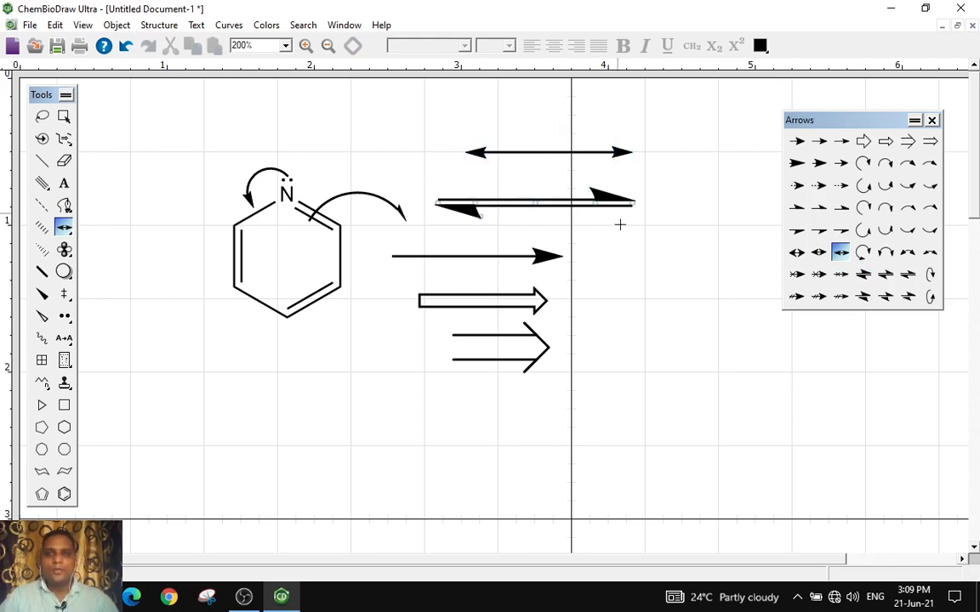
click(931, 120)
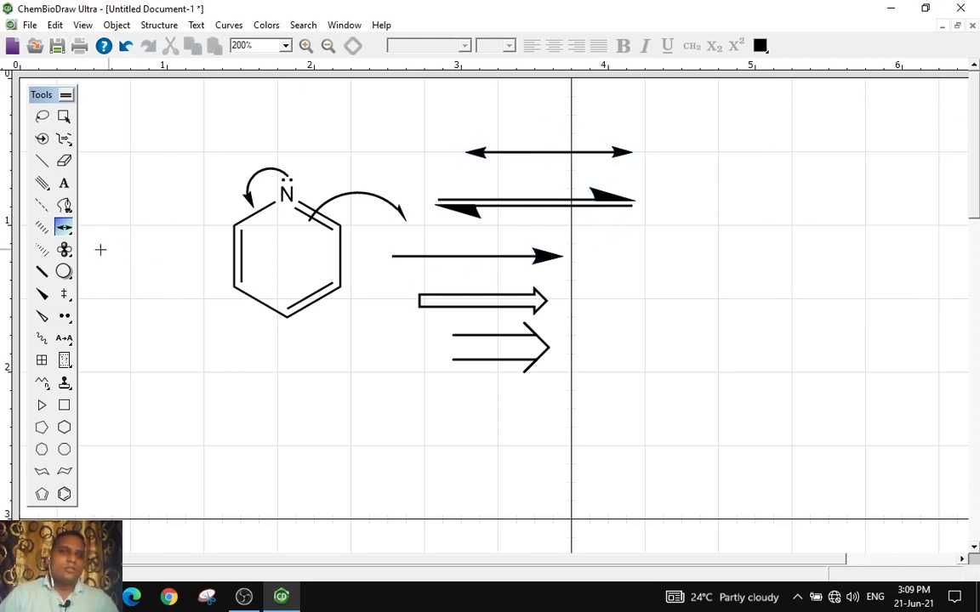
Place a benzene ring below the pyridine molecule
click(68, 229)
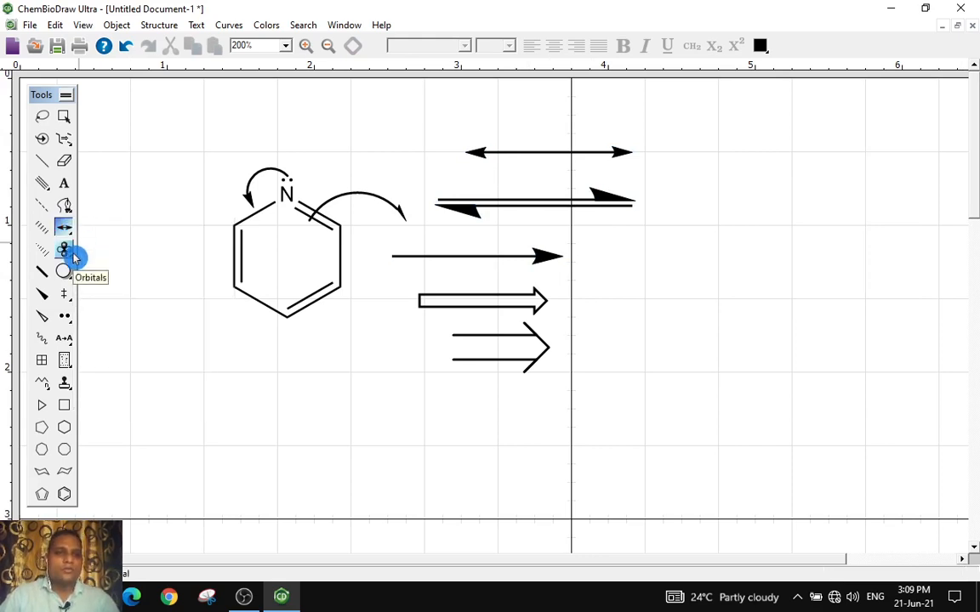
scroll(136, 356, down, 2)
click(72, 491)
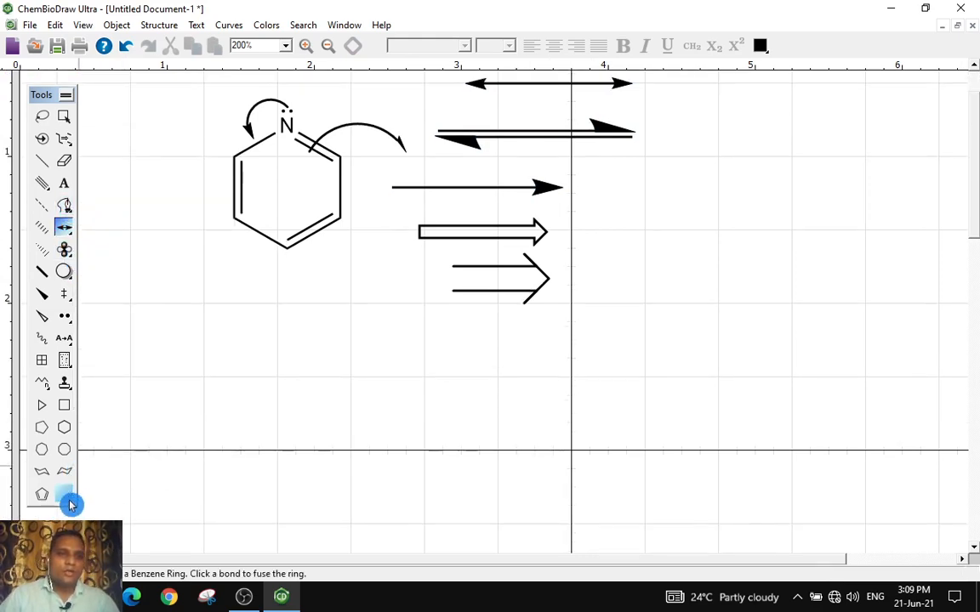
click(324, 382)
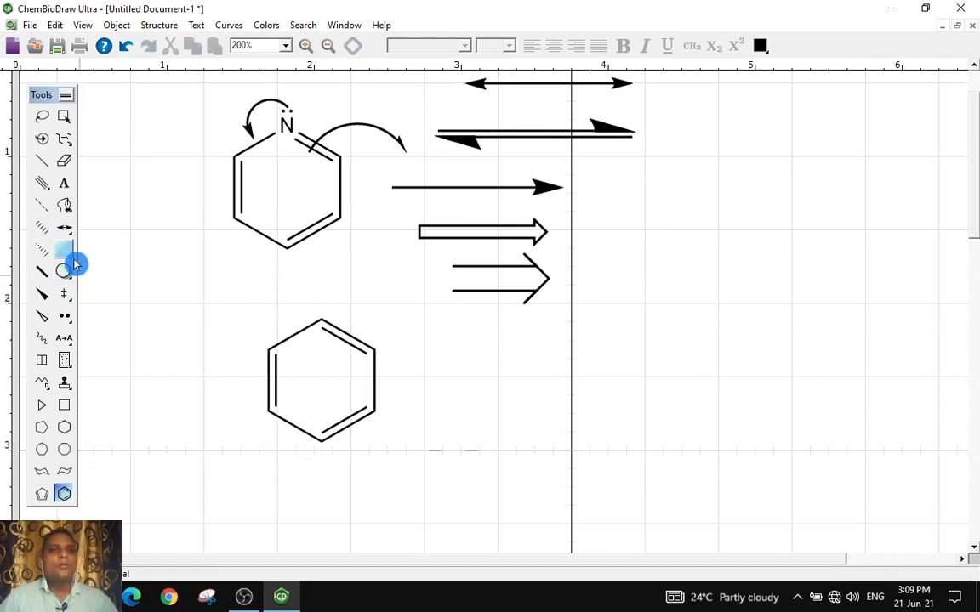
Add p-orbitals on the benzene ring's top atom and upper-right atom using the Orbitals tool
drag(68, 251, 159, 266)
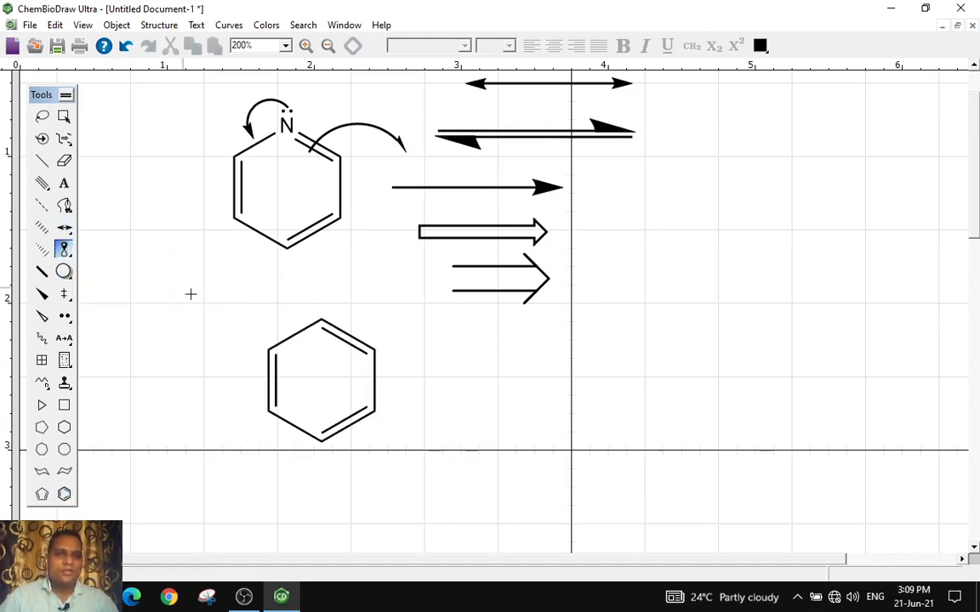
click(321, 320)
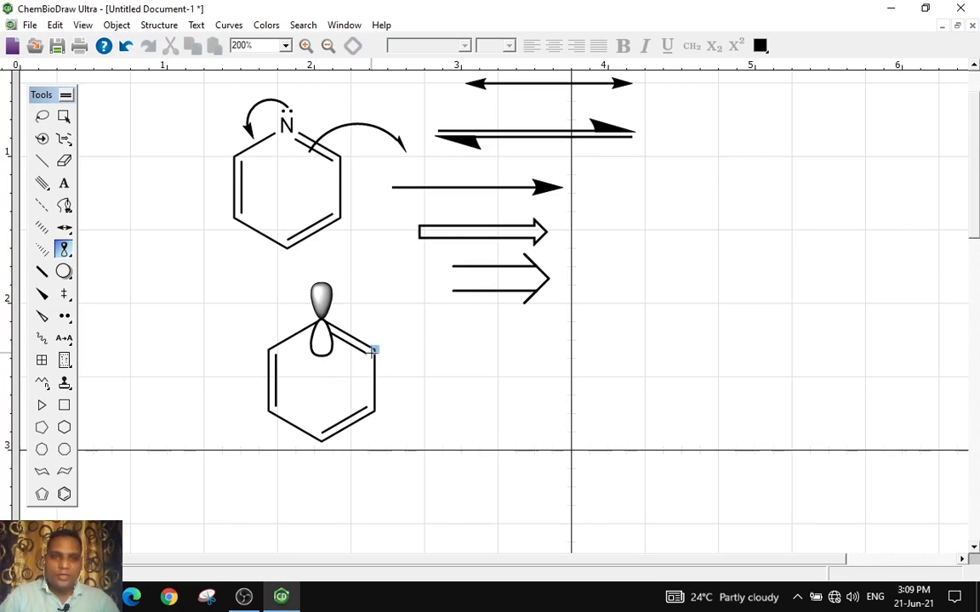
click(382, 348)
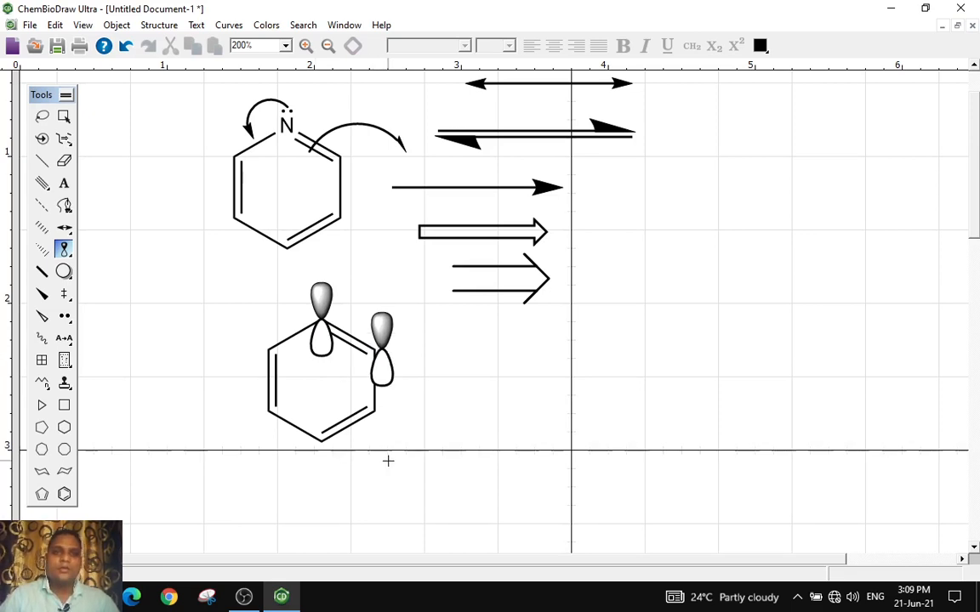
click(63, 116)
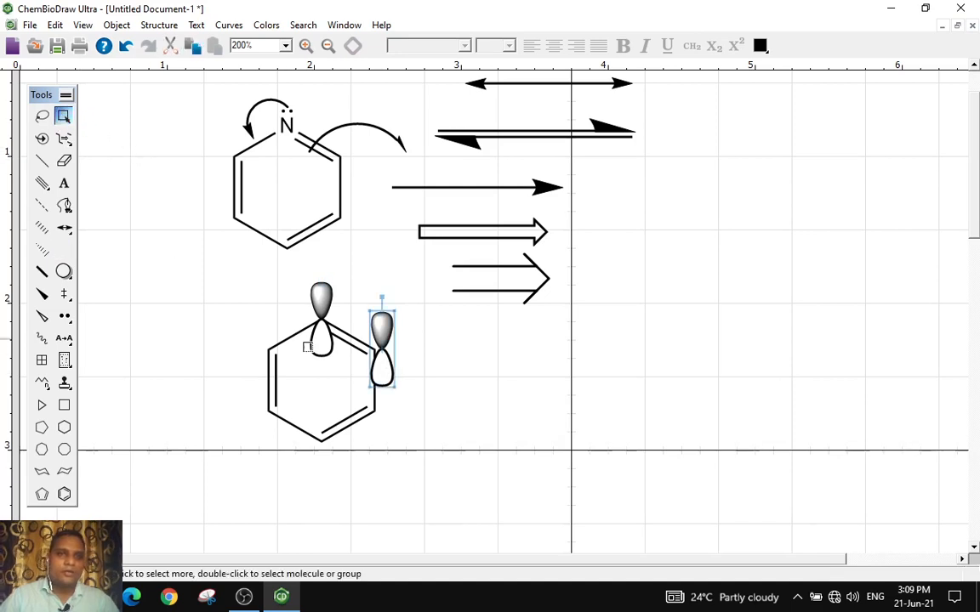
Shift the benzene ring left and delete both p-orbitals from it
click(381, 332)
drag(381, 330, 419, 328)
click(422, 320)
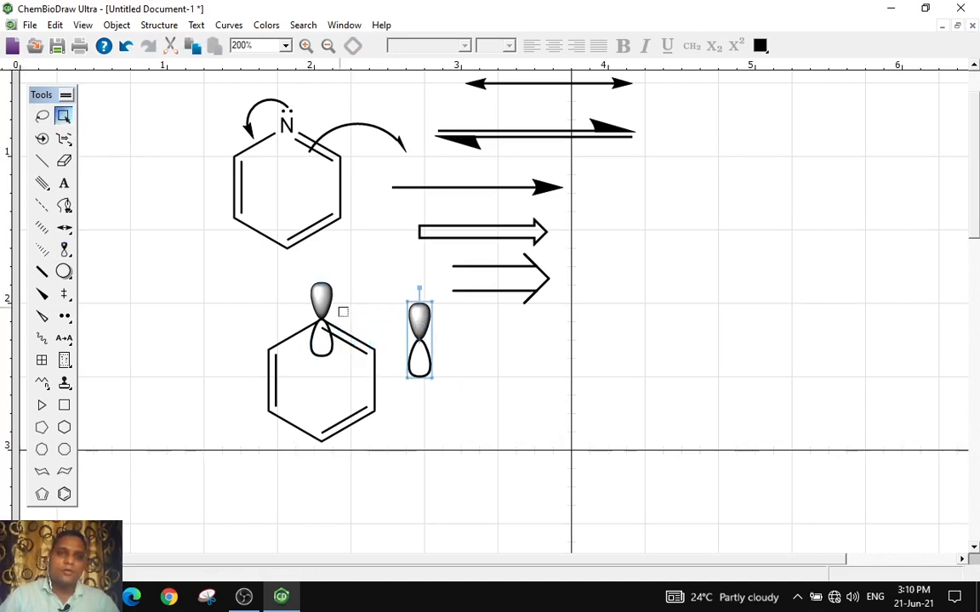
click(321, 305)
drag(321, 305, 240, 305)
drag(256, 371, 287, 371)
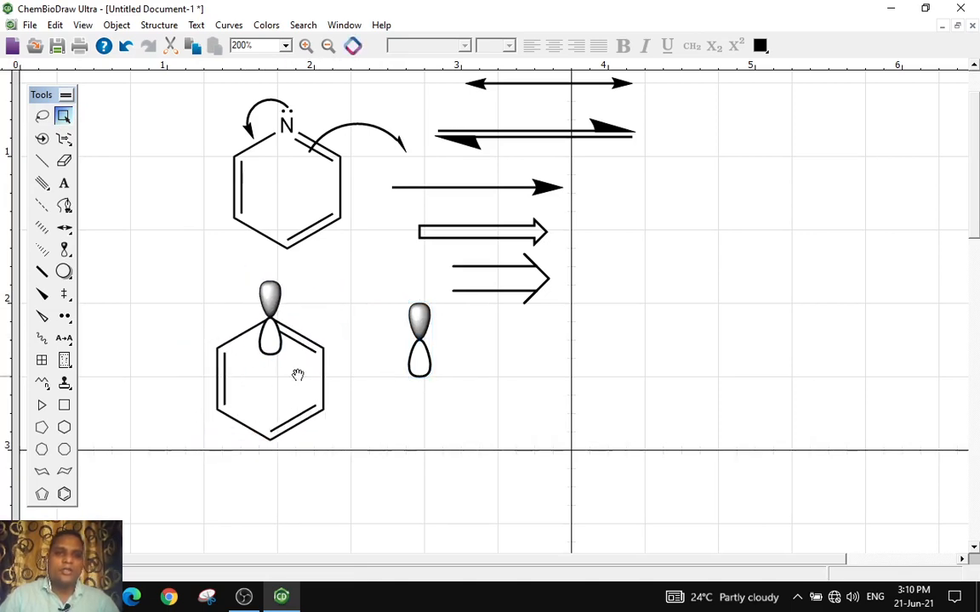
drag(275, 297, 359, 280)
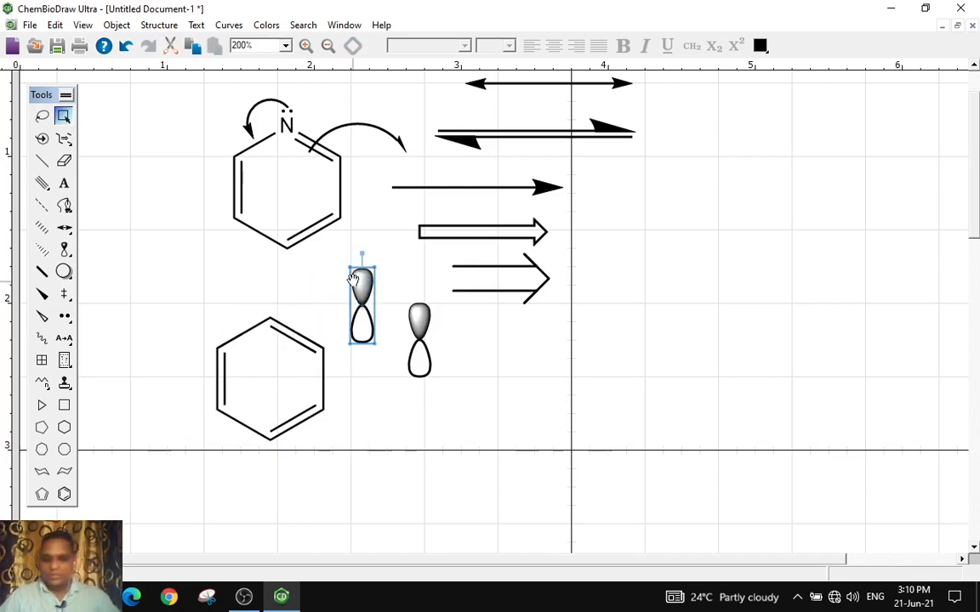
key(Delete)
drag(412, 330, 356, 323)
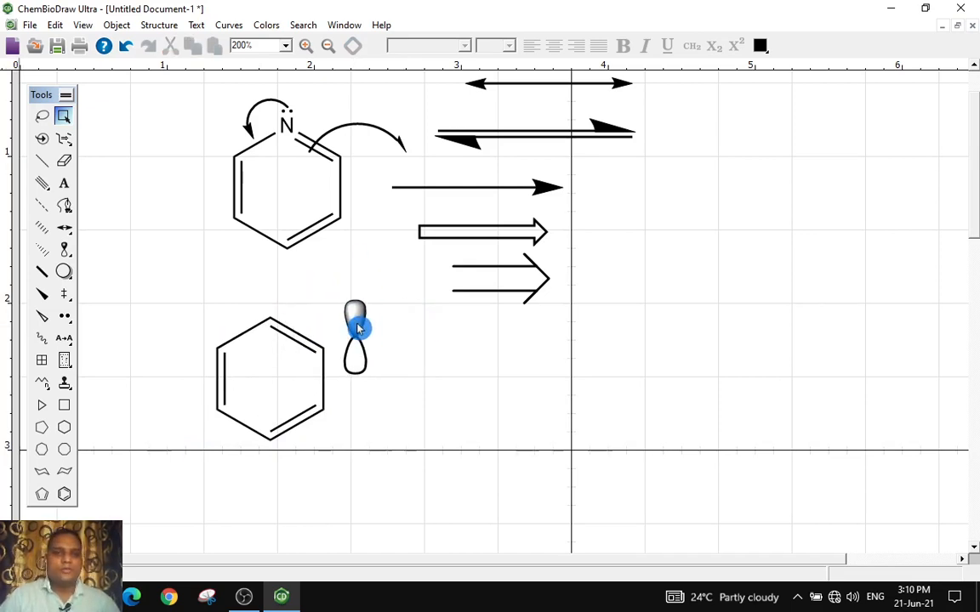
key(Delete)
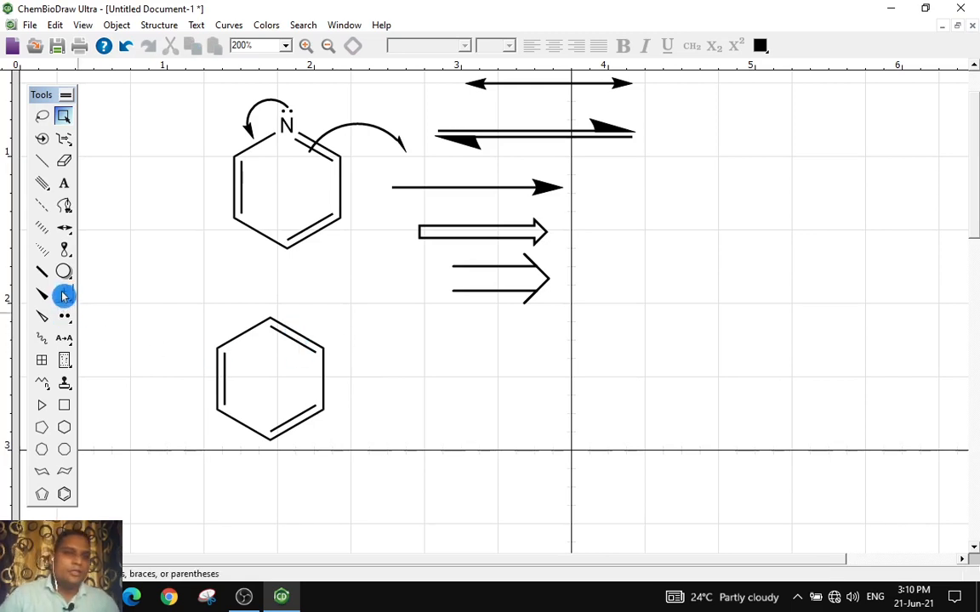
Draw a rounded rectangle frame around the benzene ring
click(66, 278)
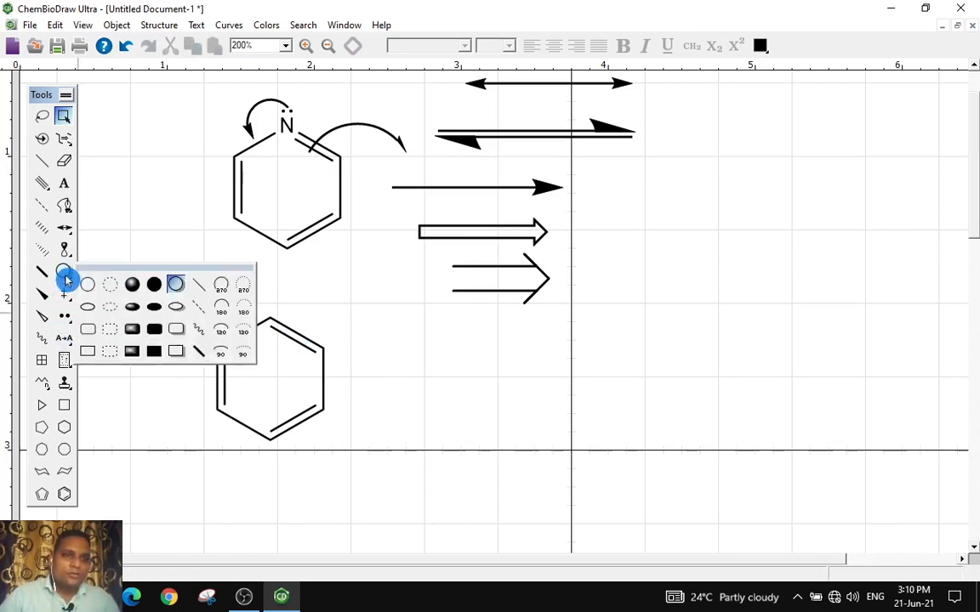
click(69, 258)
click(70, 277)
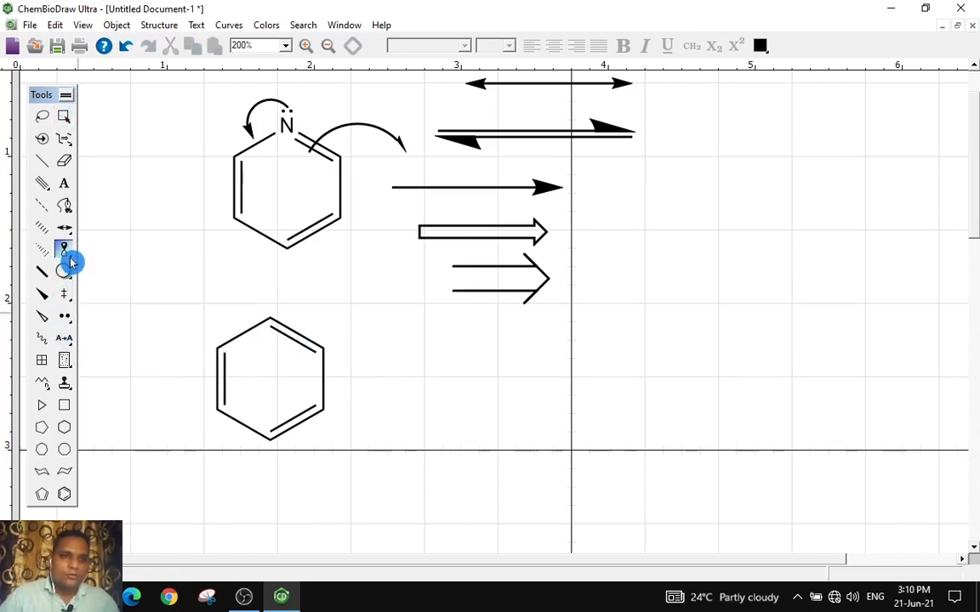
click(70, 277)
click(71, 279)
drag(70, 279, 87, 334)
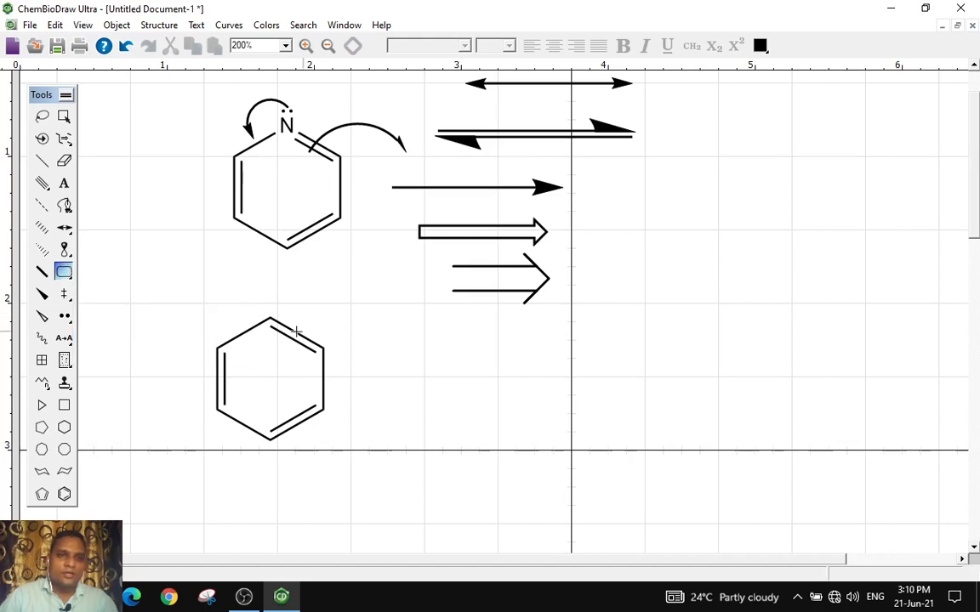
drag(188, 312, 351, 448)
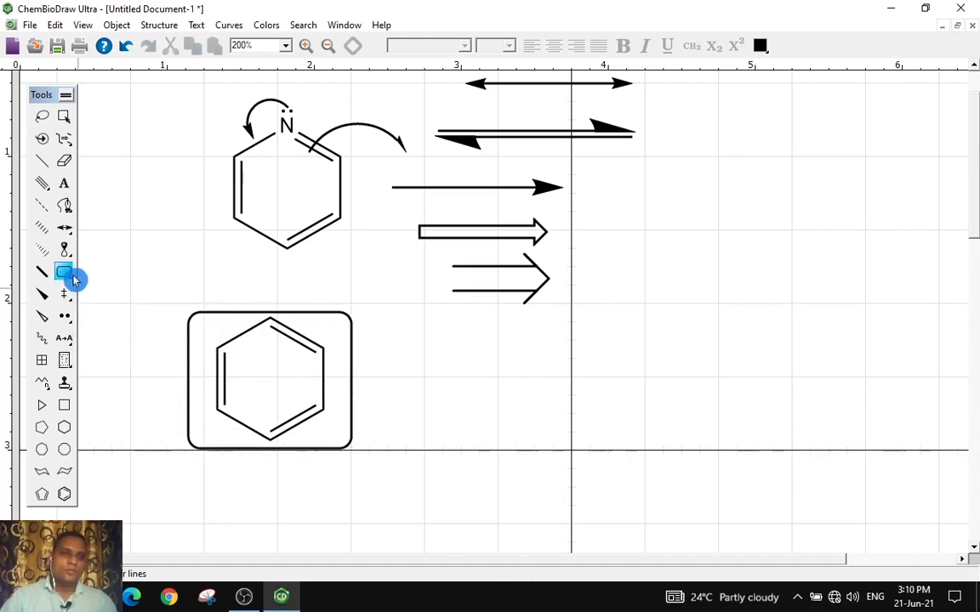
Draw a circle to the right of the framed benzene ring
drag(64, 272, 87, 284)
drag(490, 367, 560, 389)
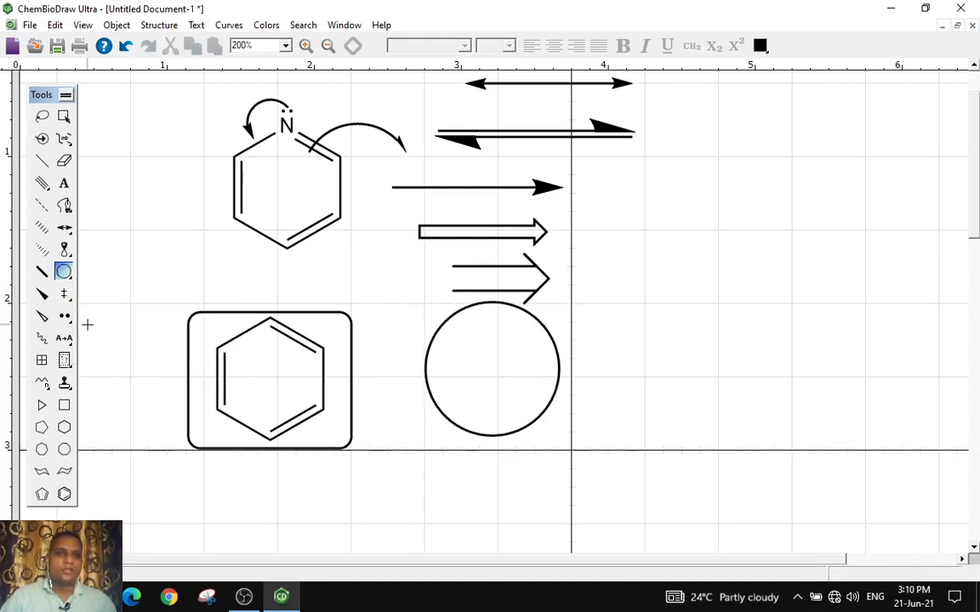
Draw a large shaded rounded rectangle to the right of the circle
mouse_move(64, 272)
mouse_down()
mouse_move(219, 318)
mouse_move(162, 331)
mouse_move(173, 332)
mouse_move(158, 356)
mouse_move(156, 284)
mouse_move(123, 325)
mouse_move(133, 330)
mouse_up()
mouse_move(652, 306)
mouse_down()
mouse_move(779, 370)
mouse_move(879, 452)
mouse_move(880, 435)
mouse_up()
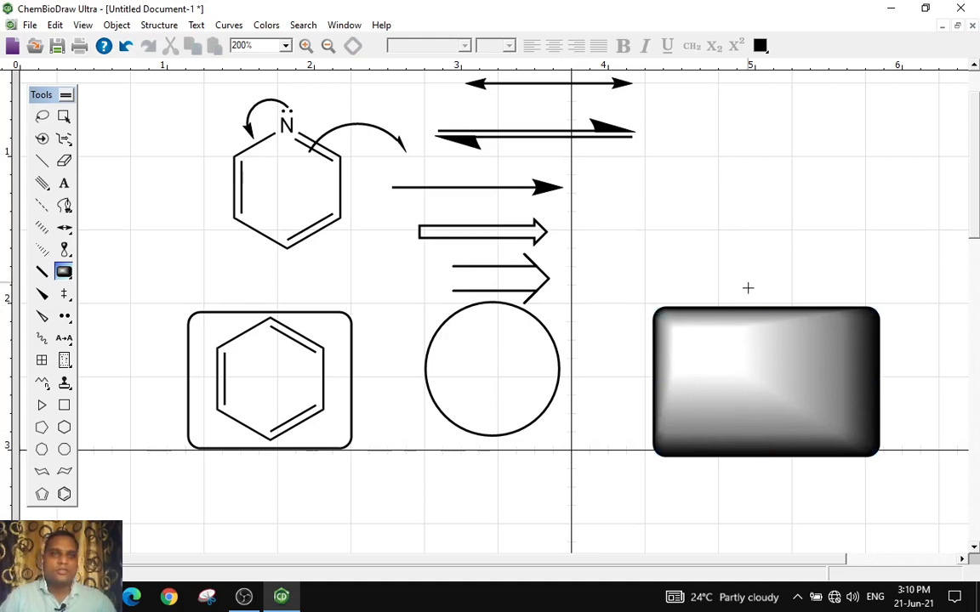
Select the shaded rectangle, colour it yellow, and move it up and to the left
click(762, 51)
drag(763, 50, 821, 82)
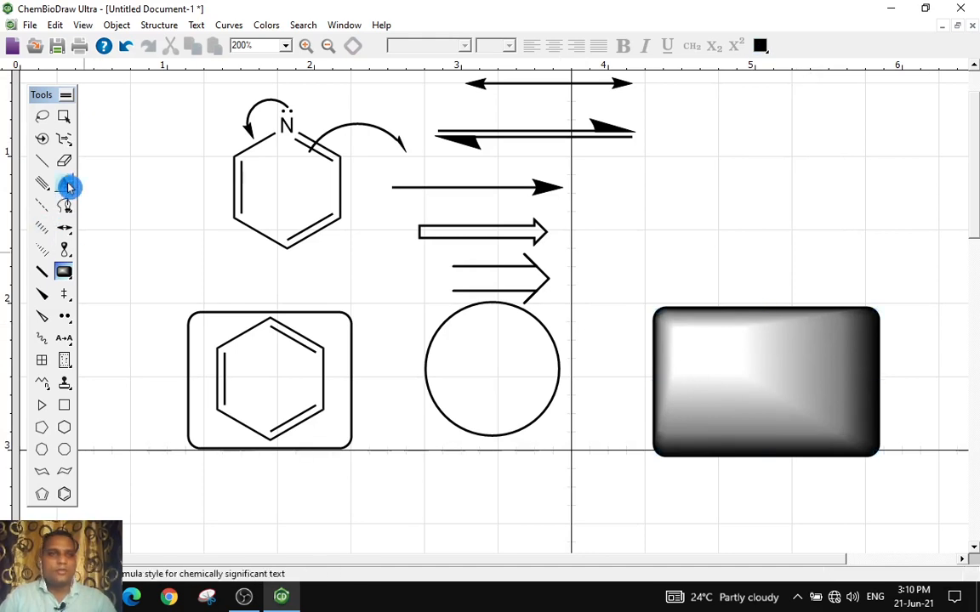
click(64, 116)
click(755, 365)
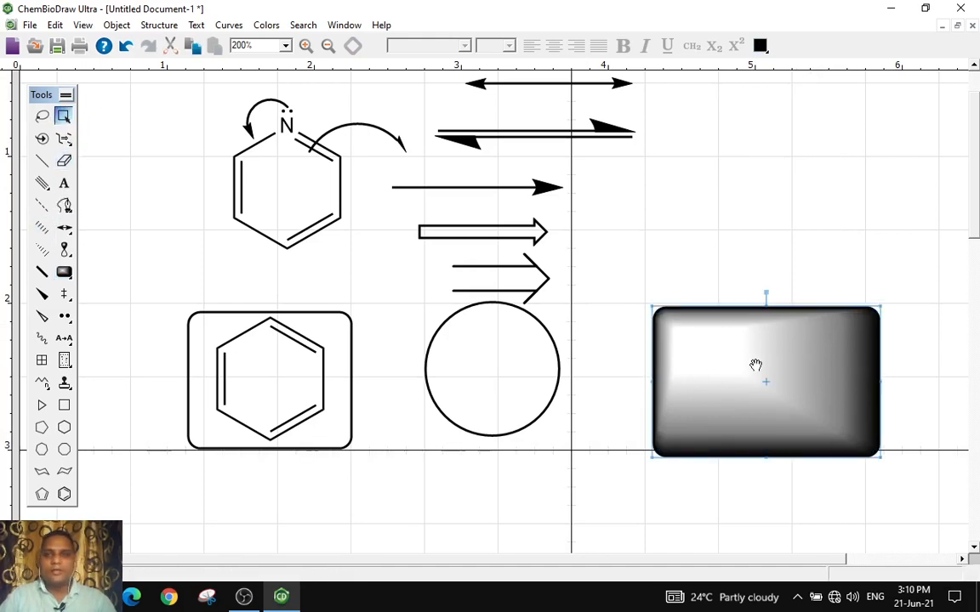
click(761, 46)
click(807, 78)
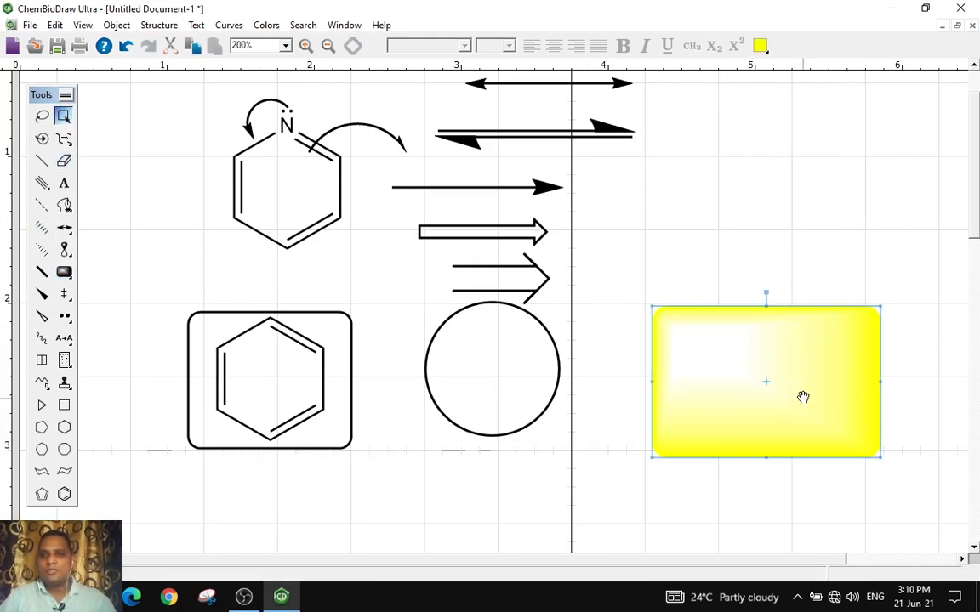
drag(803, 398, 771, 300)
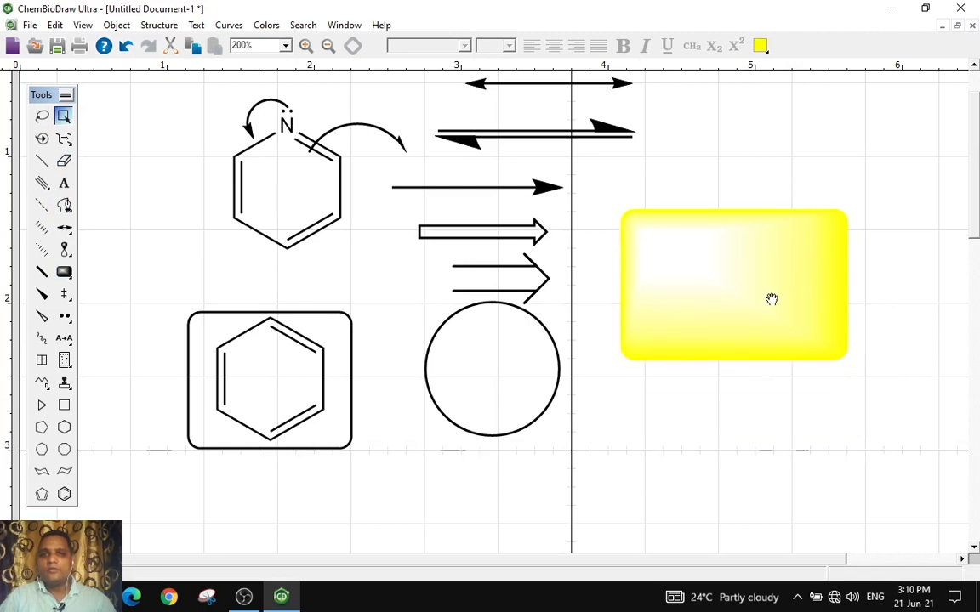
Recolour the shaded rectangle green, then magenta, and finally blue
click(762, 47)
click(825, 77)
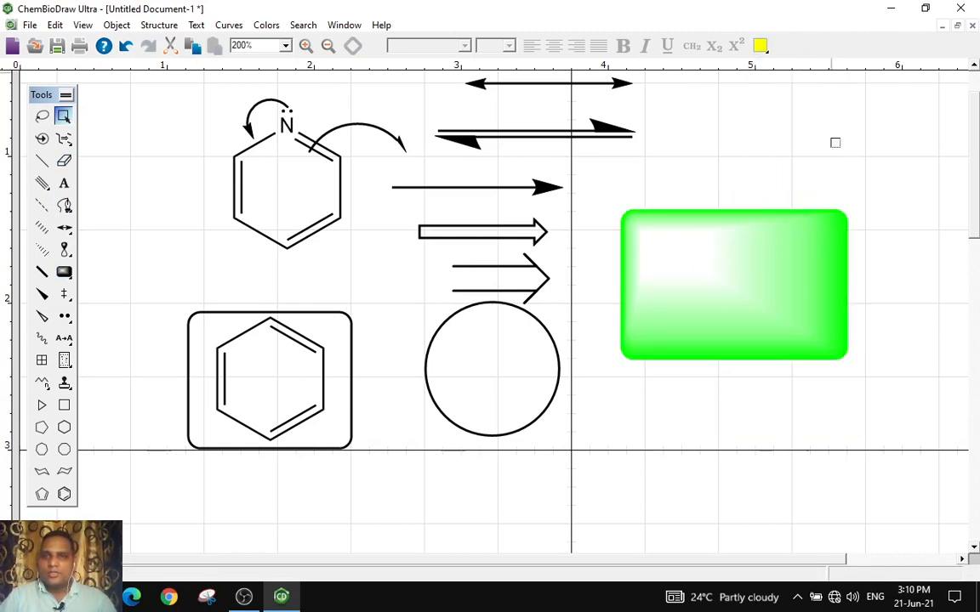
click(761, 48)
click(829, 99)
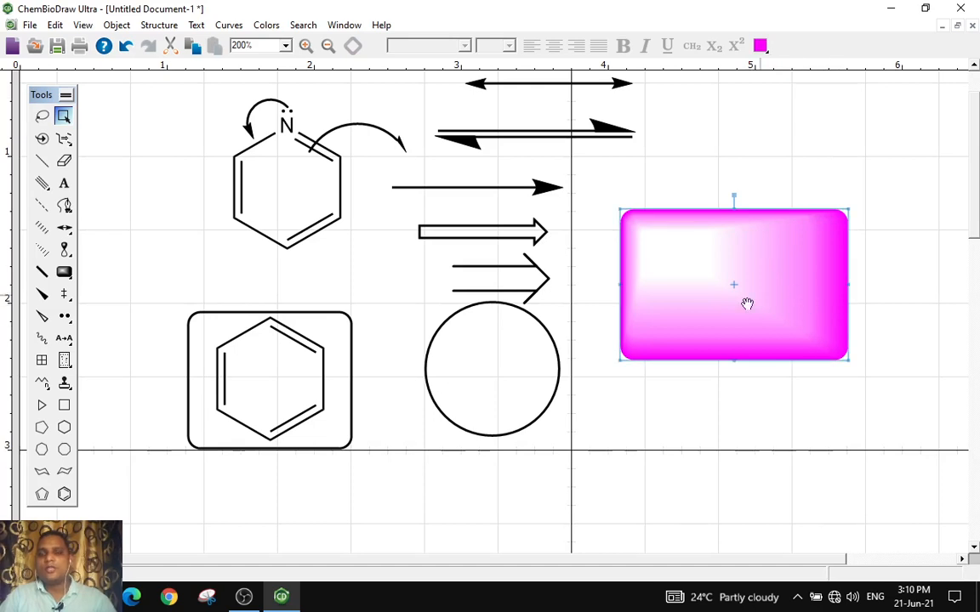
click(762, 48)
click(809, 99)
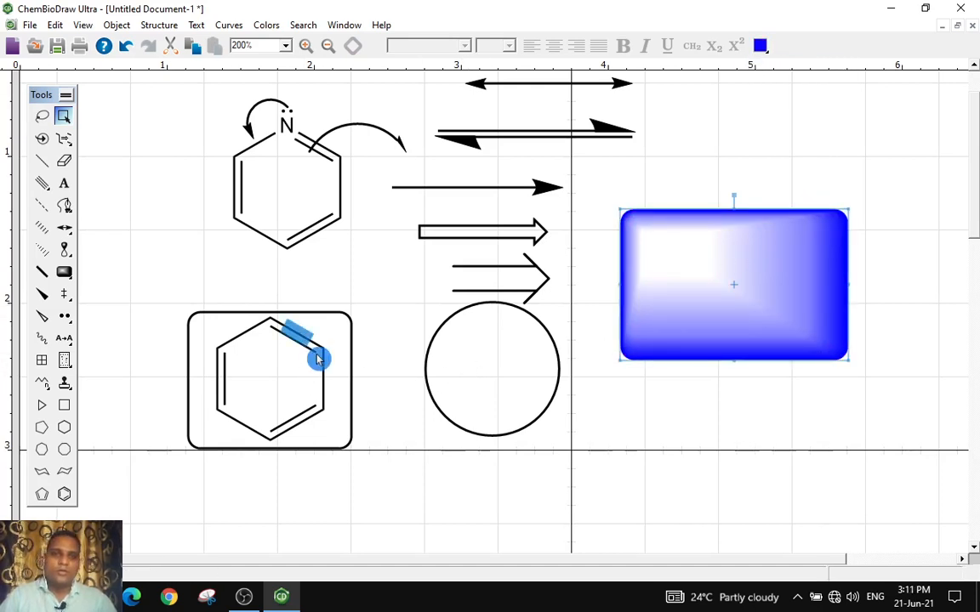
Try to move the benzene ring into the blue rectangle and undo the move
drag(291, 354, 748, 259)
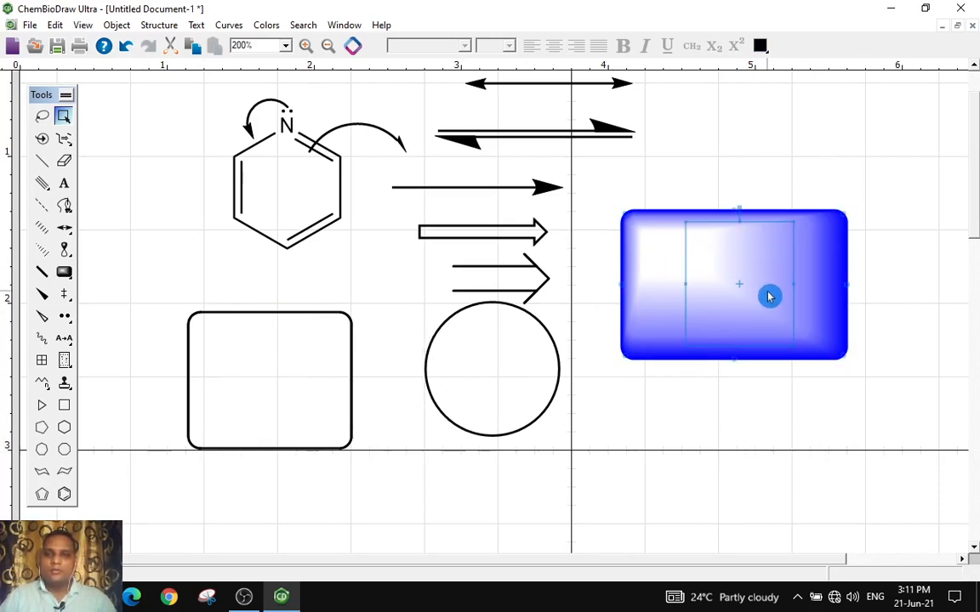
click(125, 45)
Copy the framed benzene ring and paste it into the blue shaded rectangle
right_click(266, 347)
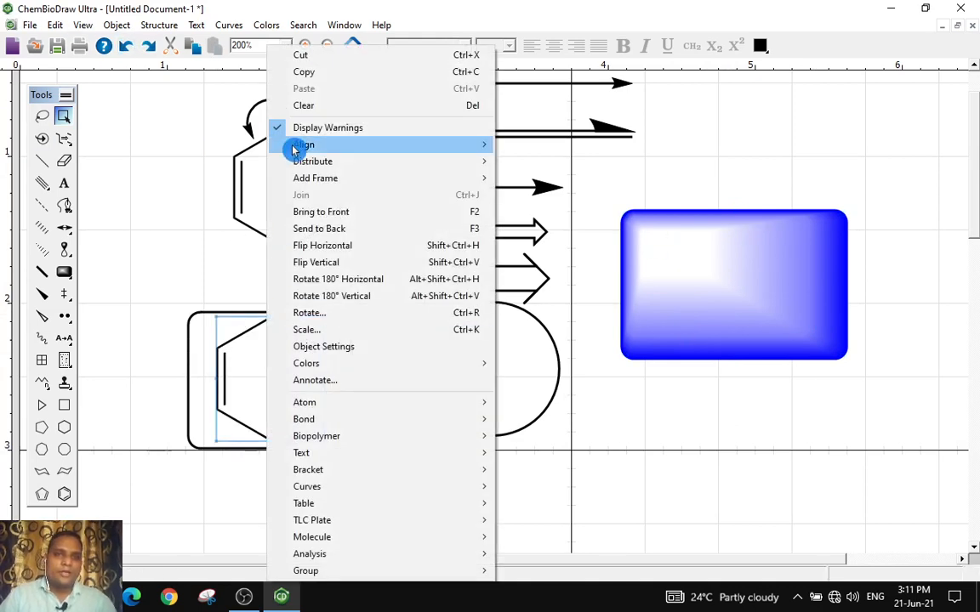
click(308, 56)
right_click(704, 239)
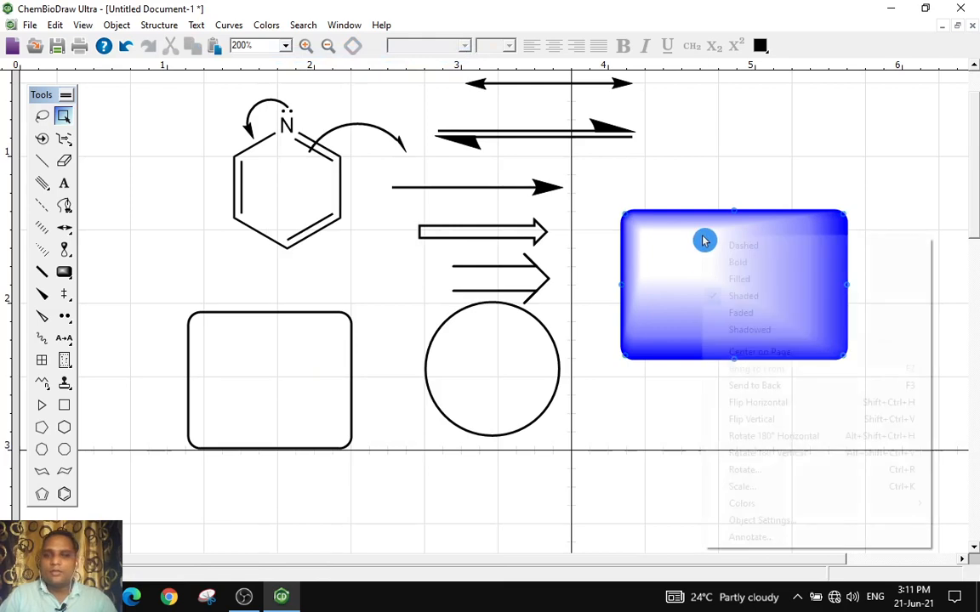
click(676, 272)
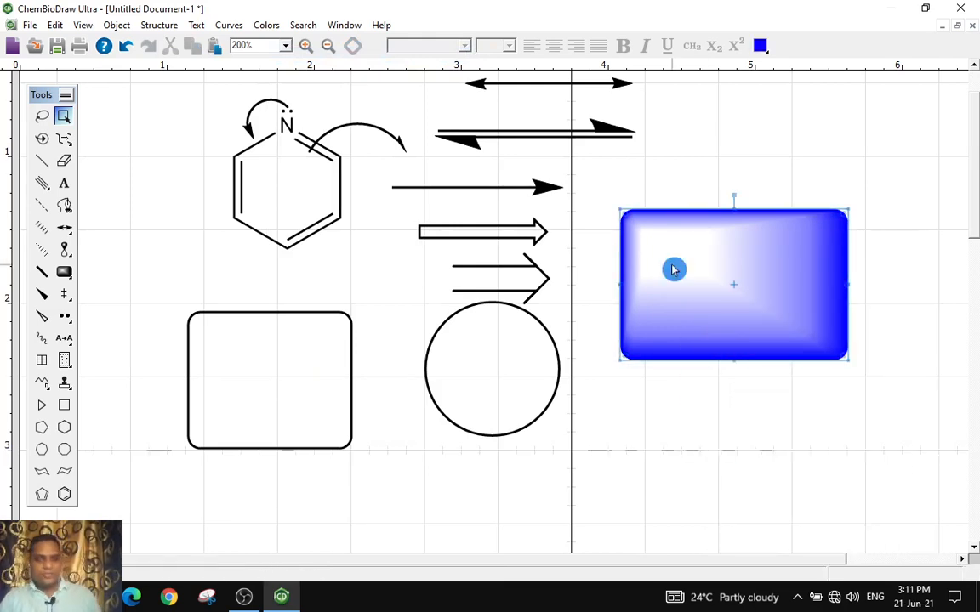
key(ctrl+v)
drag(282, 366, 736, 261)
click(734, 263)
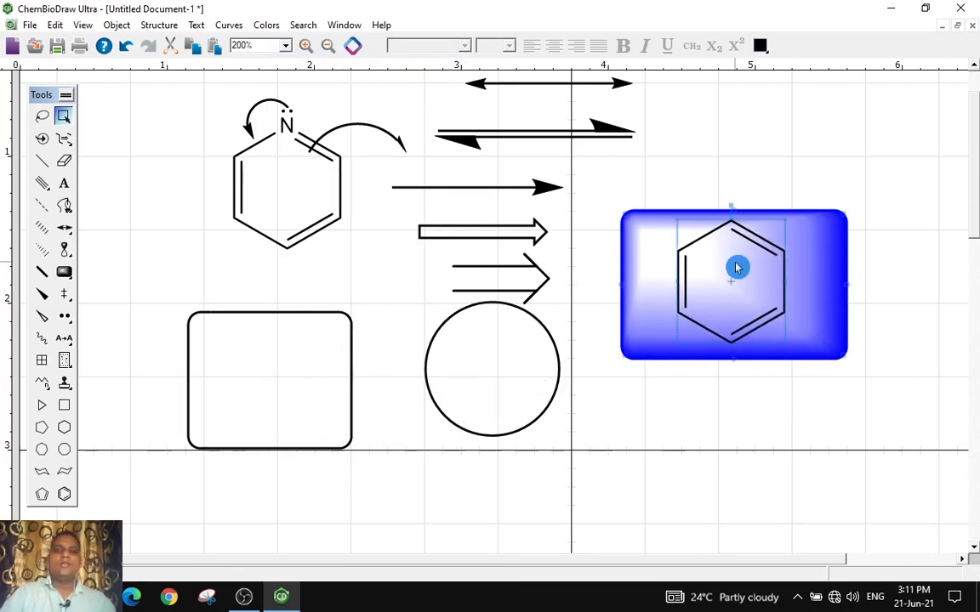
Reposition the blue rectangle and narrow it to fit around the pasted benzene ring
drag(733, 262, 734, 270)
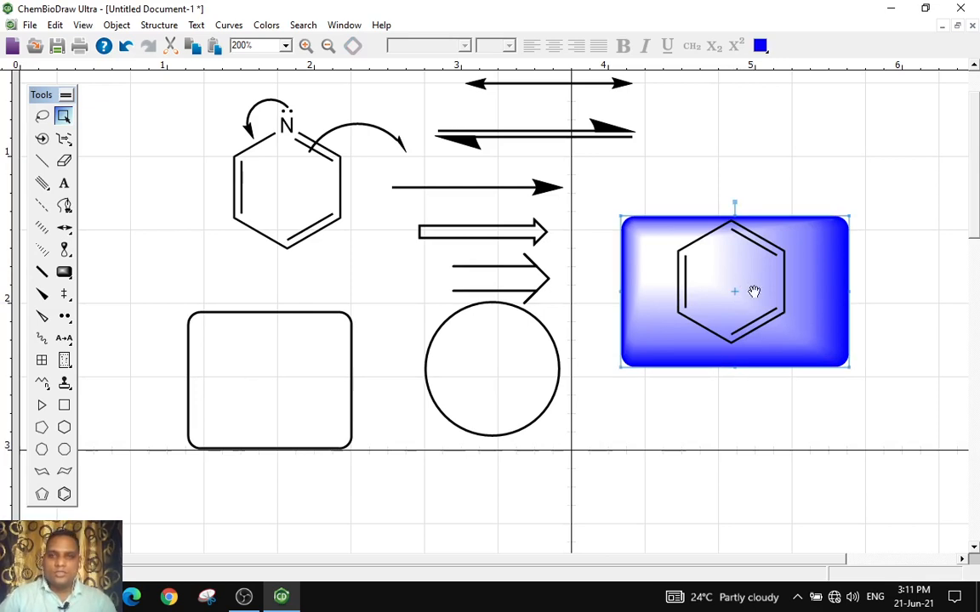
drag(824, 308, 852, 335)
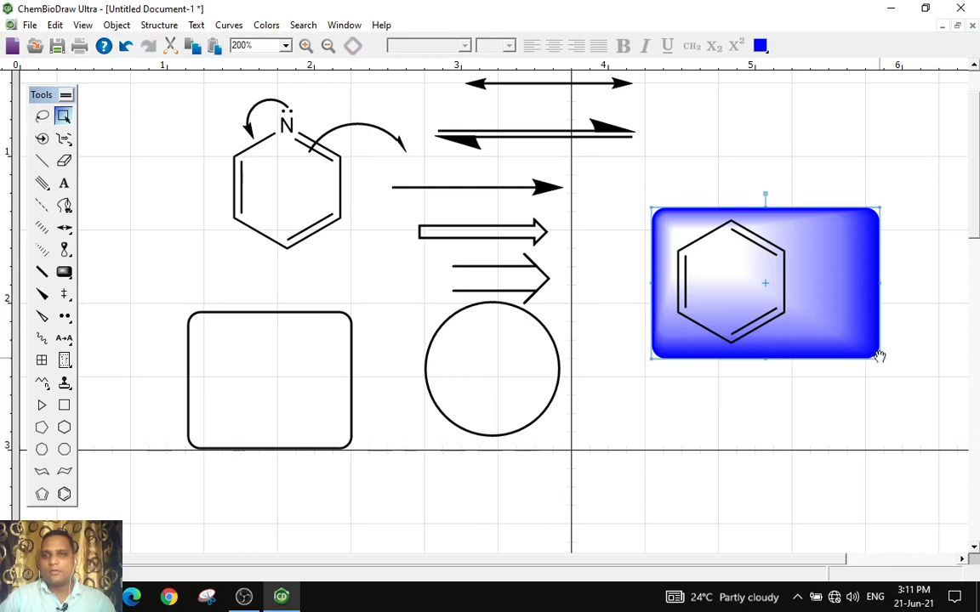
drag(881, 284, 814, 287)
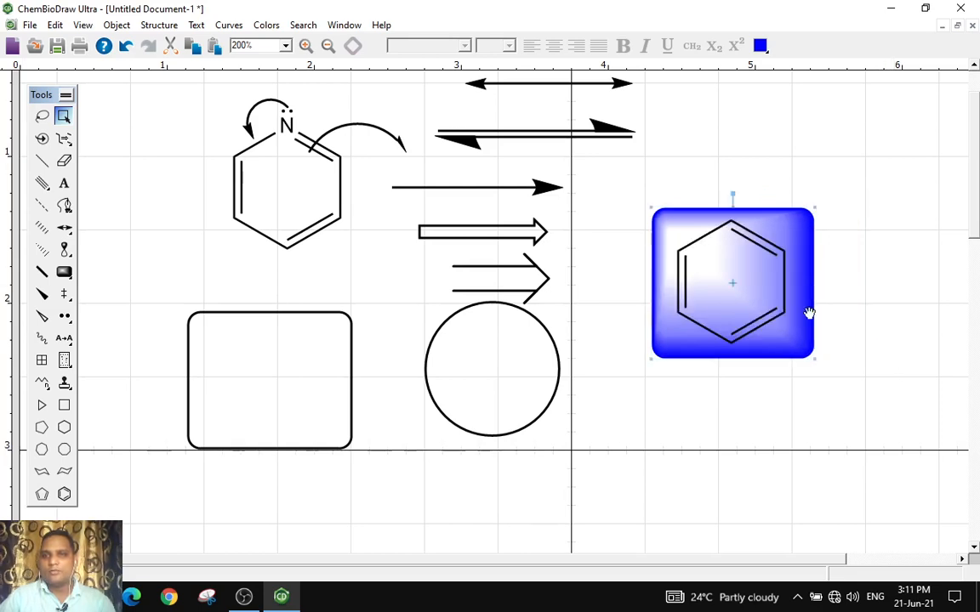
click(807, 285)
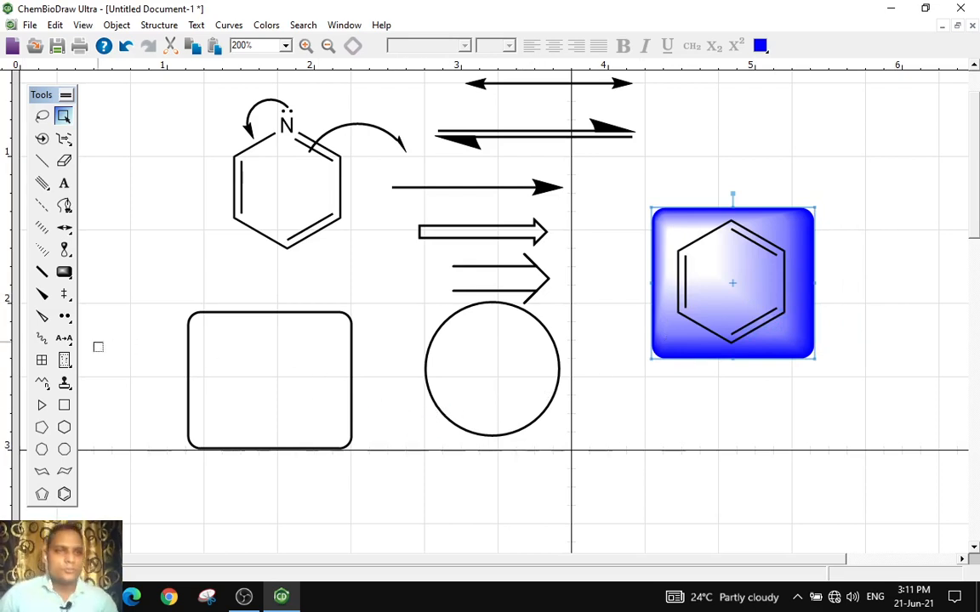
Place a new benzene ring below the circle
click(67, 295)
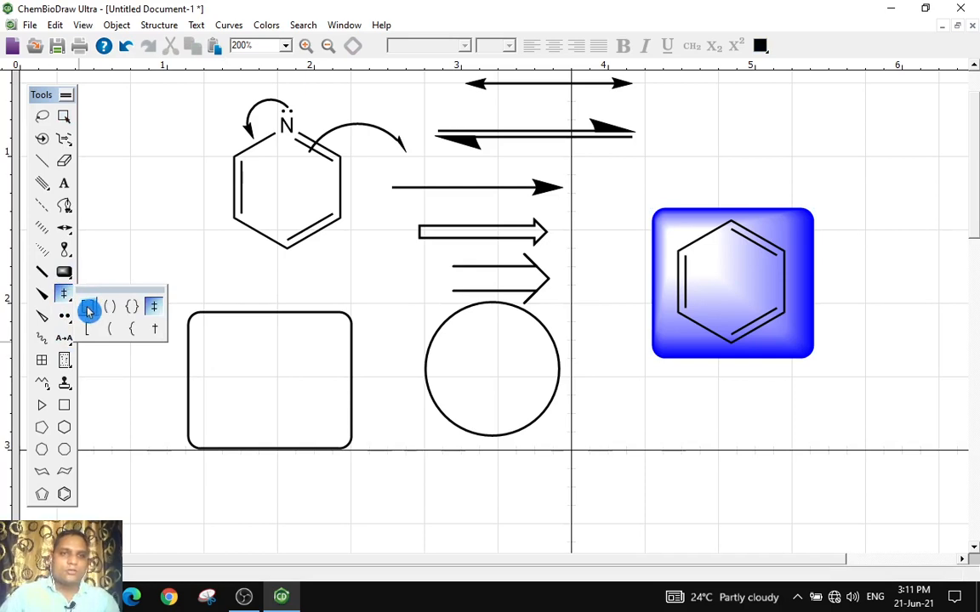
click(89, 309)
click(64, 494)
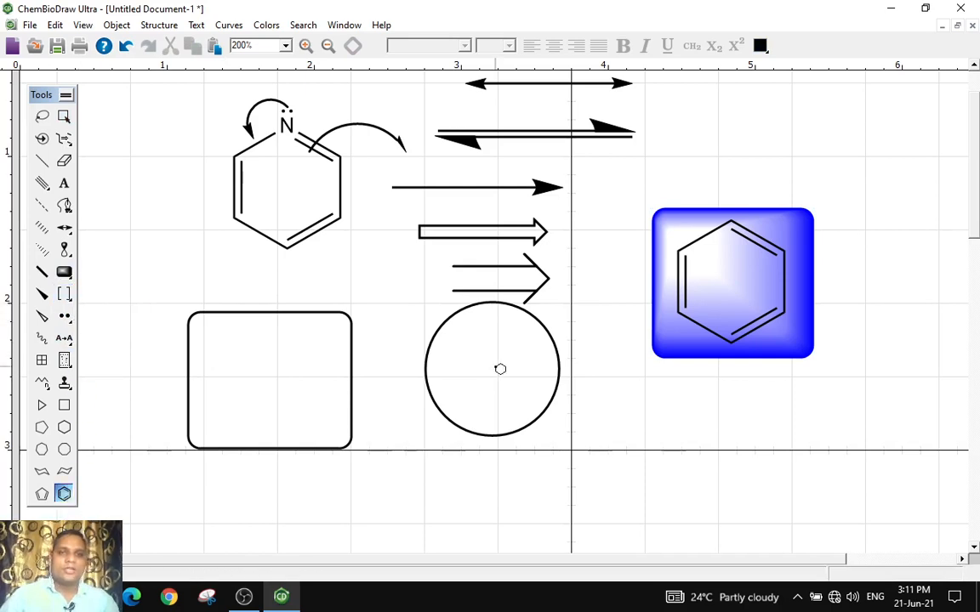
scroll(439, 493, down, 3)
click(432, 495)
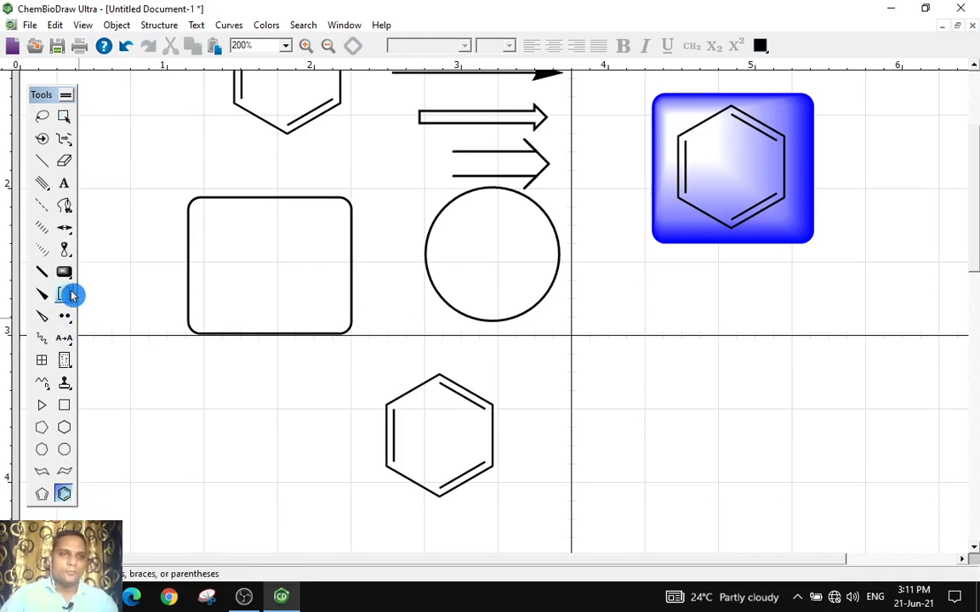
Enclose the new benzene ring in square brackets and add a double-dagger symbol
click(73, 293)
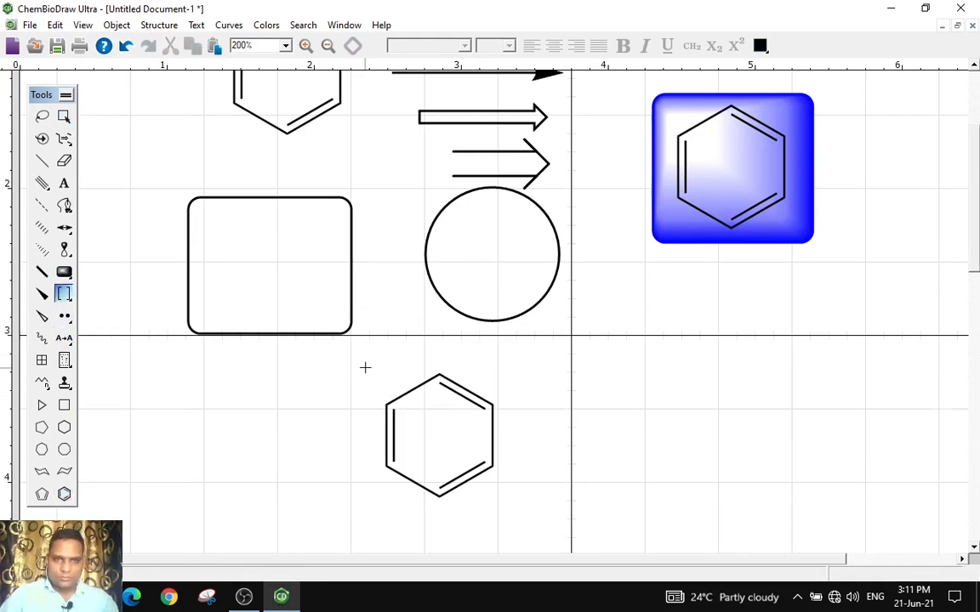
drag(365, 367, 513, 508)
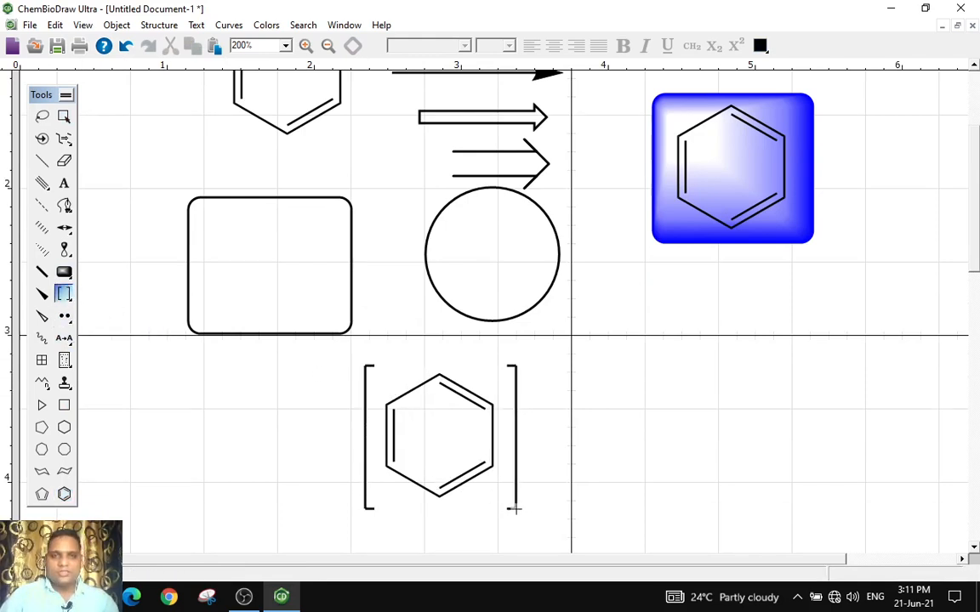
drag(64, 294, 156, 312)
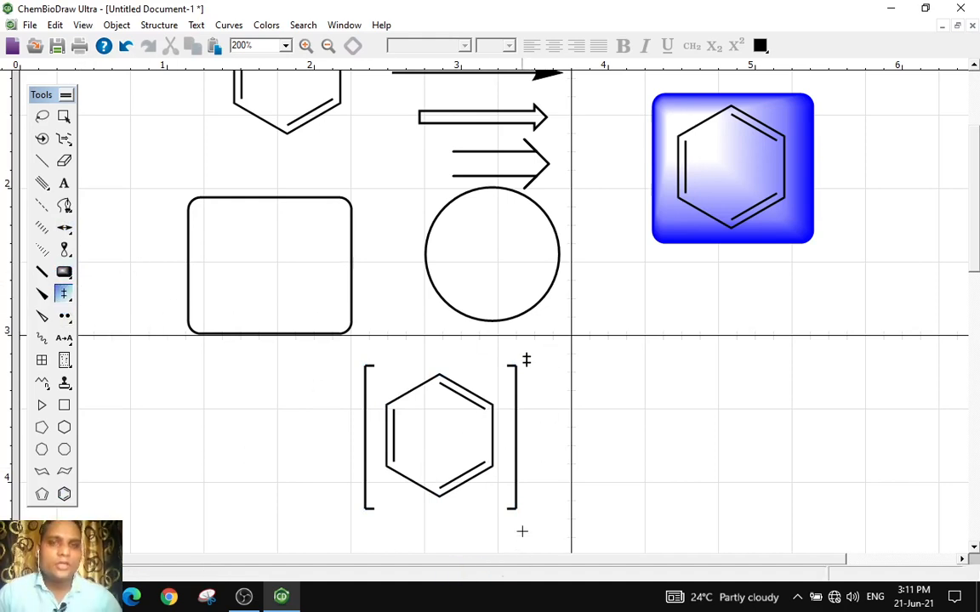
click(65, 316)
scroll(210, 385, down, 1)
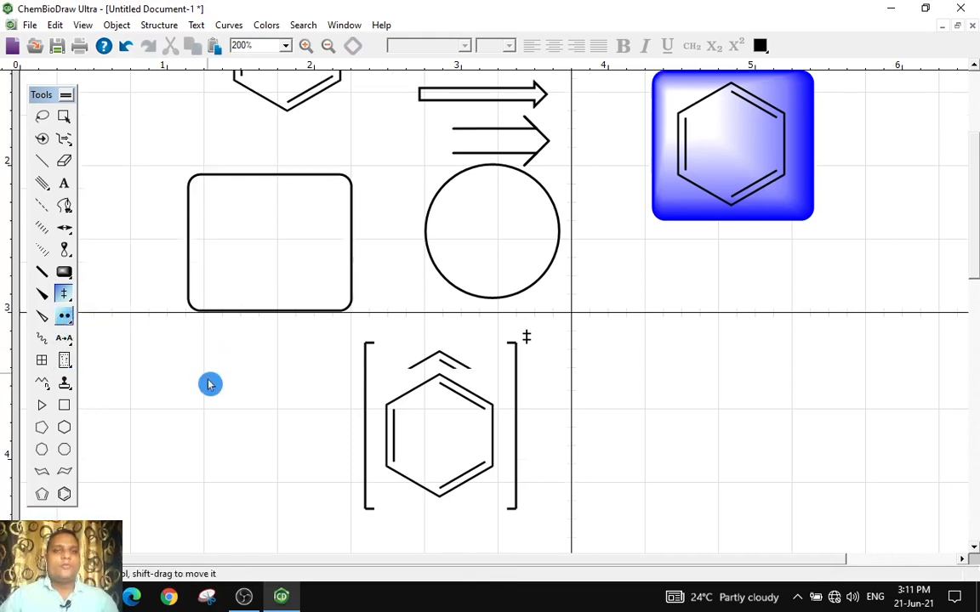
scroll(210, 385, down, 10)
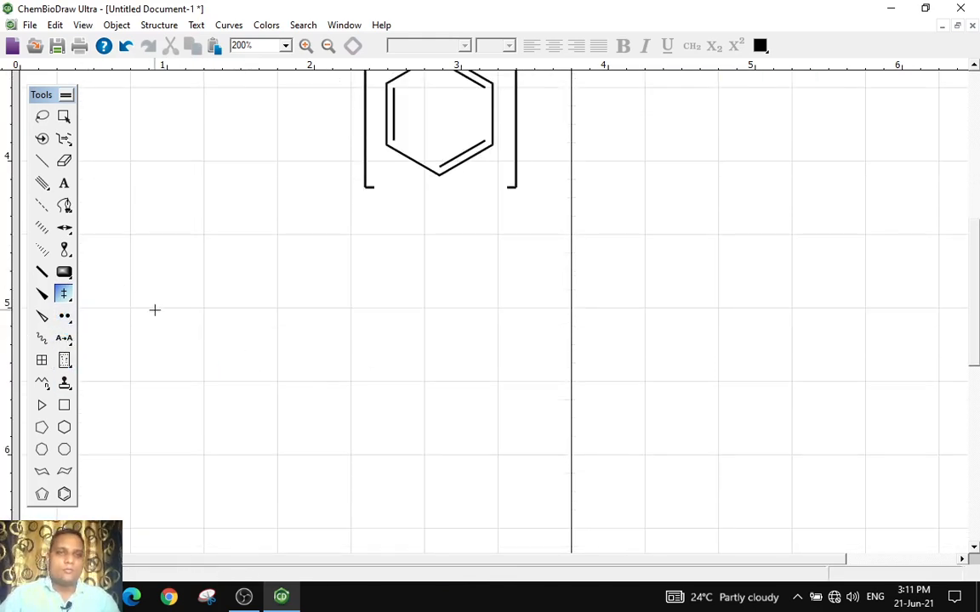
click(165, 26)
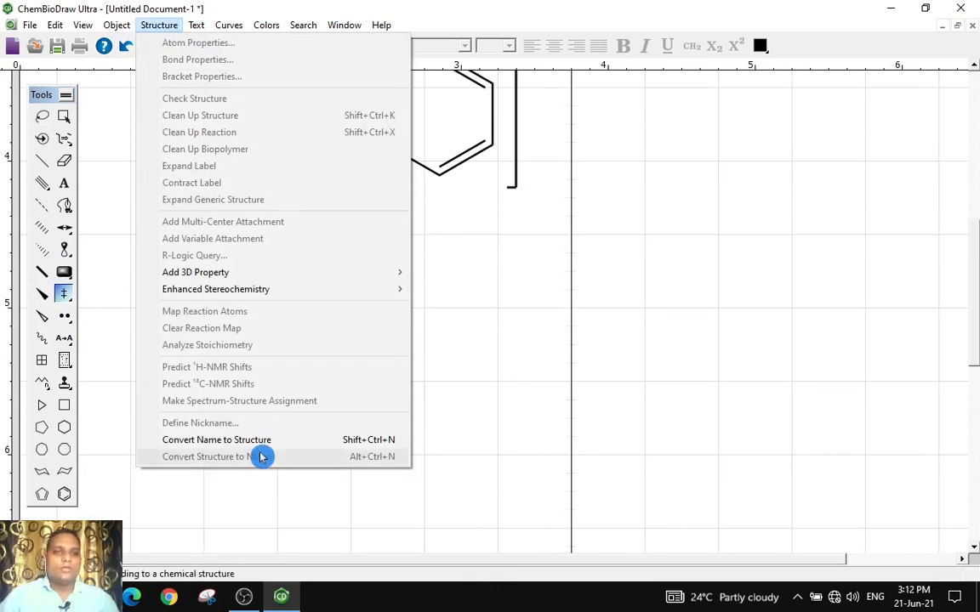
click(604, 342)
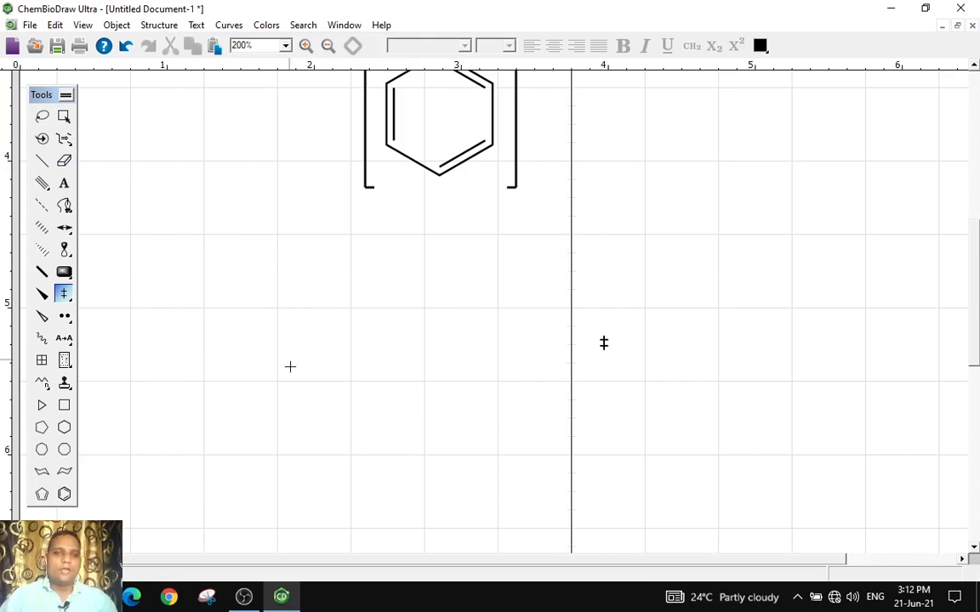
click(64, 306)
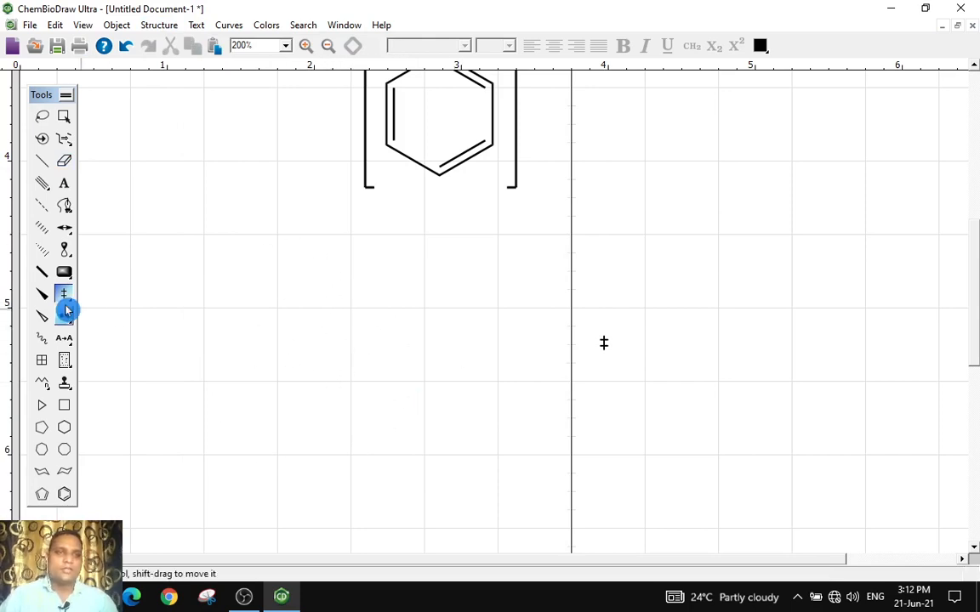
Convert the name pARACETAMOL into a structure, with the name pasted below, and place it below the bracketed ring
click(160, 27)
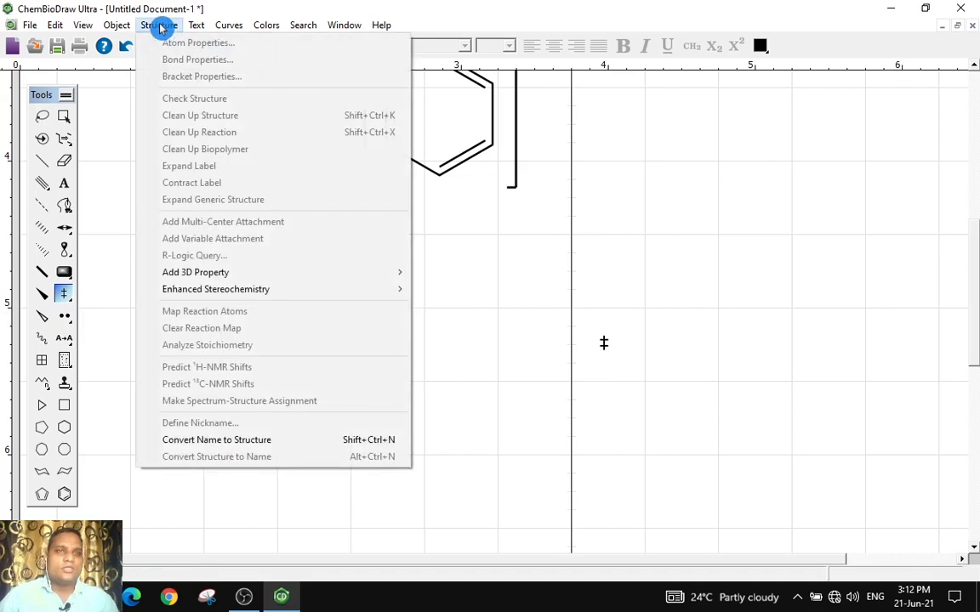
click(215, 448)
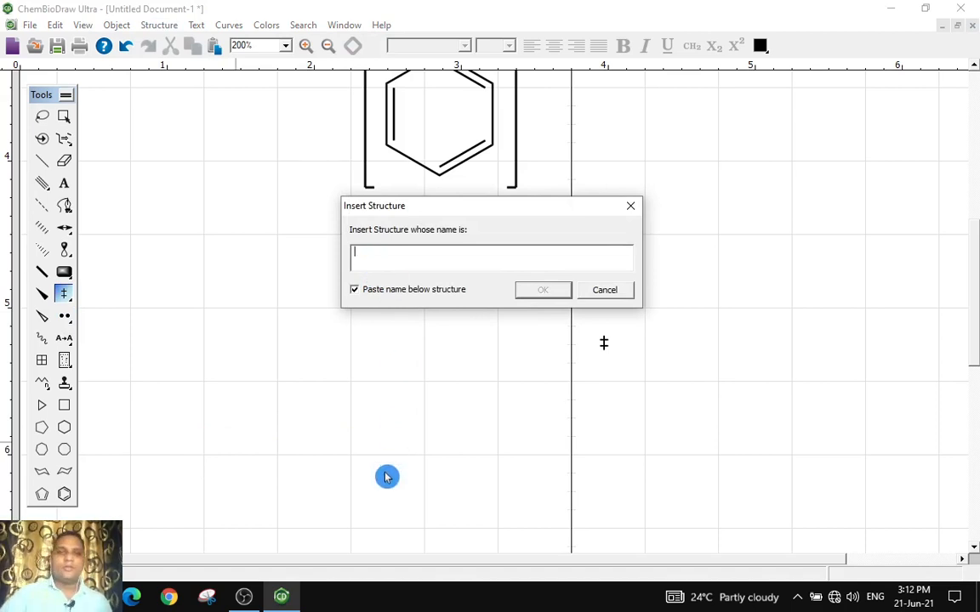
text(pARACETAMOL)
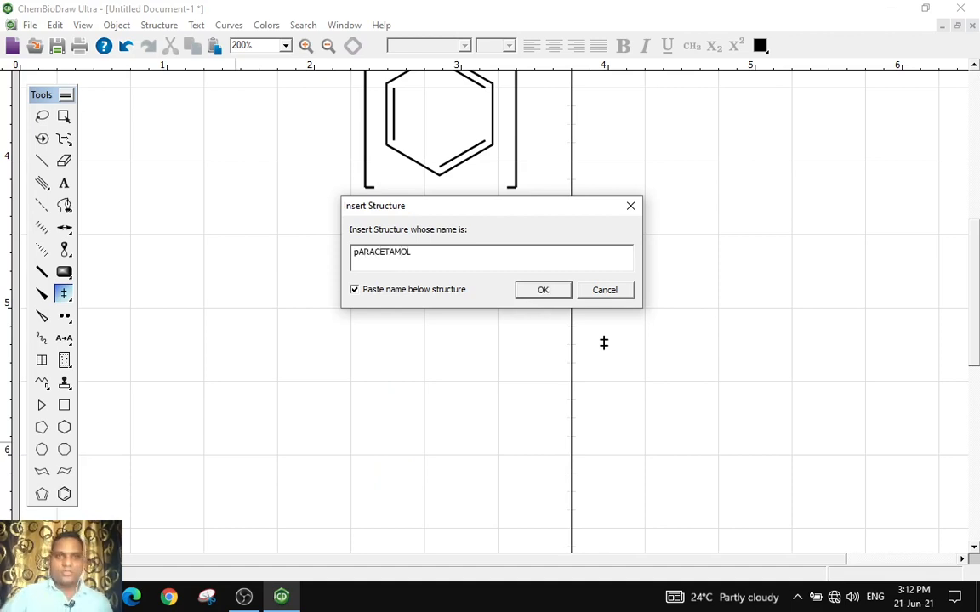
click(539, 290)
click(514, 421)
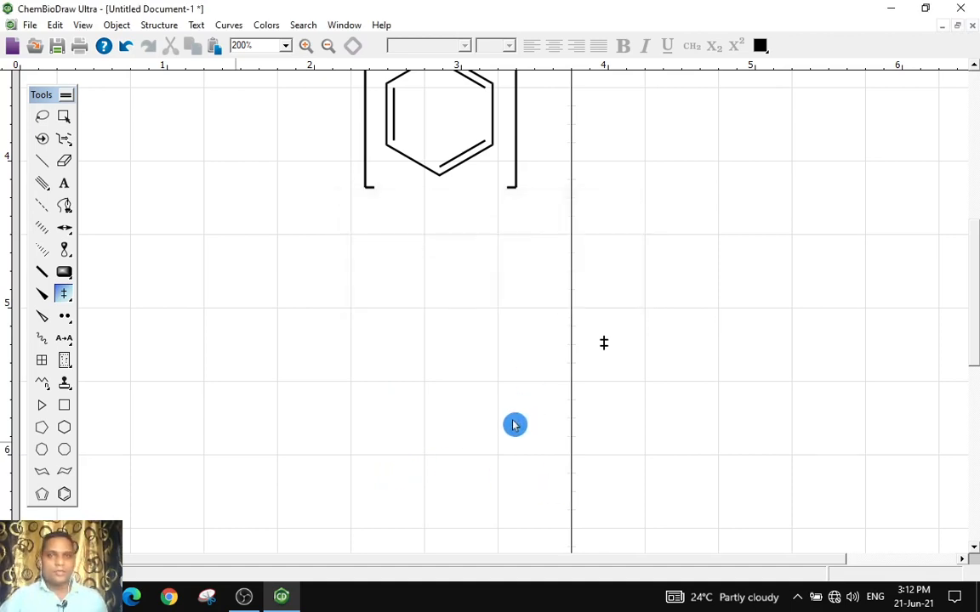
Delete the pARACETAMOL name label beneath the structure
drag(557, 293, 416, 308)
click(63, 183)
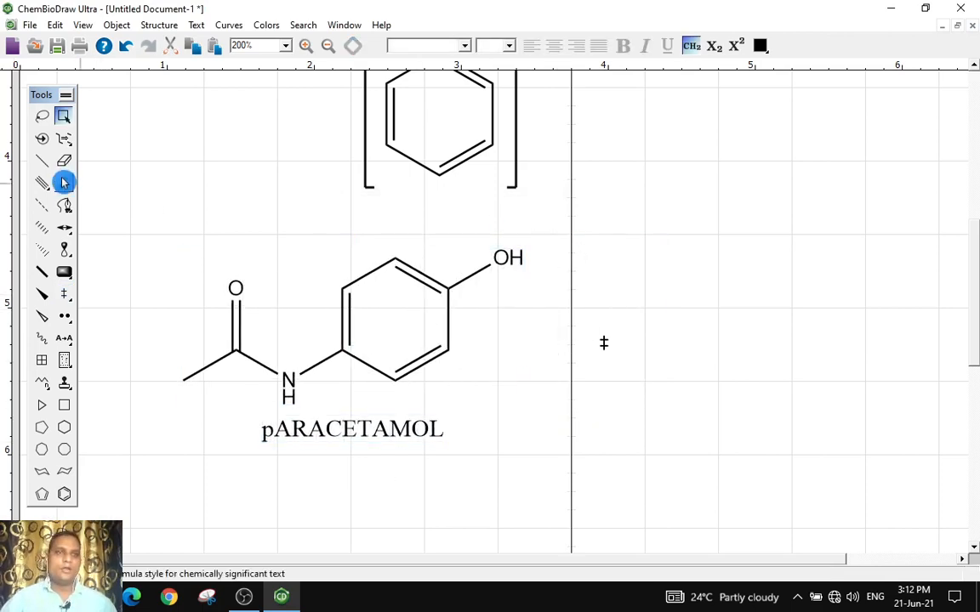
click(413, 440)
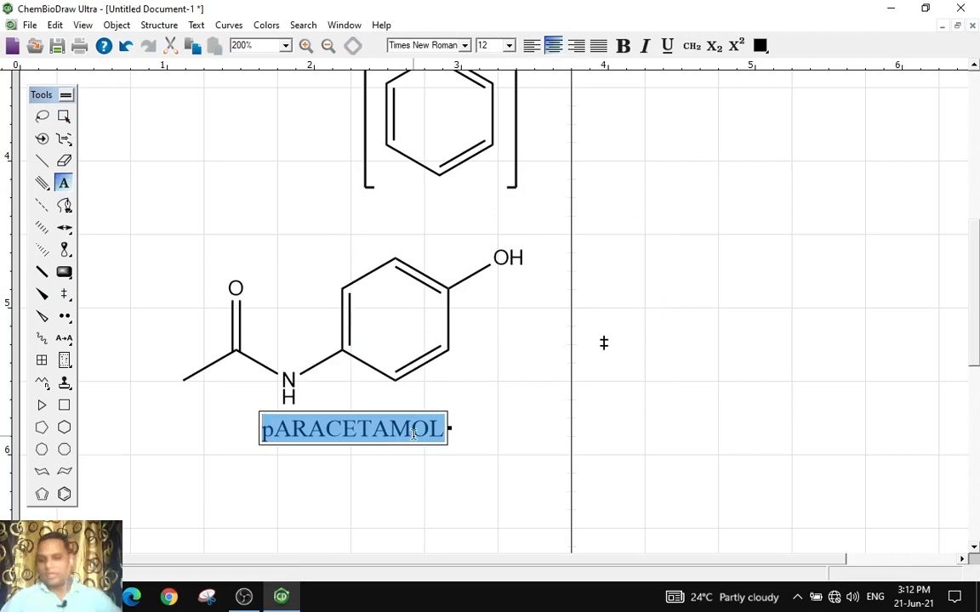
key(BackSpace)
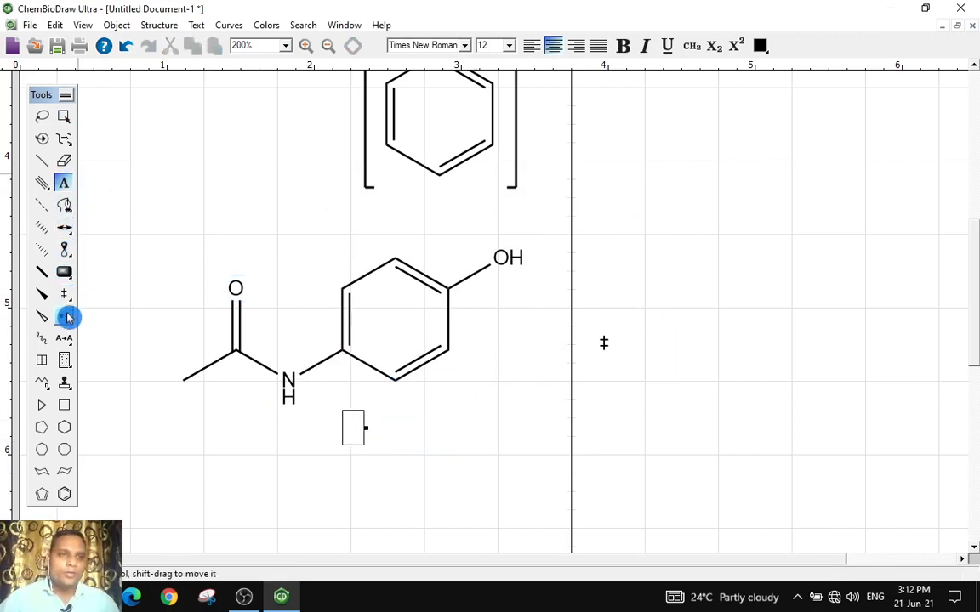
Add lone pairs of electrons to the oxygen of the hydroxyl group
drag(68, 318, 155, 329)
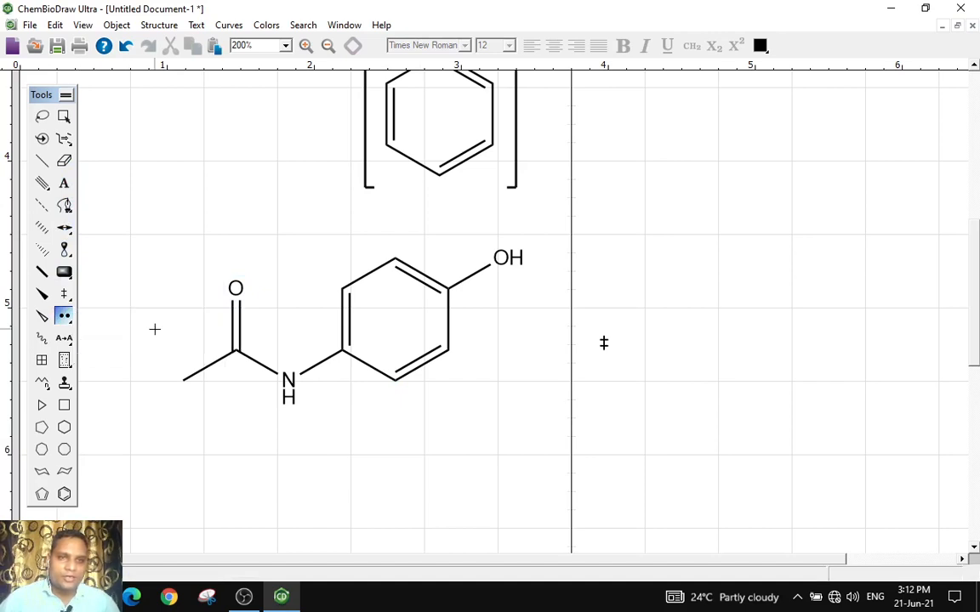
click(507, 289)
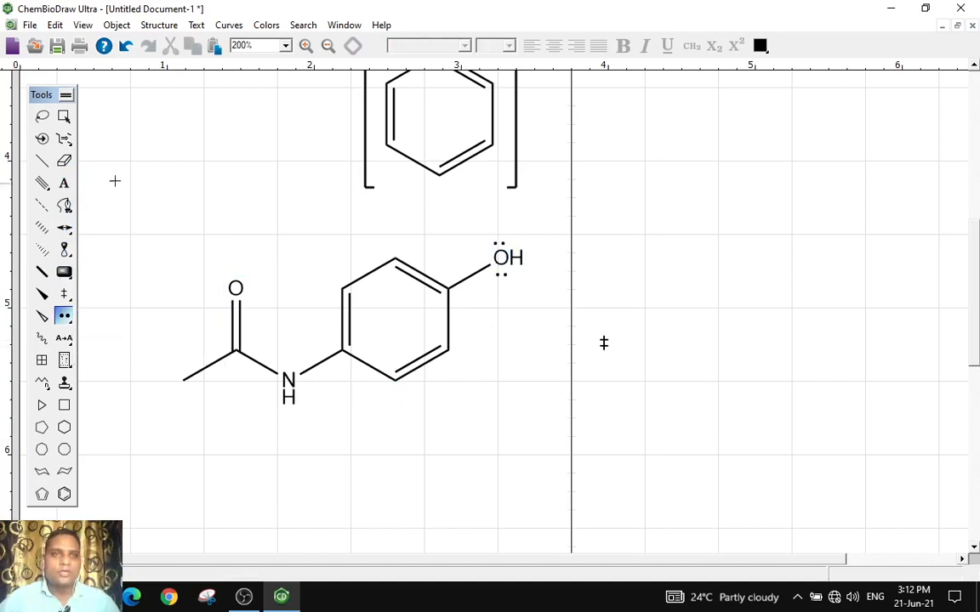
click(64, 117)
click(568, 232)
click(506, 247)
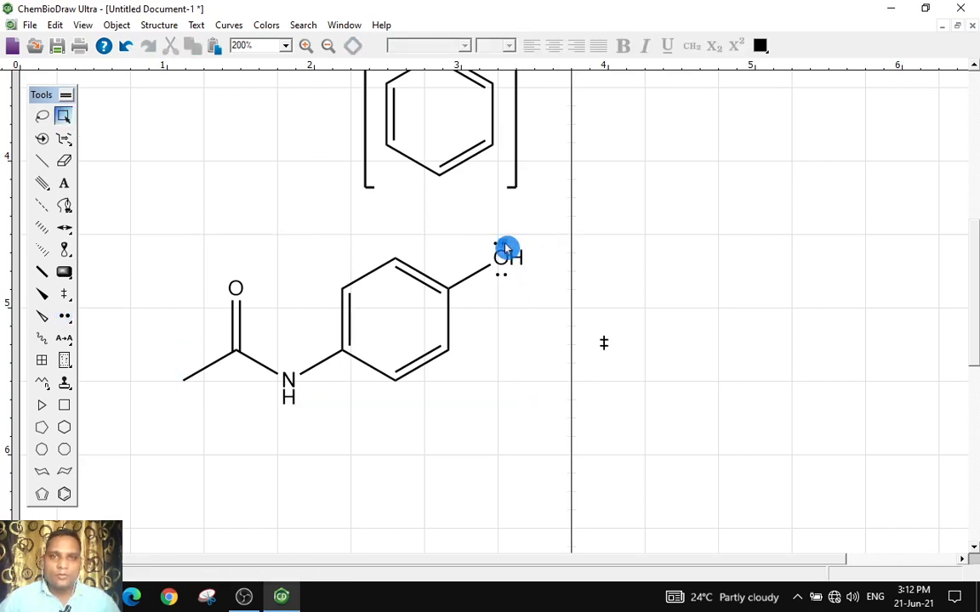
drag(507, 248, 513, 246)
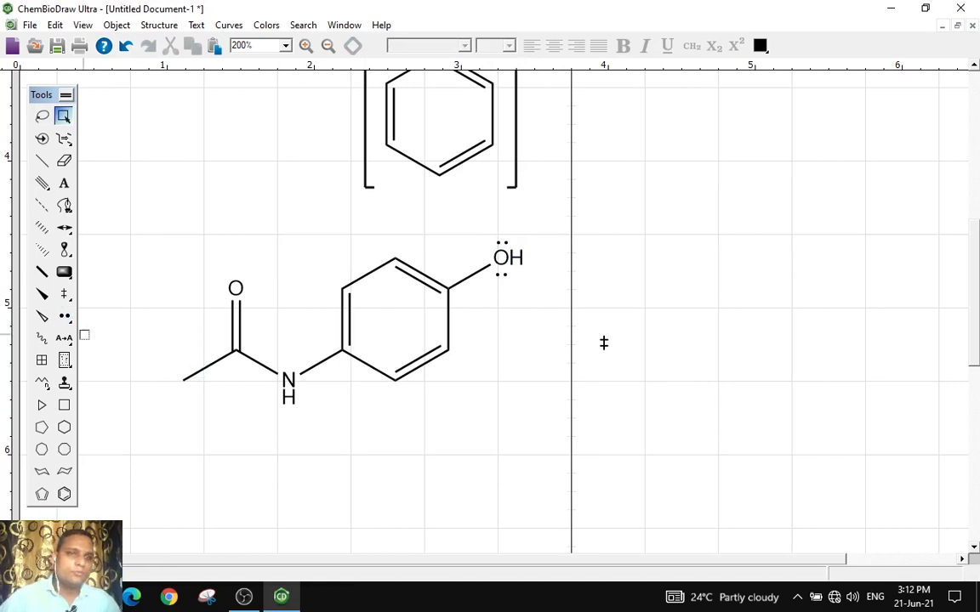
Add a circled positive charge at the ring's upper-left carbon and a circled negative charge at its lower-right carbon
click(65, 320)
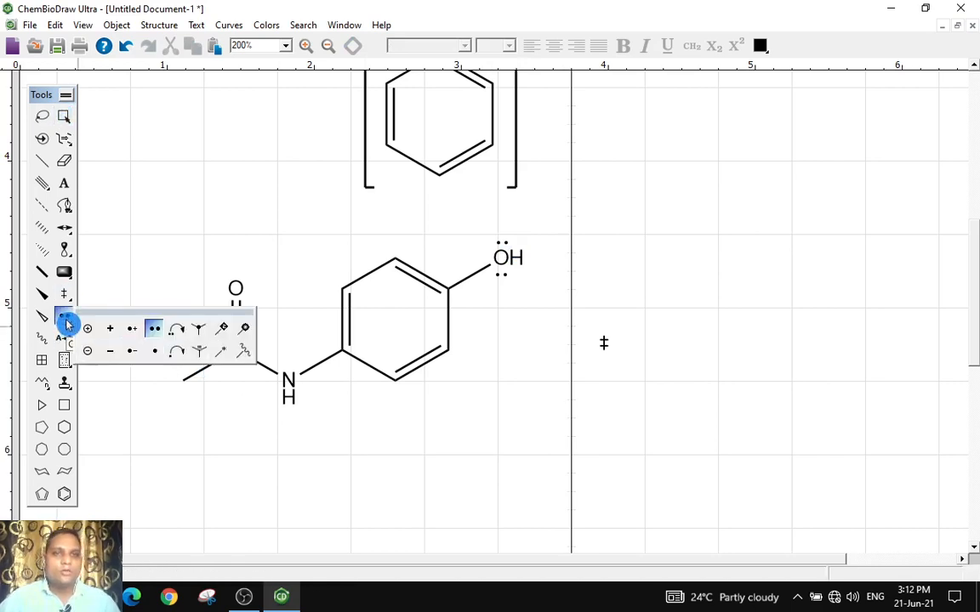
drag(67, 323, 153, 358)
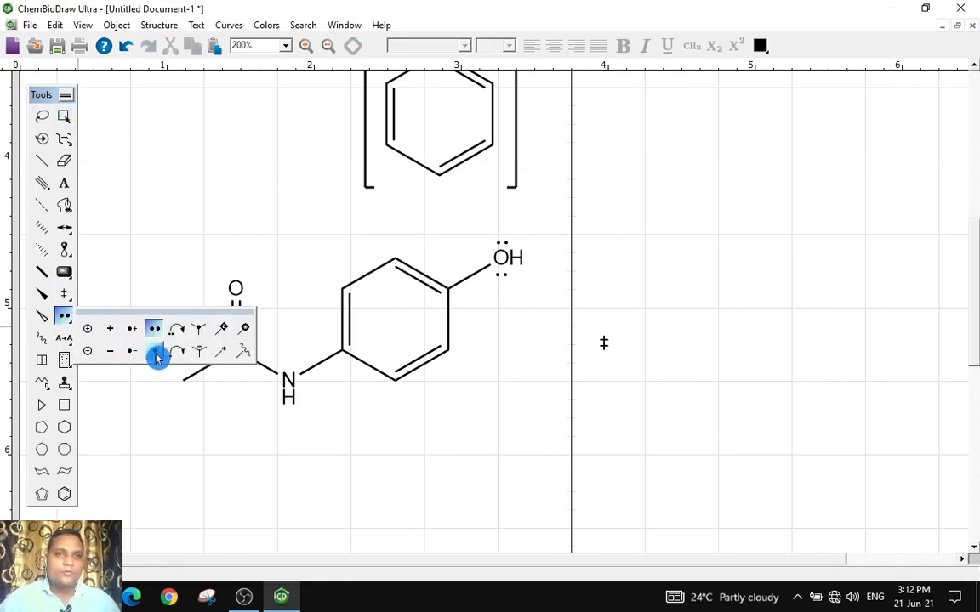
drag(157, 357, 88, 333)
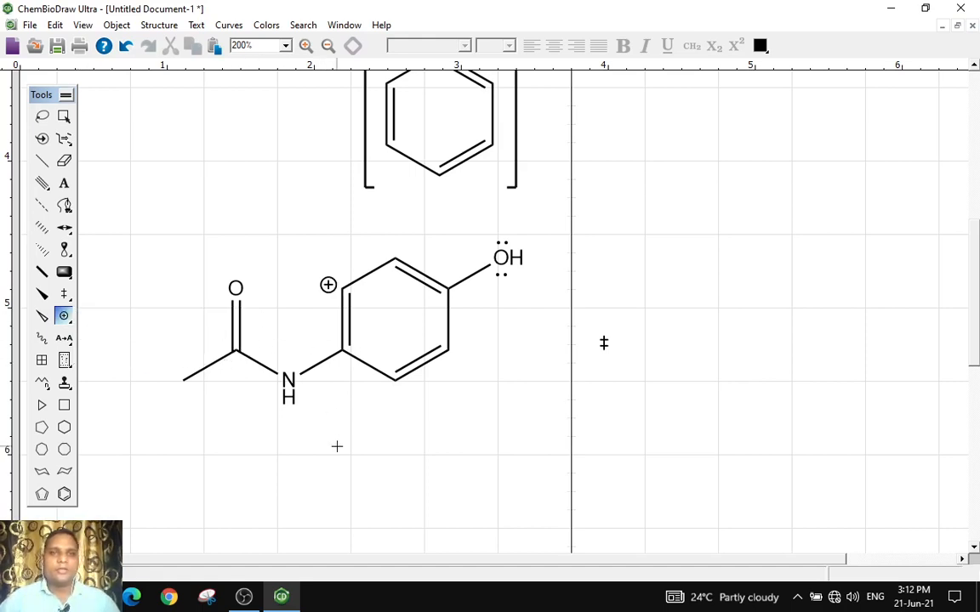
drag(65, 317, 92, 352)
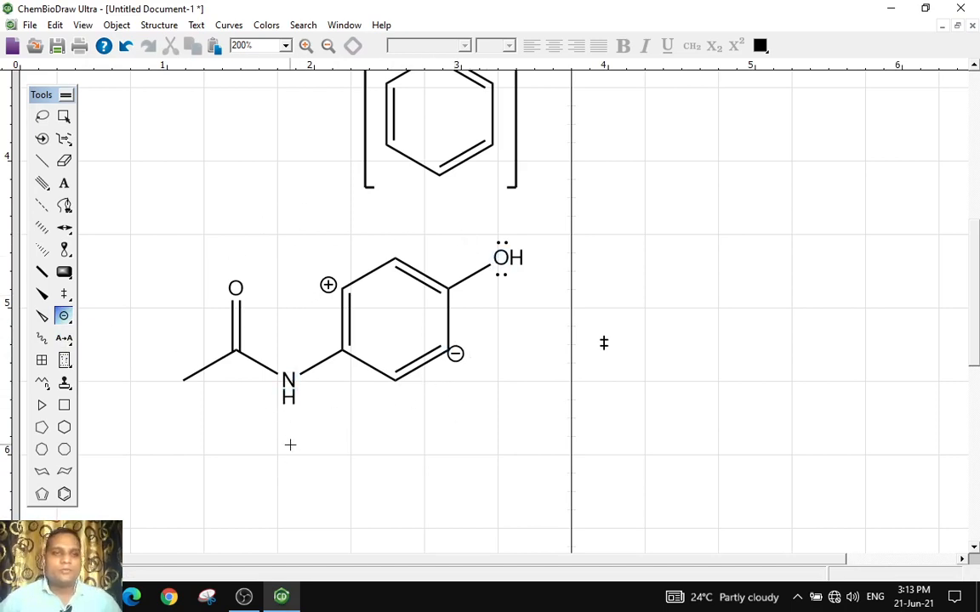
click(65, 116)
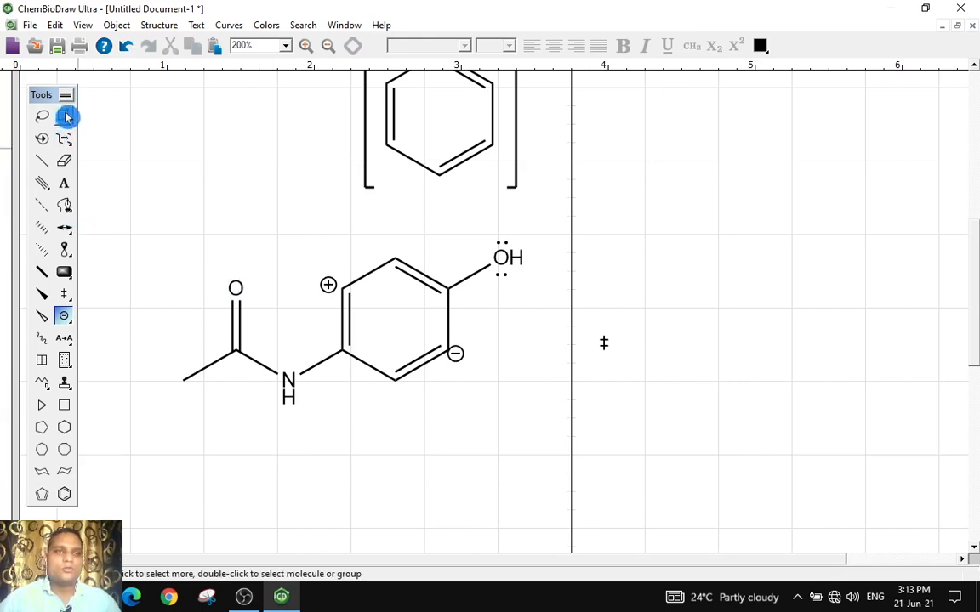
Draw a TLC plate with three spots to the right of the paracetamol structure
click(609, 349)
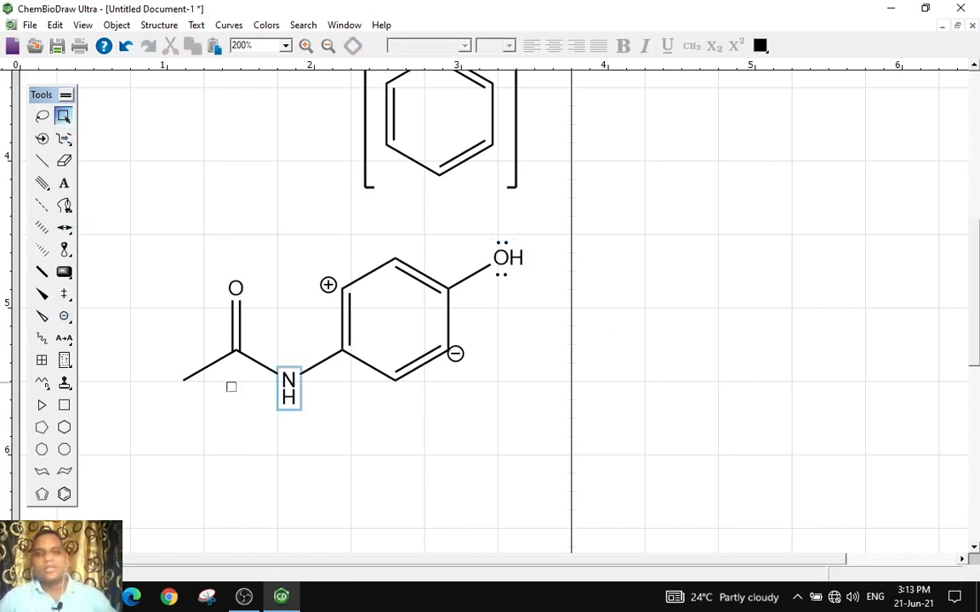
click(69, 364)
click(69, 364)
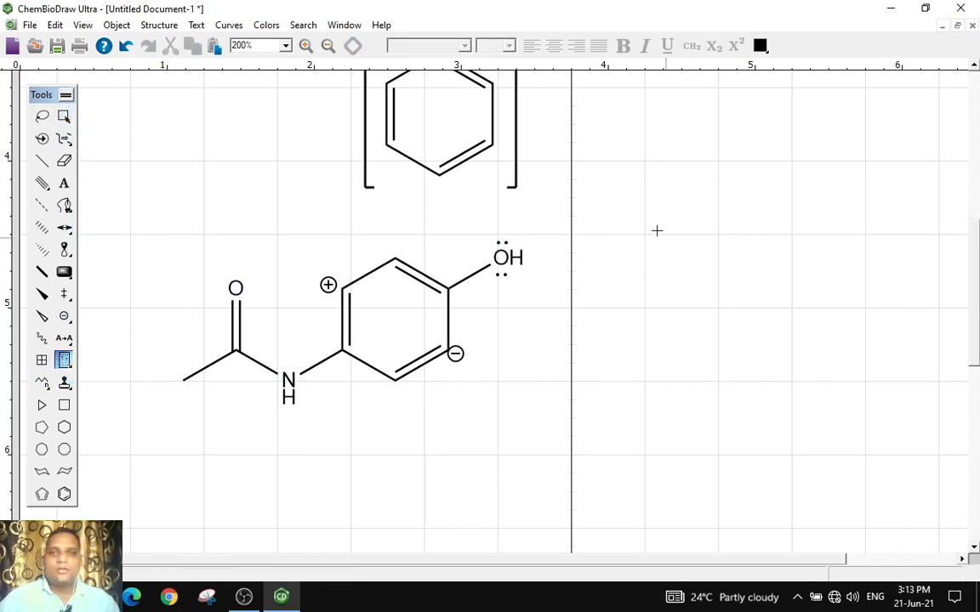
drag(648, 225, 739, 416)
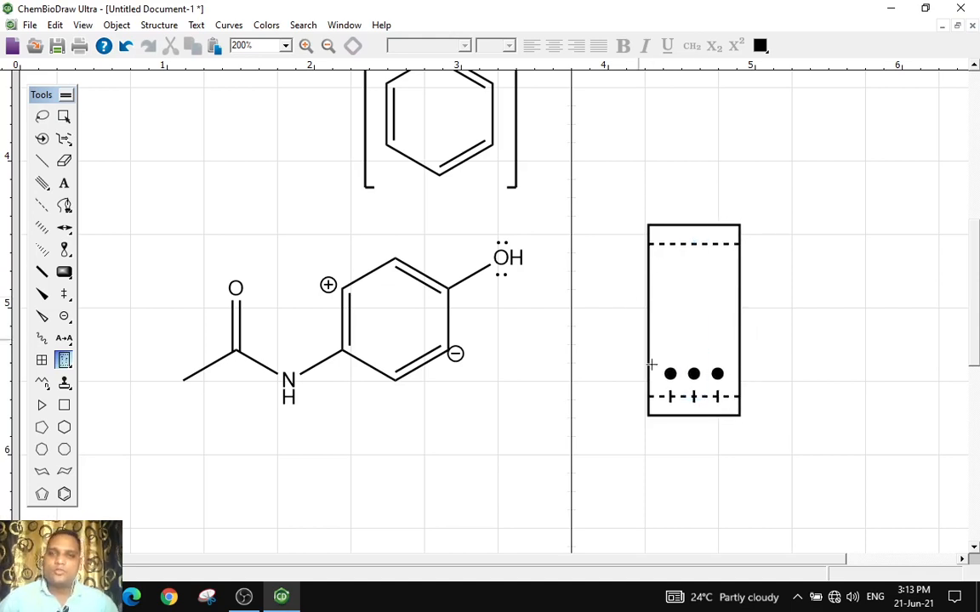
Set the retention factor of the TLC plate's middle spot to 0.5
right_click(694, 375)
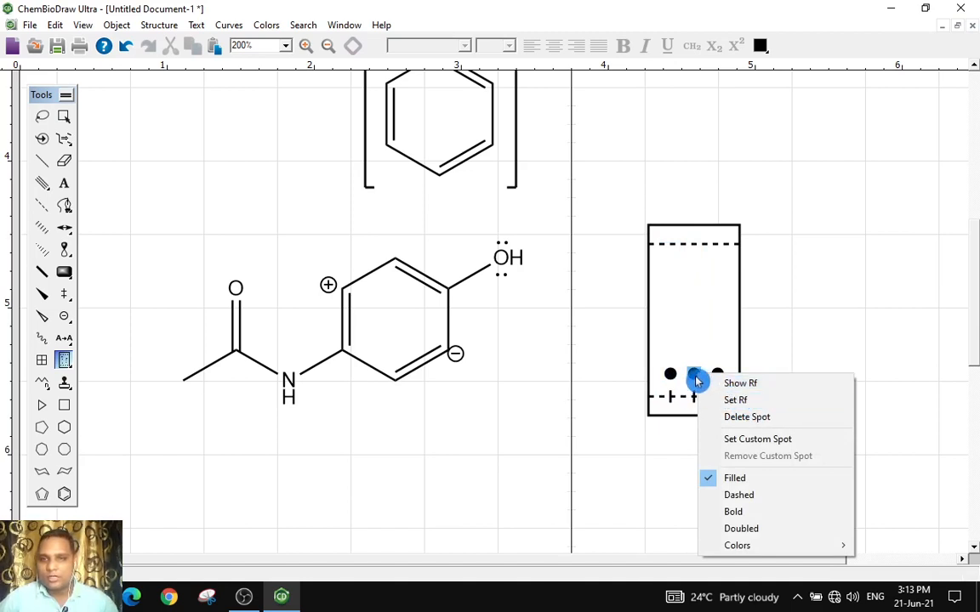
click(754, 402)
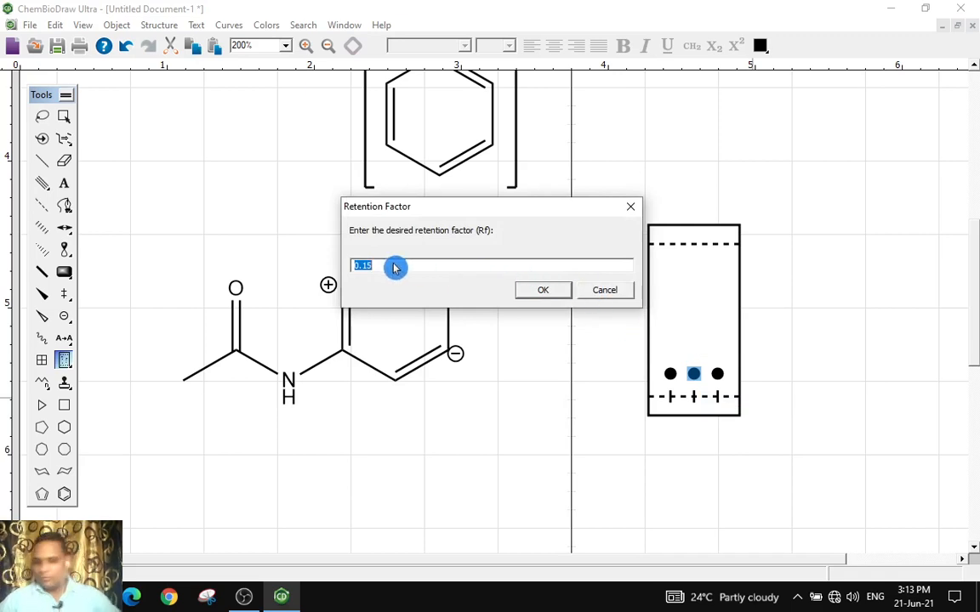
text(0.5)
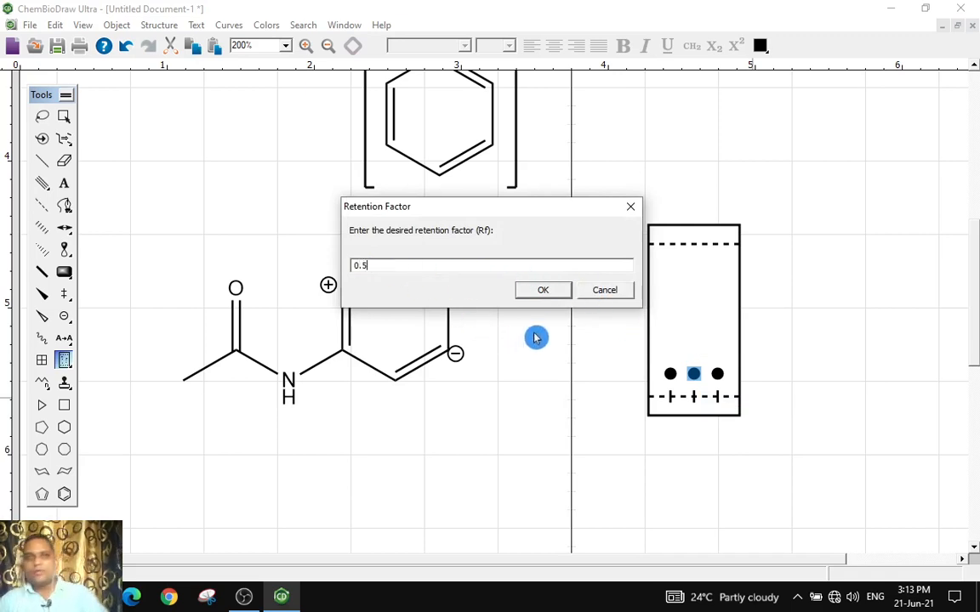
click(543, 290)
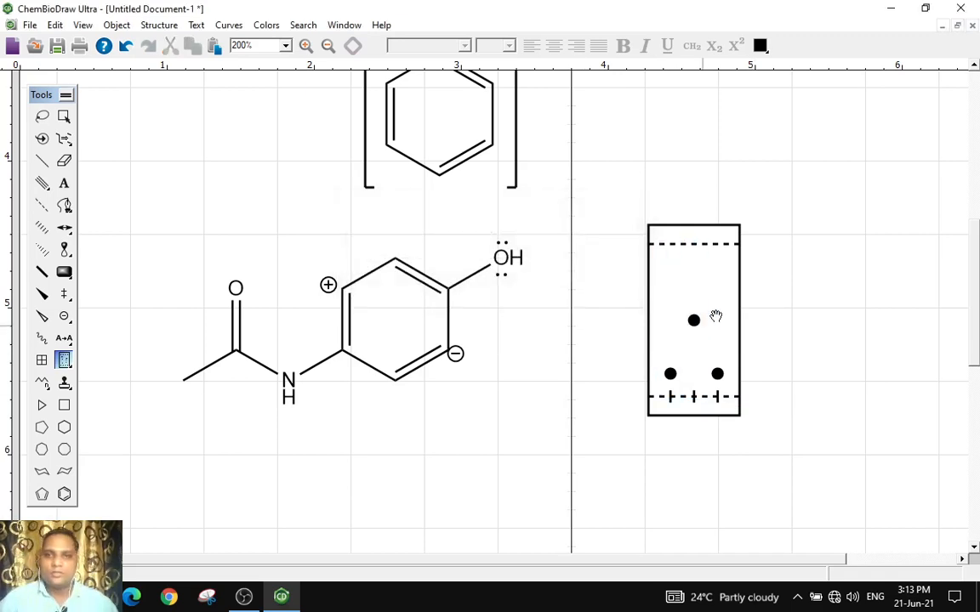
Set the retention factor of the TLC plate's right spot to 0.6
click(816, 452)
click(717, 375)
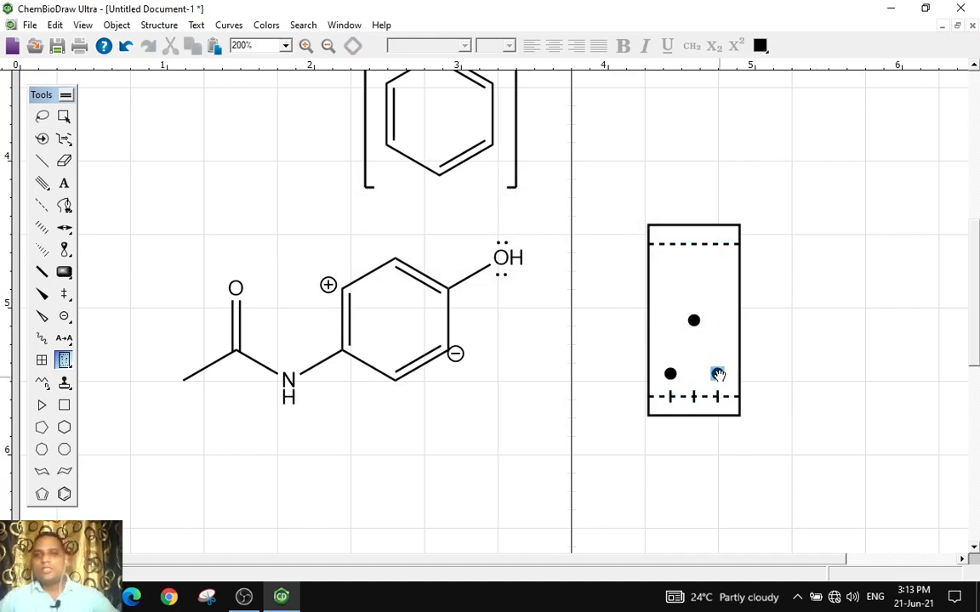
right_click(718, 375)
click(756, 404)
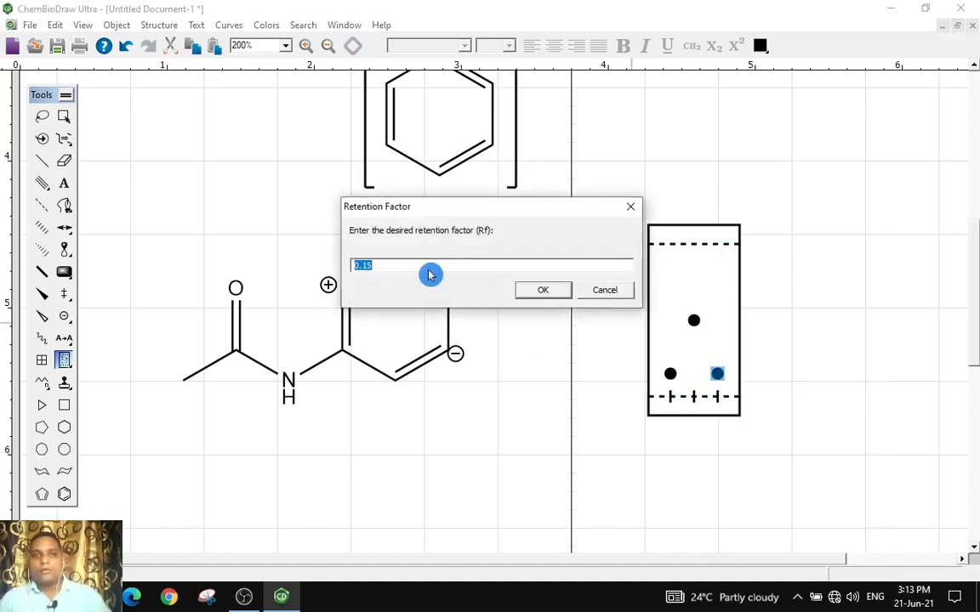
text(0.6)
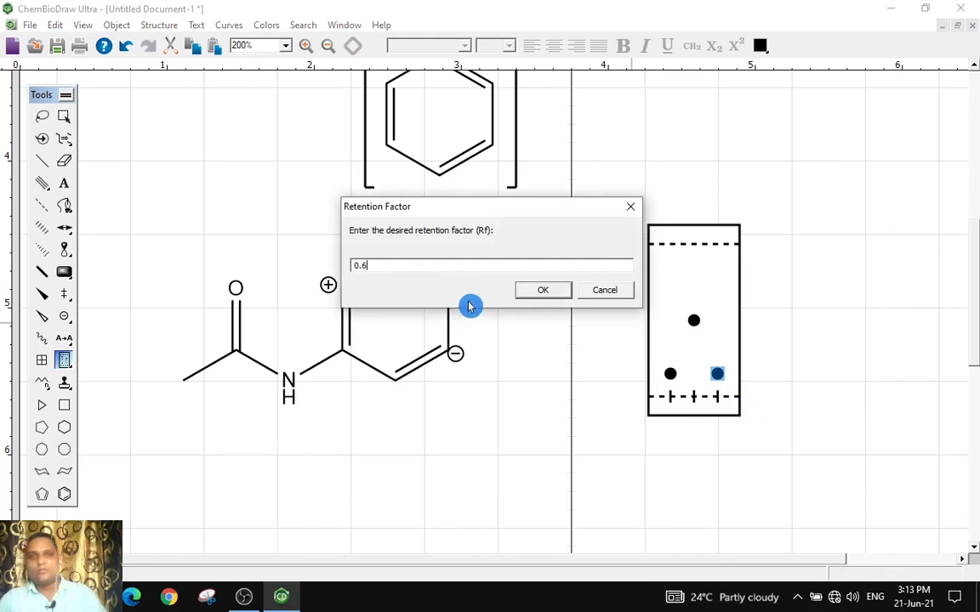
click(549, 292)
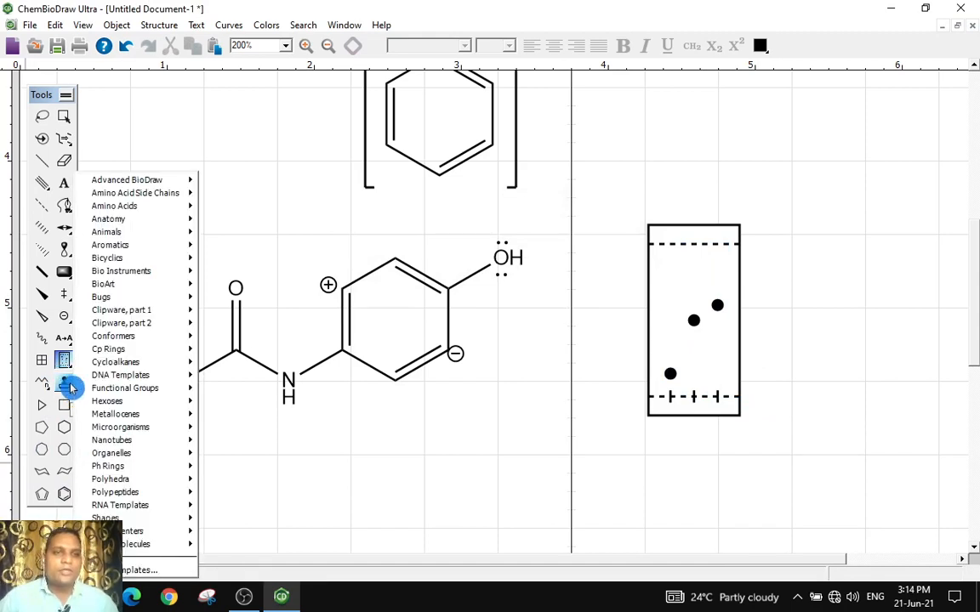
Insert the brain clipart from the Anatomy templates below the paracetamol structure
mouse_move(169, 184)
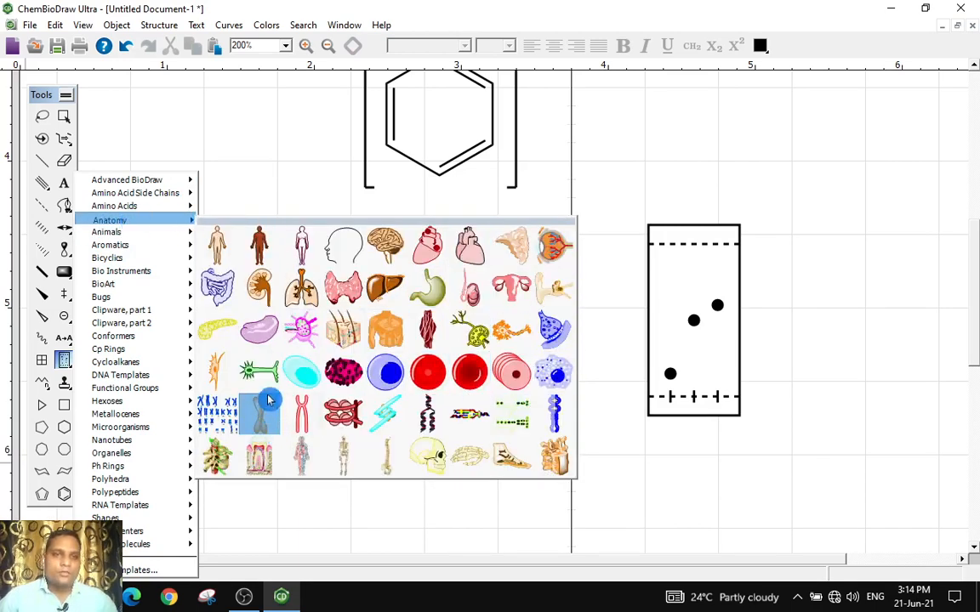
click(399, 252)
scroll(616, 395, down, 4)
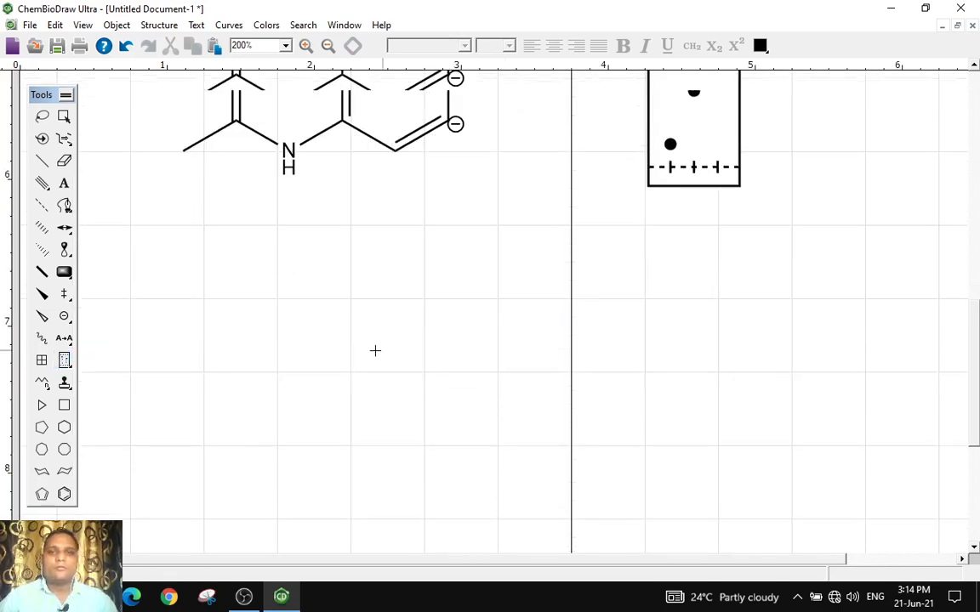
scroll(375, 351, down, 1)
click(287, 293)
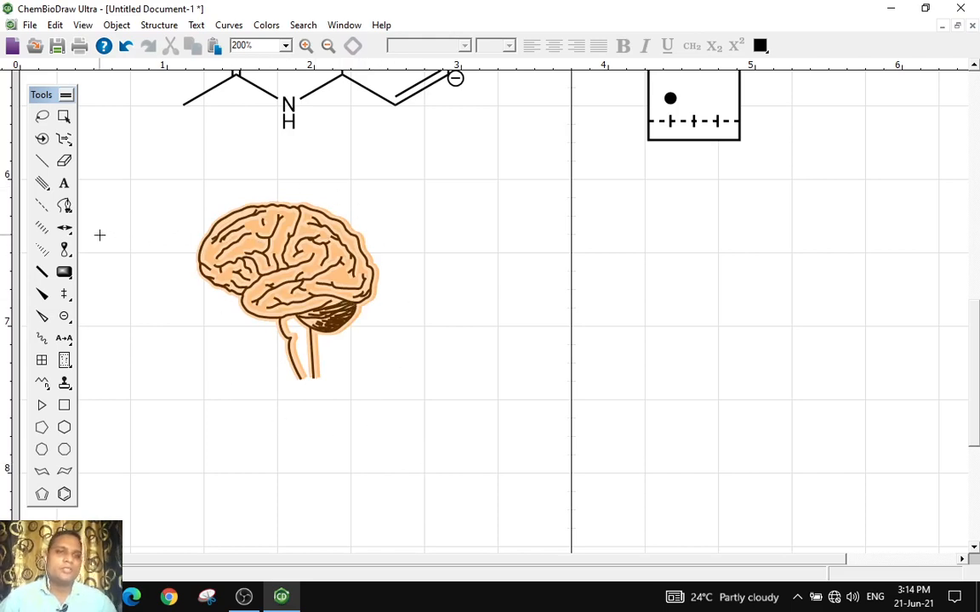
Insert the vertebra clipart from the Anatomy templates beside the brain
click(66, 385)
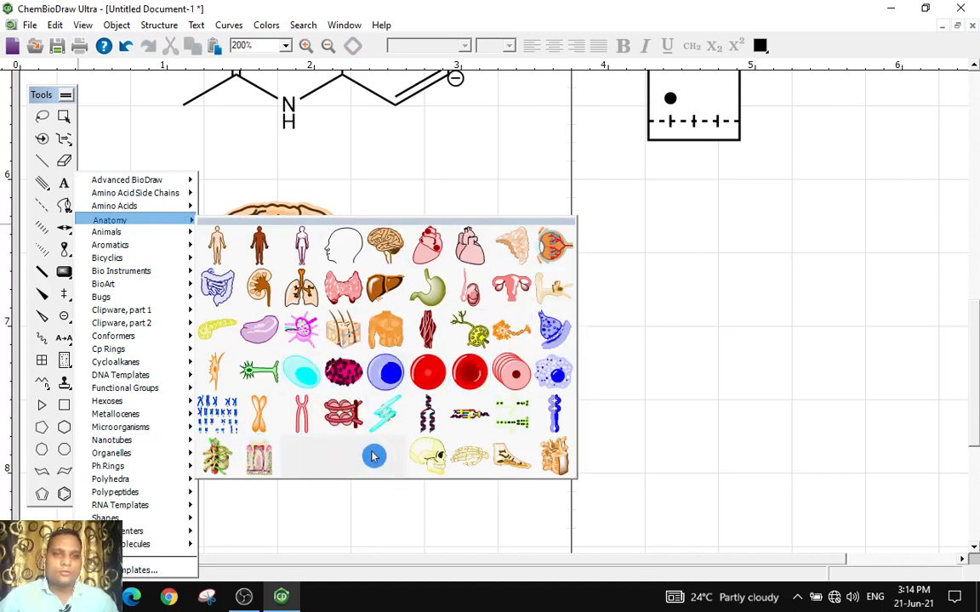
click(557, 453)
click(448, 319)
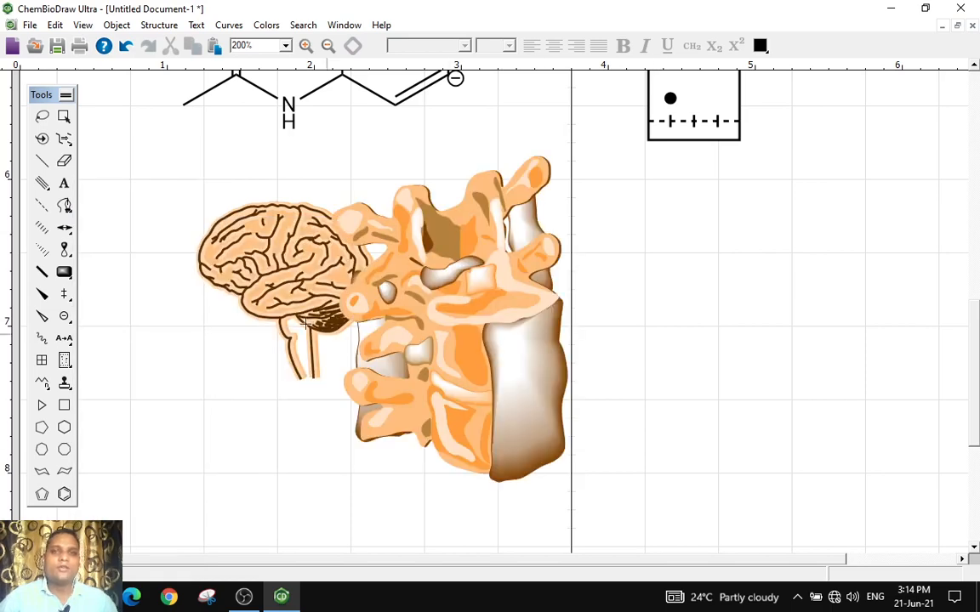
Insert the monkey clipart from the Animals templates to the right of the vertebra
click(66, 387)
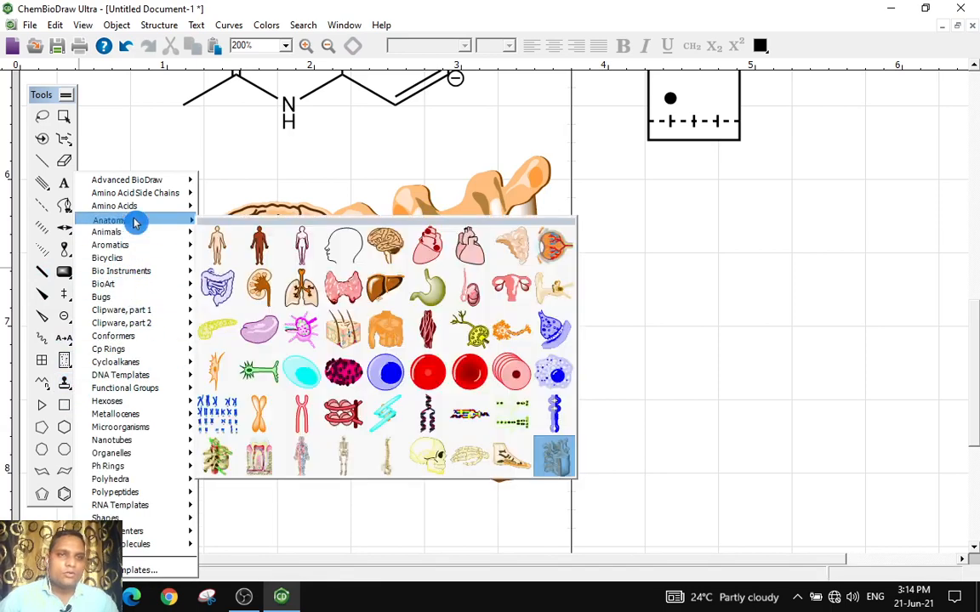
mouse_move(139, 234)
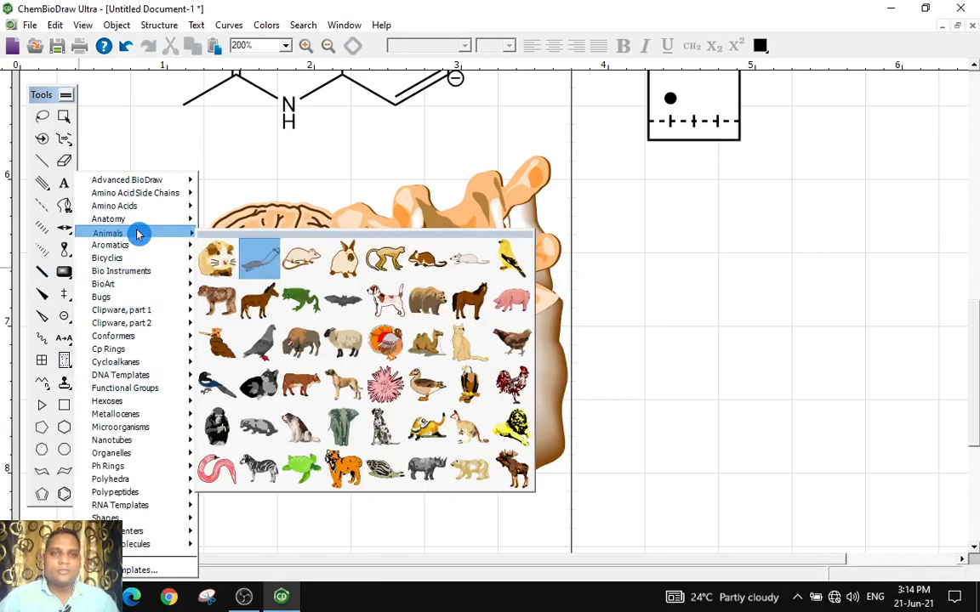
click(405, 274)
click(822, 350)
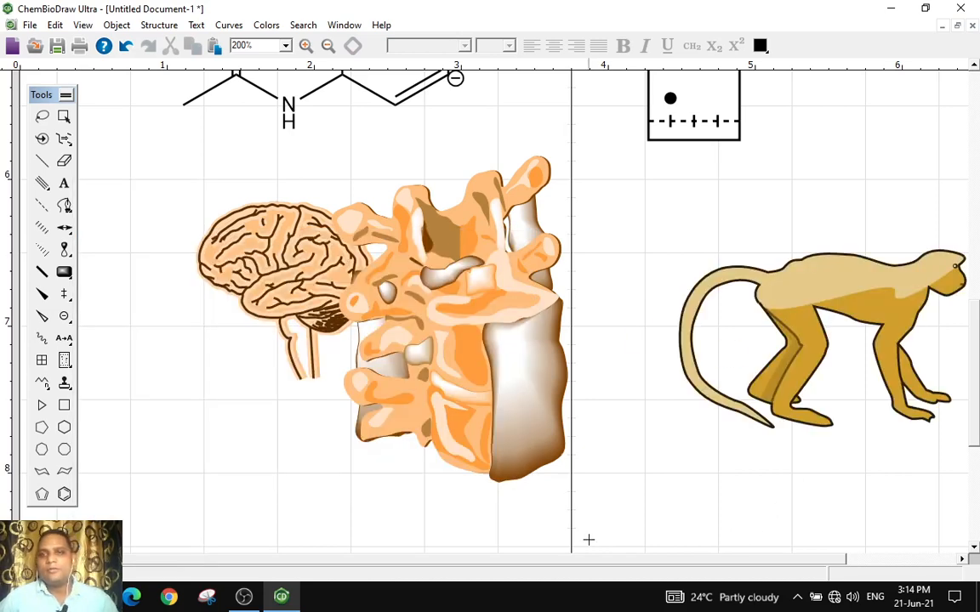
Insert the dog clipart from the Animals templates below the vertebra
click(68, 371)
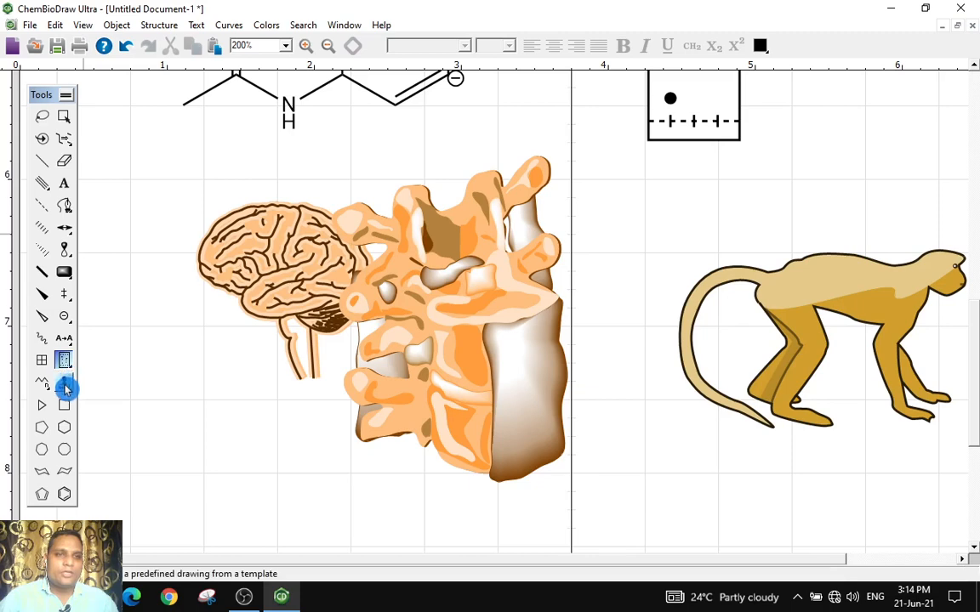
click(67, 384)
mouse_move(113, 208)
mouse_move(119, 233)
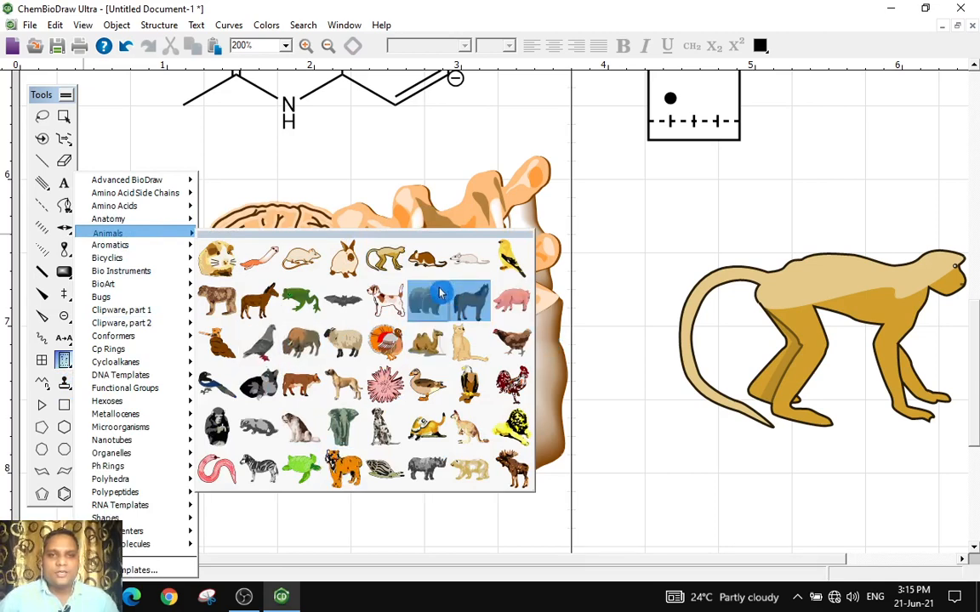
click(387, 299)
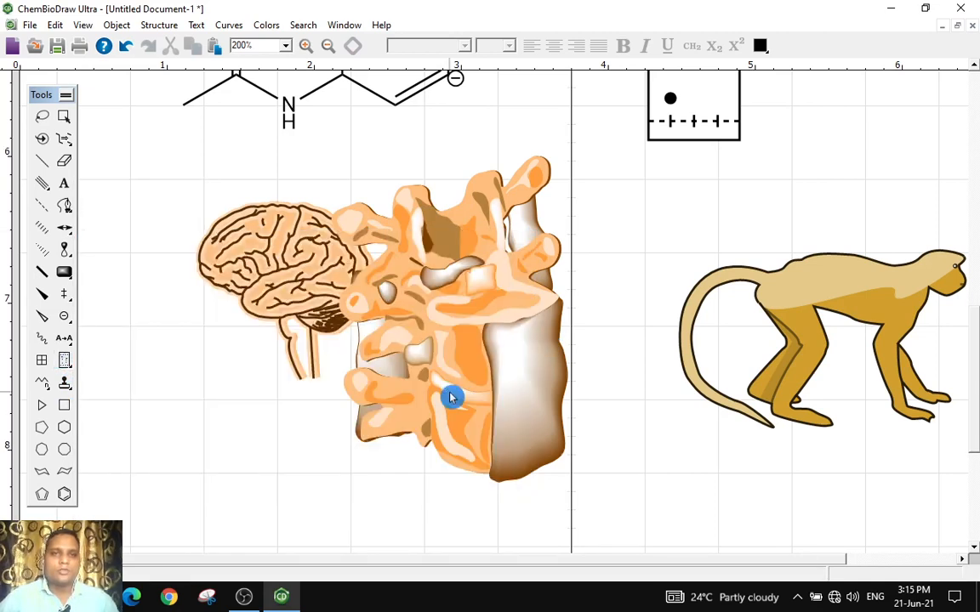
scroll(455, 376, down, 5)
scroll(455, 380, down, 1)
click(436, 334)
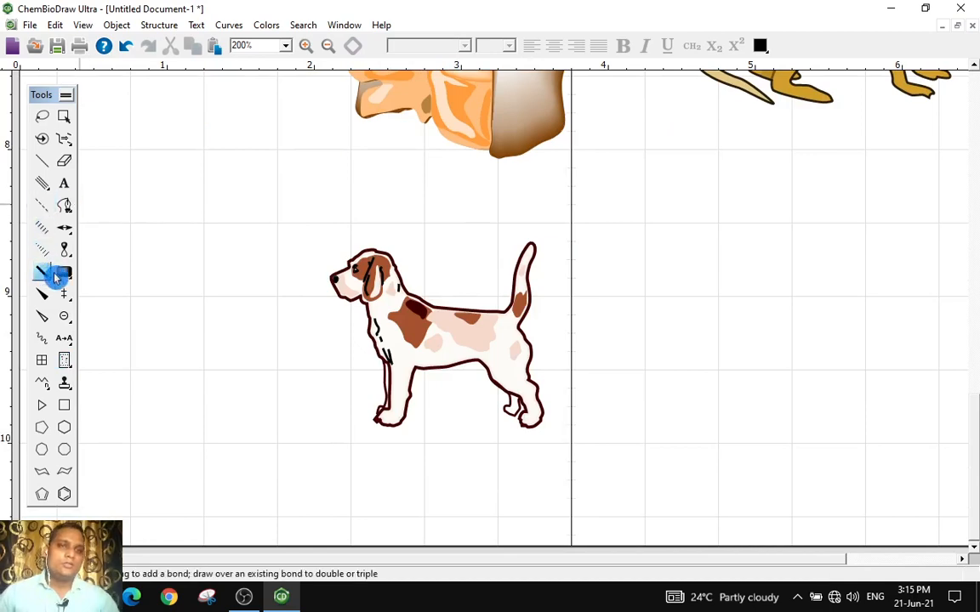
Insert the buckminsterfullerene from the Aromatics templates to the right of the dog
drag(70, 394, 120, 247)
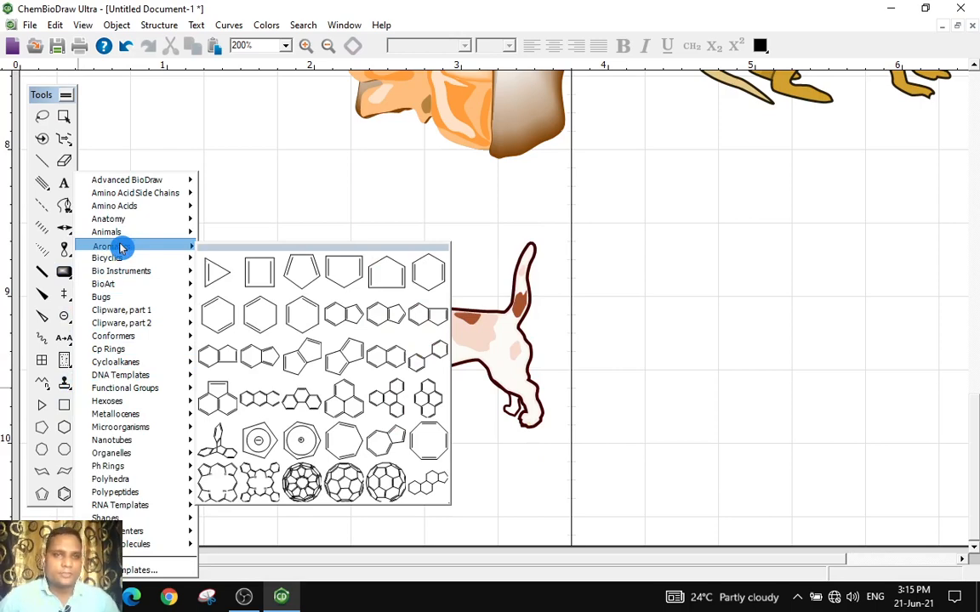
drag(120, 247, 343, 478)
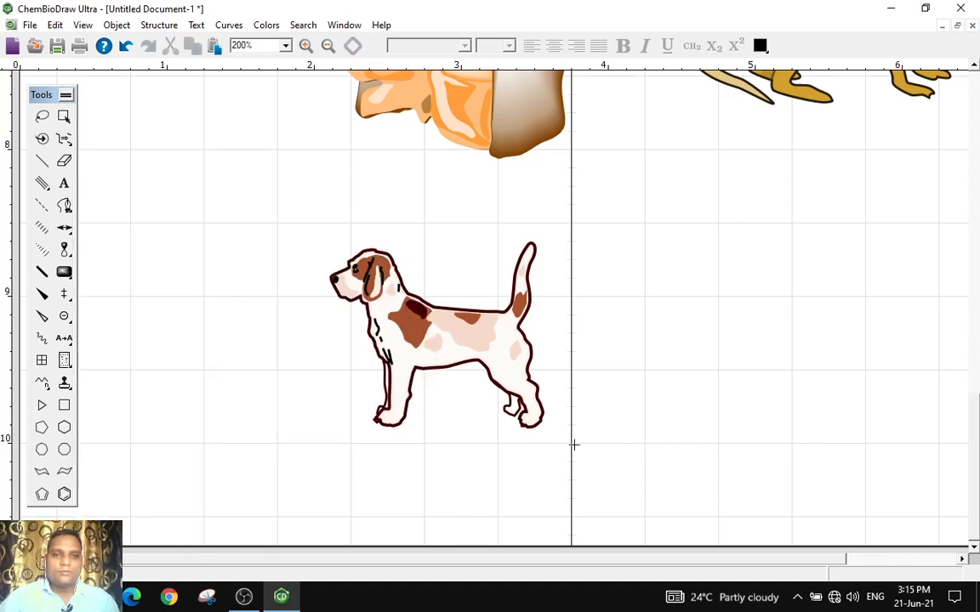
click(767, 428)
drag(338, 560, 516, 560)
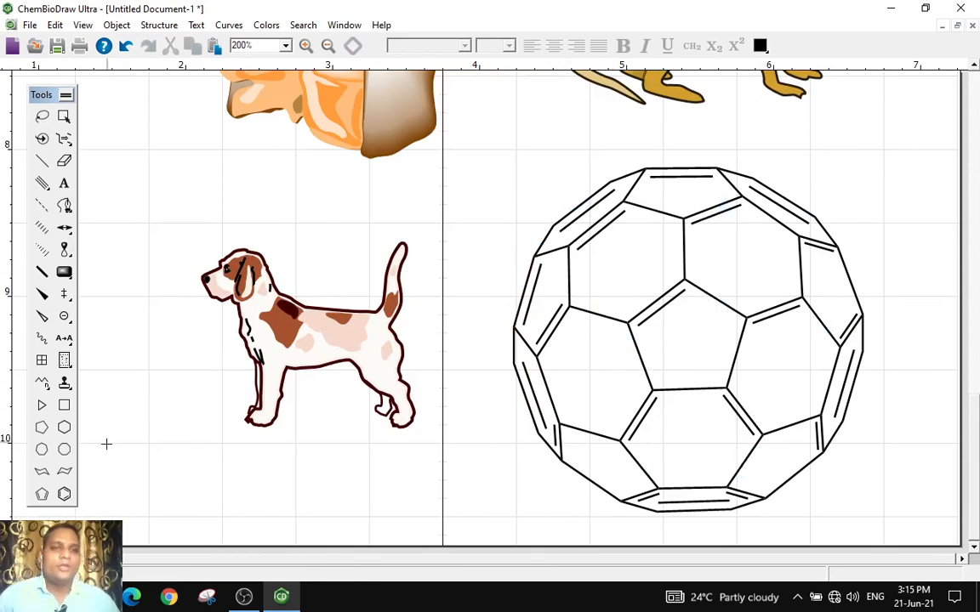
Create a new document and place the porphyrin from the Aromatics templates near its upper left corner
click(70, 386)
mouse_move(141, 244)
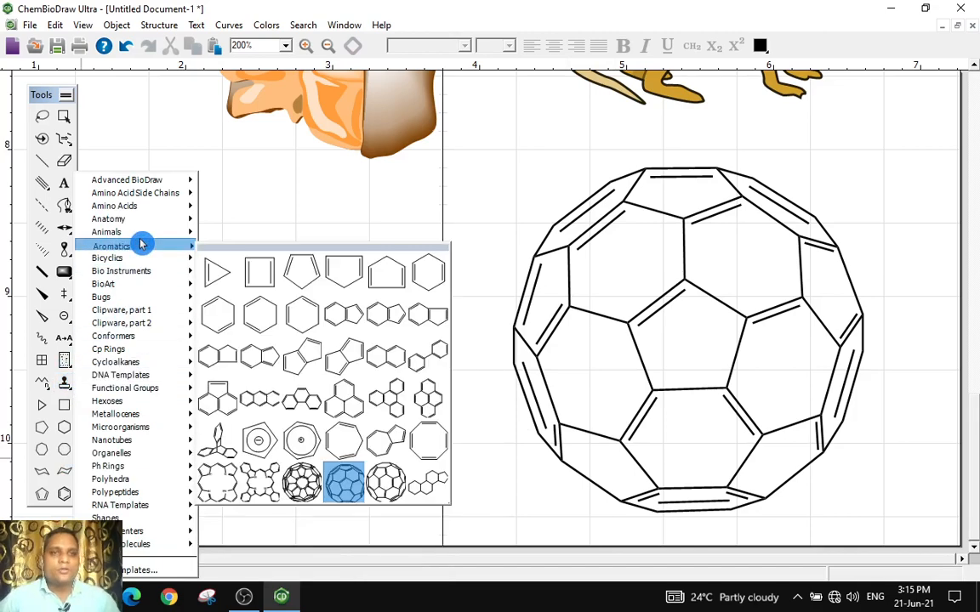
click(220, 501)
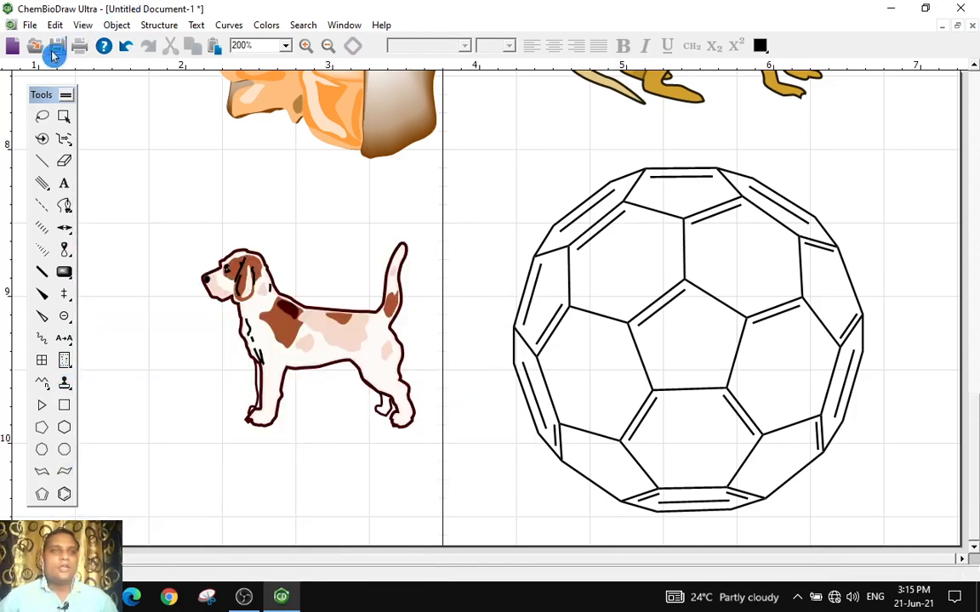
click(14, 42)
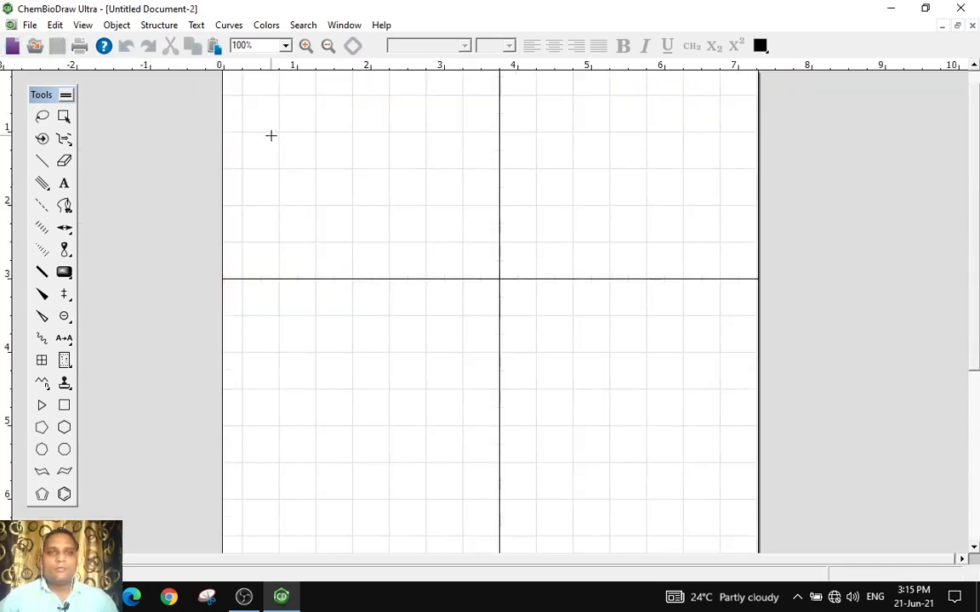
right_click(336, 223)
click(328, 226)
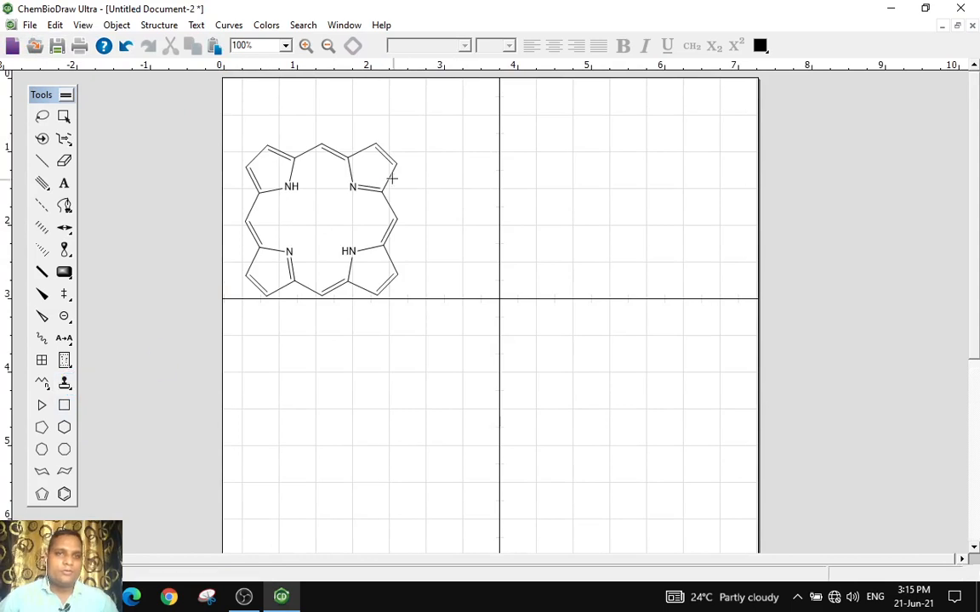
Move the porphyrin slightly up and to the right
click(306, 45)
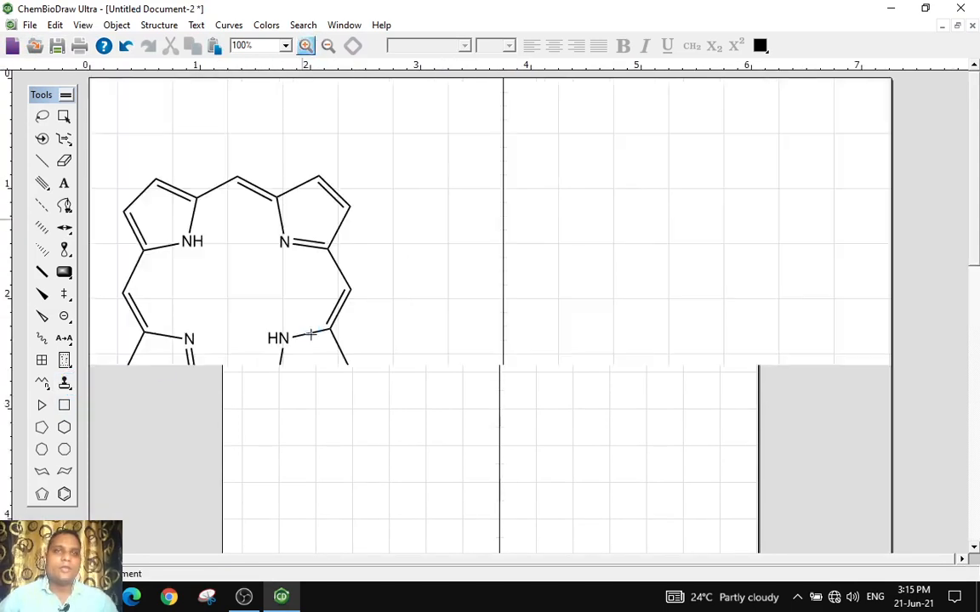
click(63, 161)
click(64, 116)
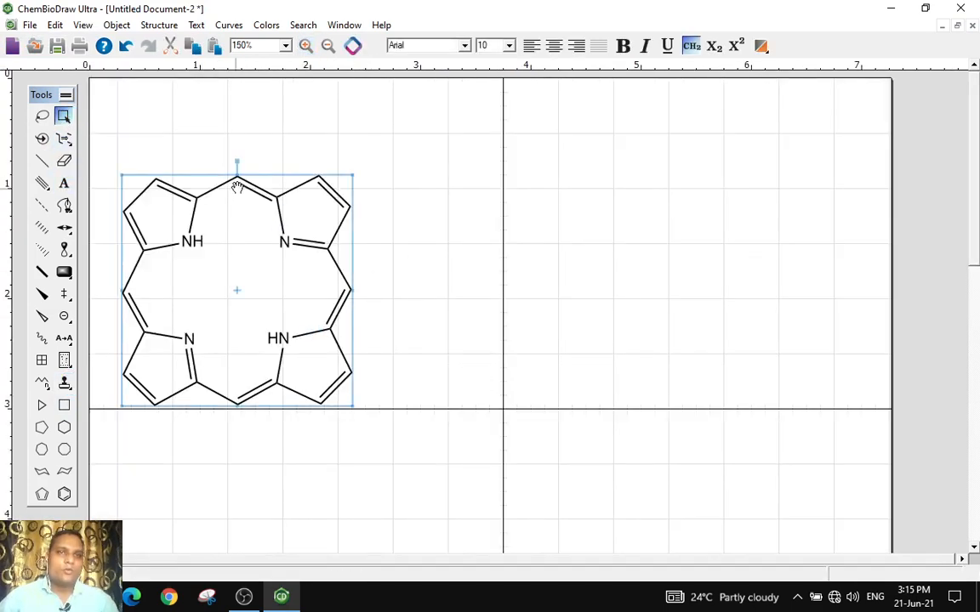
drag(214, 169, 264, 135)
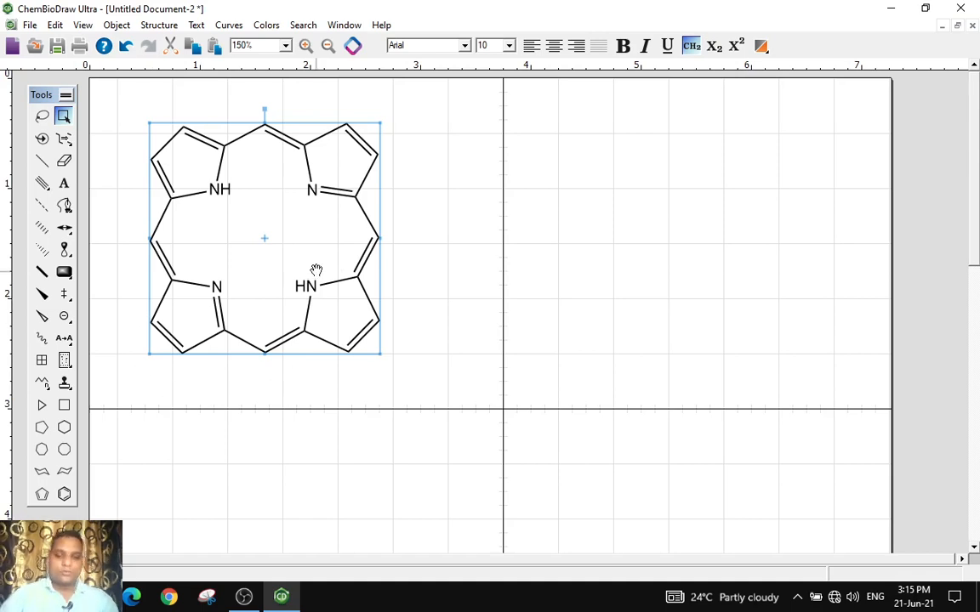
Insert the β-pyranose form of D-mannose from the Hexoses templates to the right of the porphyrin
click(66, 385)
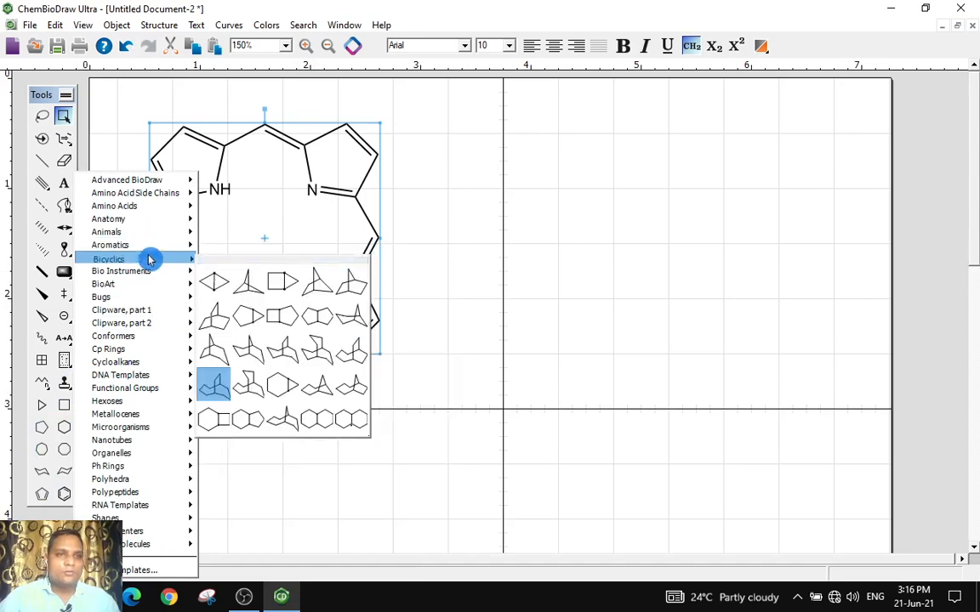
mouse_move(153, 274)
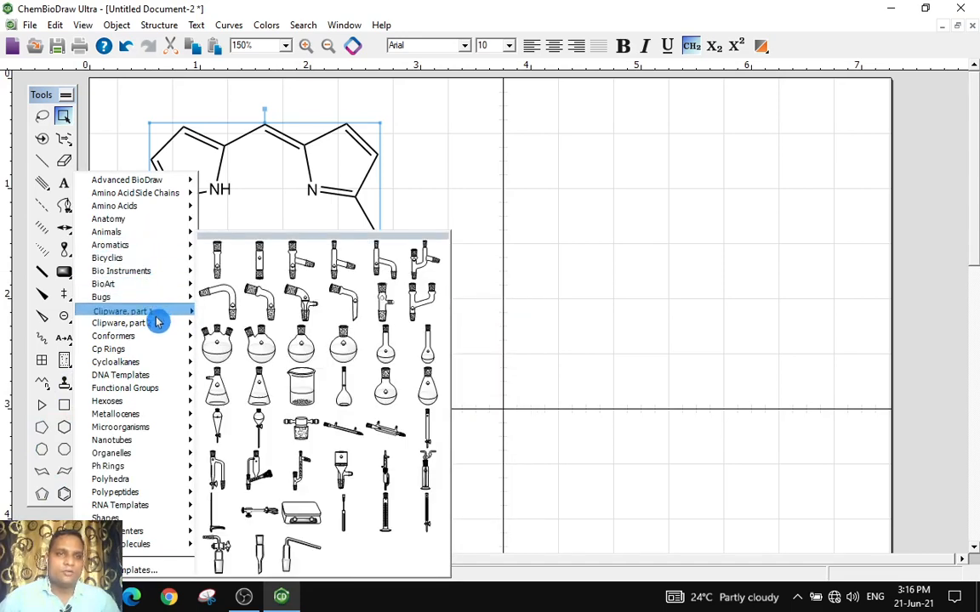
mouse_move(158, 339)
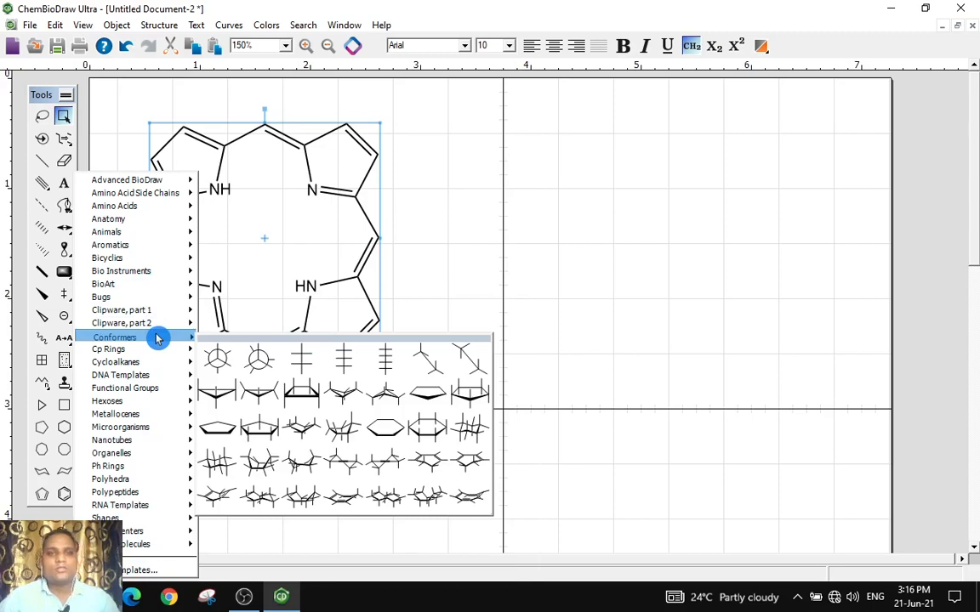
mouse_move(154, 357)
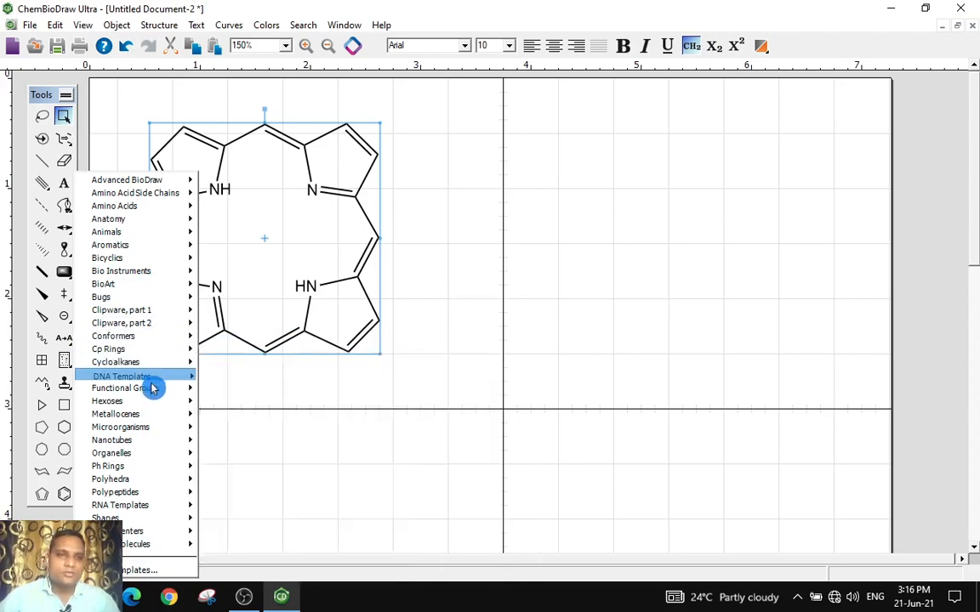
mouse_move(153, 400)
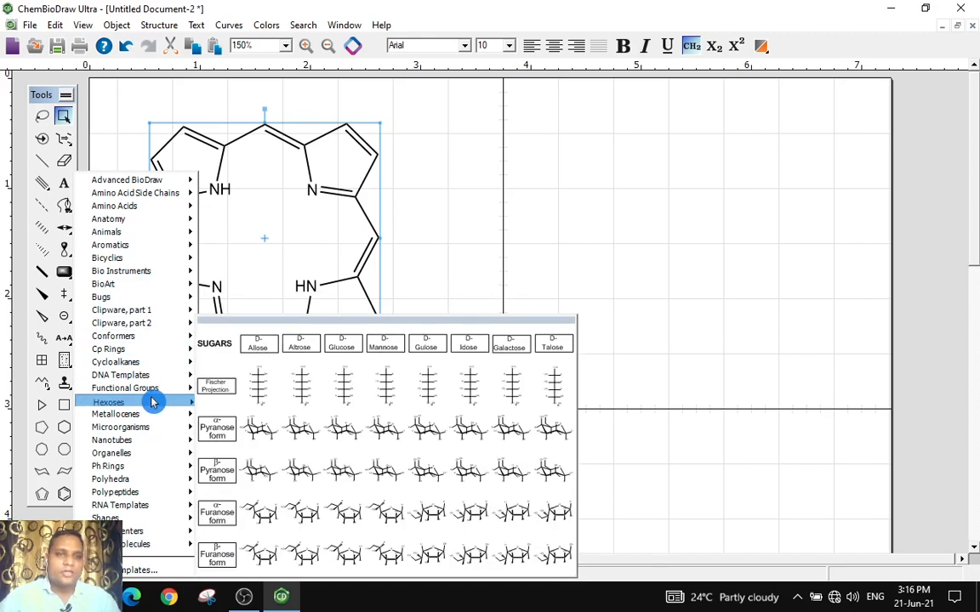
click(387, 472)
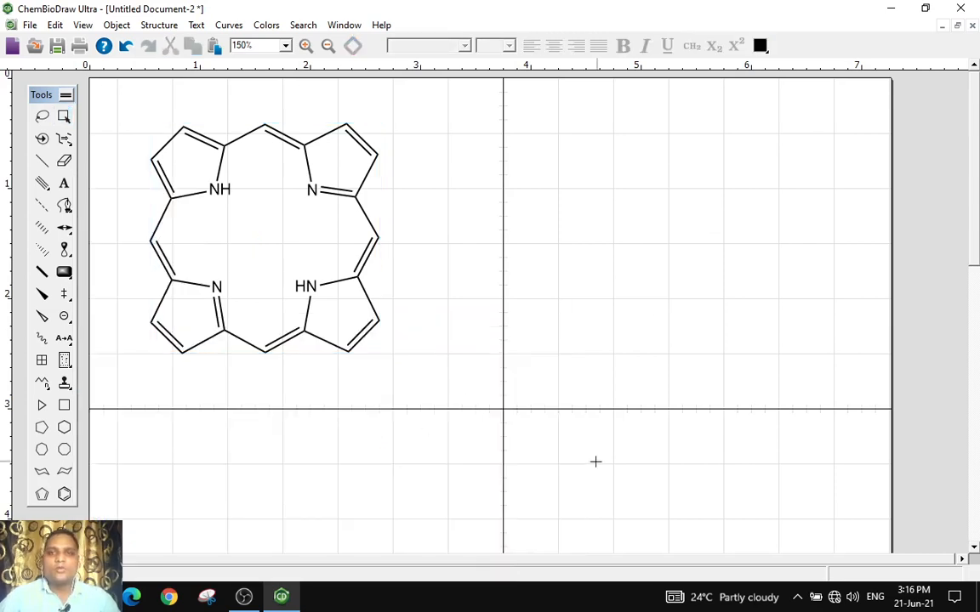
click(710, 228)
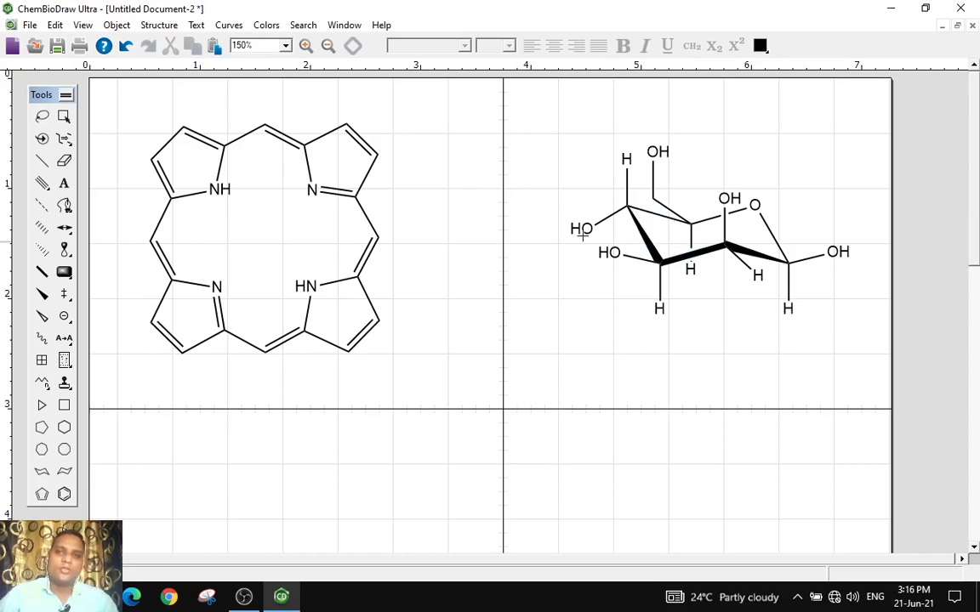
Insert a linear polypeptide chain from the Polypeptides templates below the porphyrin and sugar
click(66, 385)
mouse_move(141, 417)
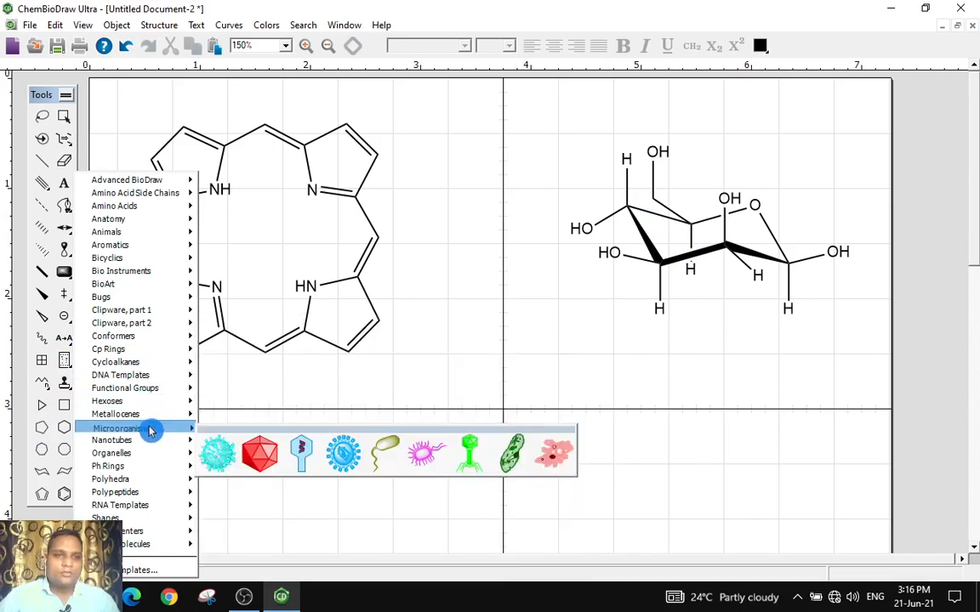
mouse_move(149, 449)
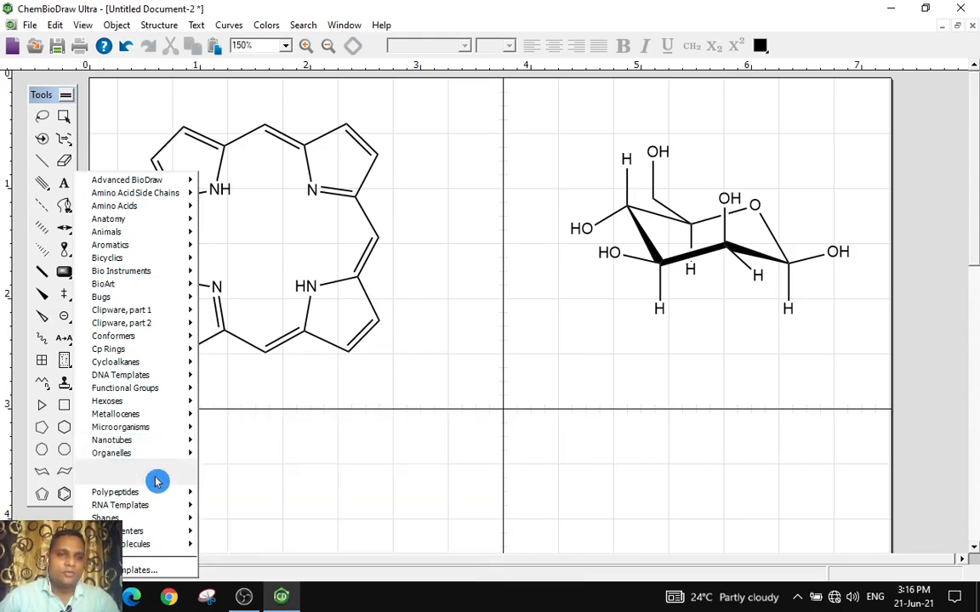
mouse_move(157, 482)
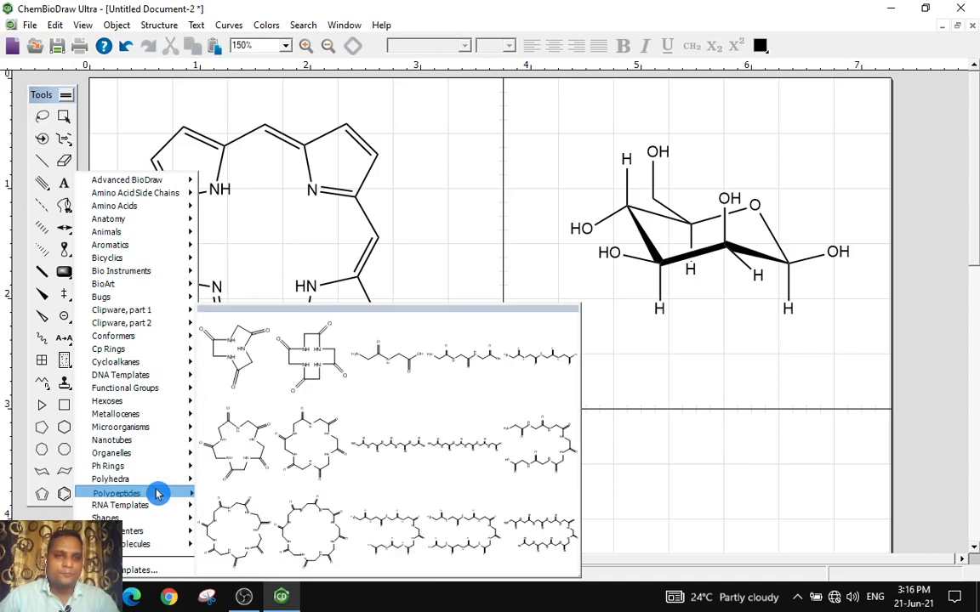
click(435, 455)
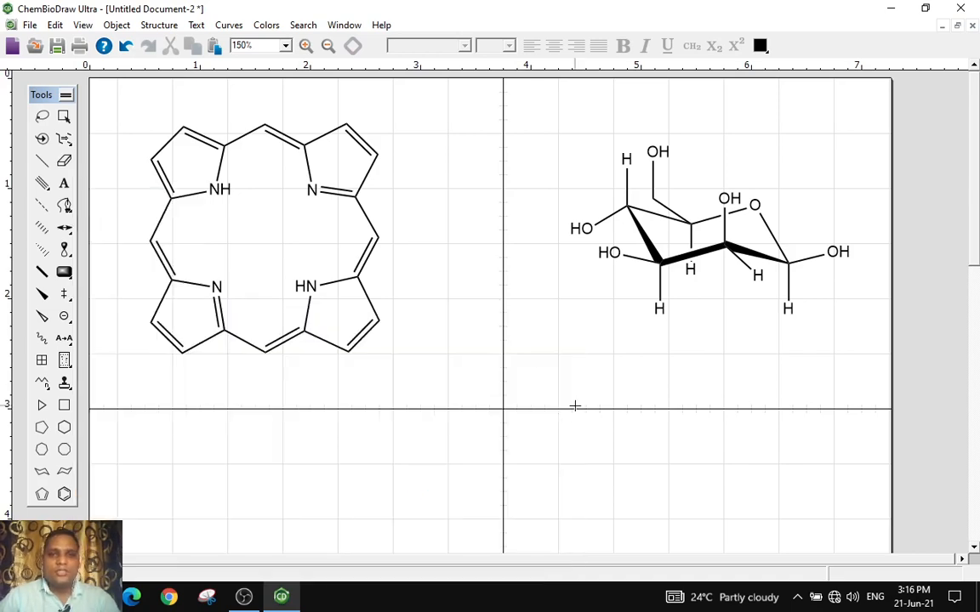
click(584, 429)
scroll(529, 444, down, 2)
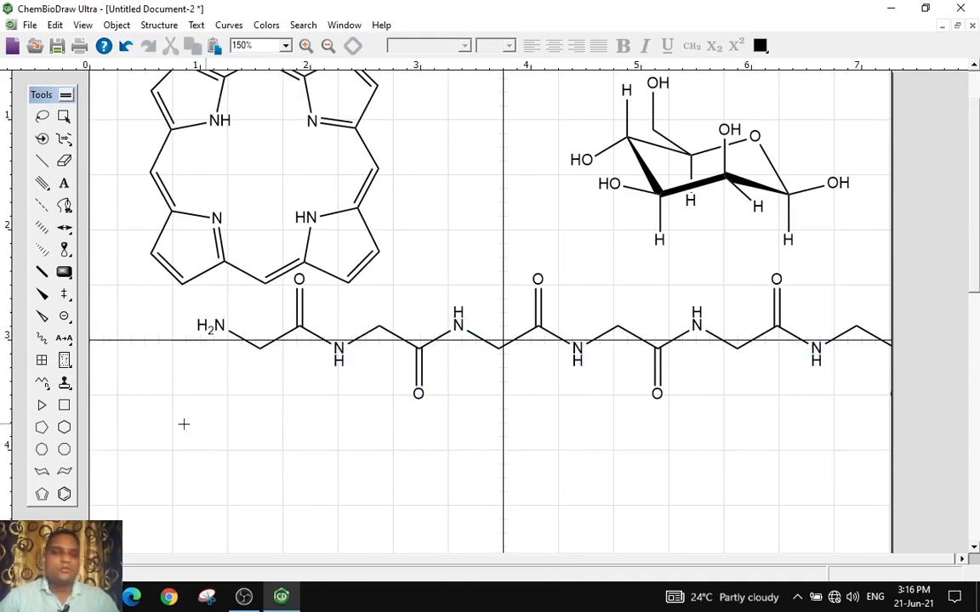
Insert the green recycling symbol from the Shapes templates below the polypeptide chain
click(68, 369)
click(68, 387)
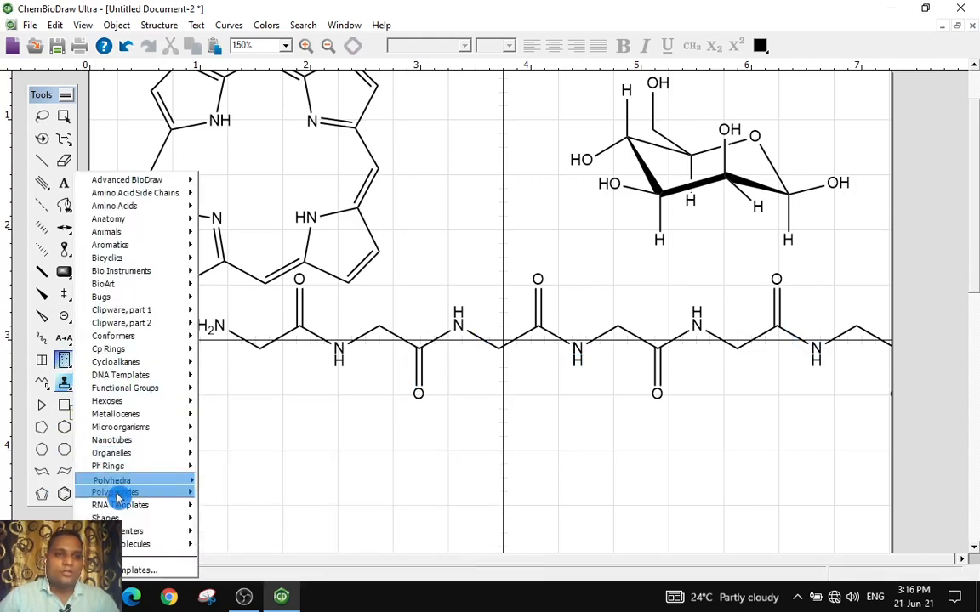
mouse_move(120, 507)
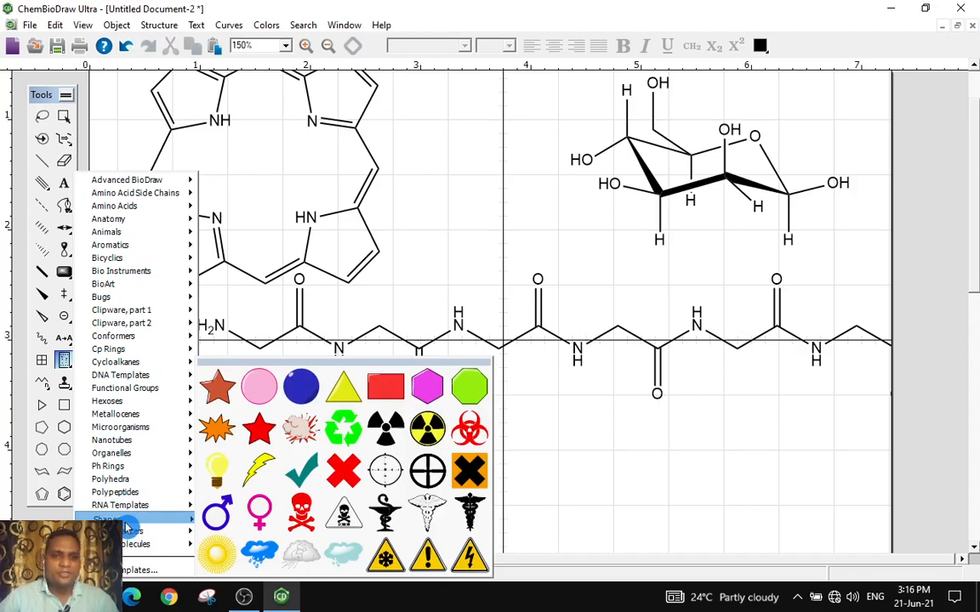
click(343, 430)
scroll(406, 454, down, 2)
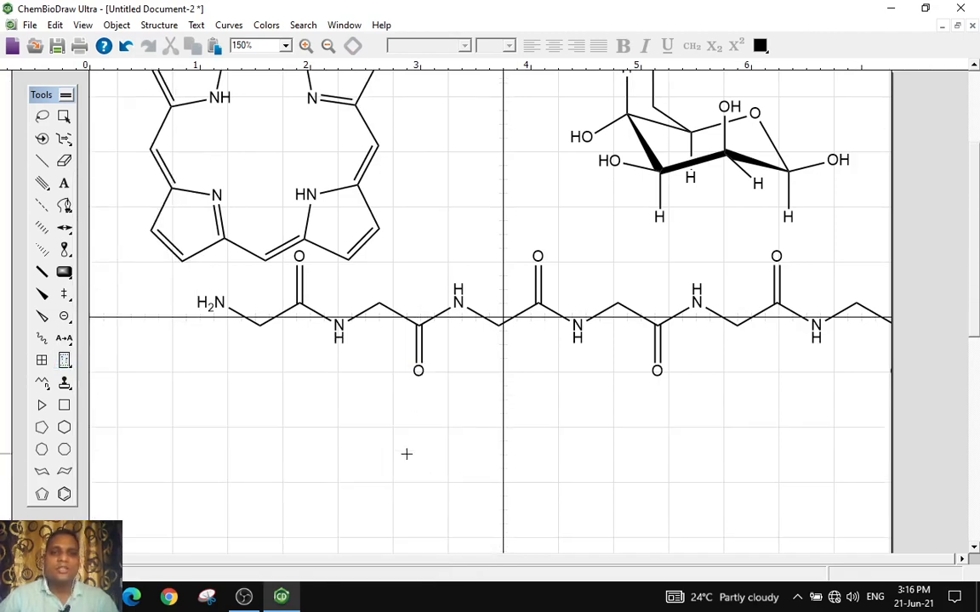
scroll(406, 454, down, 2)
click(511, 421)
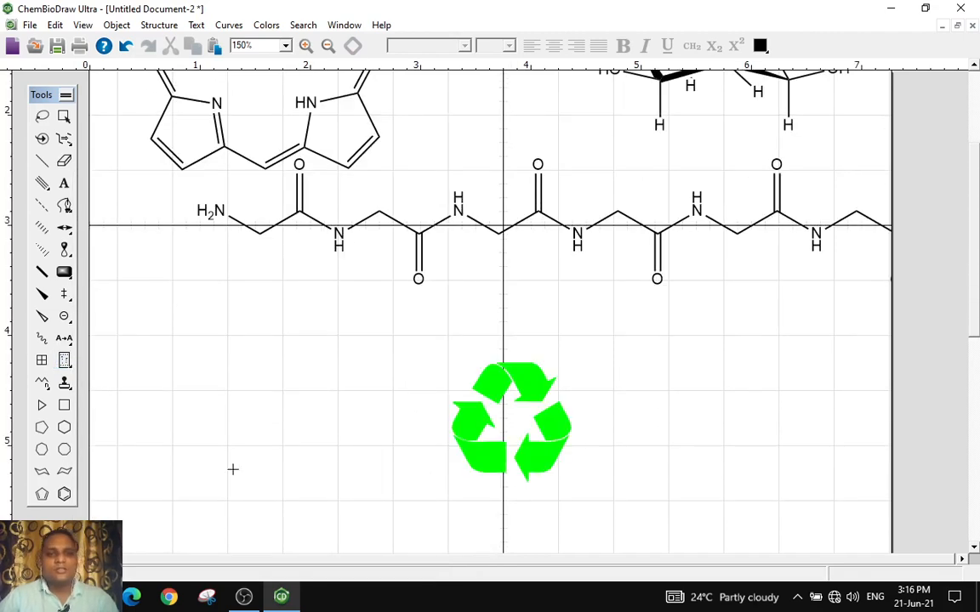
Insert the teal check mark from the Shapes templates to the right of the recycling symbol
click(67, 386)
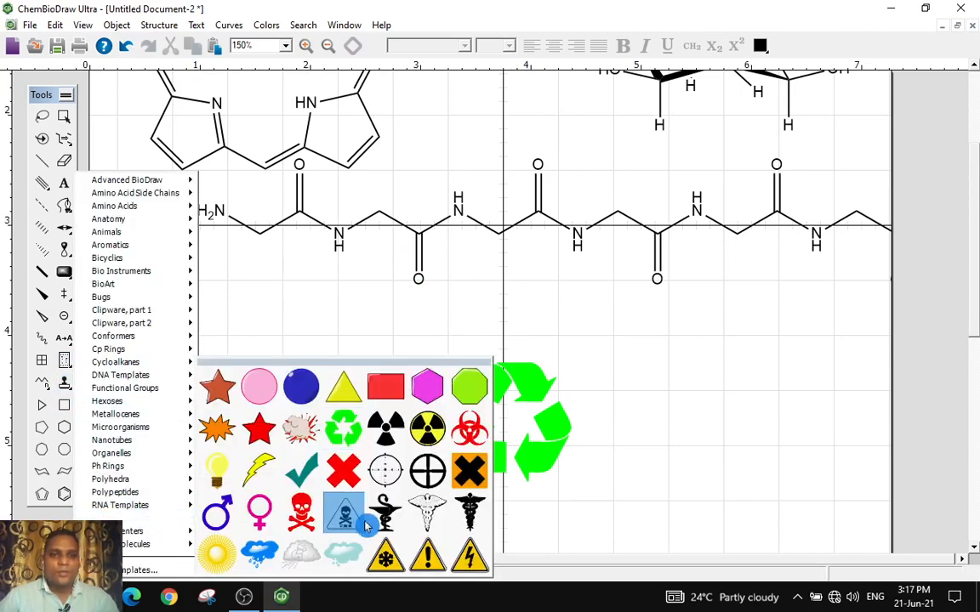
click(301, 470)
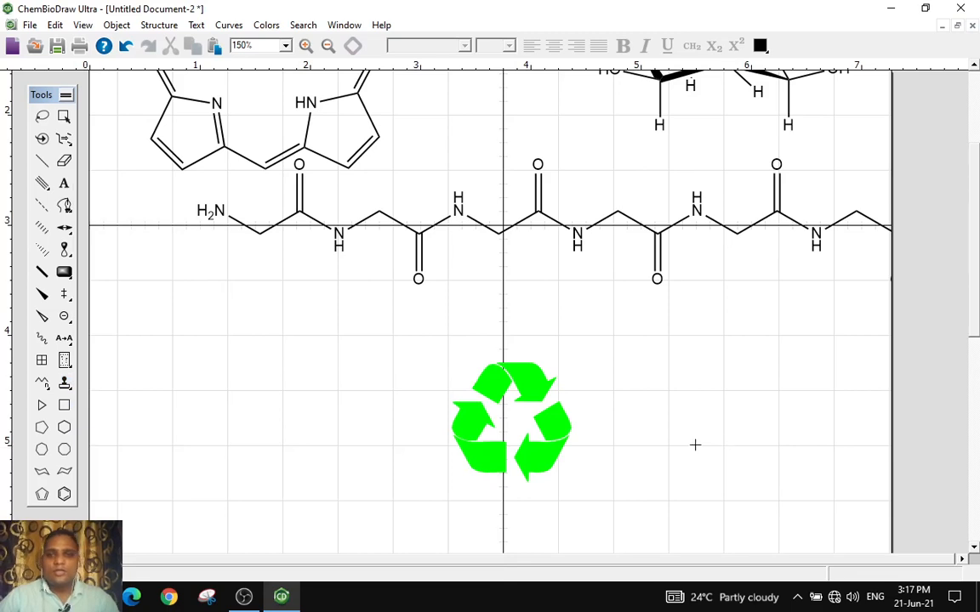
click(695, 445)
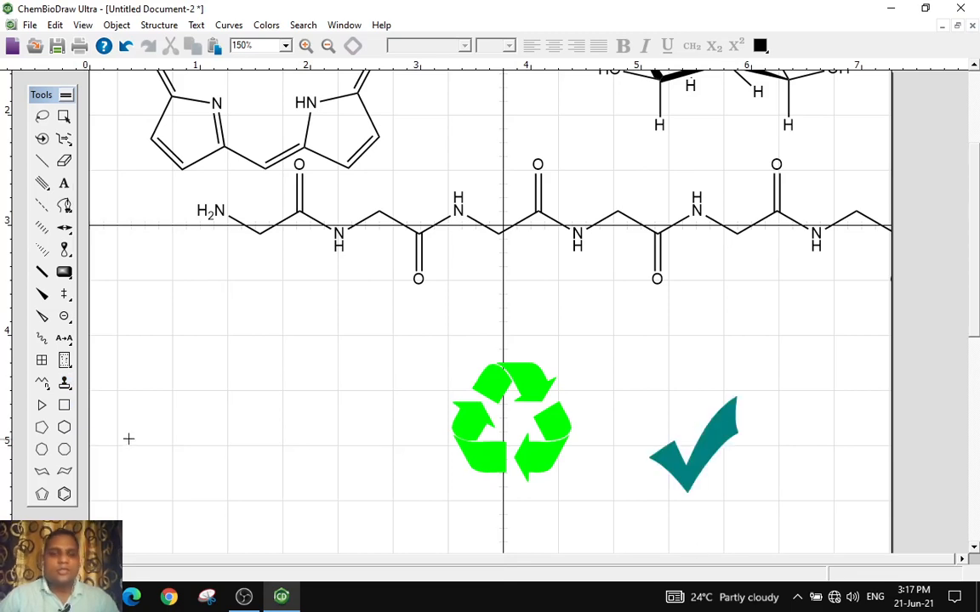
Insert the yellow lightning bolt from the Shapes templates to the left of the recycling symbol
click(65, 384)
mouse_move(126, 522)
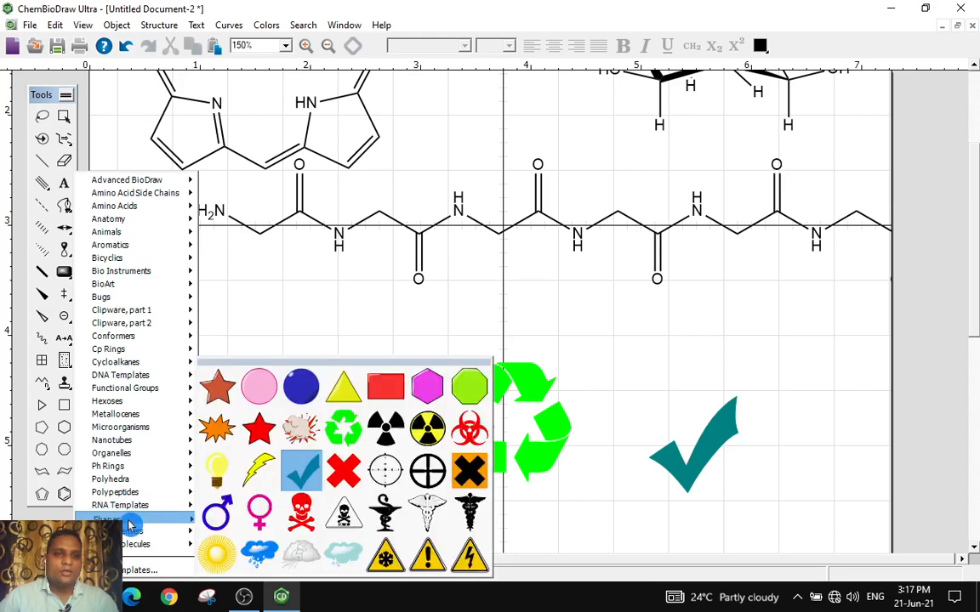
click(272, 474)
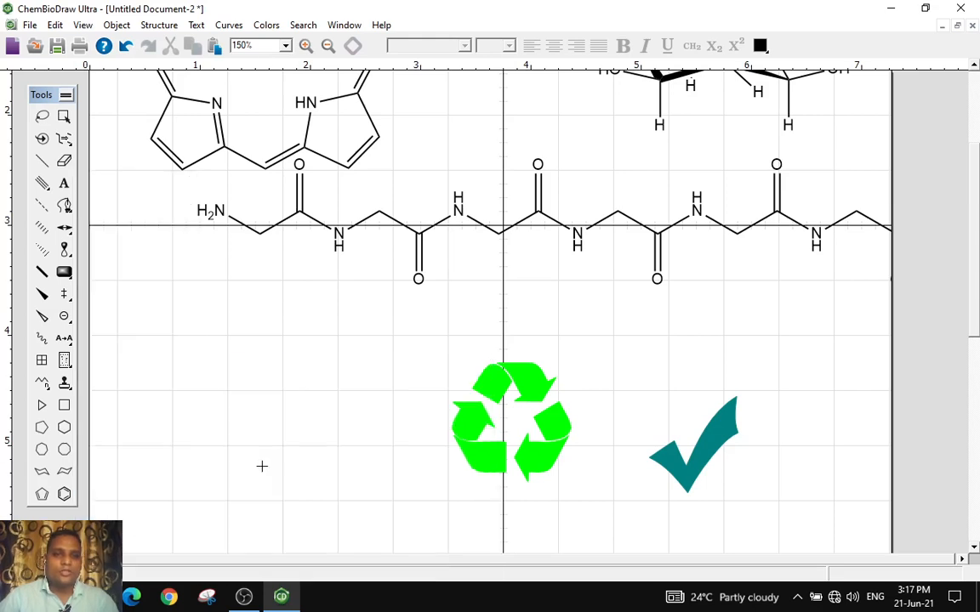
click(247, 453)
Insert the 18-crown-6 ether from the Supramolecules templates below the recycling symbol
scroll(125, 492, down, 1)
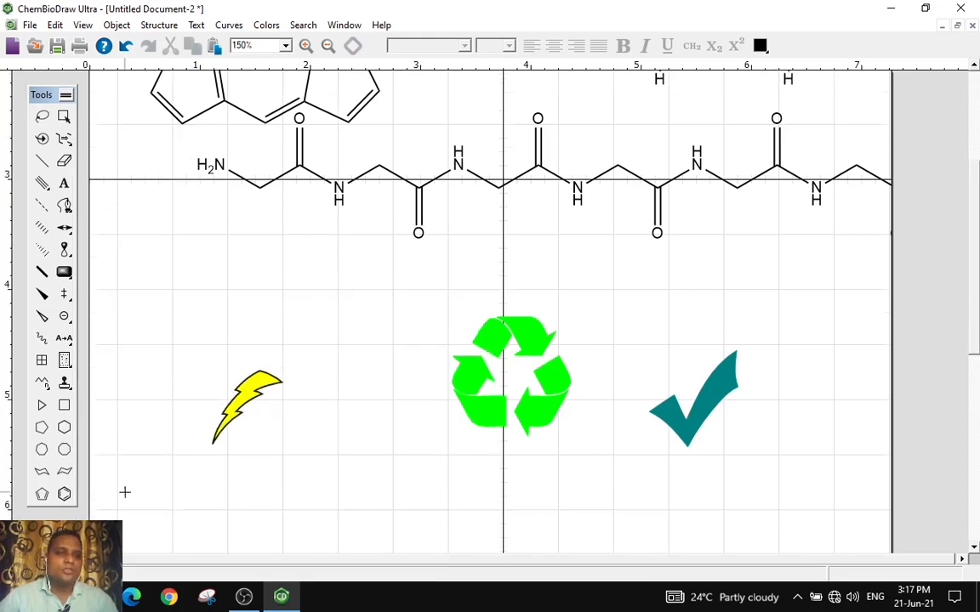
click(67, 385)
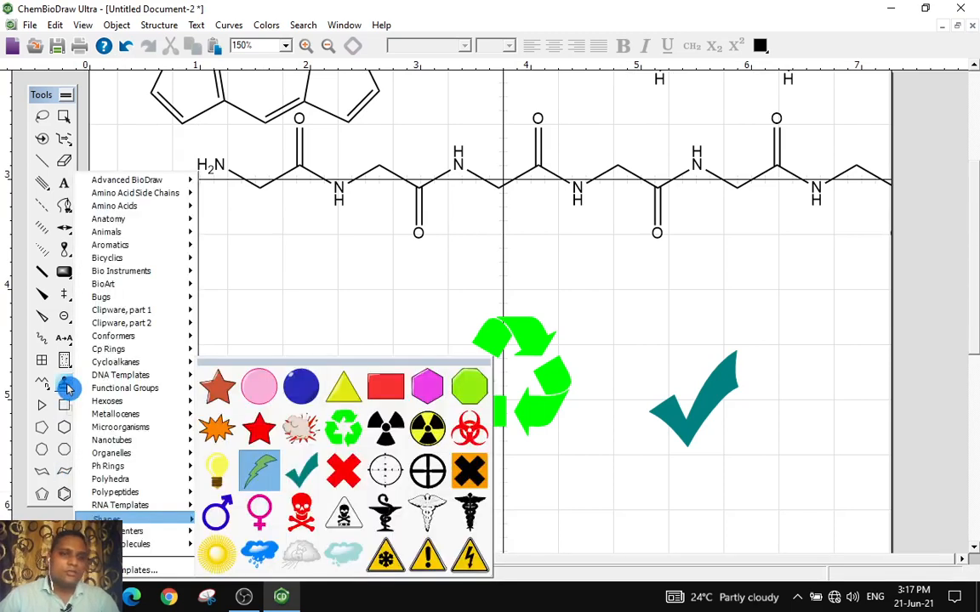
mouse_move(129, 532)
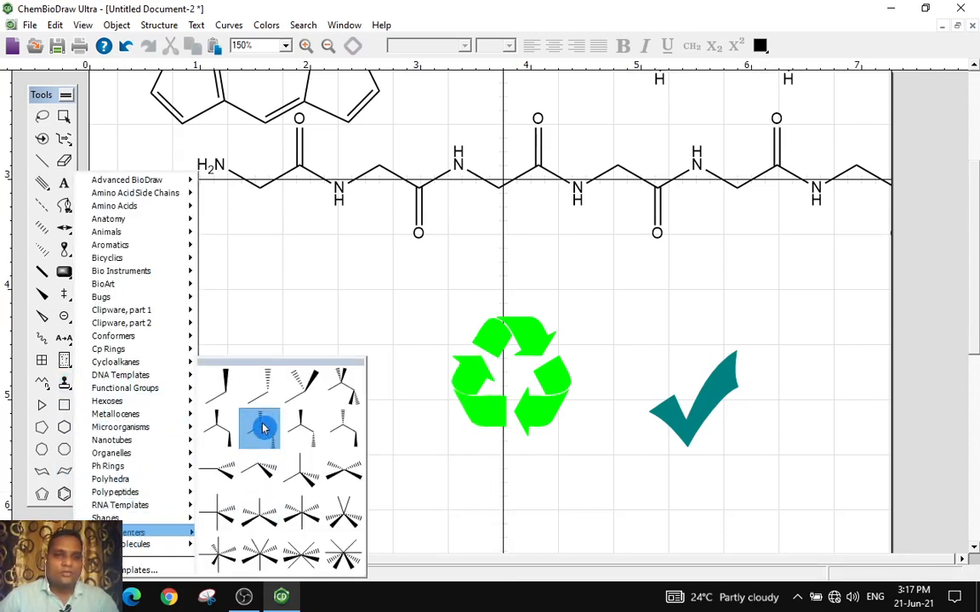
mouse_move(182, 545)
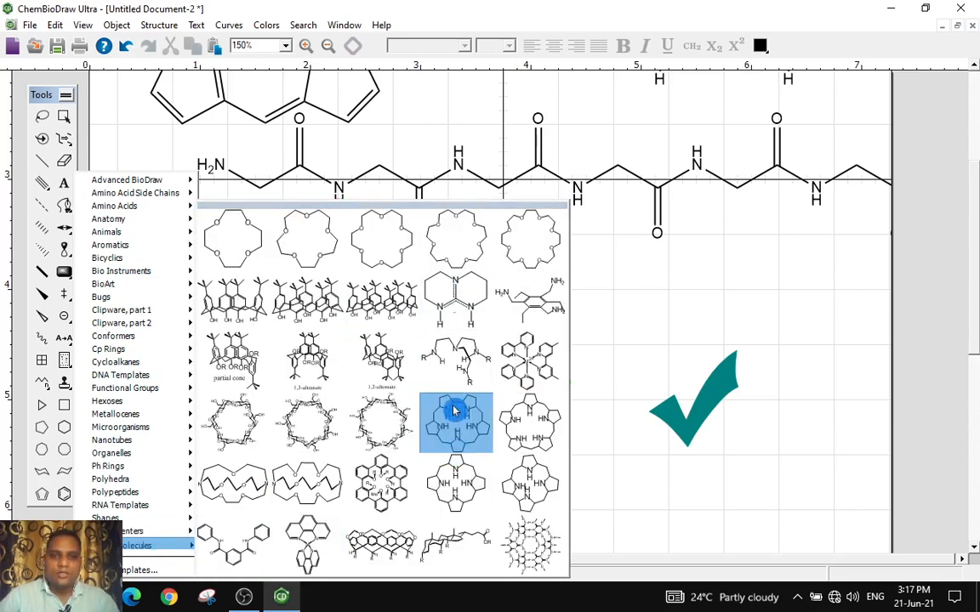
click(380, 239)
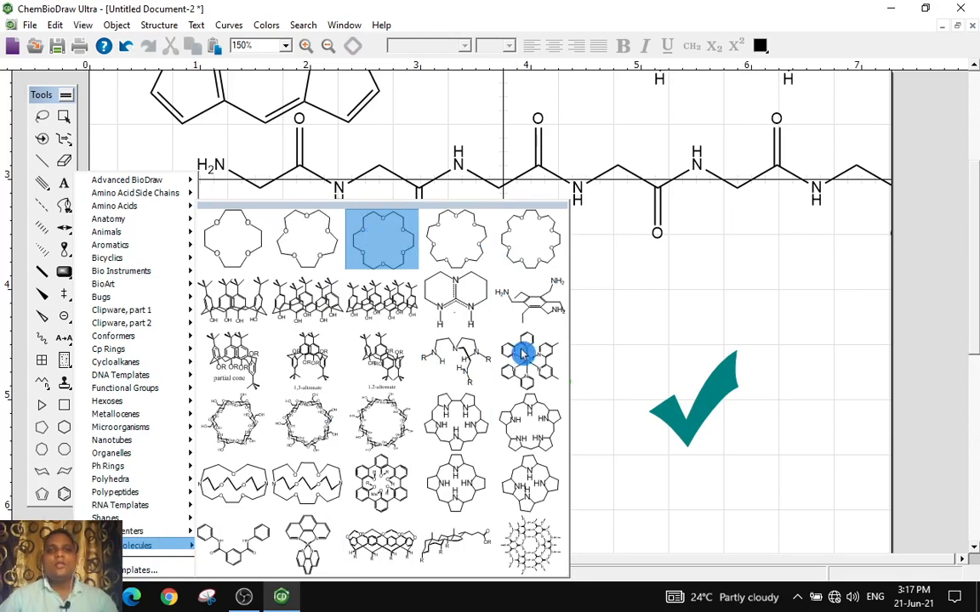
scroll(456, 335, down, 10)
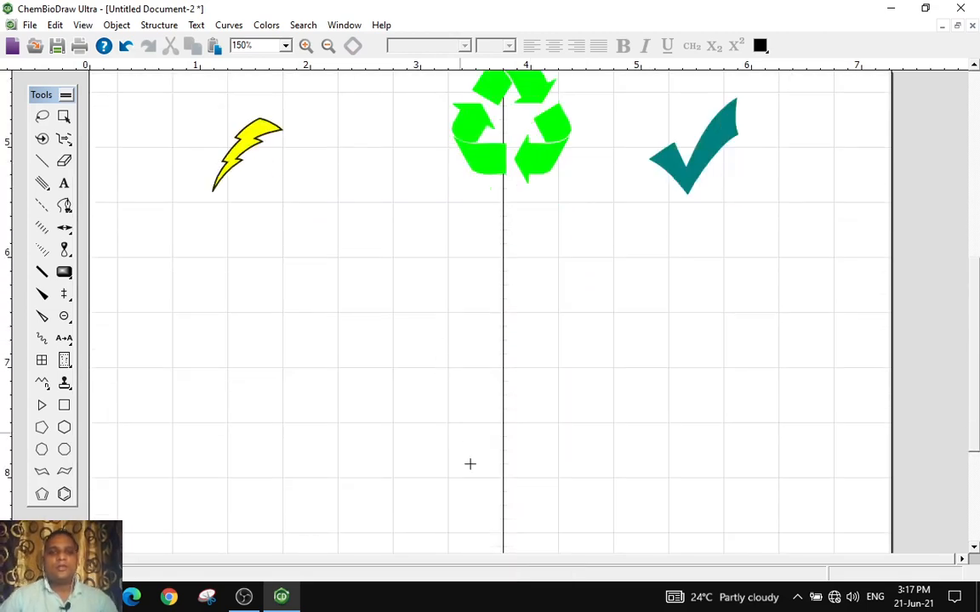
click(469, 464)
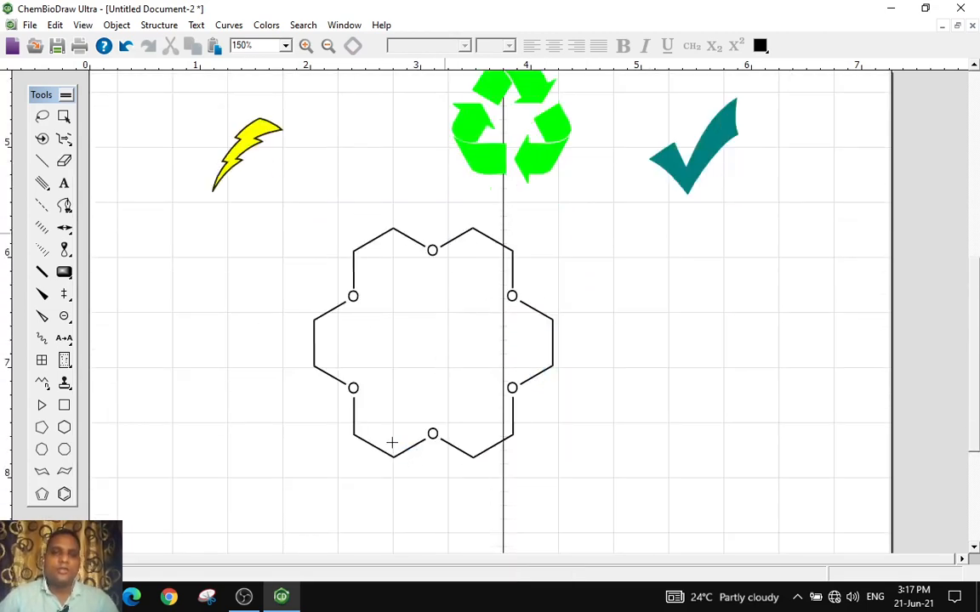
Draw a cyclohexane ring below and to the left of the crown ether
click(64, 427)
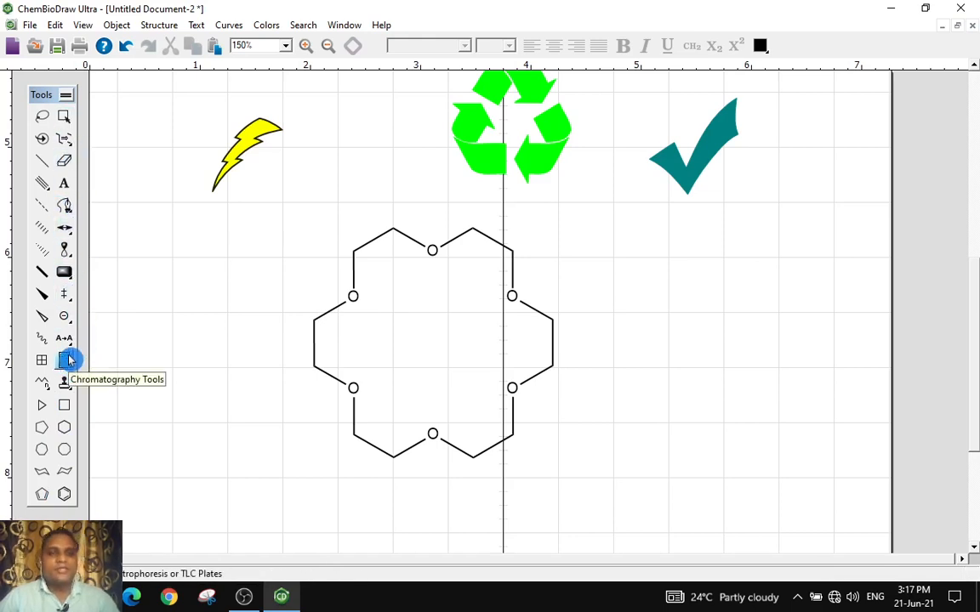
scroll(192, 343, down, 5)
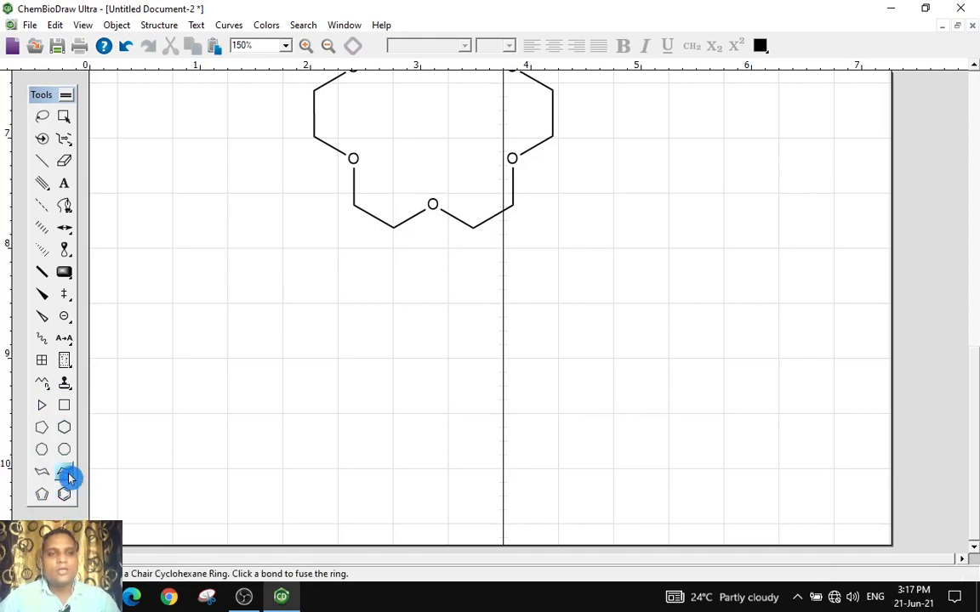
click(62, 429)
click(234, 363)
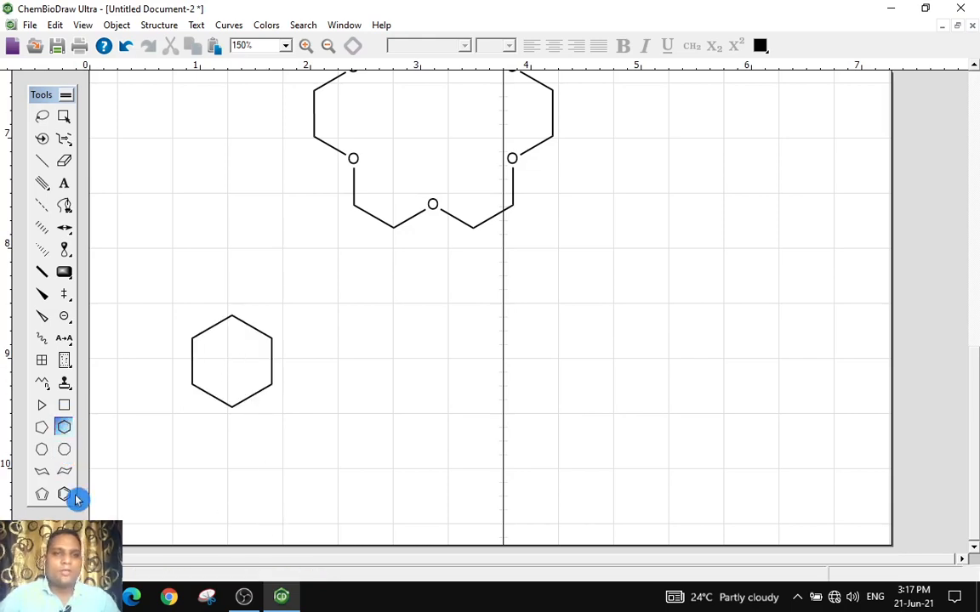
Draw a cyclooctane ring and a cycloheptane ring in a row to the right of the cyclohexane
click(64, 448)
click(403, 379)
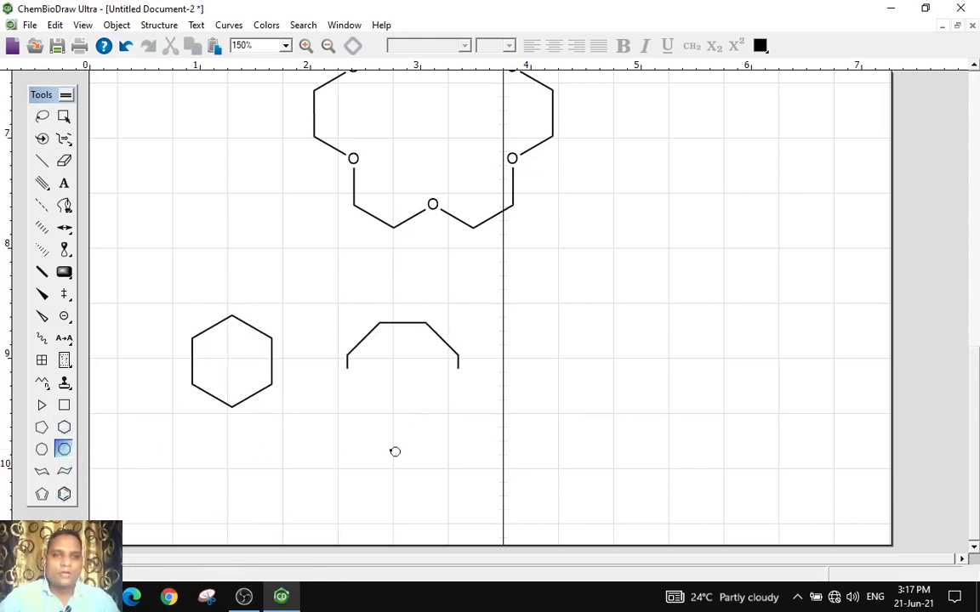
click(41, 449)
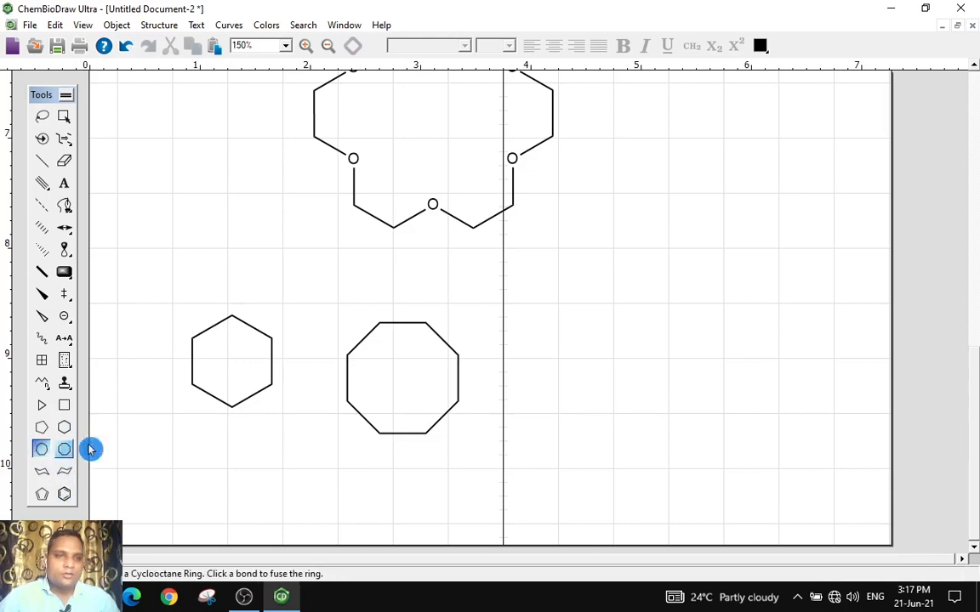
click(581, 362)
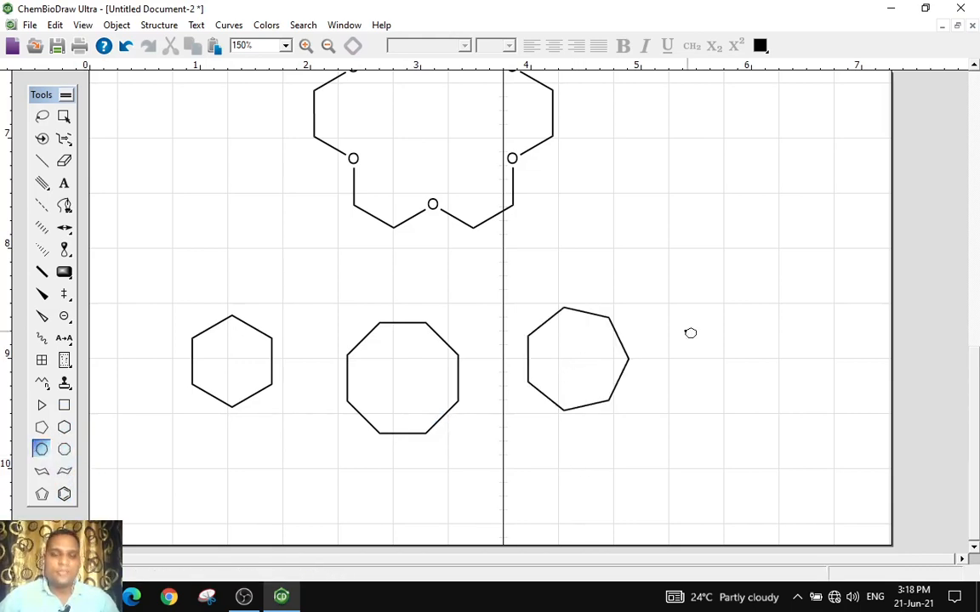
Draw two chair cyclohexane rings, one of each chair orientation, to the right of the crown ether
click(64, 471)
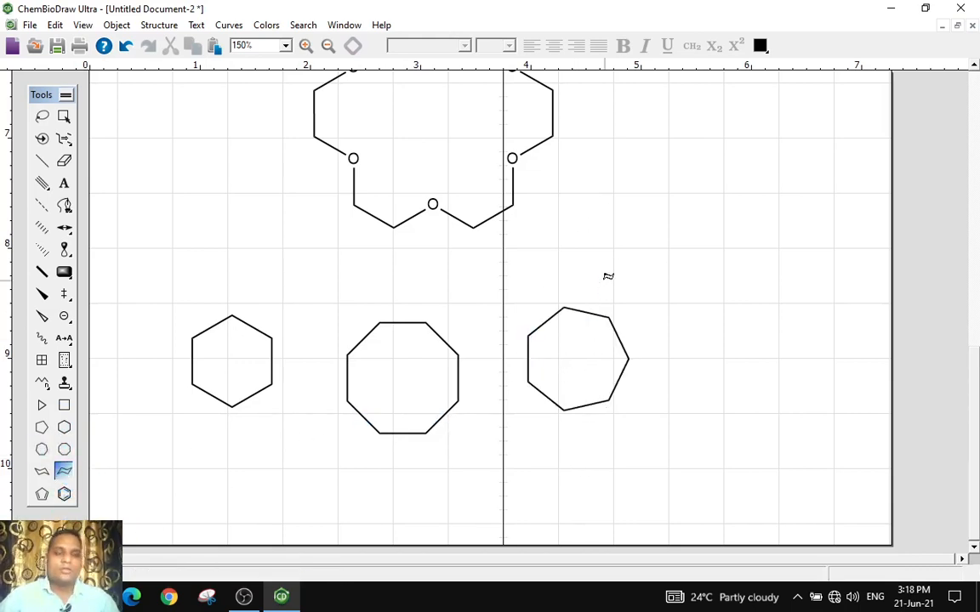
click(629, 231)
click(41, 470)
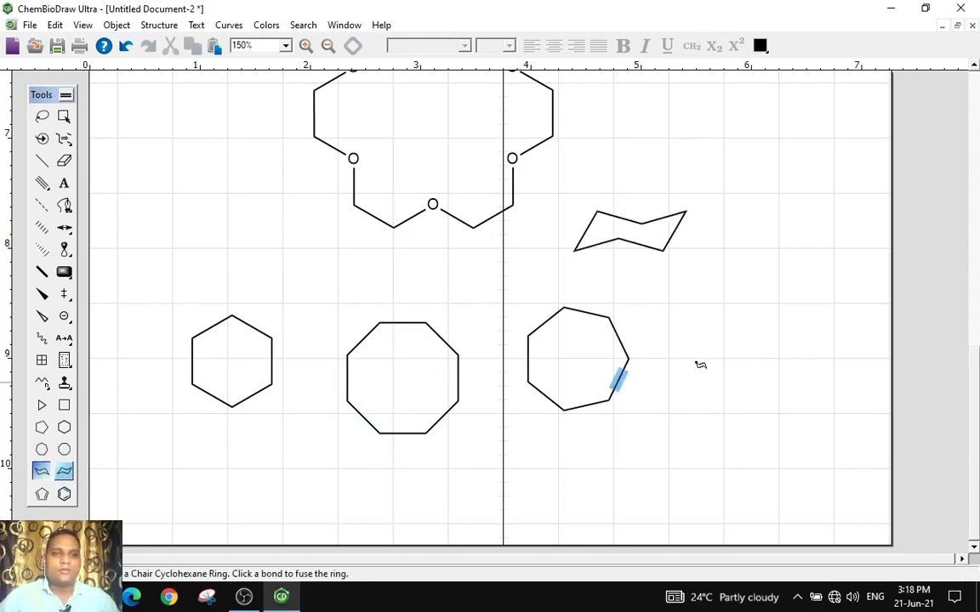
click(765, 271)
Draw a benzene ring at the lower right and a cyclopentadiene ring below the cycloheptane
click(66, 496)
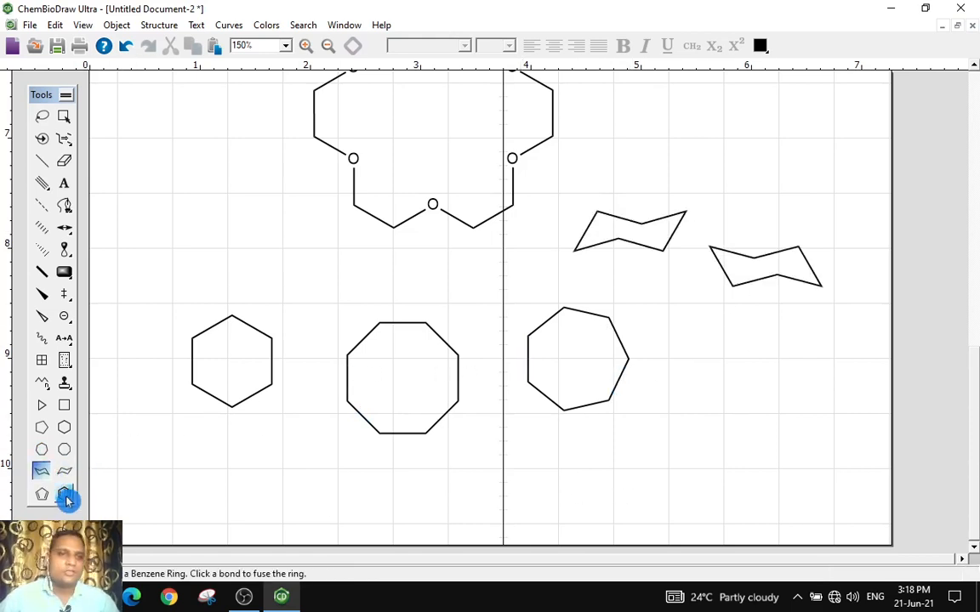
click(785, 405)
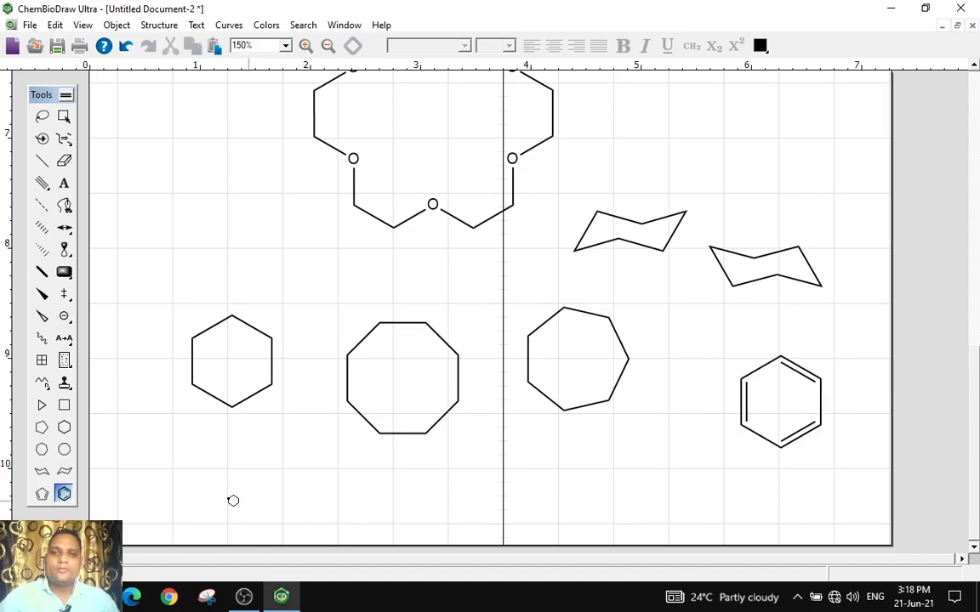
click(40, 493)
click(626, 456)
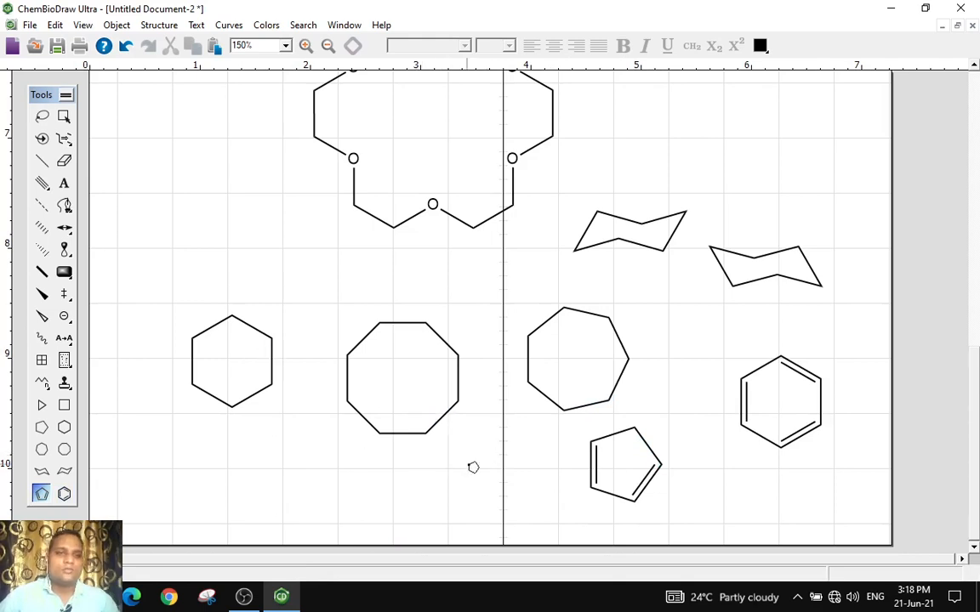
Draw a cyclopropane ring to the left of the crown ether
scroll(527, 484, up, 3)
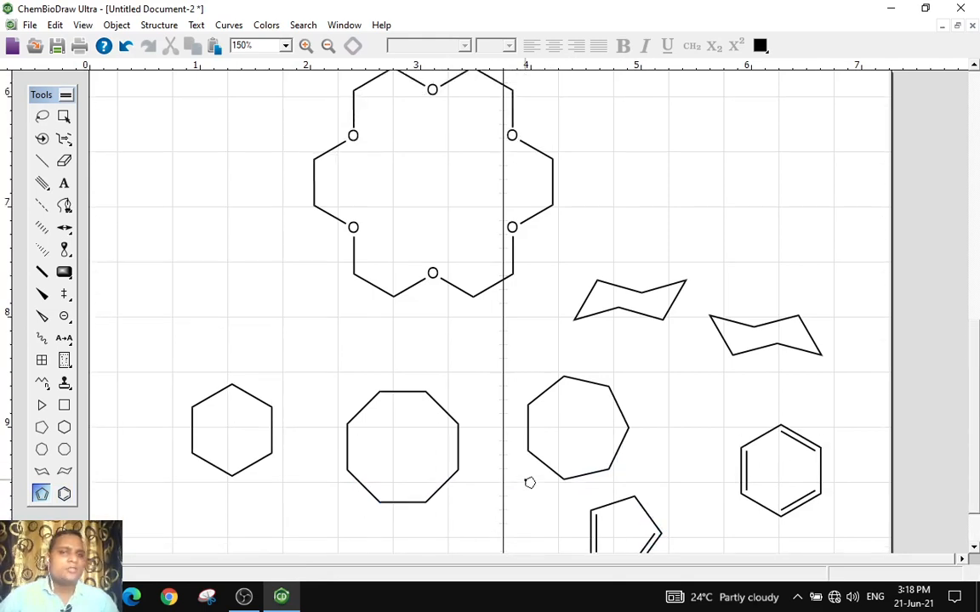
click(43, 406)
click(166, 268)
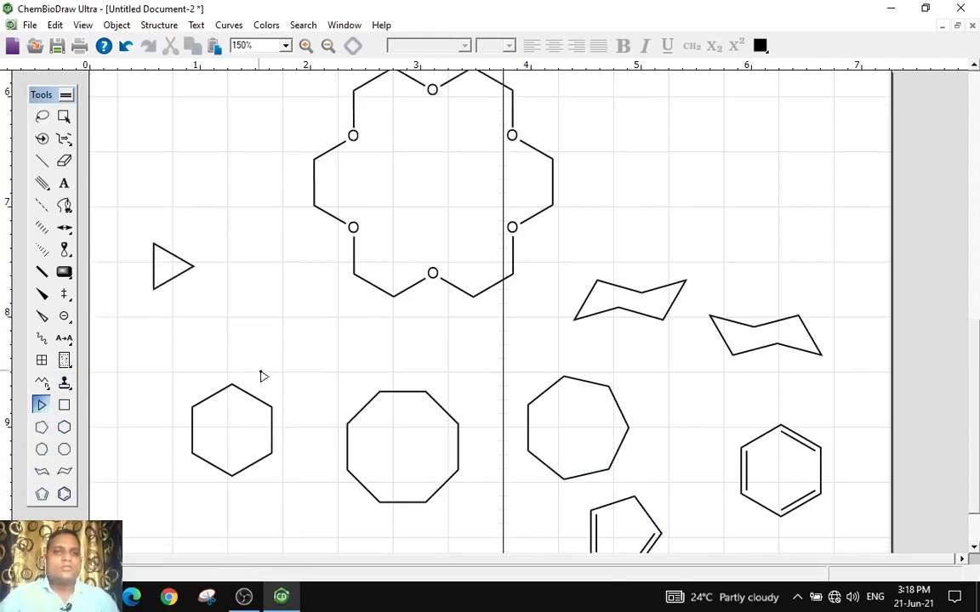
Draw a cyclopentane ring below the cyclopropane and a cyclobutane square beside it
click(42, 427)
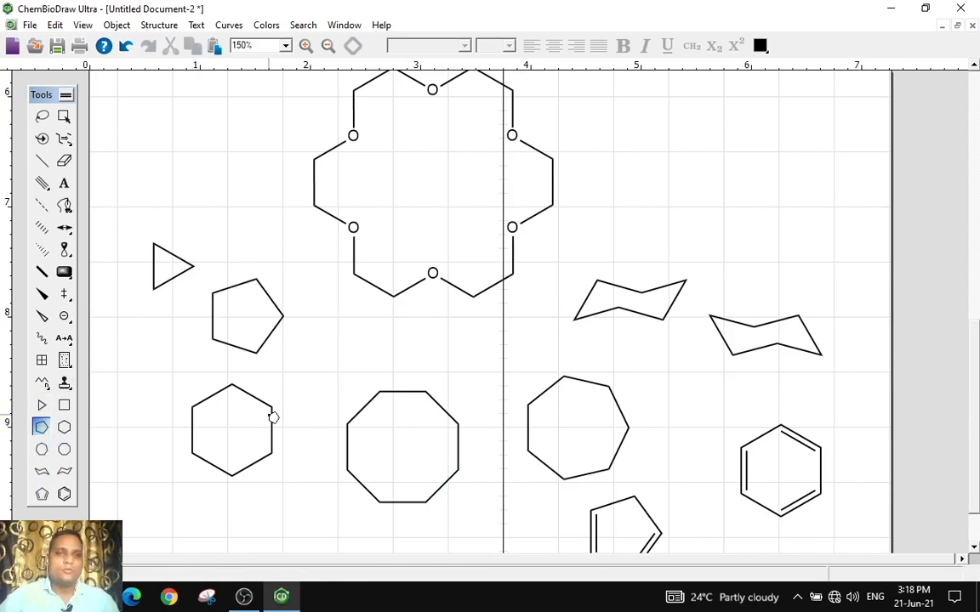
click(65, 405)
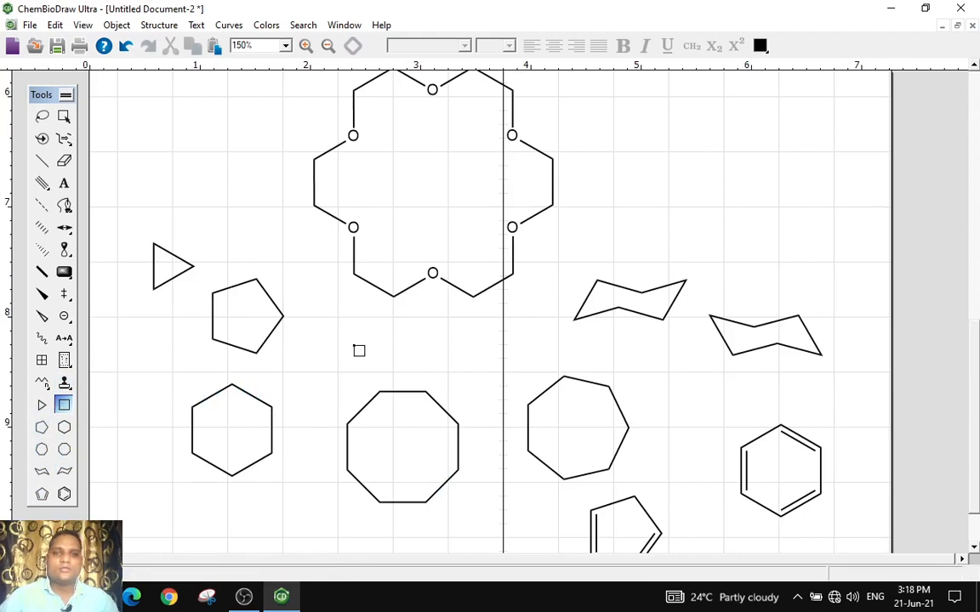
drag(329, 322, 377, 368)
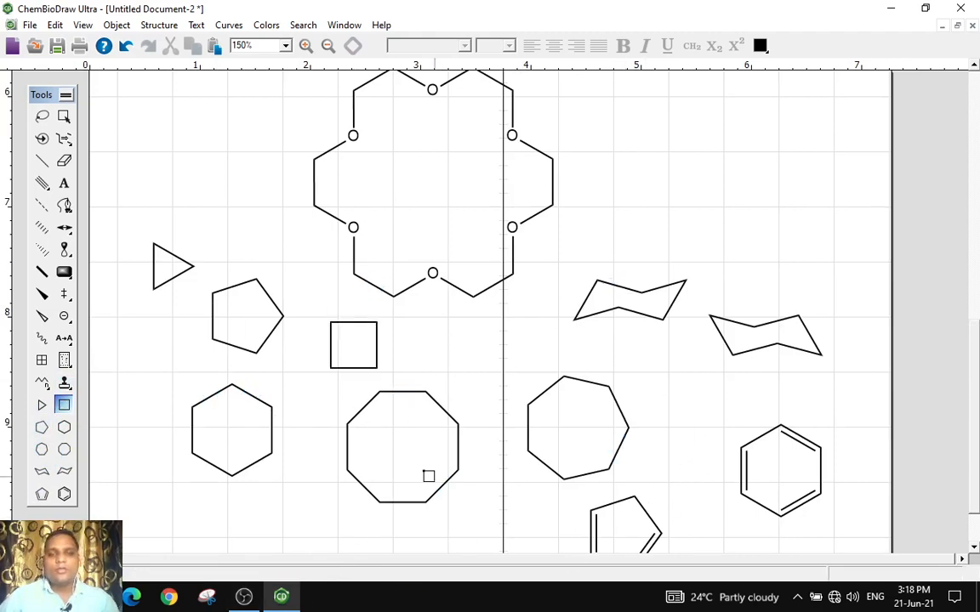
Open a new blank document and zoom it to 150%
scroll(354, 402, up, 3)
scroll(482, 353, up, 1)
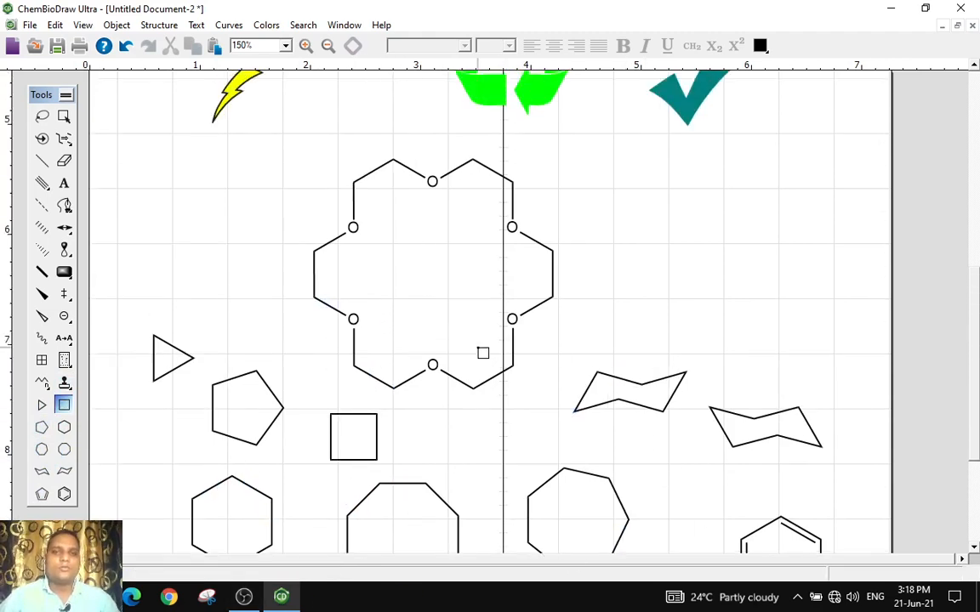
scroll(356, 356, up, 10)
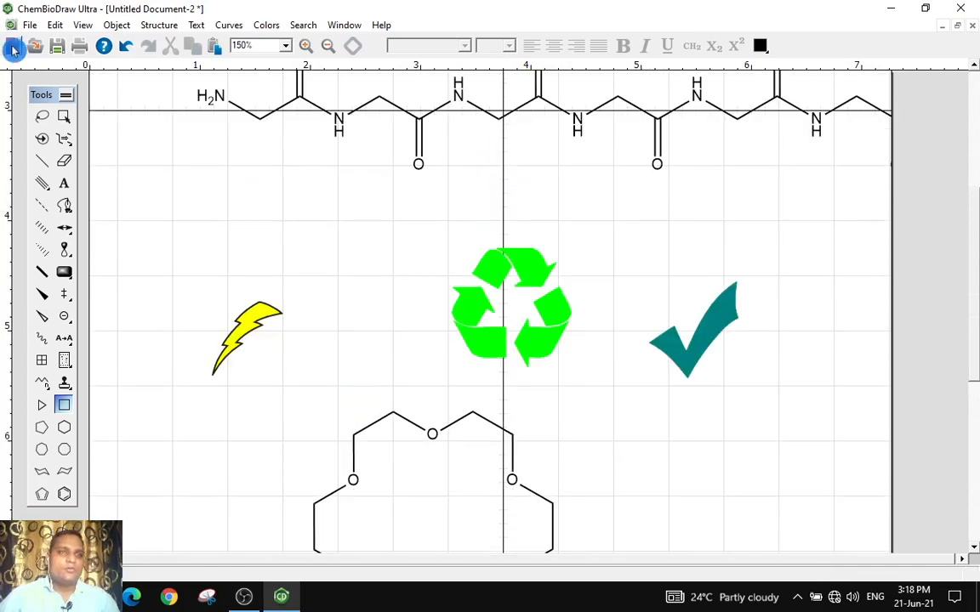
click(13, 49)
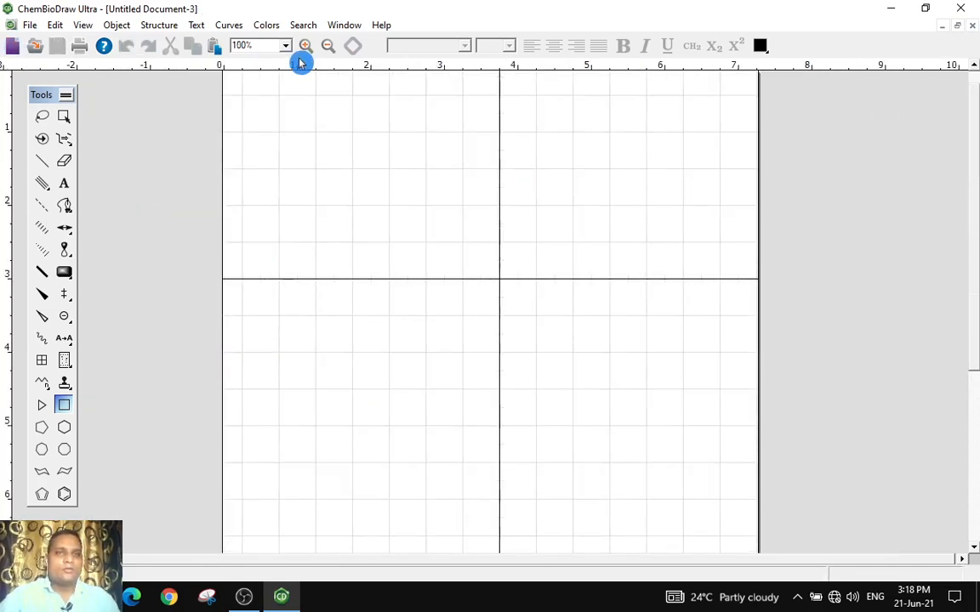
click(307, 47)
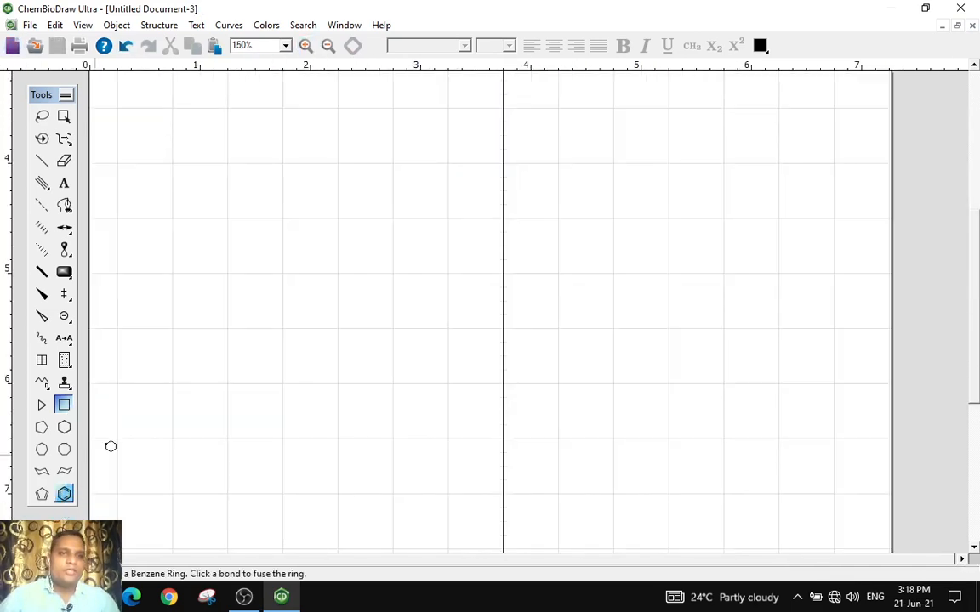
Build anthracene by placing a benzene ring and fusing two more benzene rings onto successive right-hand bonds
click(185, 166)
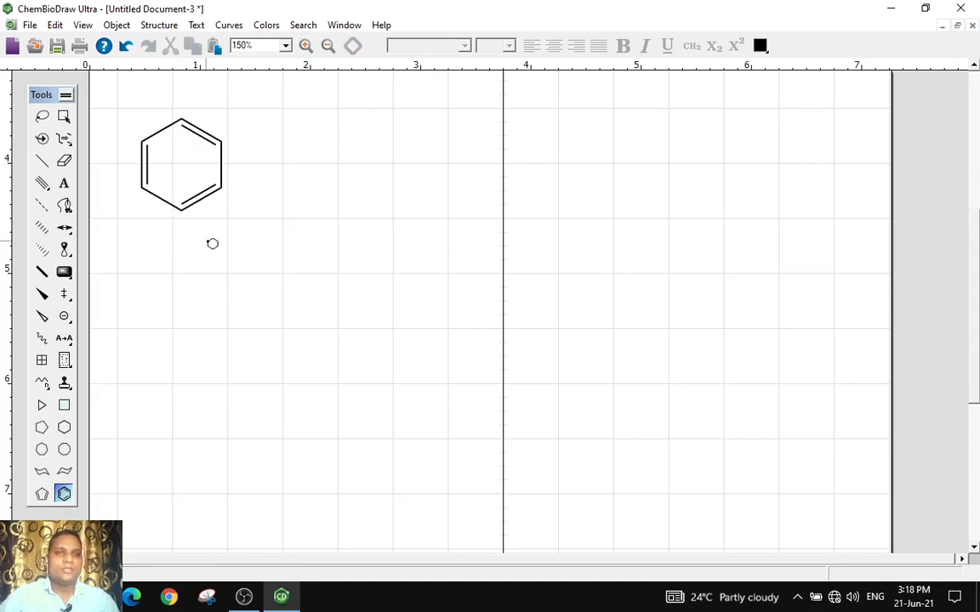
click(221, 166)
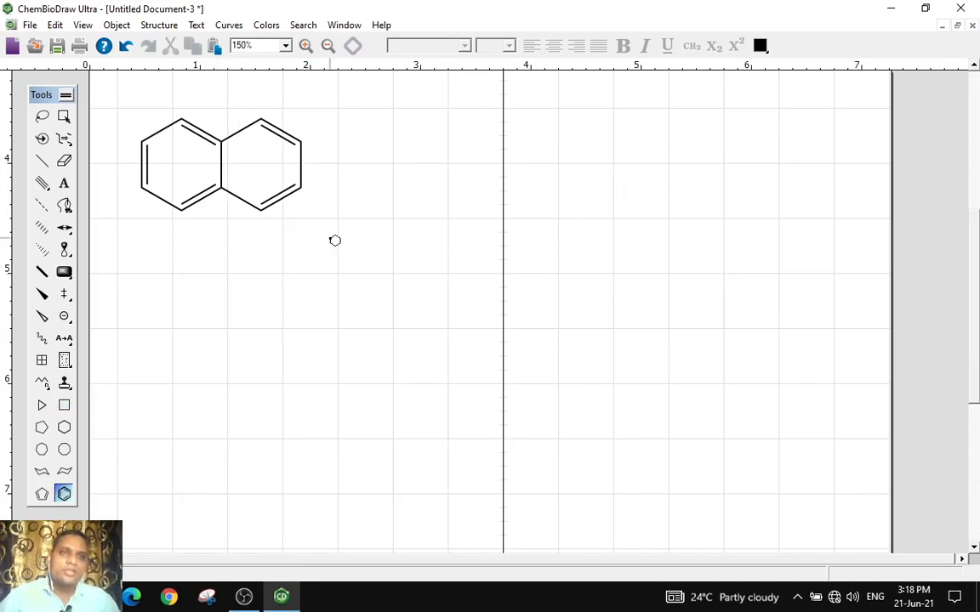
click(302, 166)
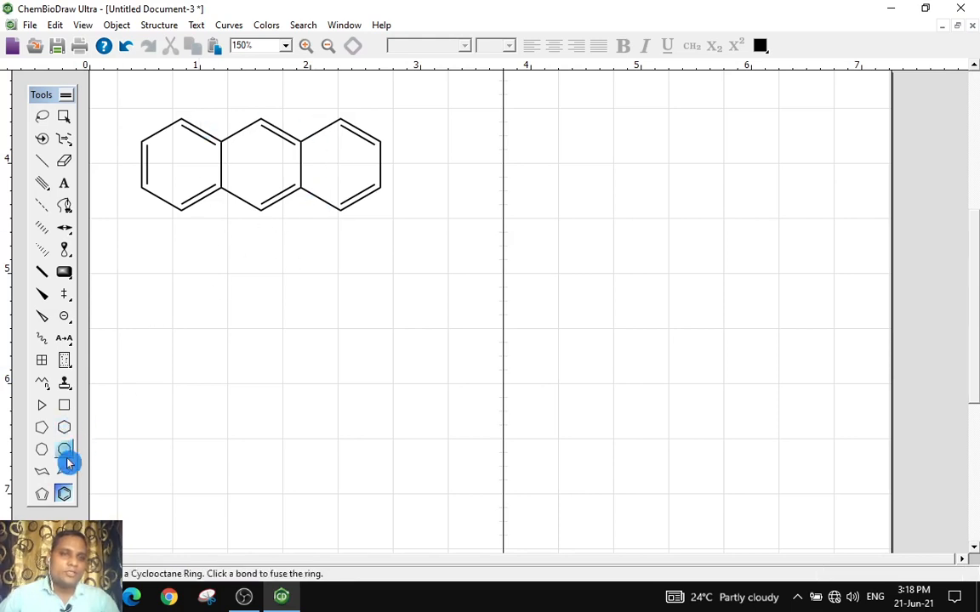
Build a linear tricyclic of three fused cyclohexane rings below the anthracene
click(63, 428)
click(270, 332)
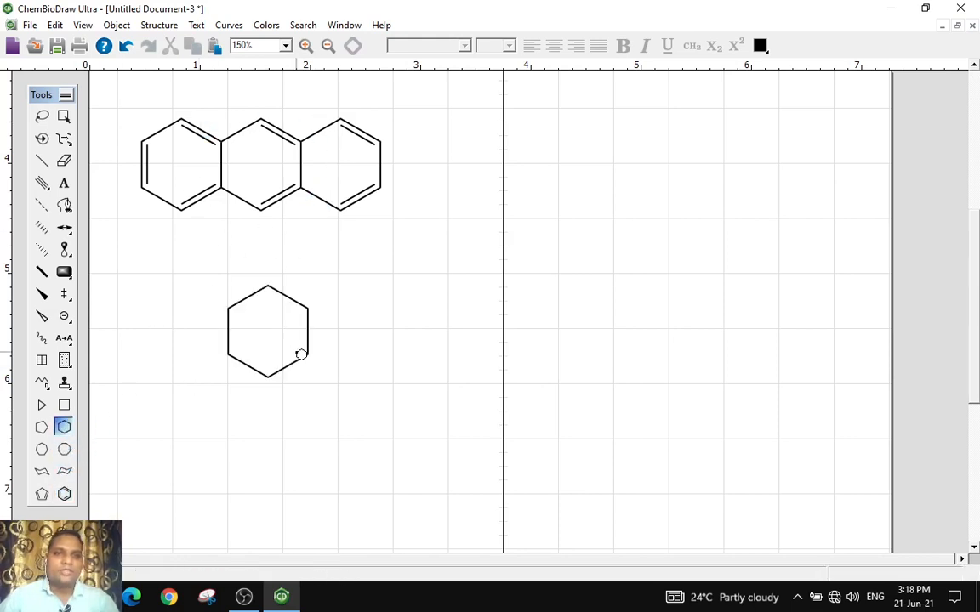
click(311, 337)
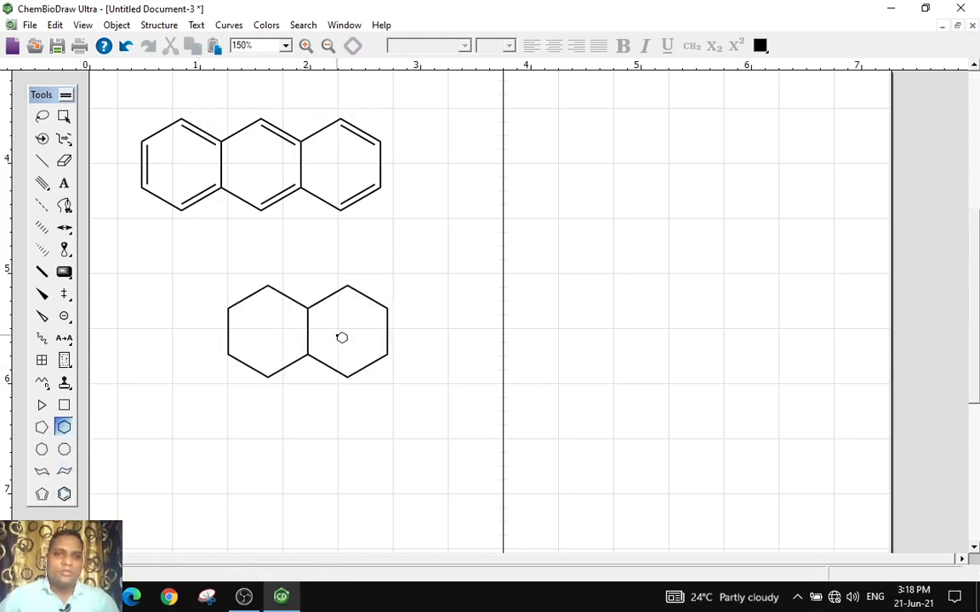
click(392, 336)
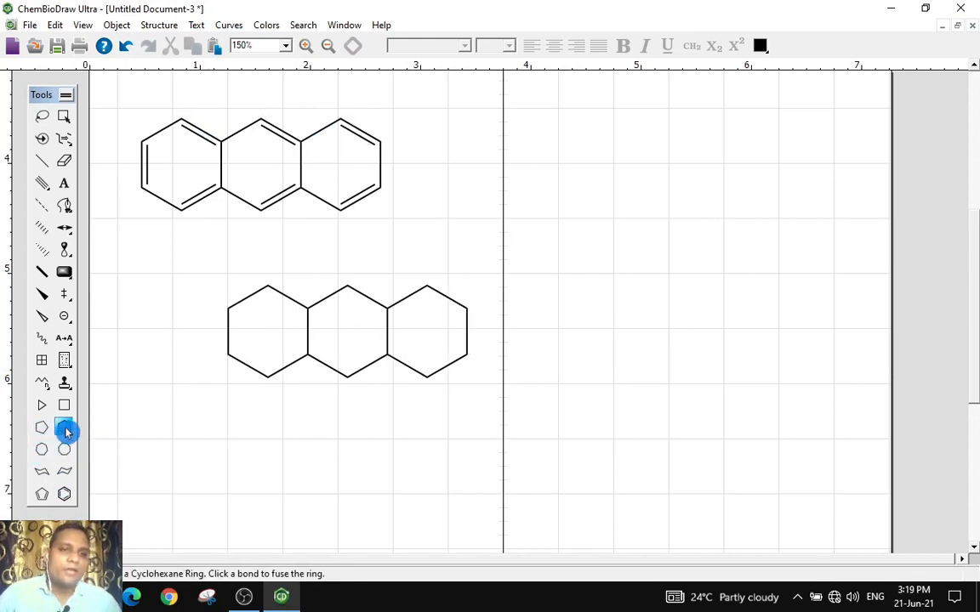
Draw a cyclohexane ring to the right and attach a spiro cyclopentane at its upper-right carbon
click(565, 187)
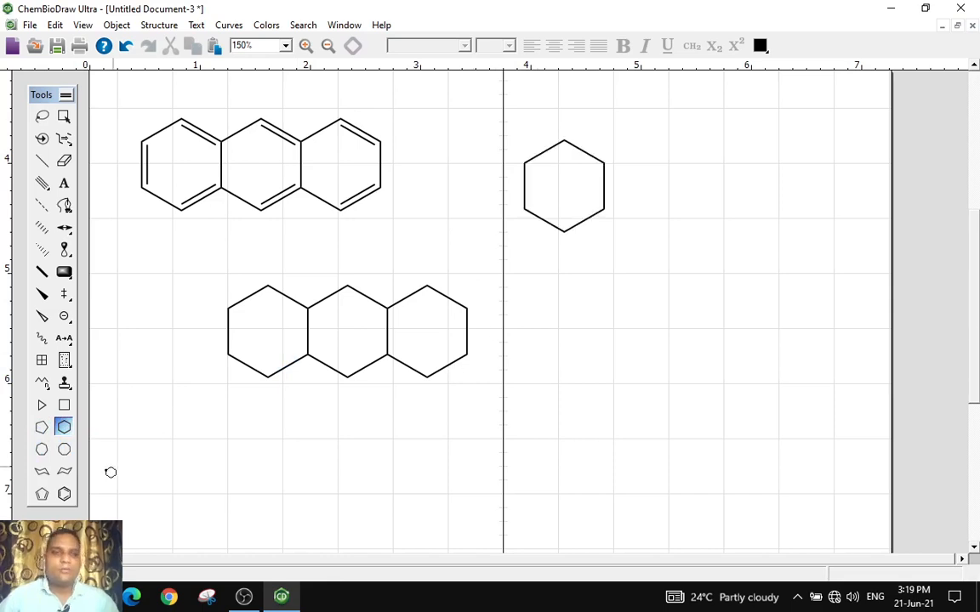
click(42, 427)
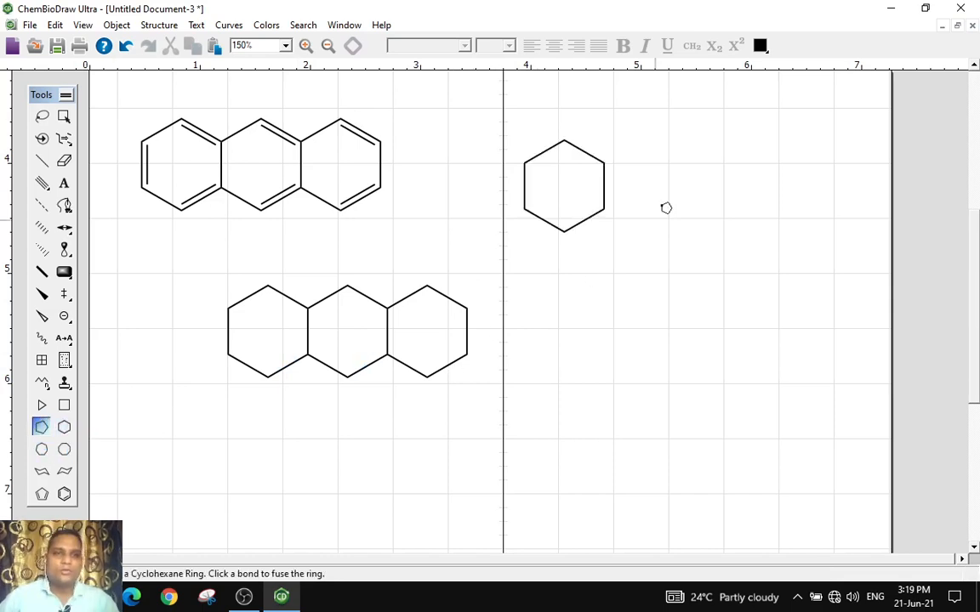
click(606, 164)
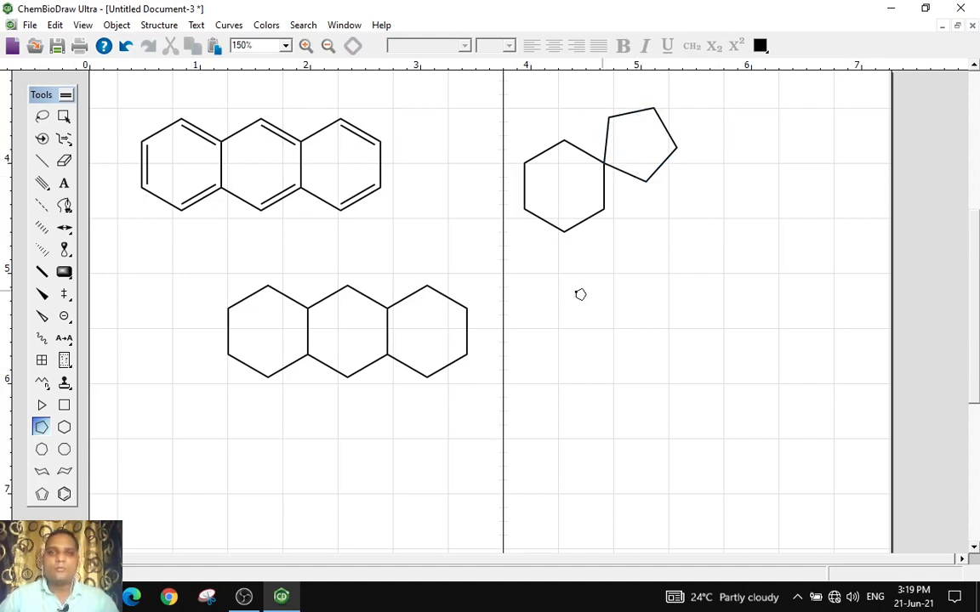
Draw a cyclopentane ring below and fuse a second cyclopentane at one carbon to form a spiro pair
click(654, 328)
click(693, 328)
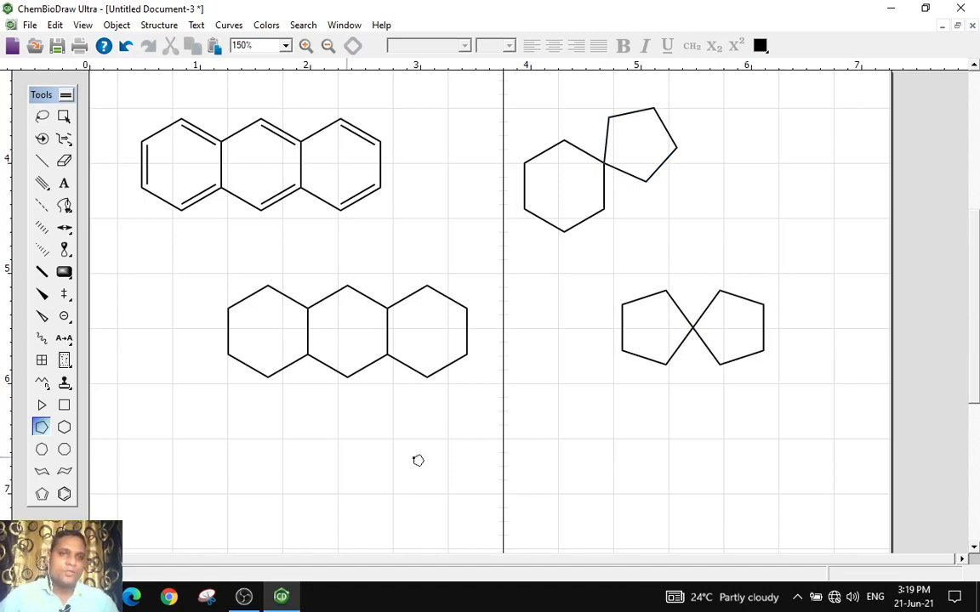
scroll(507, 445, up, 2)
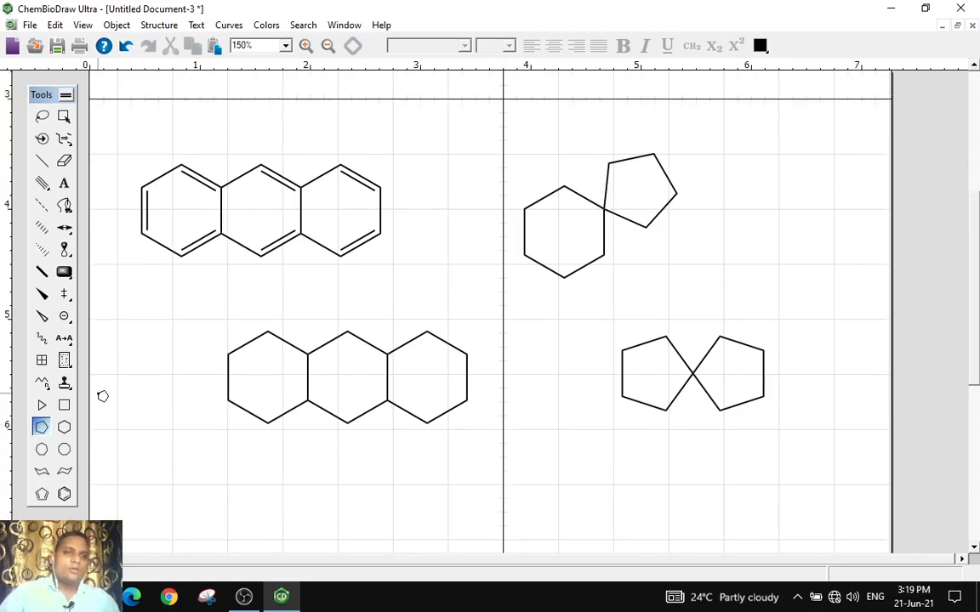
scroll(106, 375, up, 2)
scroll(111, 314, down, 3)
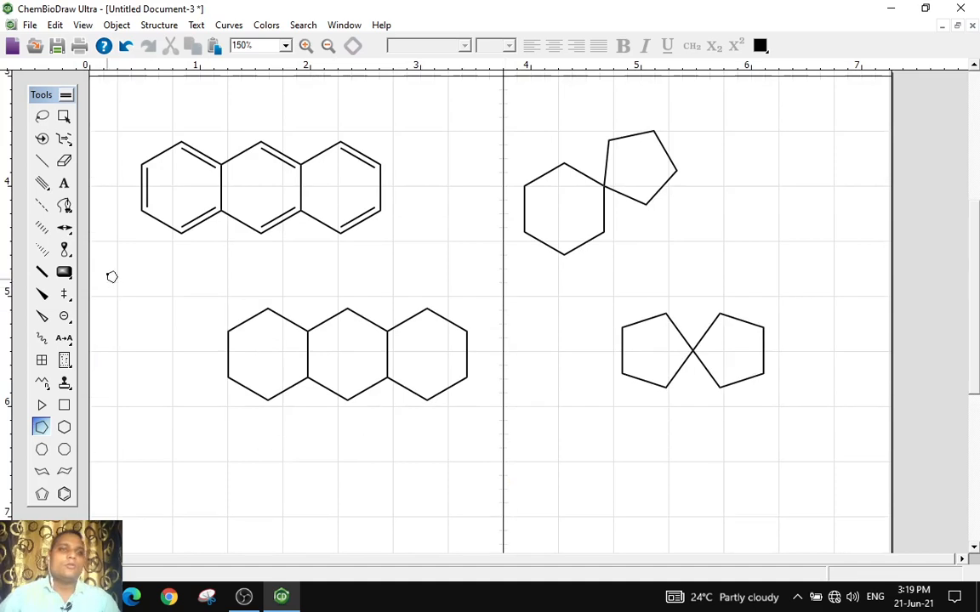
Add three alternating double bonds to the rightmost ring of the tricyclic to make it aromatic
click(40, 164)
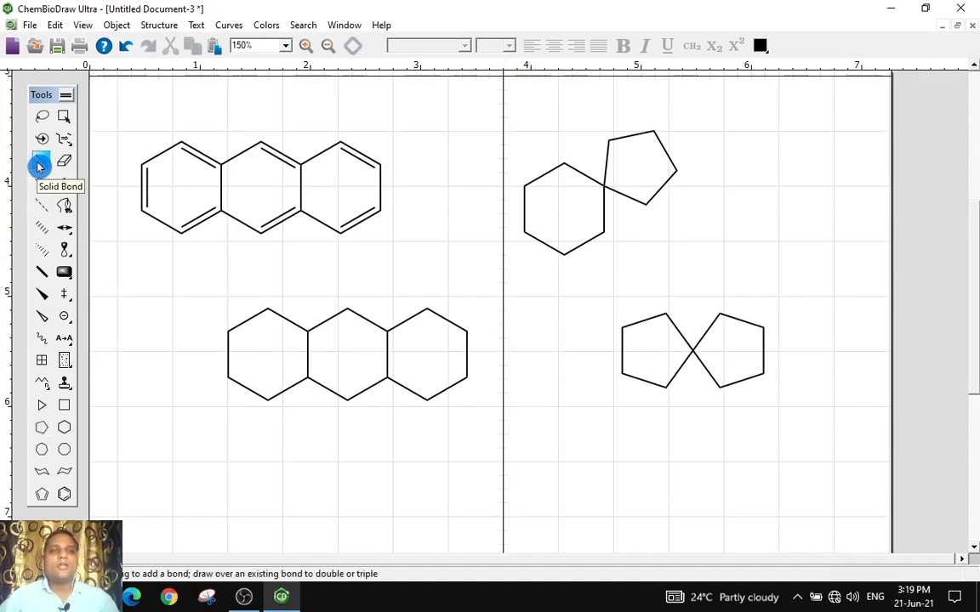
click(466, 356)
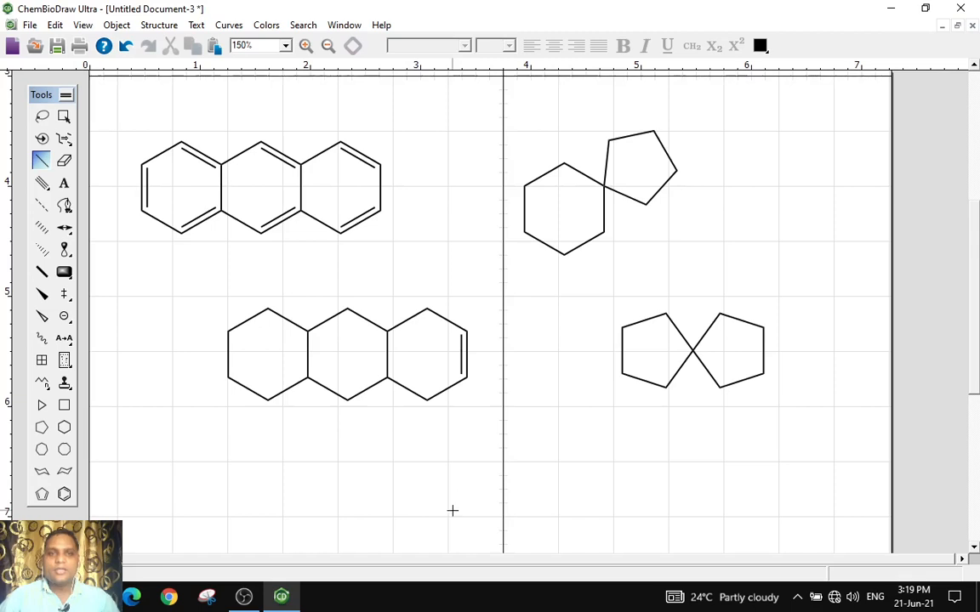
click(406, 390)
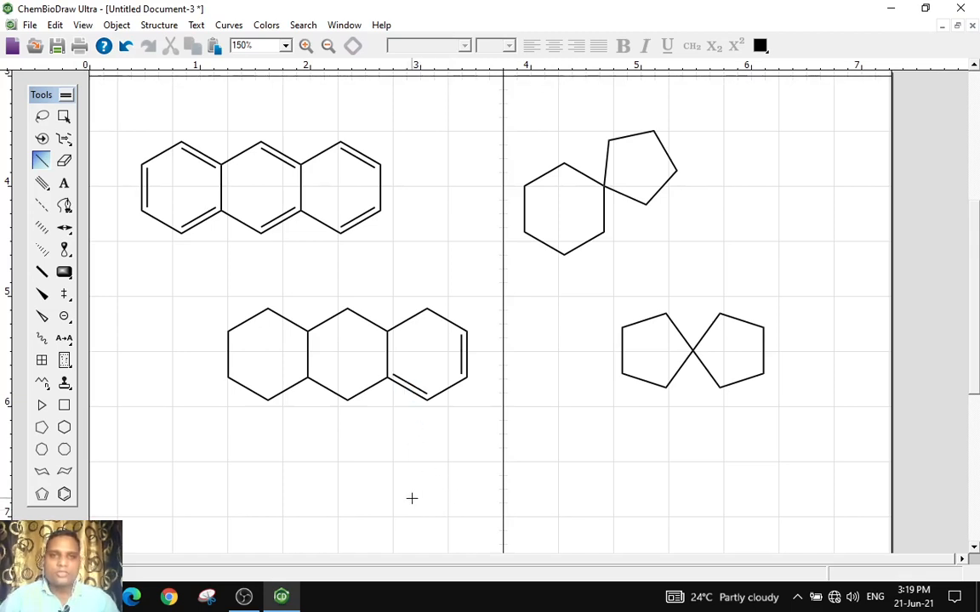
click(408, 326)
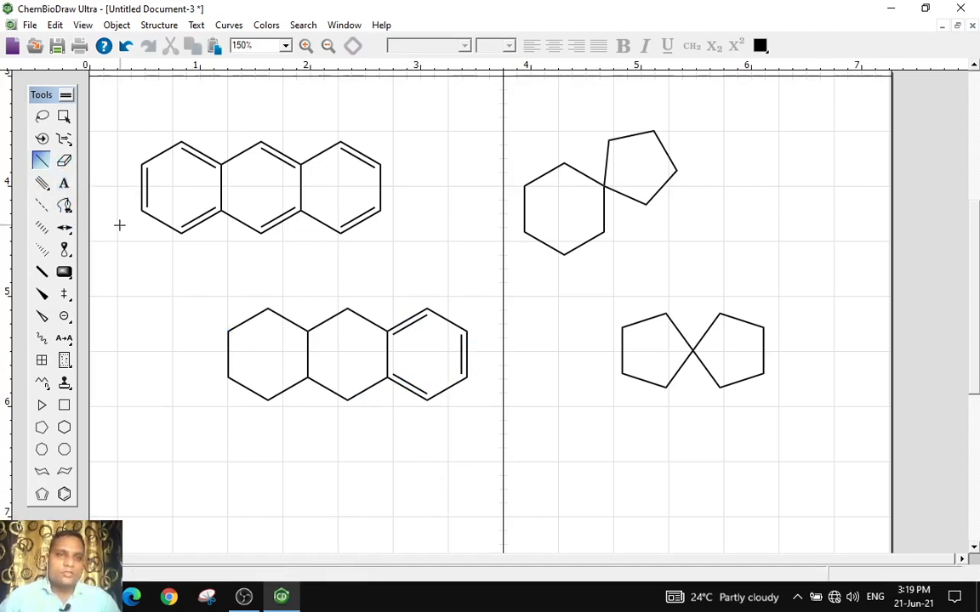
Turn the tricyclic's leftmost bond into a triple bond and label the aromatic ring's top atom N
drag(45, 193, 134, 199)
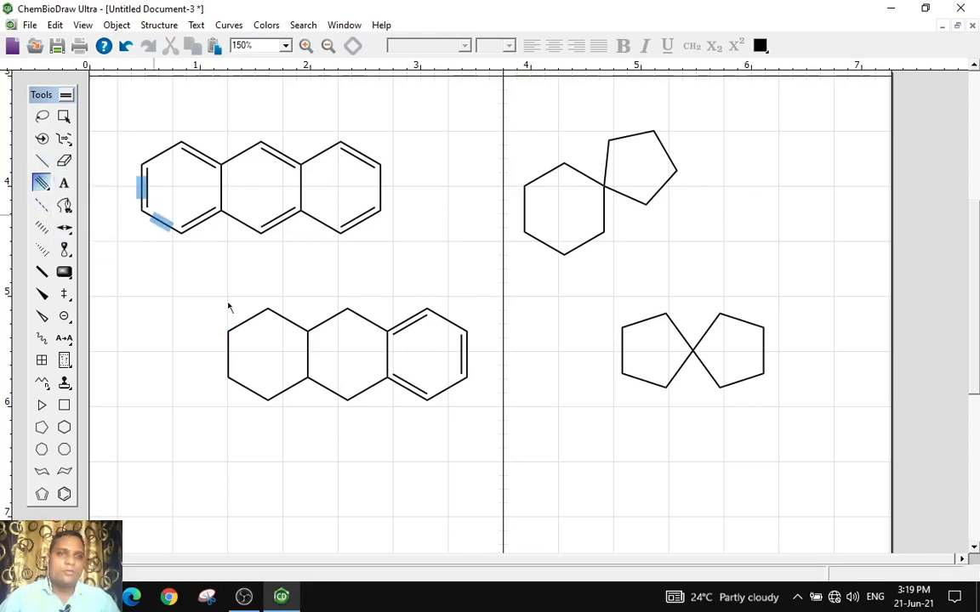
click(227, 353)
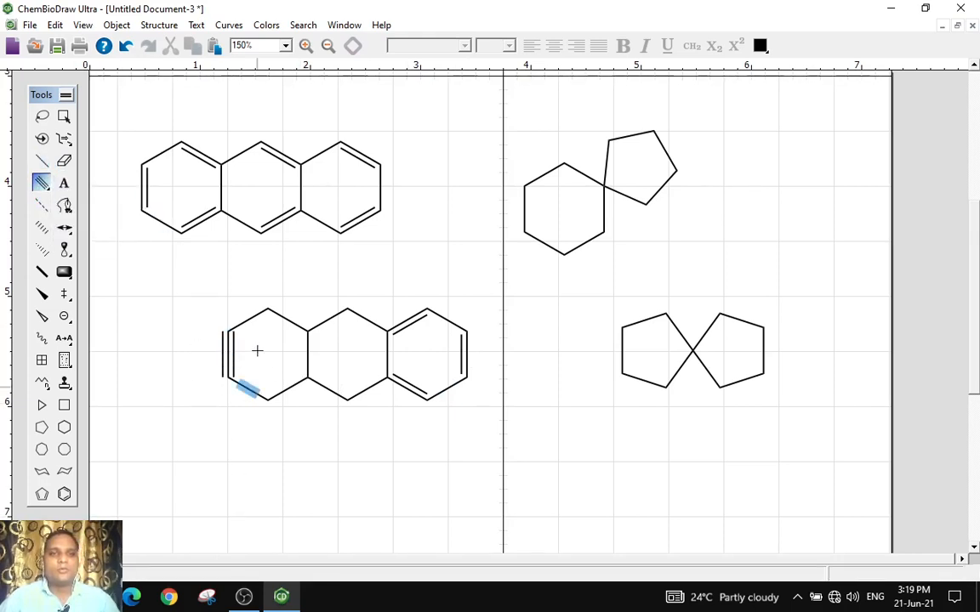
click(64, 188)
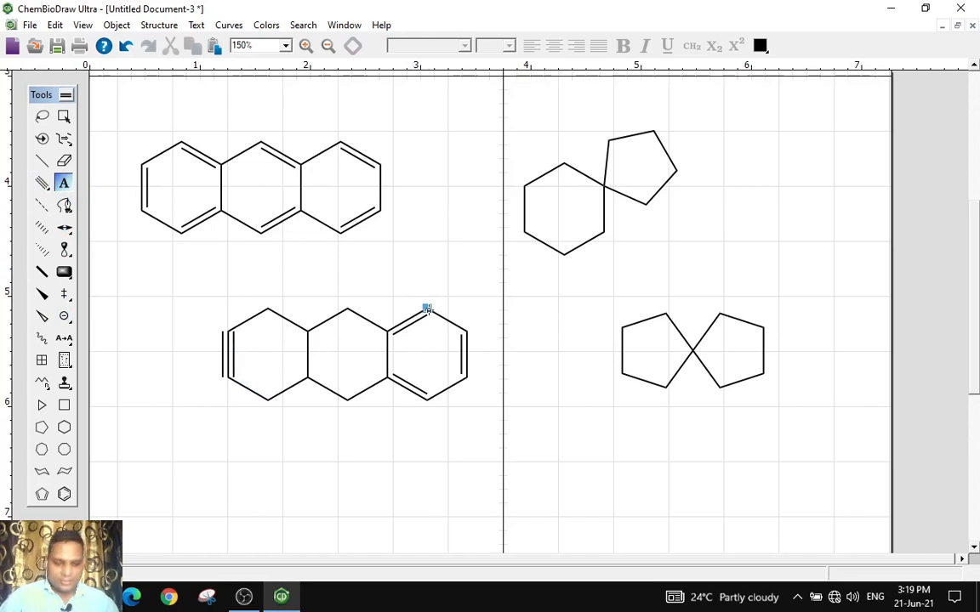
click(427, 308)
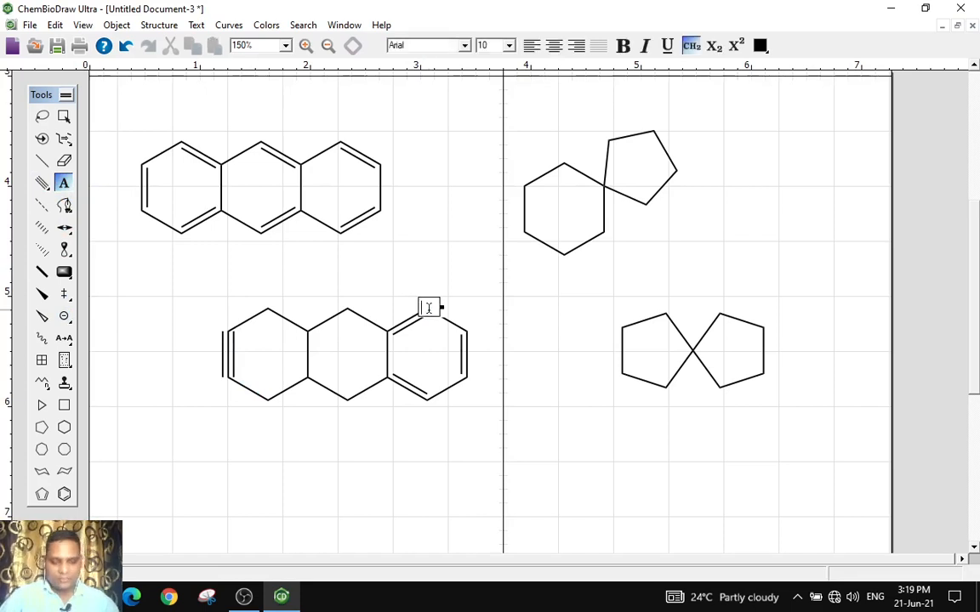
click(50, 191)
click(48, 191)
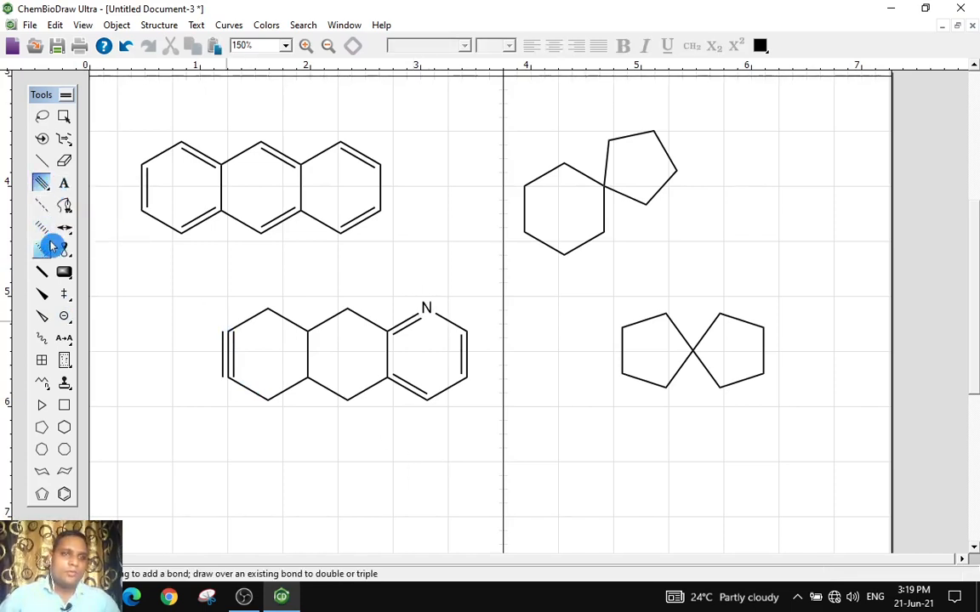
Place a benzene ring below the tricyclic structure
click(42, 248)
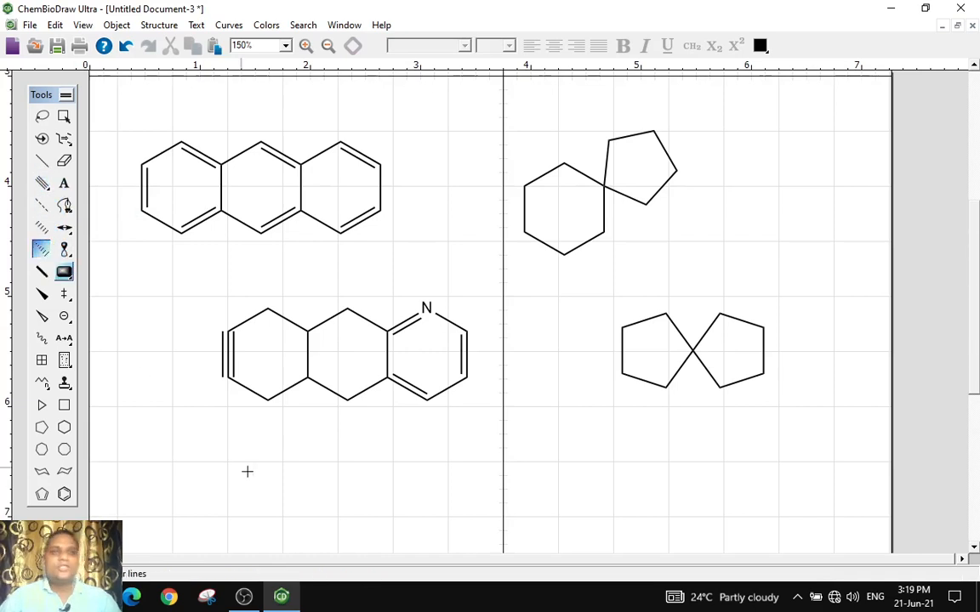
scroll(349, 445, down, 2)
scroll(215, 355, down, 3)
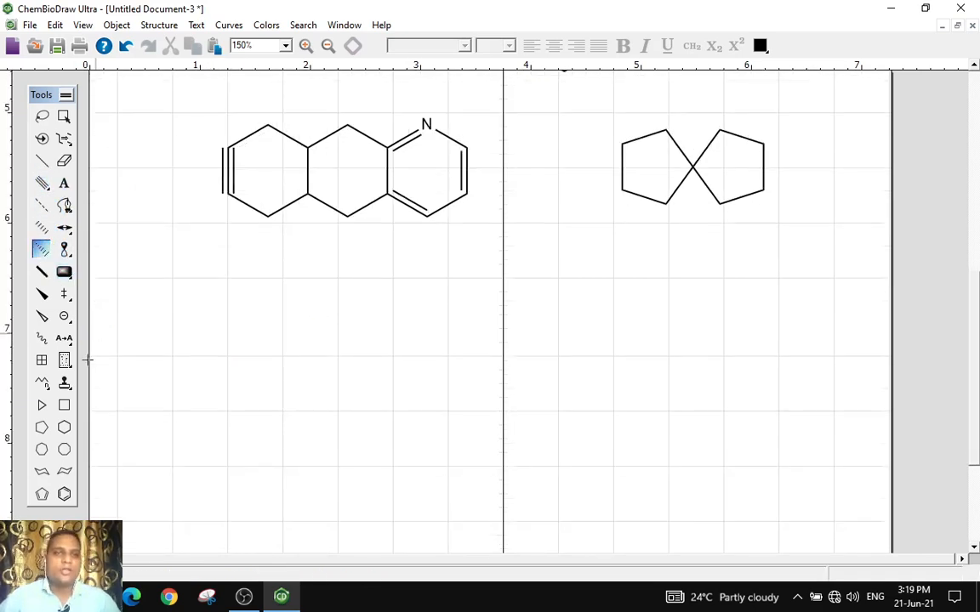
click(64, 494)
click(337, 394)
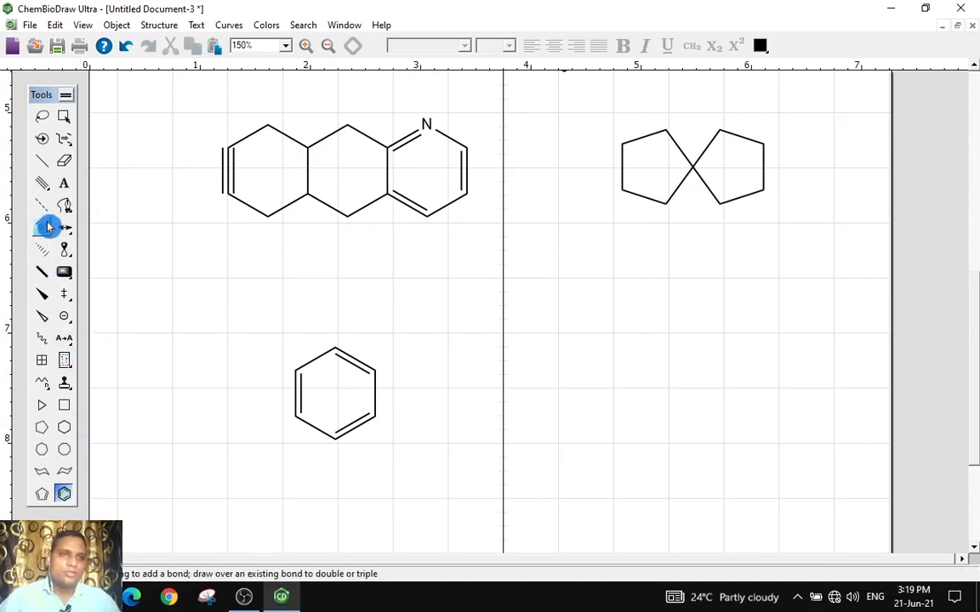
Draw a cyclohexane ring to the right and add a hashed wedge bond on its upper-right carbon
click(63, 427)
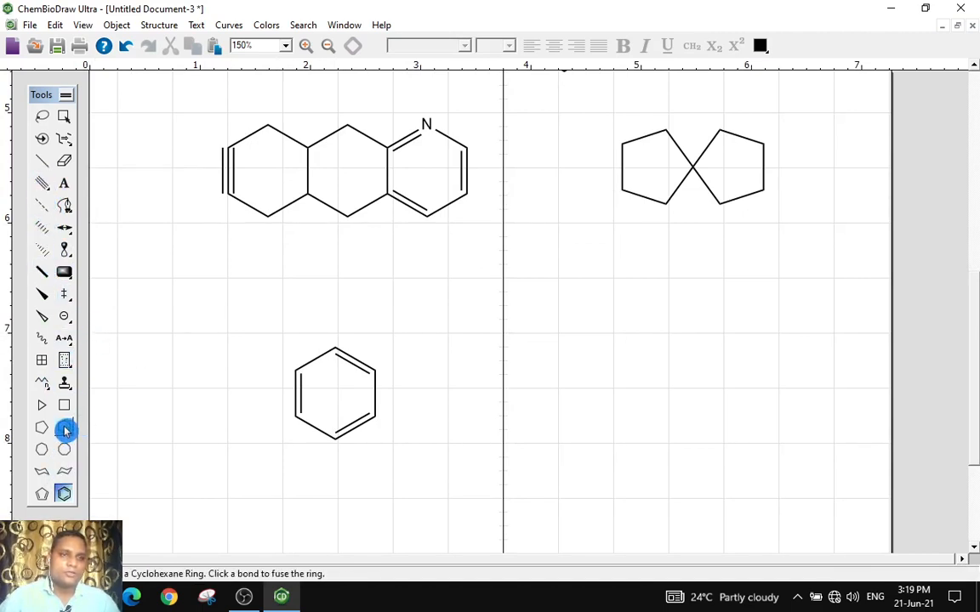
click(585, 349)
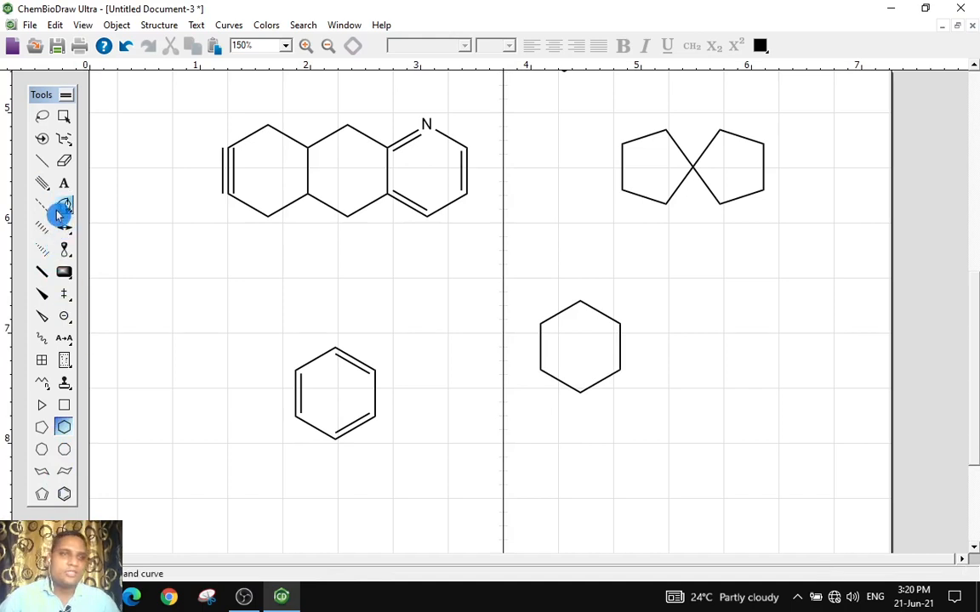
click(42, 249)
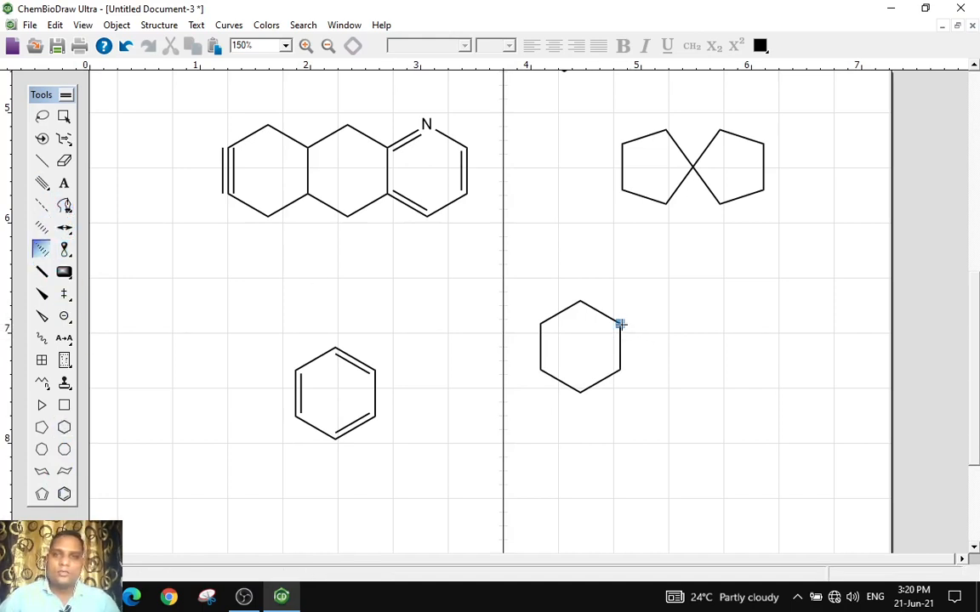
click(620, 324)
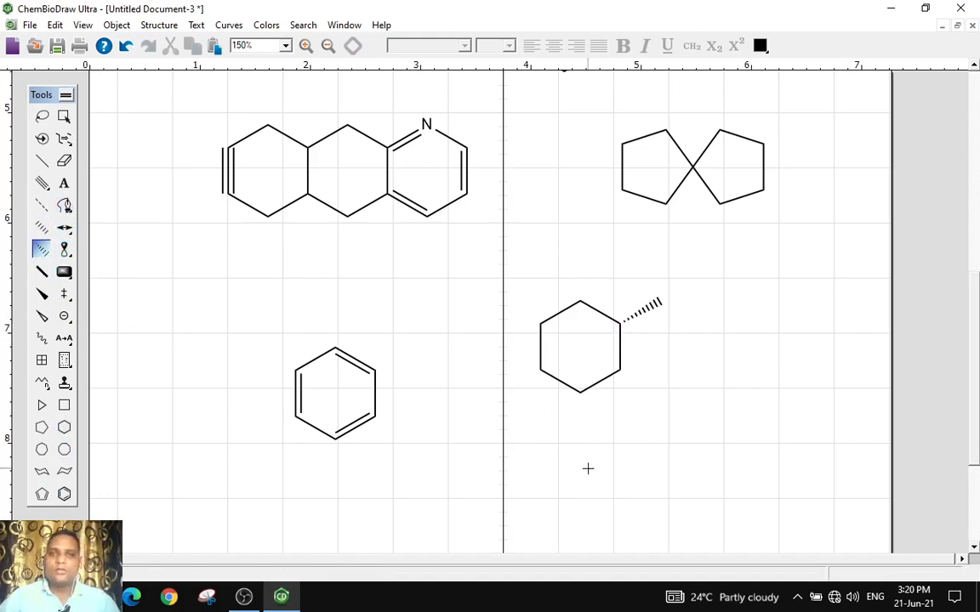
Add a bold wedge bond on the cyclohexane's left carbon and a wavy bond on its bottom carbon
click(41, 293)
click(540, 369)
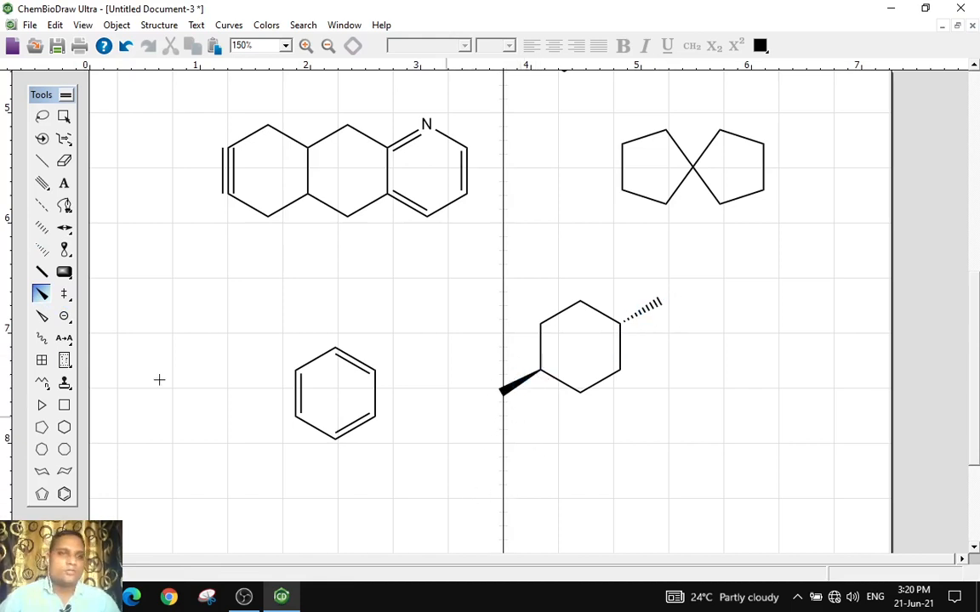
click(41, 342)
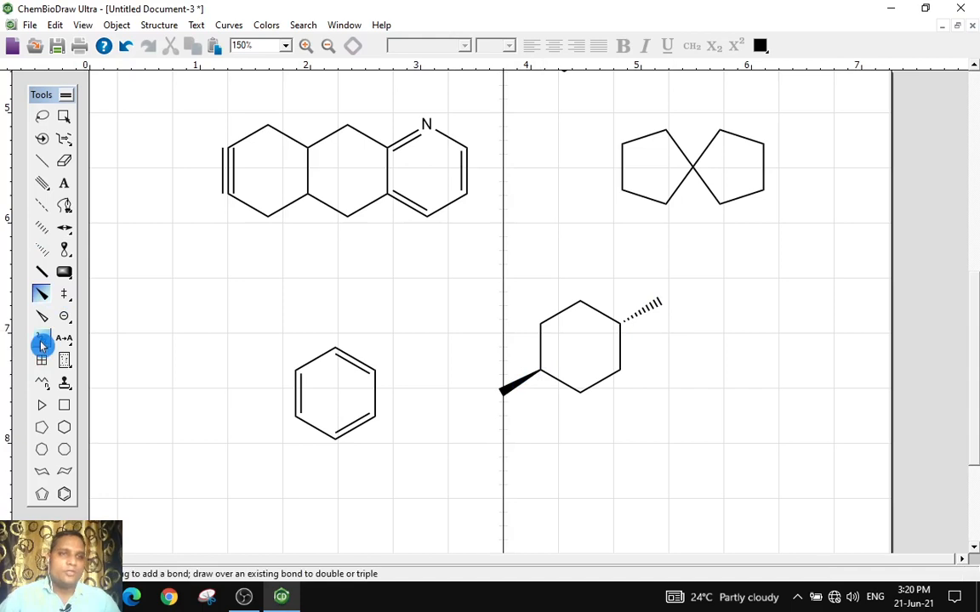
click(581, 392)
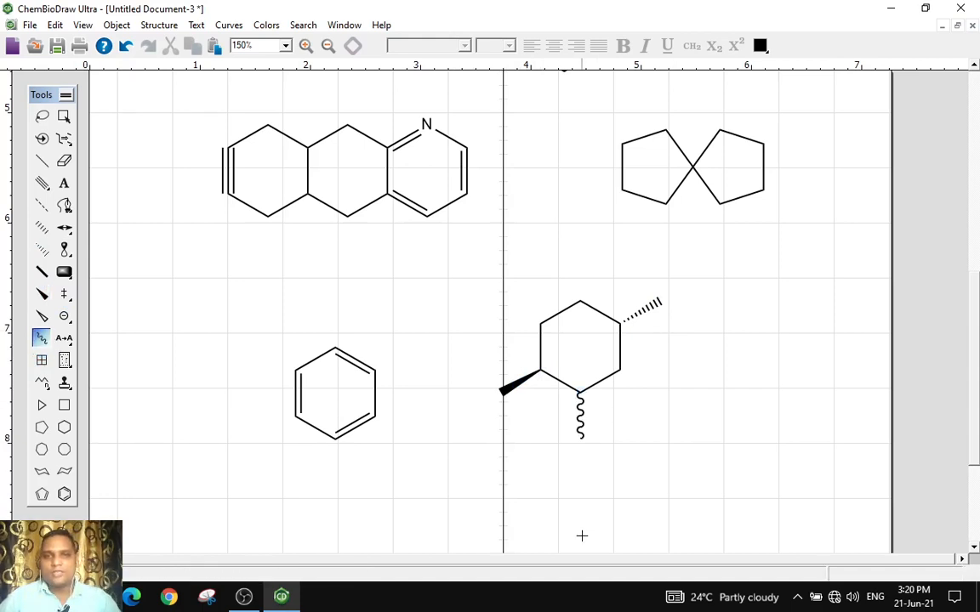
Draw a four-bond zigzag carbon chain below the benzene ring
click(43, 386)
click(43, 388)
scroll(486, 479, down, 3)
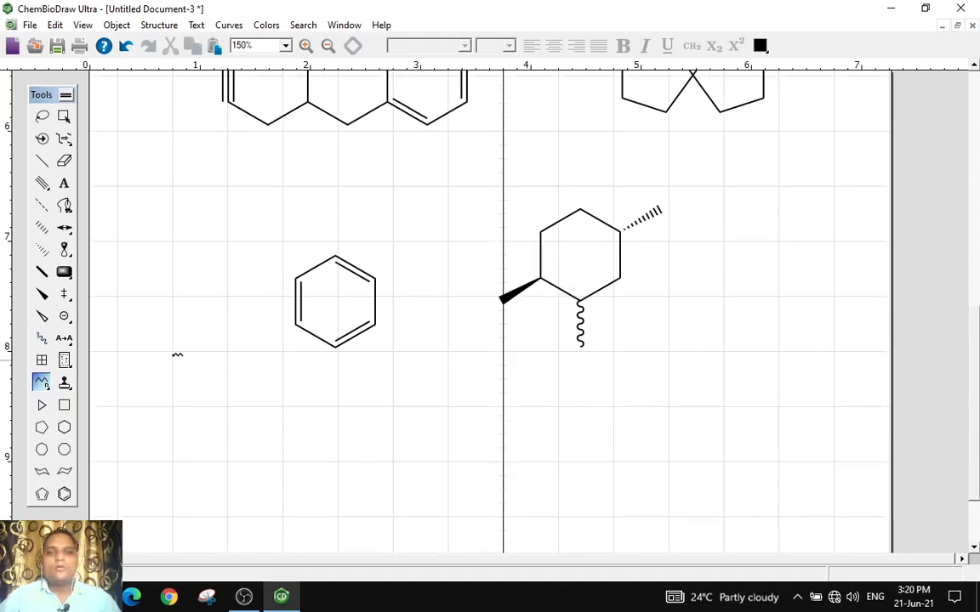
click(46, 160)
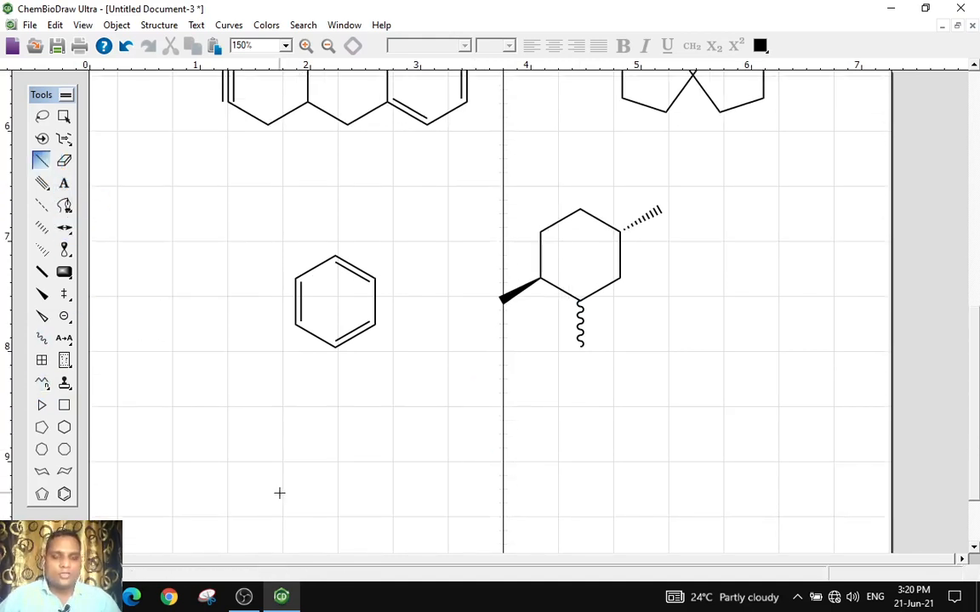
drag(331, 485, 357, 494)
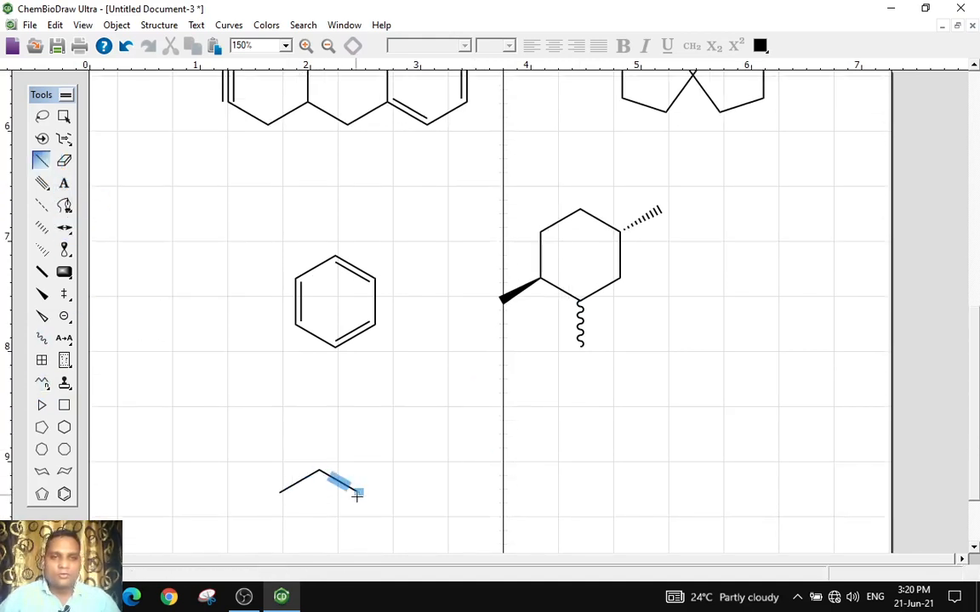
click(359, 493)
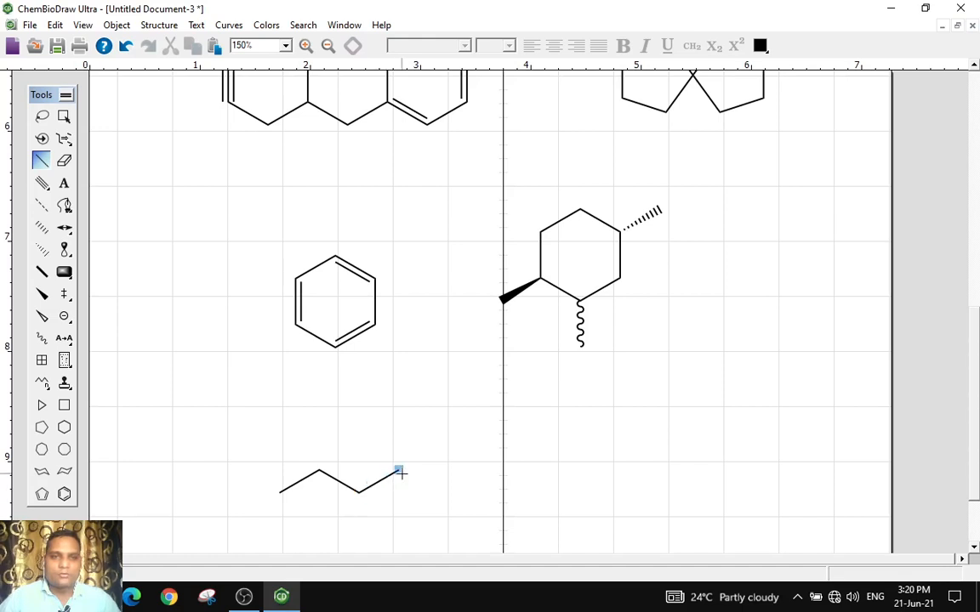
click(399, 472)
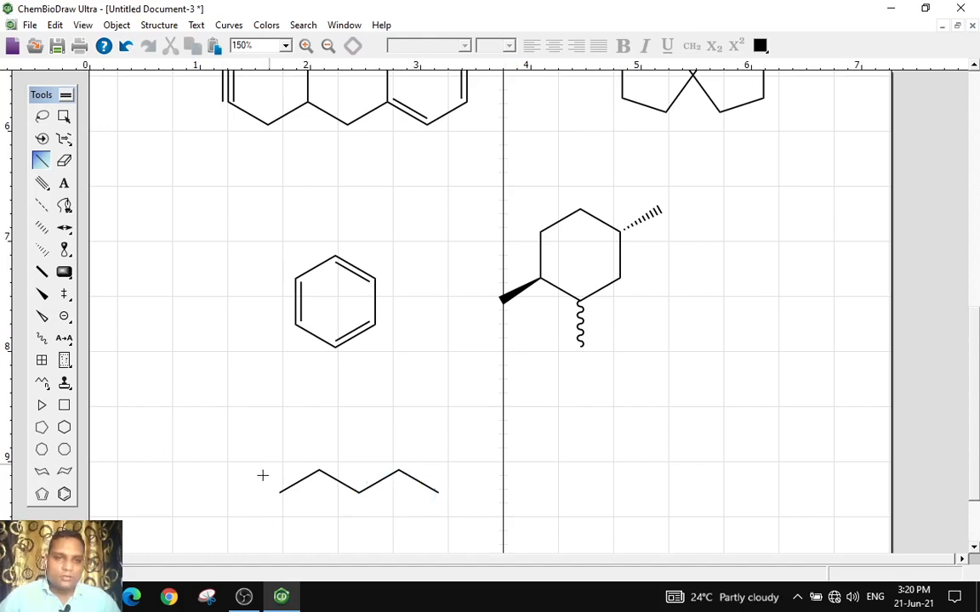
Pick the Acyclic Chain tool and draw a long zigzag carbon chain across the page above the short chain
scroll(273, 481, down, 3)
click(44, 388)
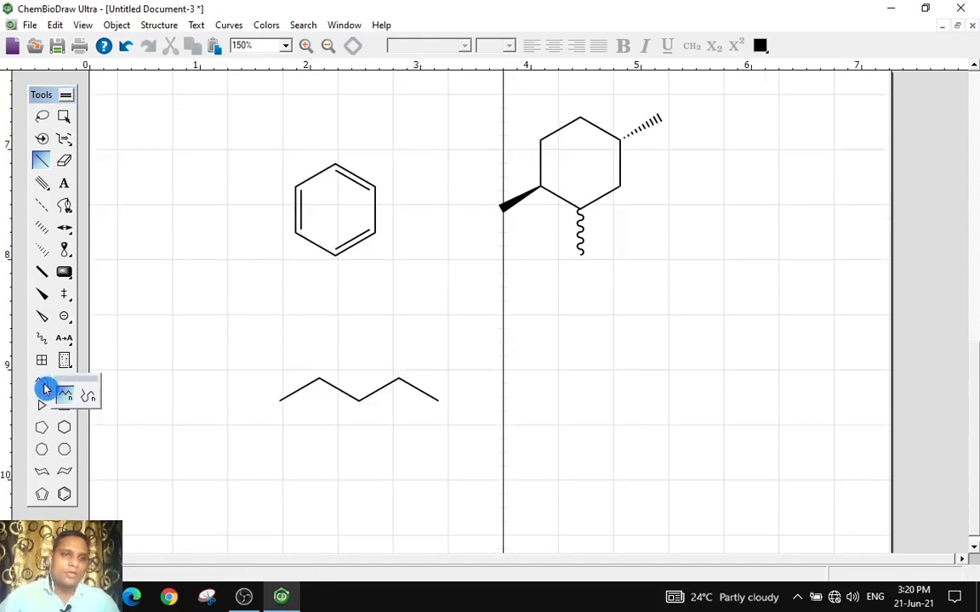
click(66, 393)
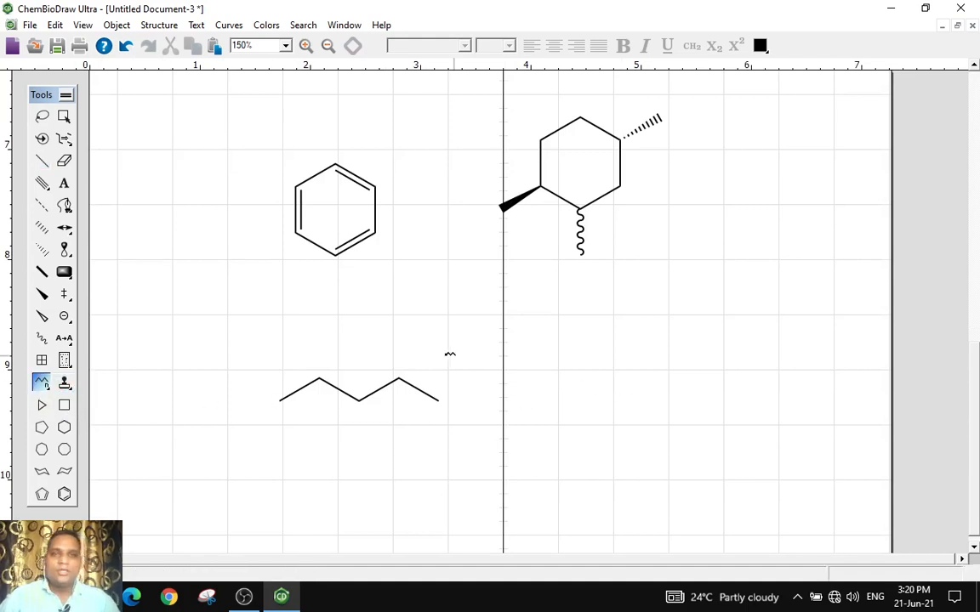
drag(211, 324, 539, 318)
drag(670, 319, 815, 319)
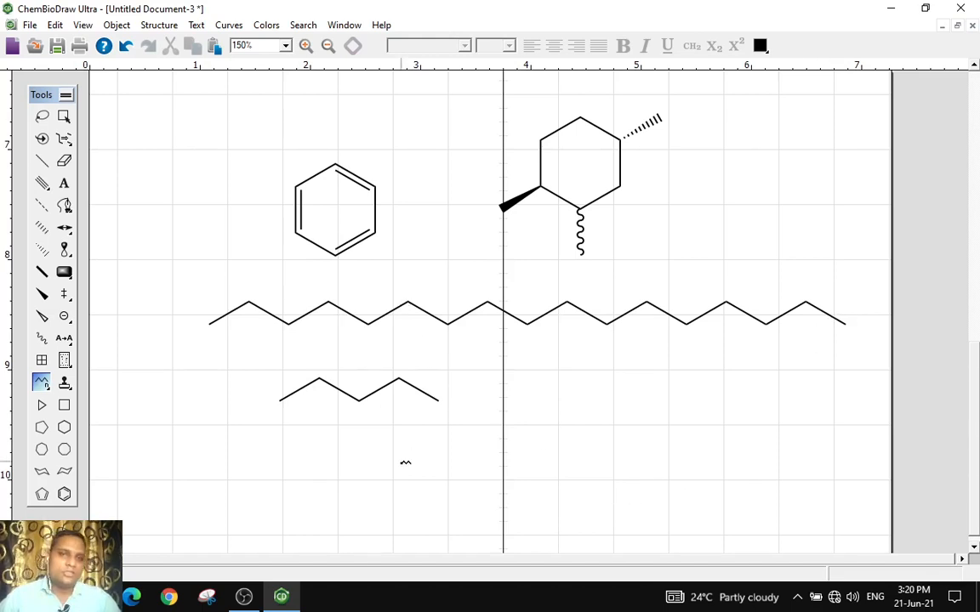
Draw two more zigzag carbon chains of different lengths below the short chain
drag(284, 447, 528, 446)
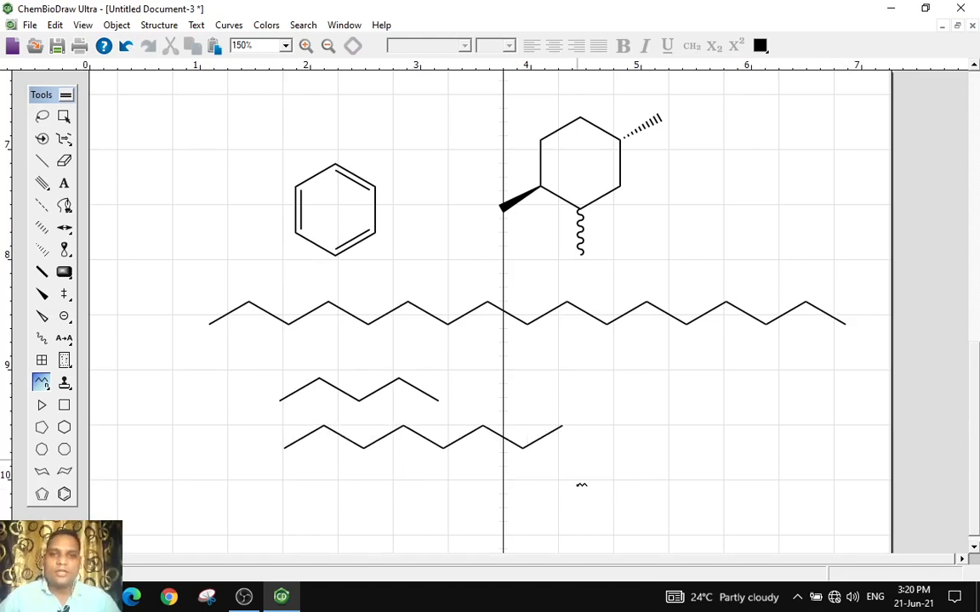
scroll(400, 507, down, 1)
drag(397, 488, 497, 487)
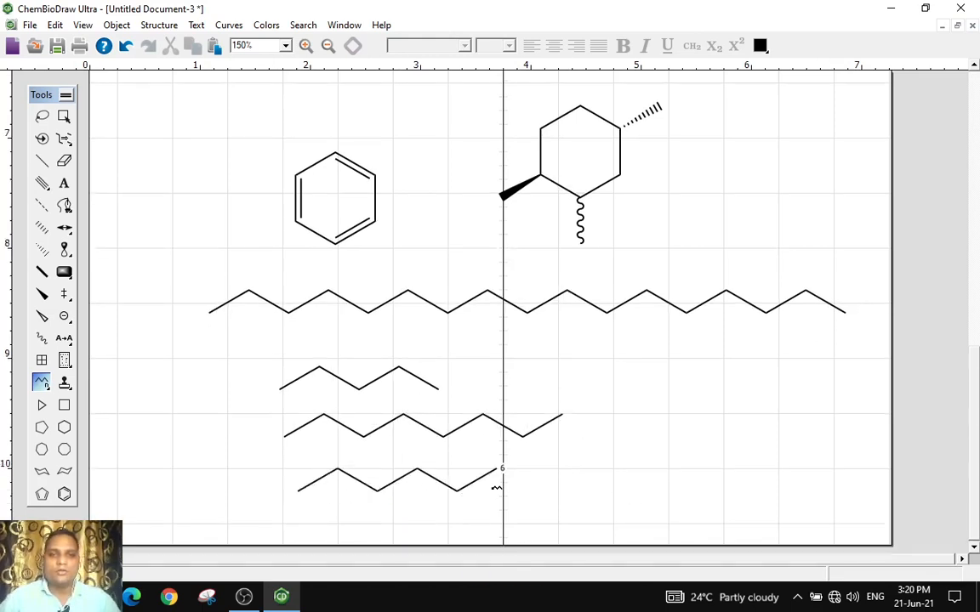
Switch to the cyclic chain tool and draw a large macrocyclic ring to the right of the chains
click(47, 391)
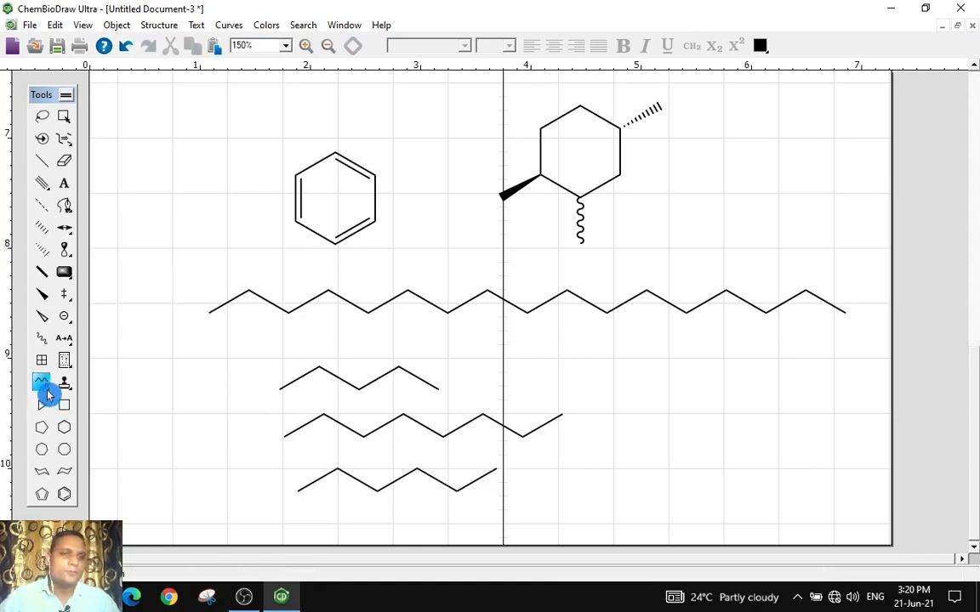
mouse_move(46, 391)
mouse_down()
mouse_move(98, 395)
mouse_move(91, 398)
mouse_up()
drag(633, 394, 750, 457)
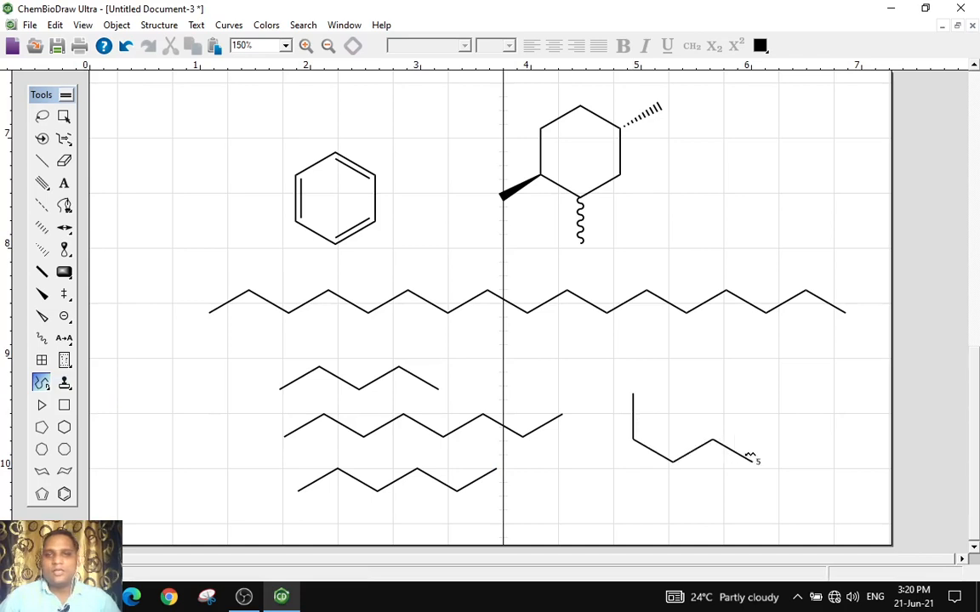
mouse_move(794, 394)
mouse_down()
mouse_move(691, 403)
mouse_move(629, 333)
mouse_move(579, 424)
mouse_move(598, 495)
mouse_move(628, 434)
mouse_up()
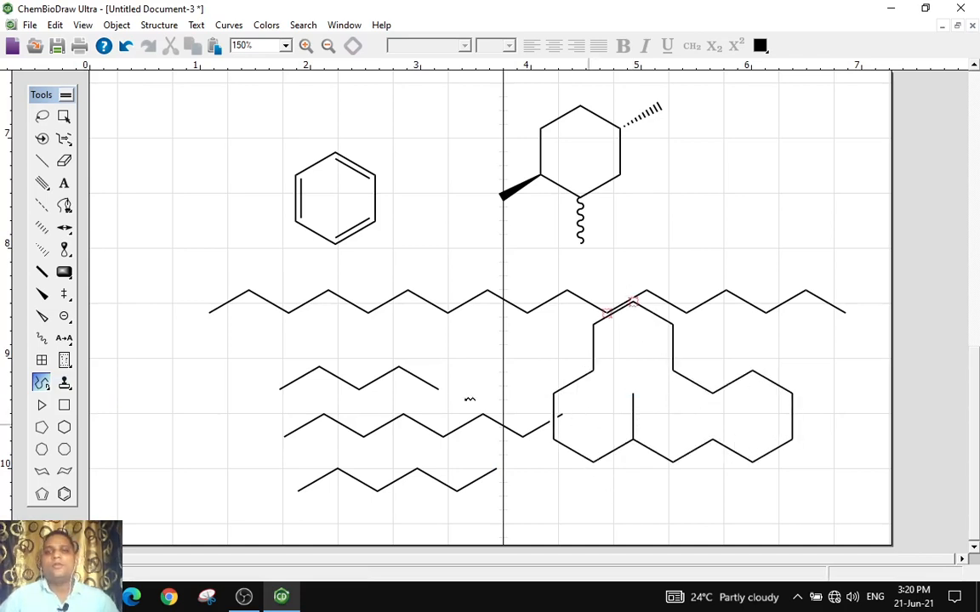
Open a new blank document
scroll(381, 398, up, 10)
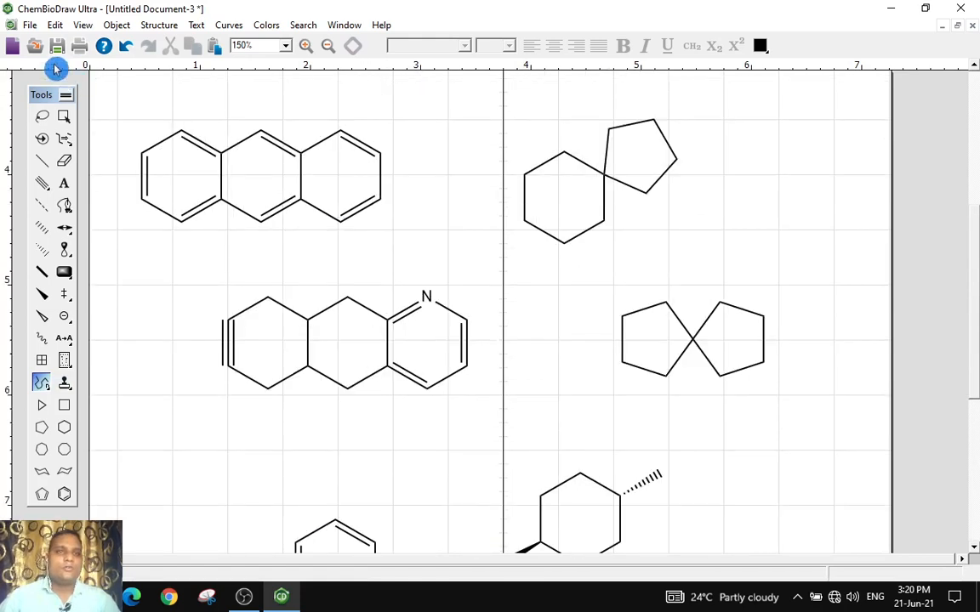
click(16, 44)
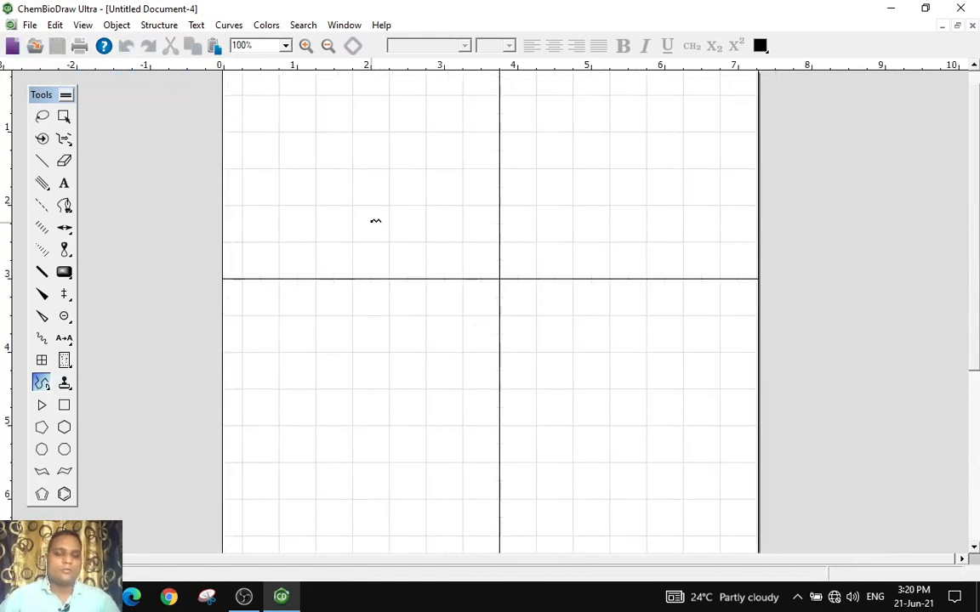
Draw two large macrocyclic rings with the cyclic chain tool in the upper half of the page
mouse_move(356, 202)
mouse_down()
mouse_move(364, 273)
mouse_move(538, 241)
mouse_up()
drag(468, 202, 353, 227)
mouse_move(353, 329)
mouse_down()
mouse_move(380, 464)
mouse_move(517, 415)
mouse_move(436, 370)
mouse_up()
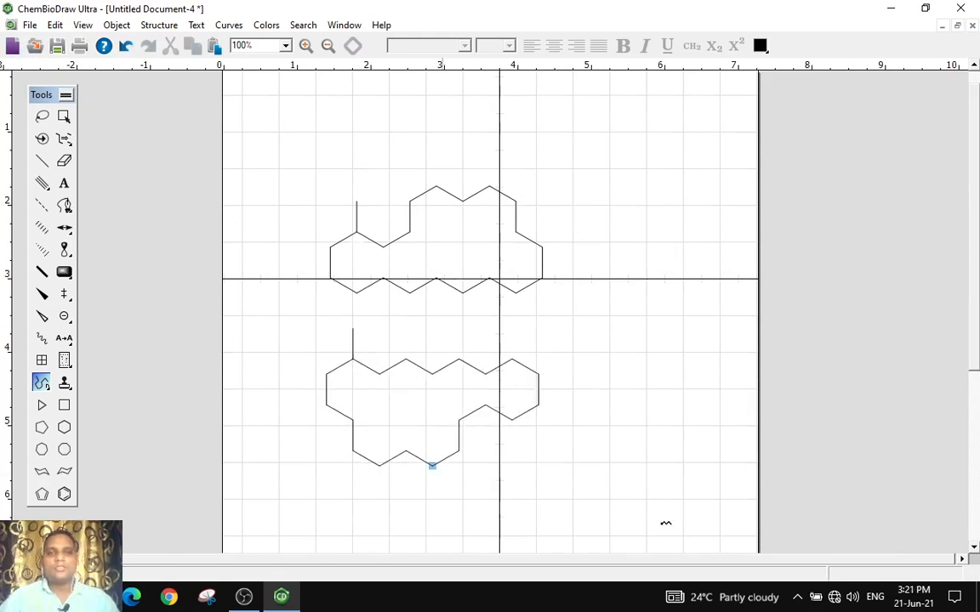
Draw more cyclic chains further down: a ring on the right, a small hexagon and a cross-shaped ring
scroll(607, 394, down, 5)
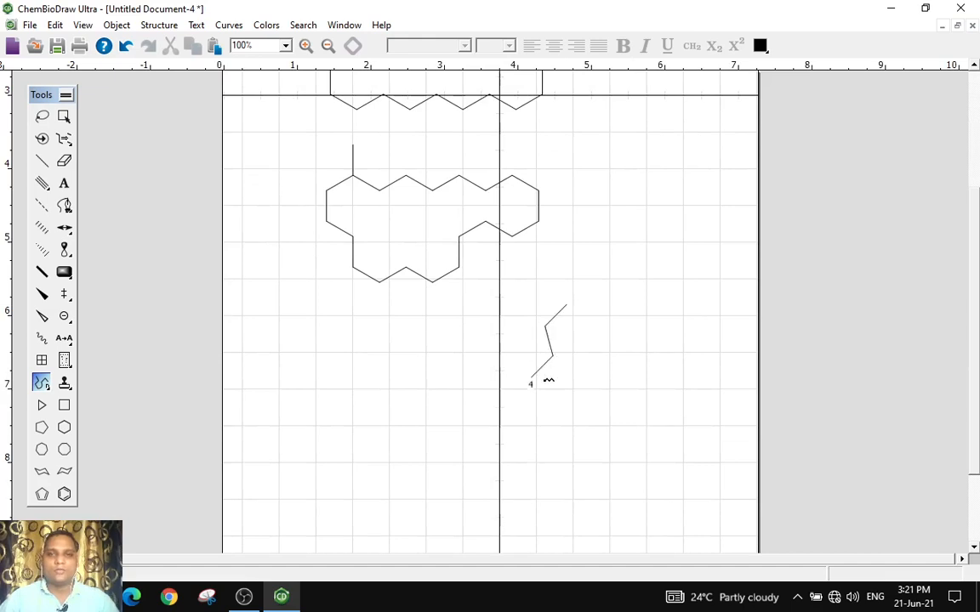
drag(549, 380, 677, 322)
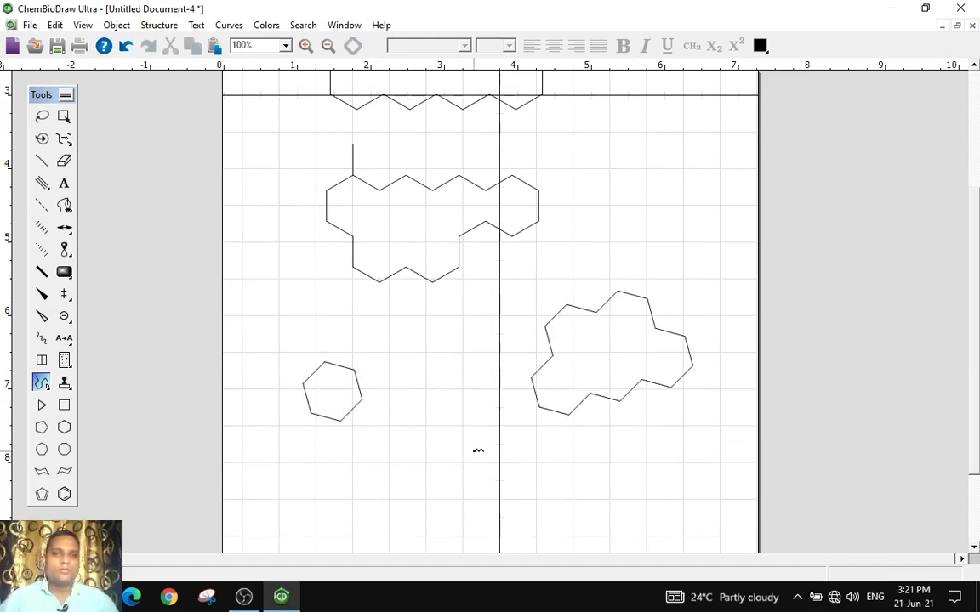
scroll(477, 451, down, 2)
mouse_move(403, 379)
mouse_down()
mouse_move(451, 493)
mouse_move(455, 395)
mouse_up()
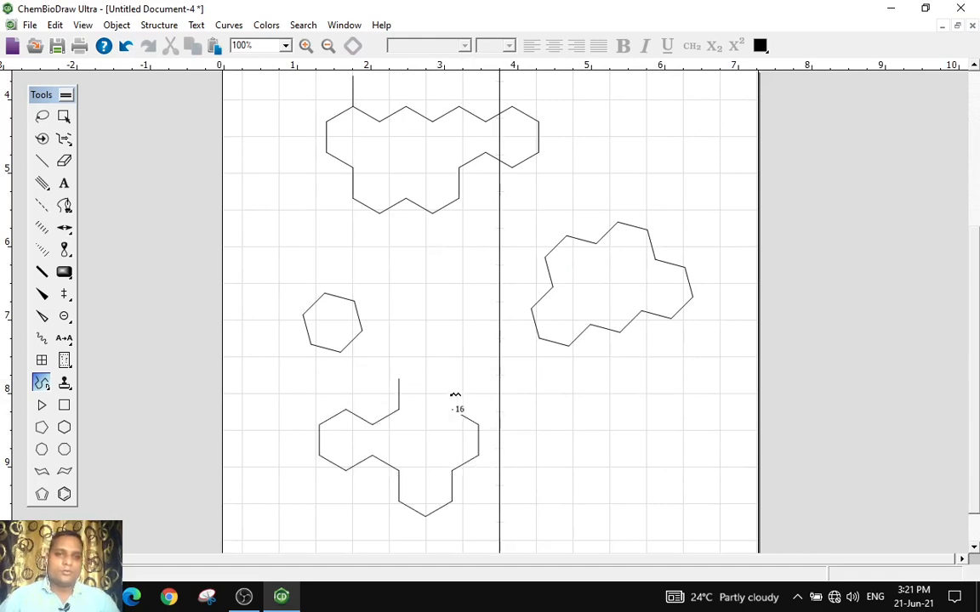
scroll(524, 429, down, 1)
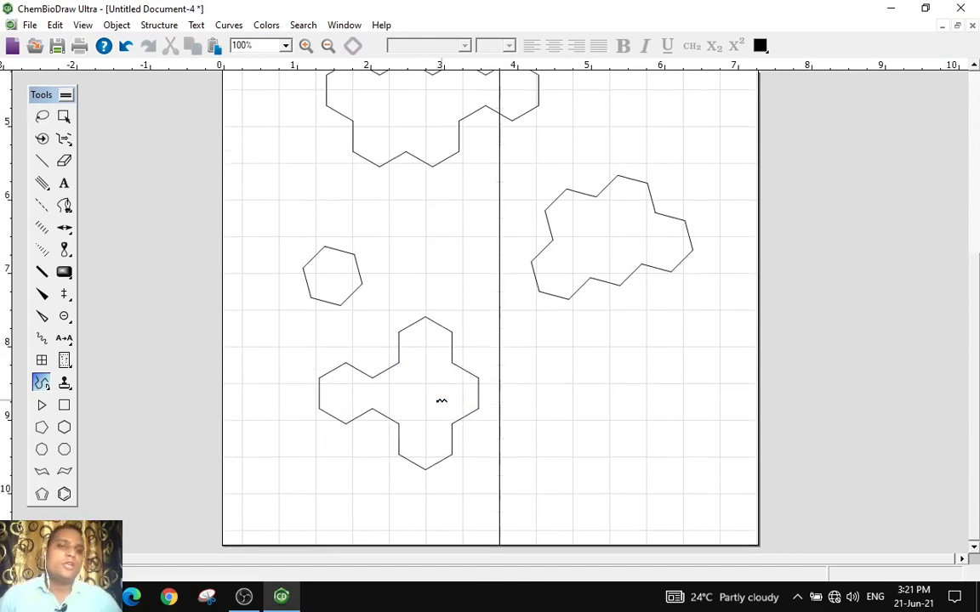
Insert a two-by-two table to the right of the cross-shaped ring with the Table tool
click(40, 360)
mouse_move(525, 351)
mouse_down()
mouse_move(645, 451)
mouse_move(722, 474)
mouse_move(737, 451)
mouse_up()
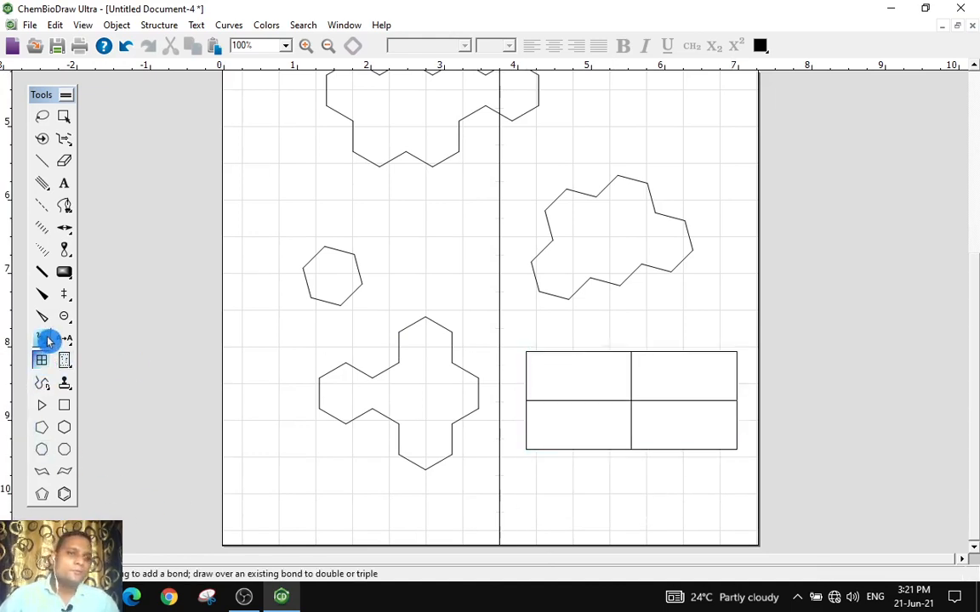
scroll(501, 317, up, 8)
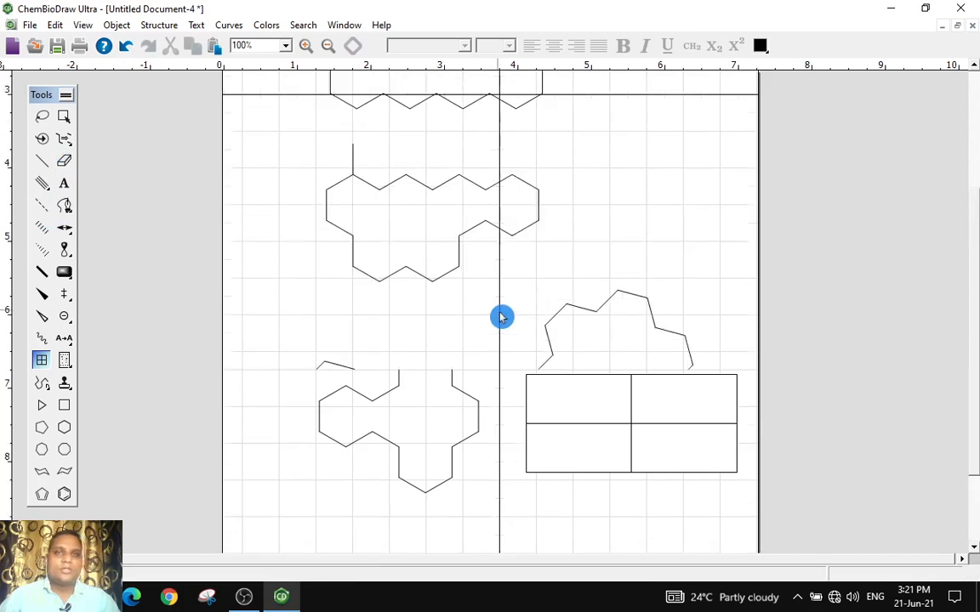
scroll(445, 333, down, 3)
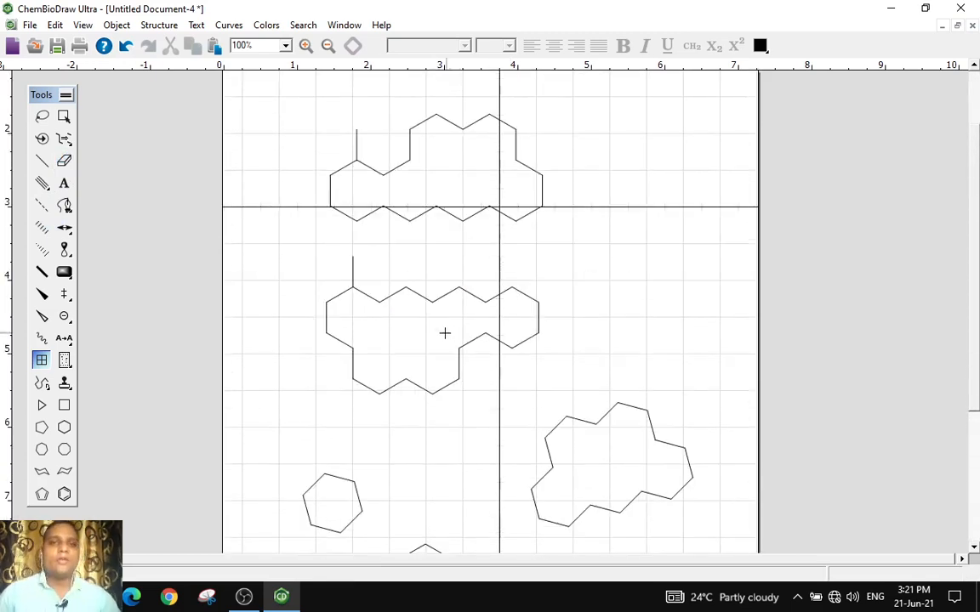
scroll(512, 382, down, 4)
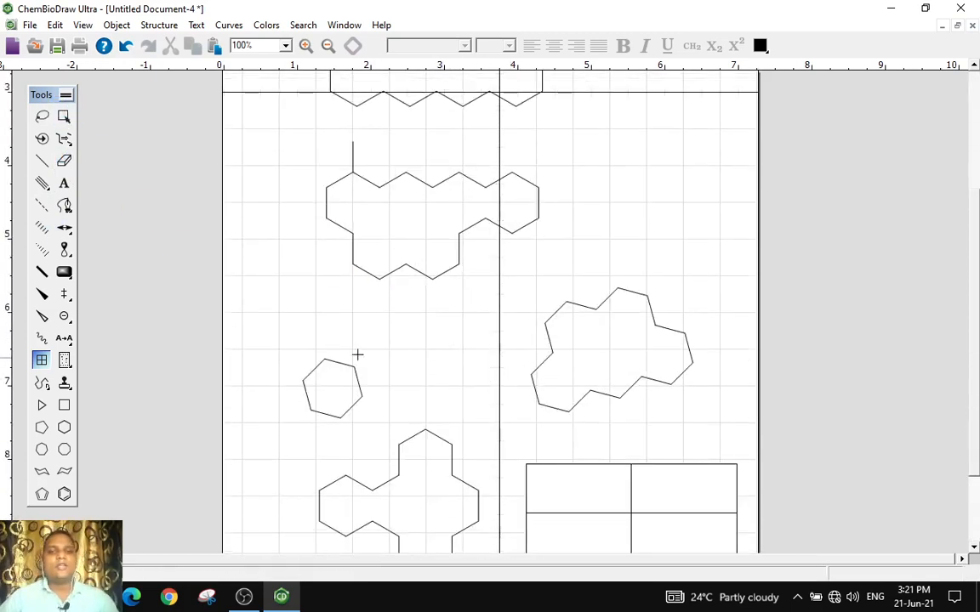
Select the small hexagon and move it up and to the left
click(65, 118)
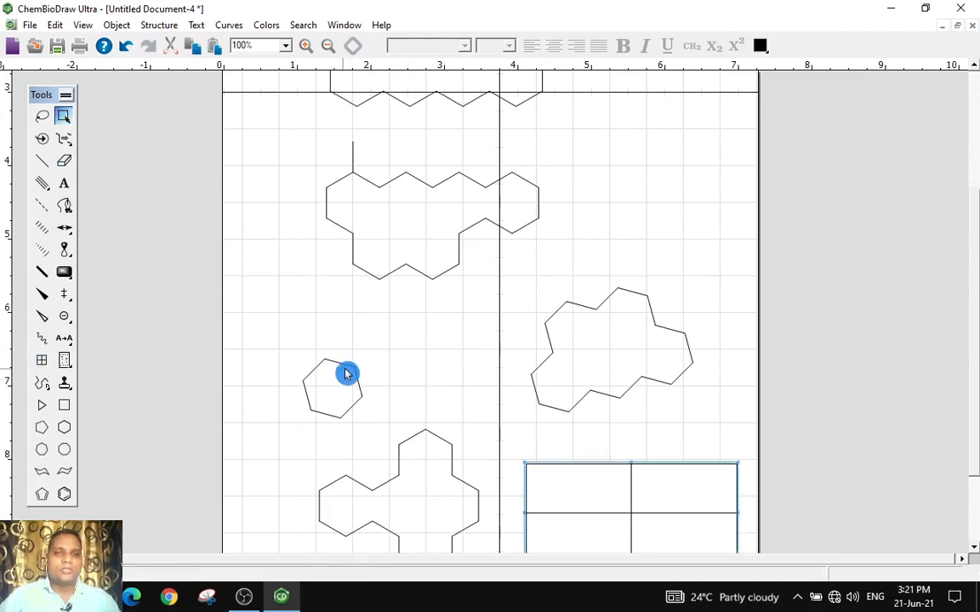
click(350, 400)
drag(350, 399, 317, 331)
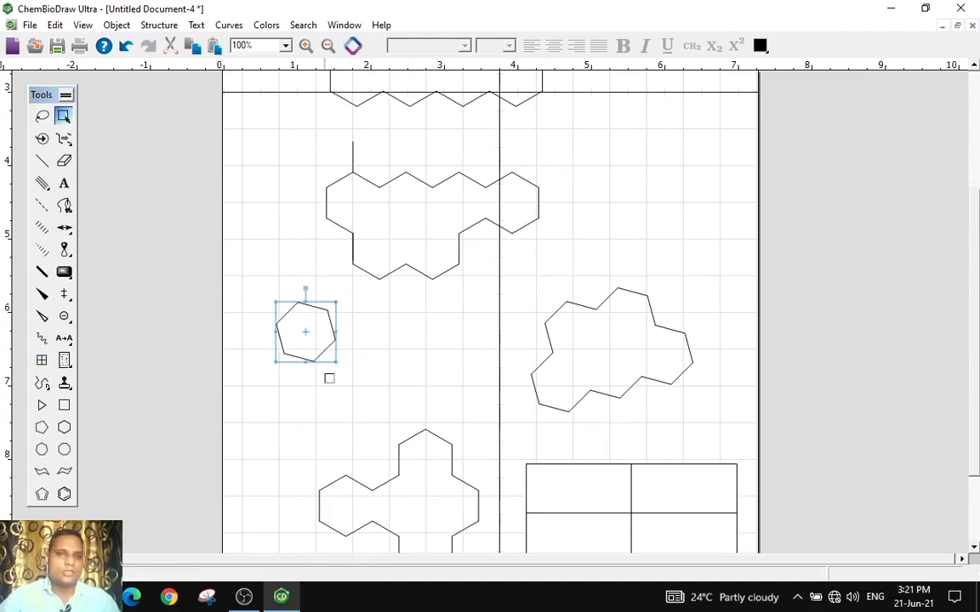
Zoom in and convert the selected hexagon's structure to a name
click(305, 45)
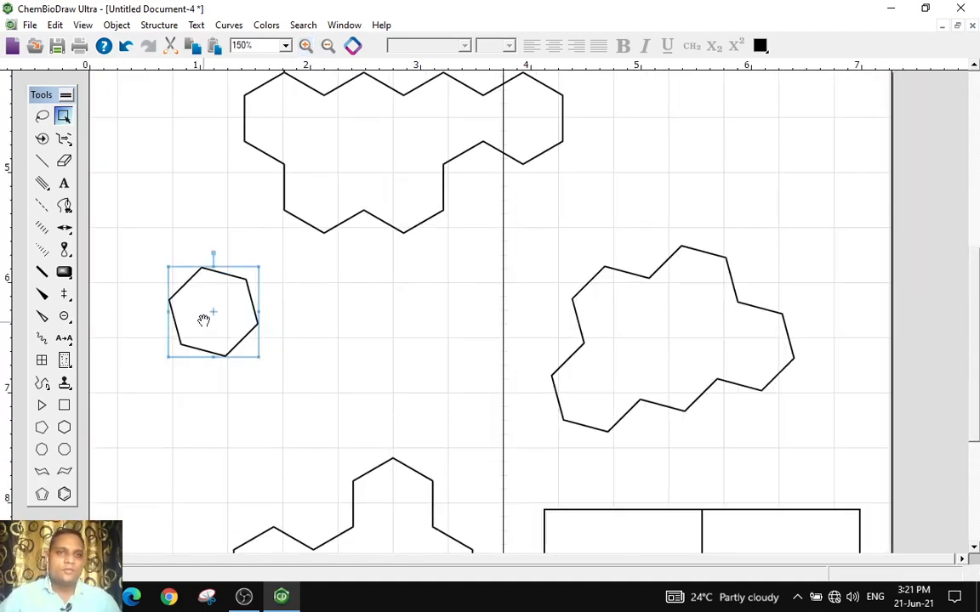
click(163, 30)
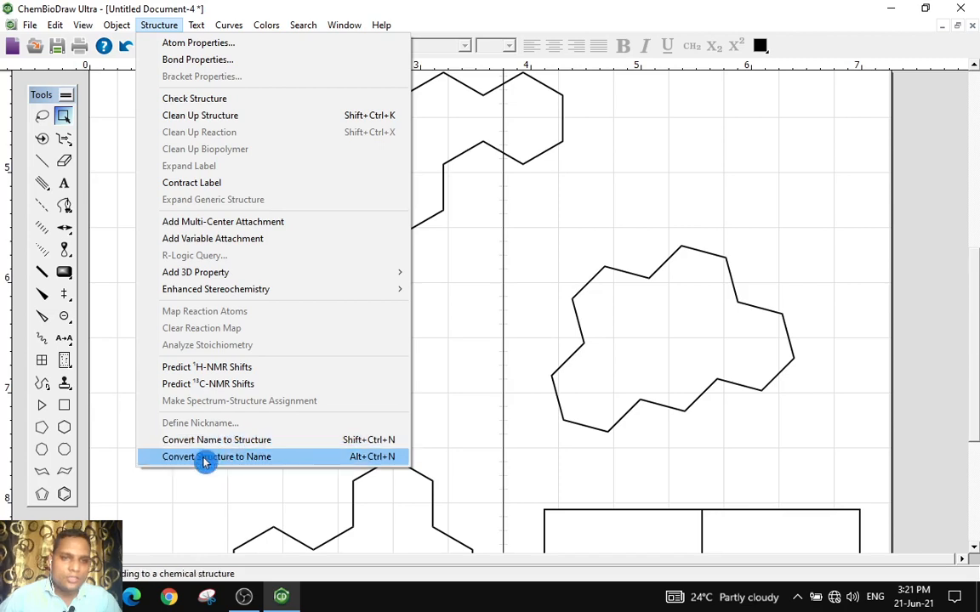
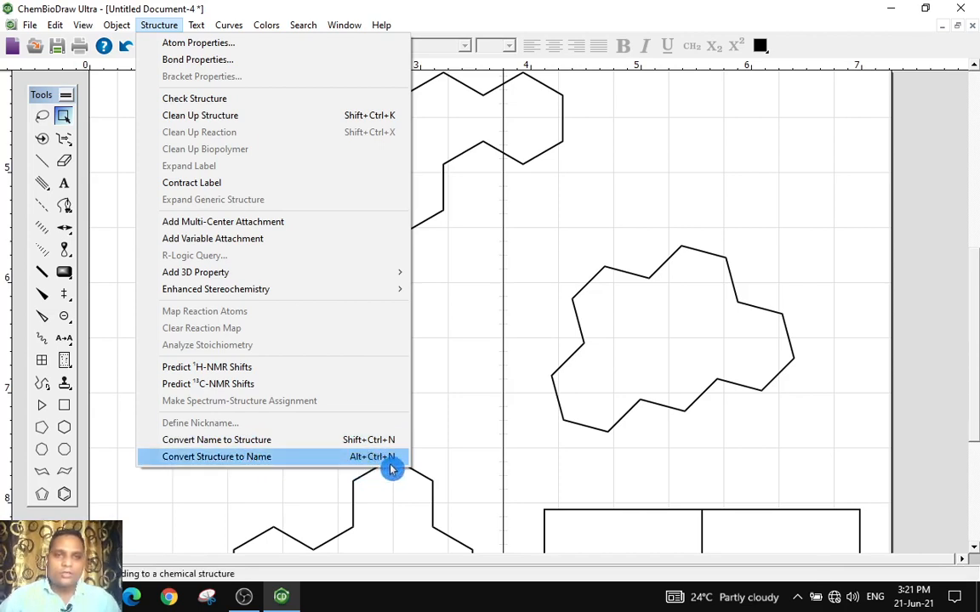
Convert the selected hexagon's structure to its name
click(219, 459)
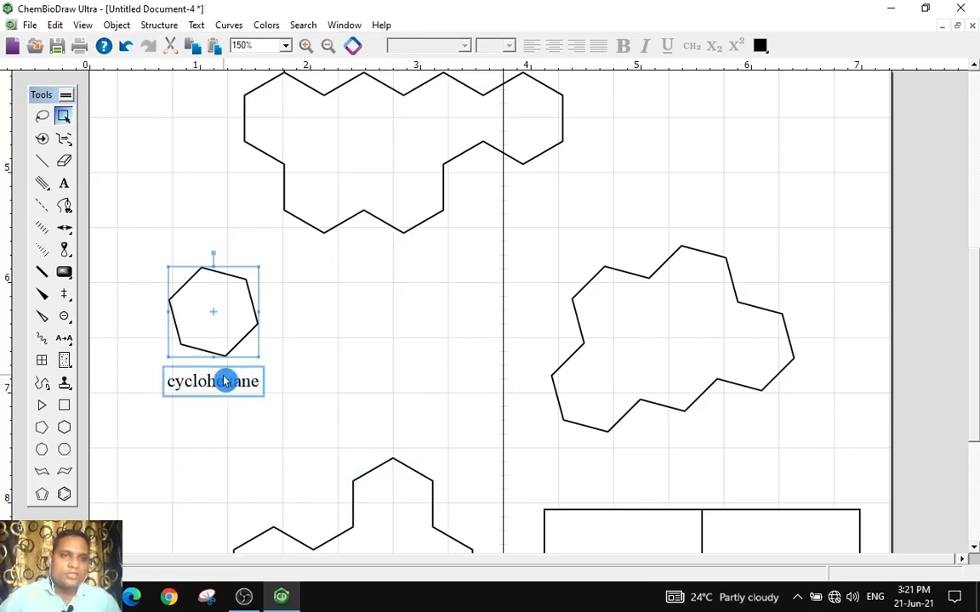
Place a benzene ring right of the cyclohexane and attach a two-bond ethyl chain to its upper-right vertex
click(64, 494)
click(345, 357)
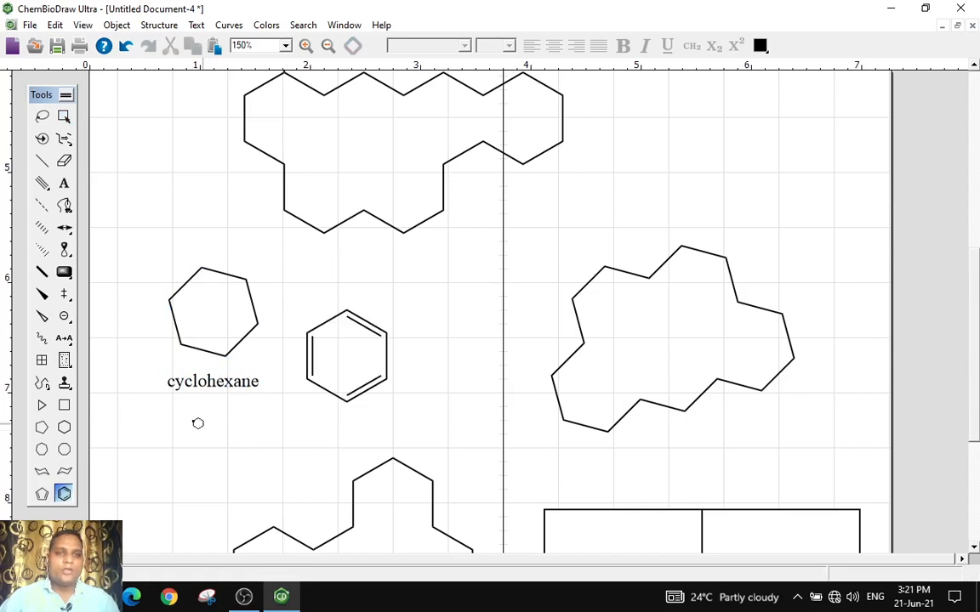
click(39, 169)
click(387, 333)
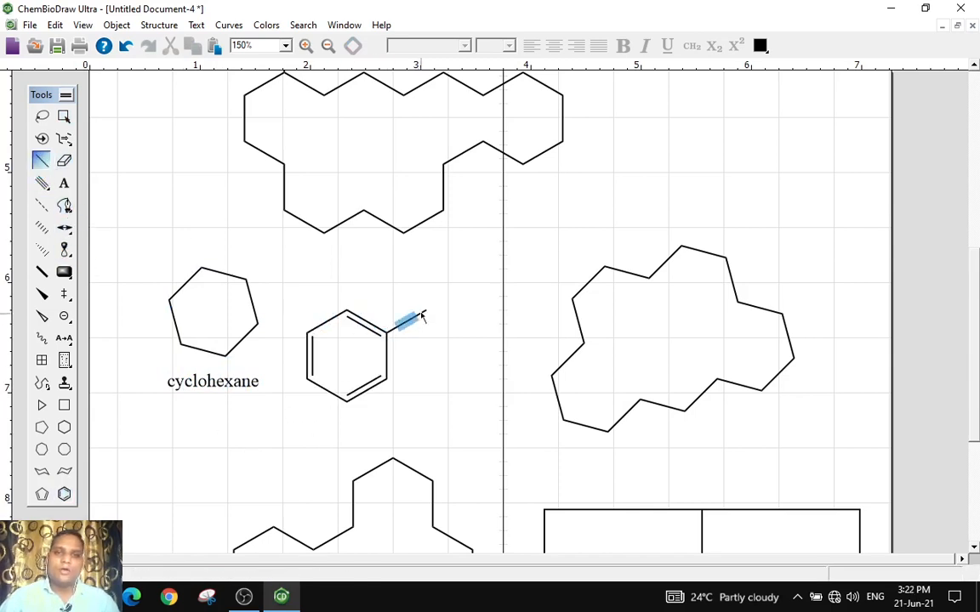
click(426, 311)
Select the ethylbenzene structure, move it slightly up, and convert its structure to a name
click(68, 119)
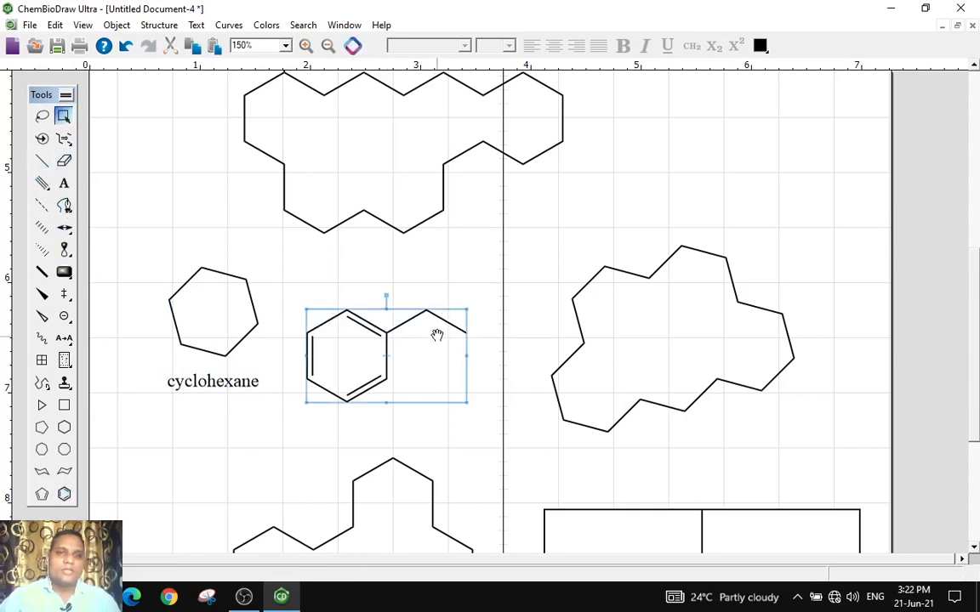
drag(437, 334, 453, 307)
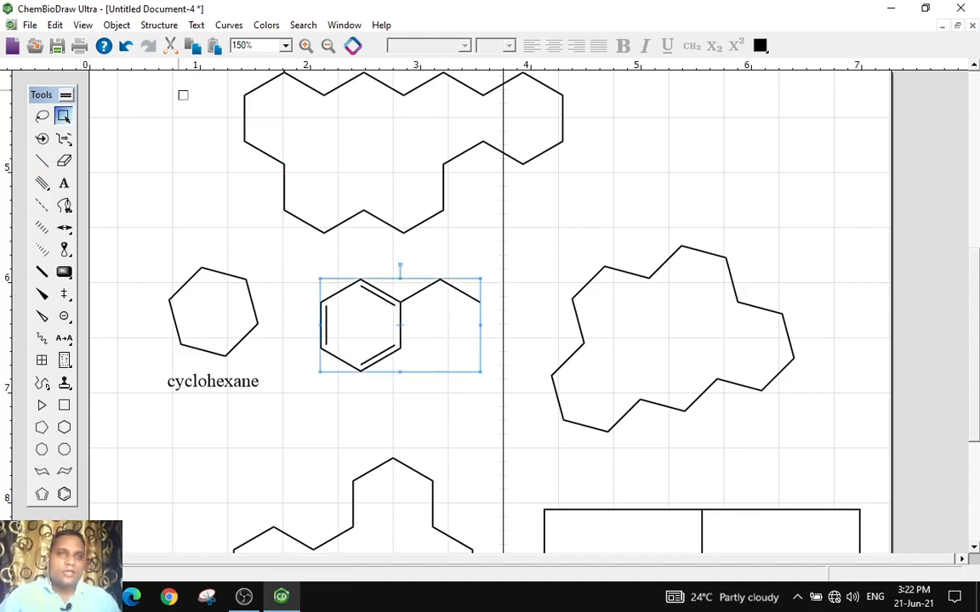
click(159, 25)
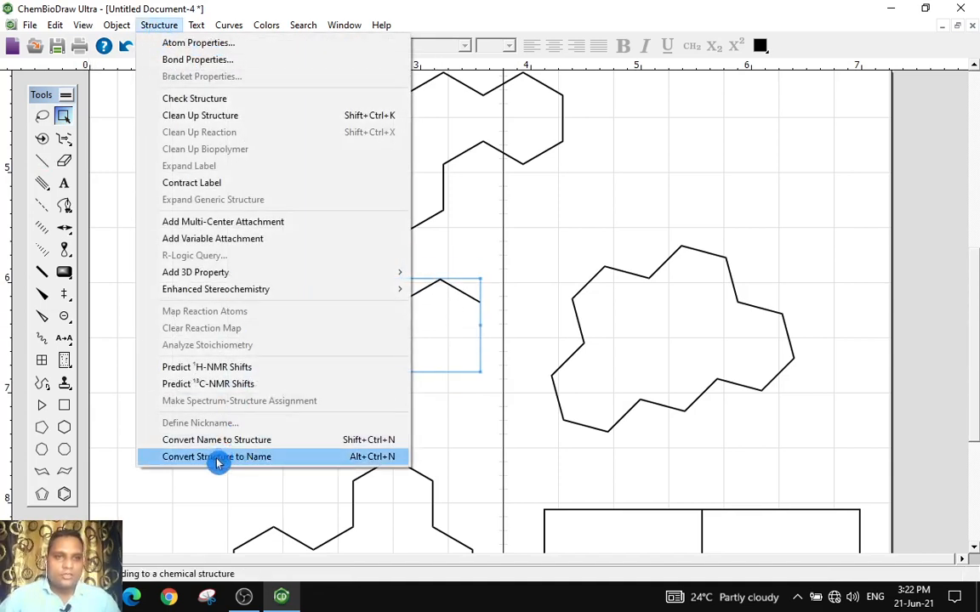
click(245, 459)
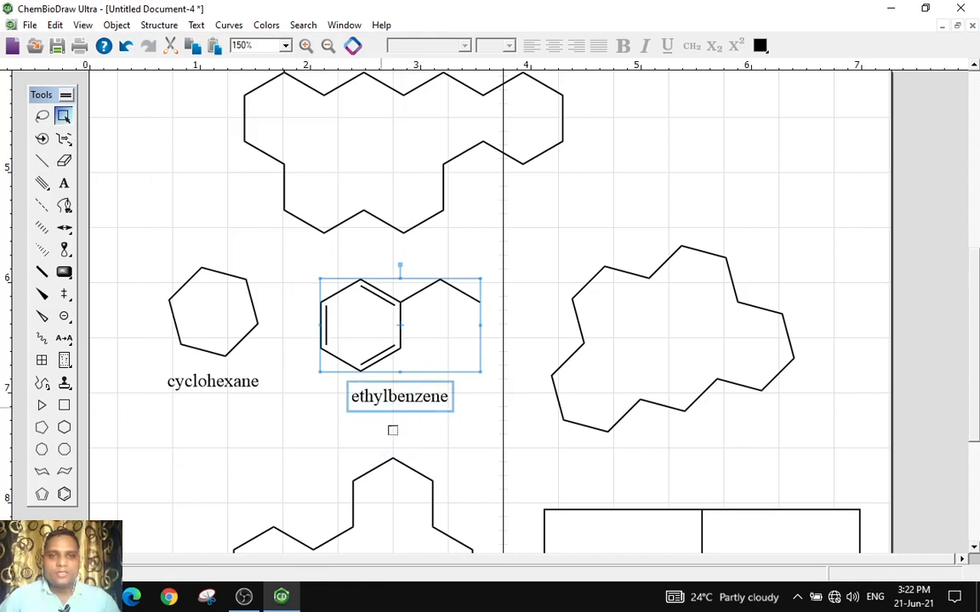
Select the large ring on the right and convert its structure to a name
click(654, 273)
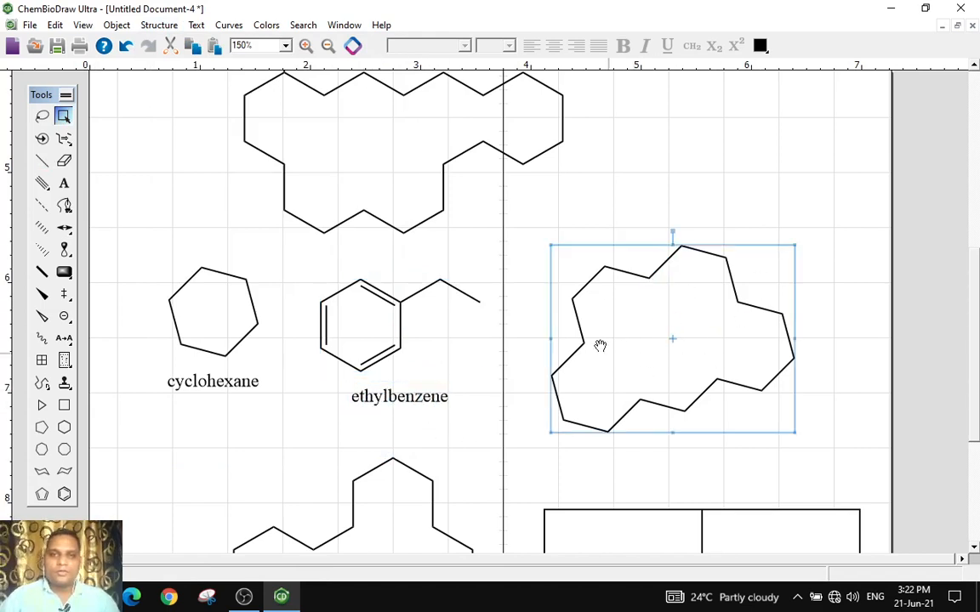
click(159, 25)
click(233, 461)
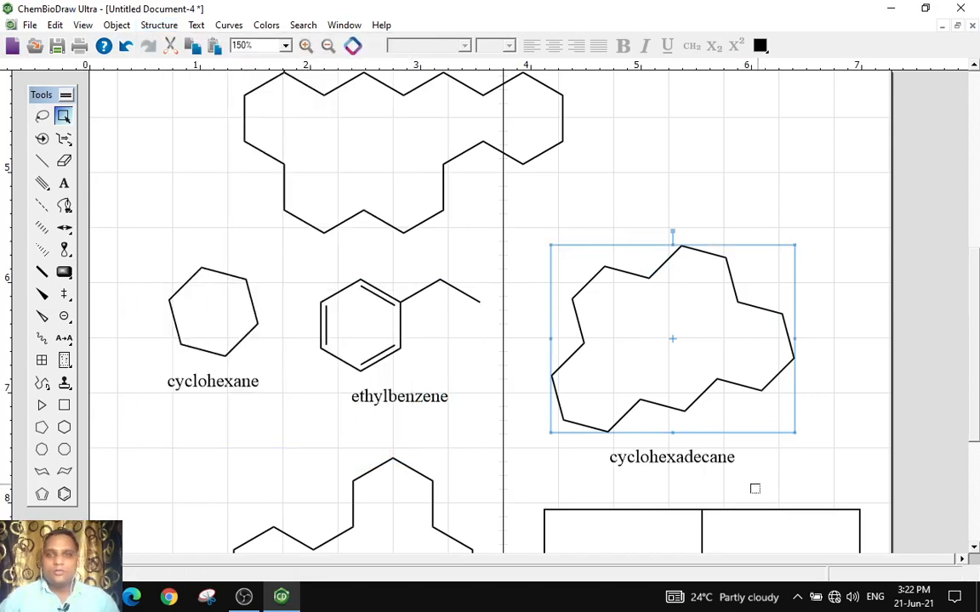
click(709, 469)
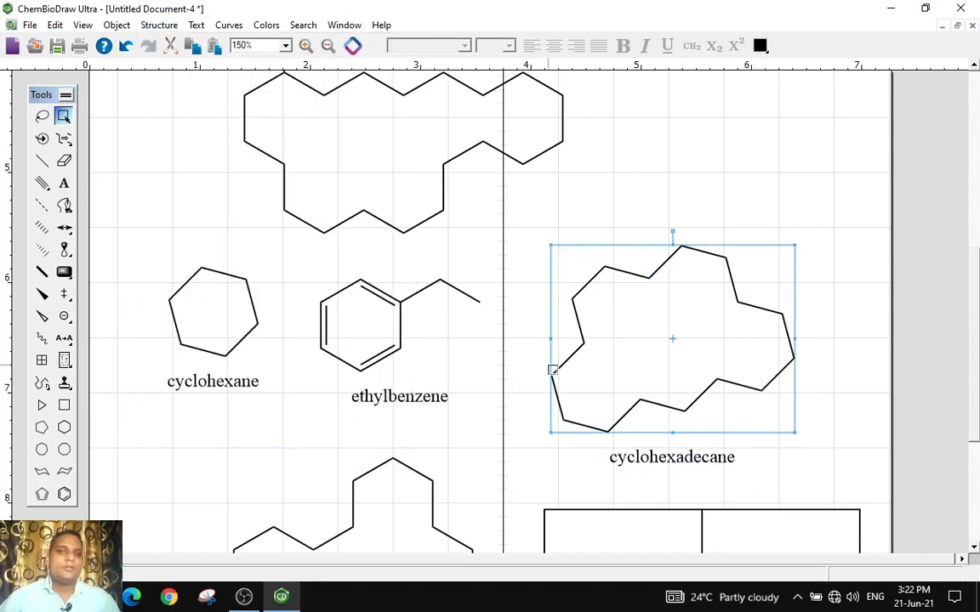
Select and copy the cyclohexadecane label text under the large ring
scroll(496, 350, down, 3)
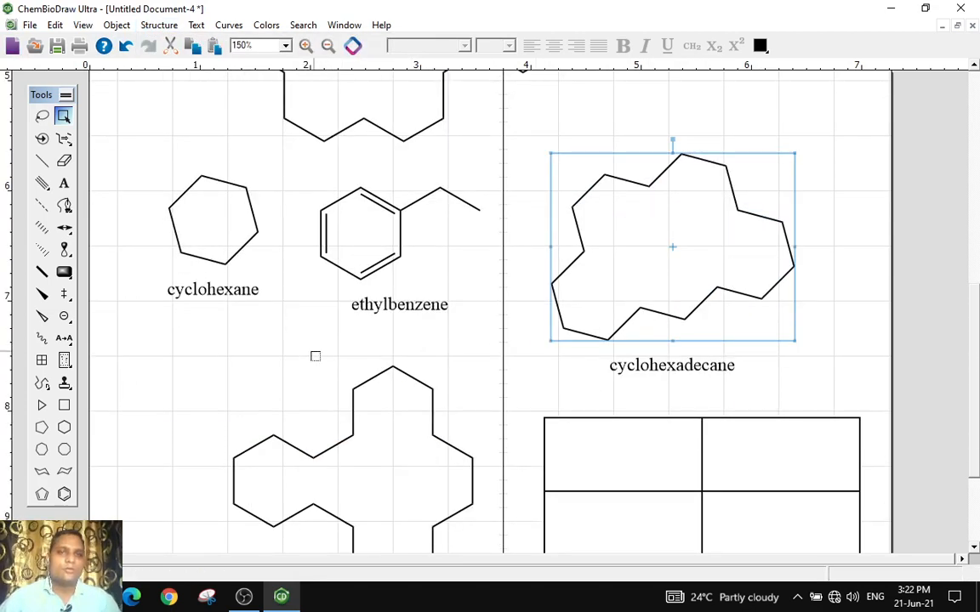
double_click(685, 371)
click(64, 184)
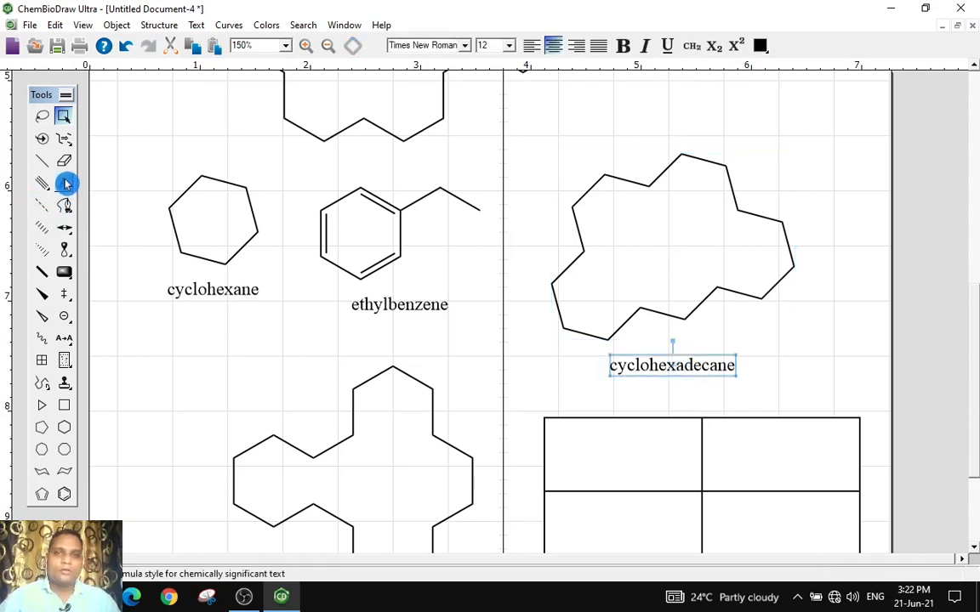
click(618, 366)
key(ctrl+c)
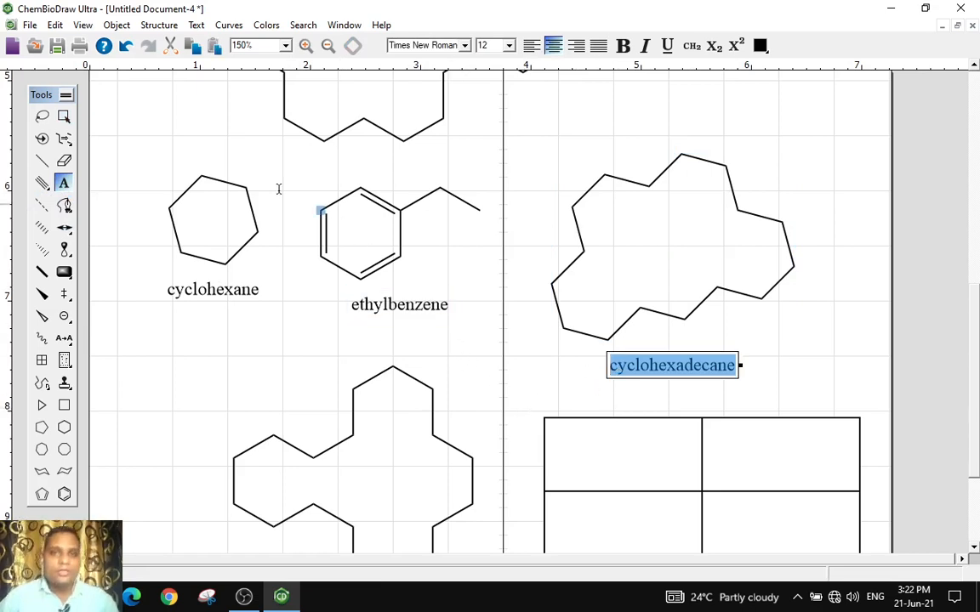
In a new document, convert the pasted name cyclohexadecane to a structure, keeping the name below it
click(12, 45)
click(154, 27)
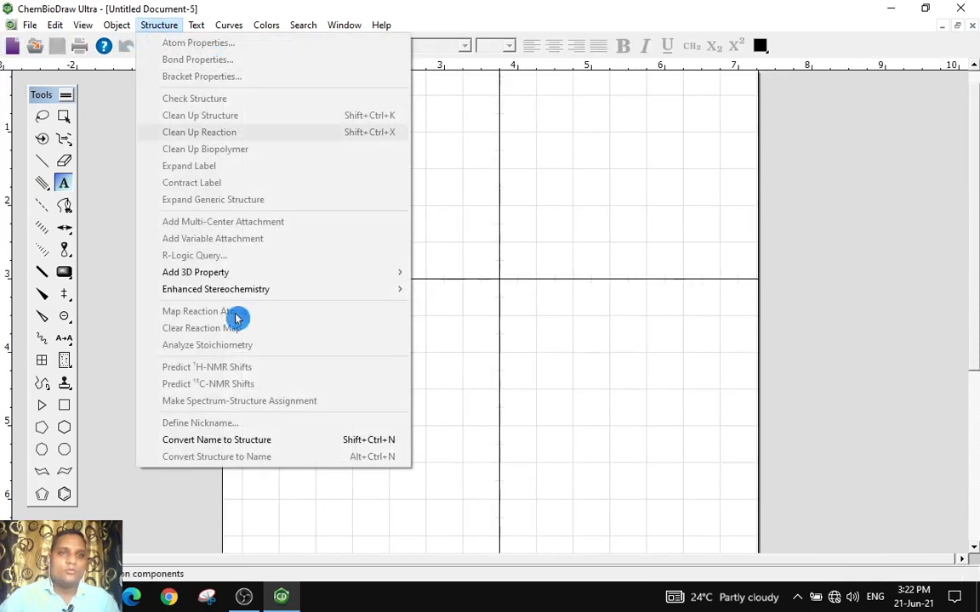
click(226, 441)
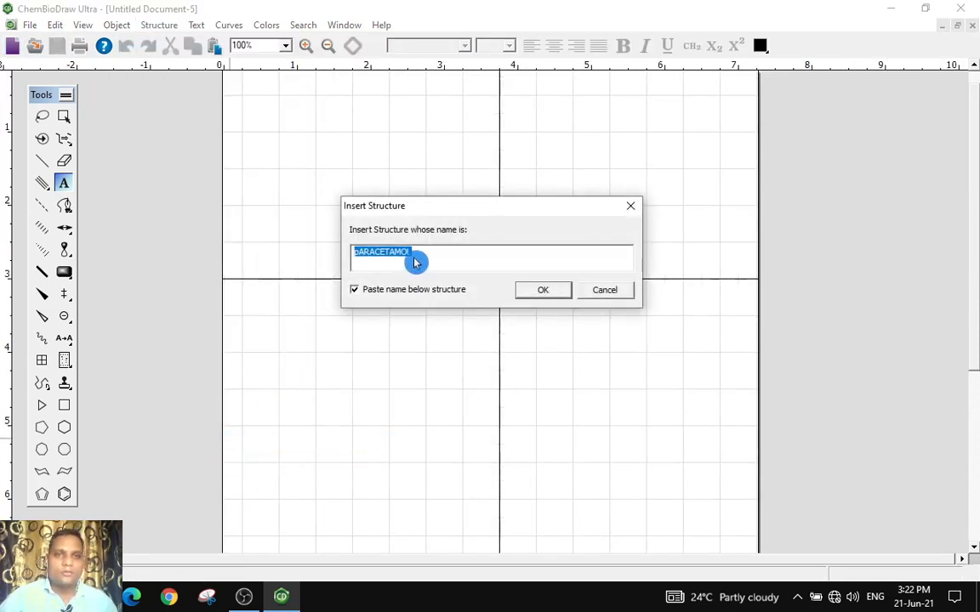
key(ctrl+v)
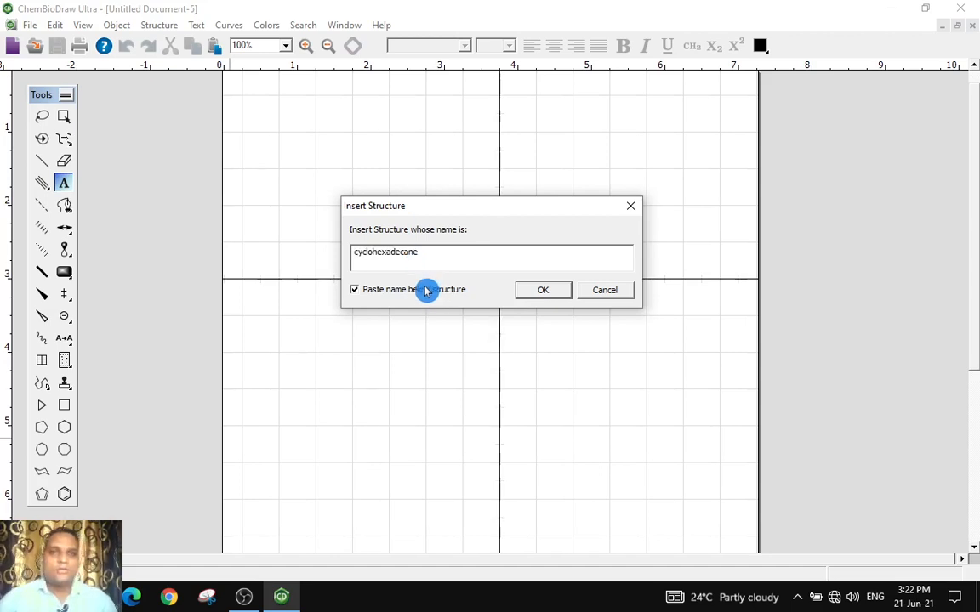
click(547, 293)
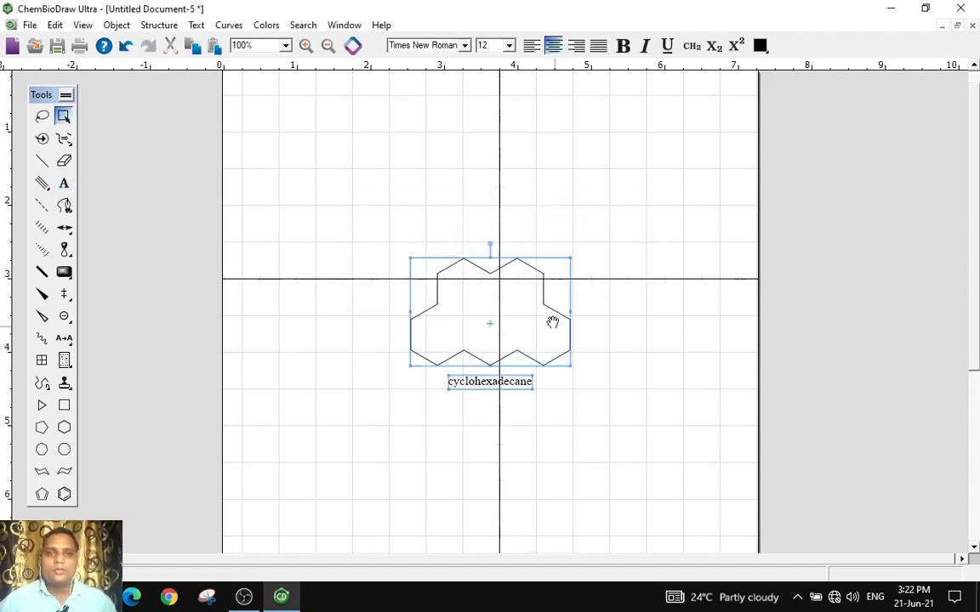
Move the cyclohexadecane structure and its name to the upper left of the page
drag(523, 307, 393, 149)
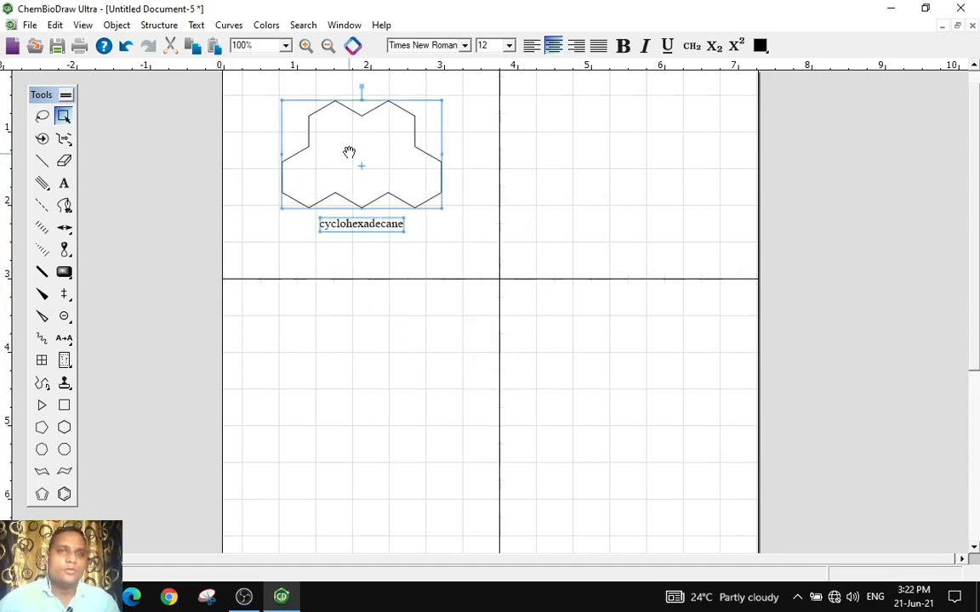
click(160, 26)
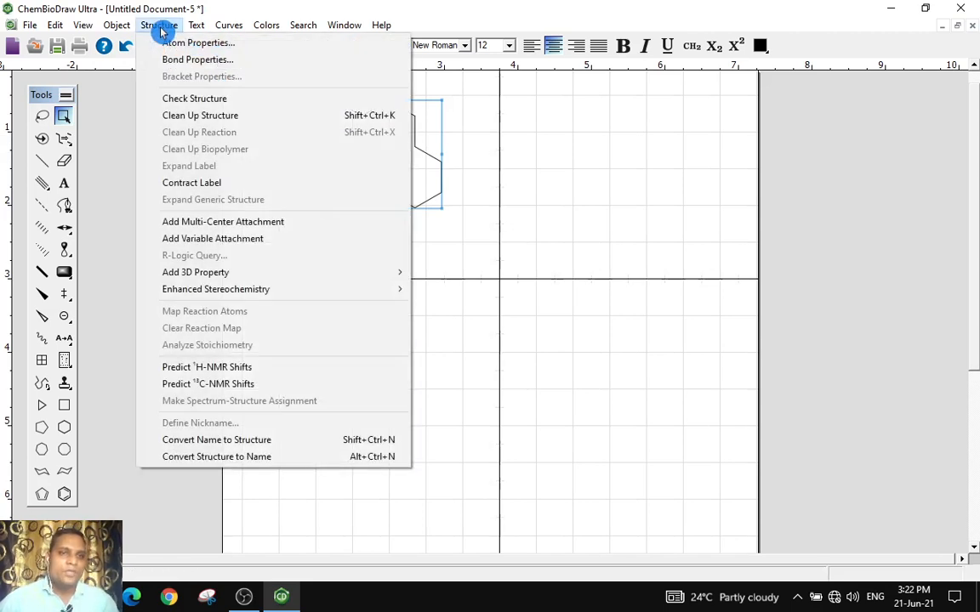
click(521, 206)
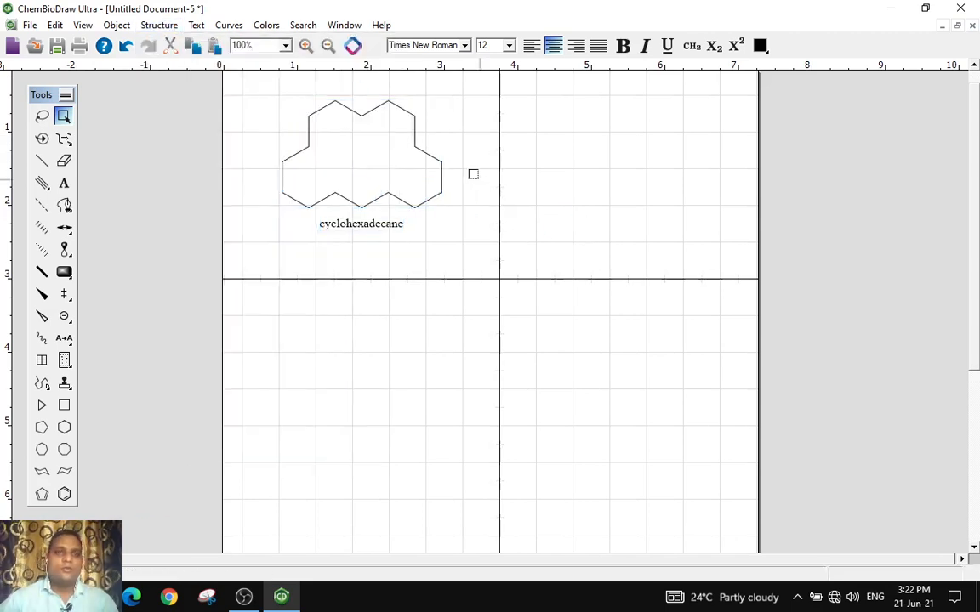
click(374, 158)
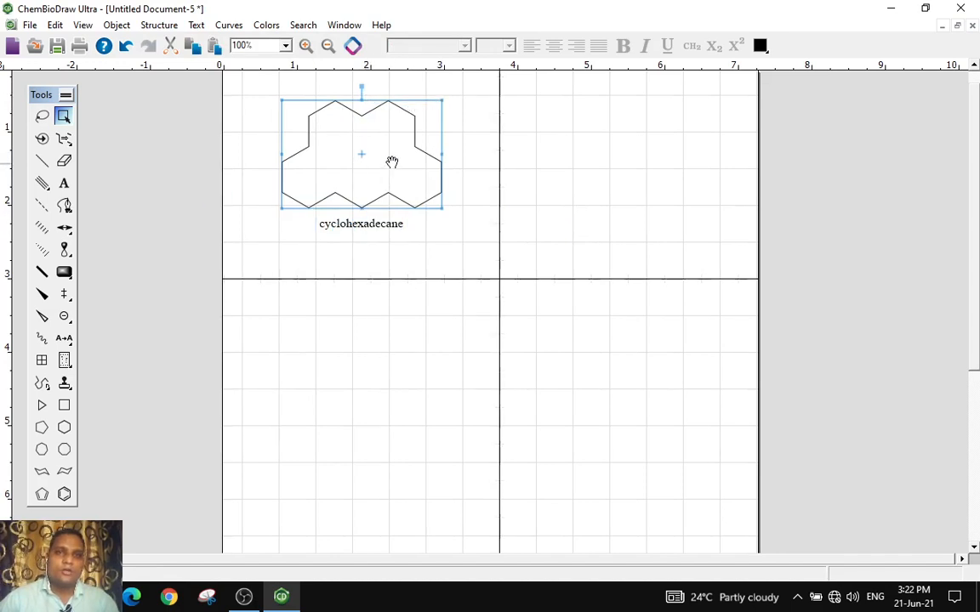
click(595, 163)
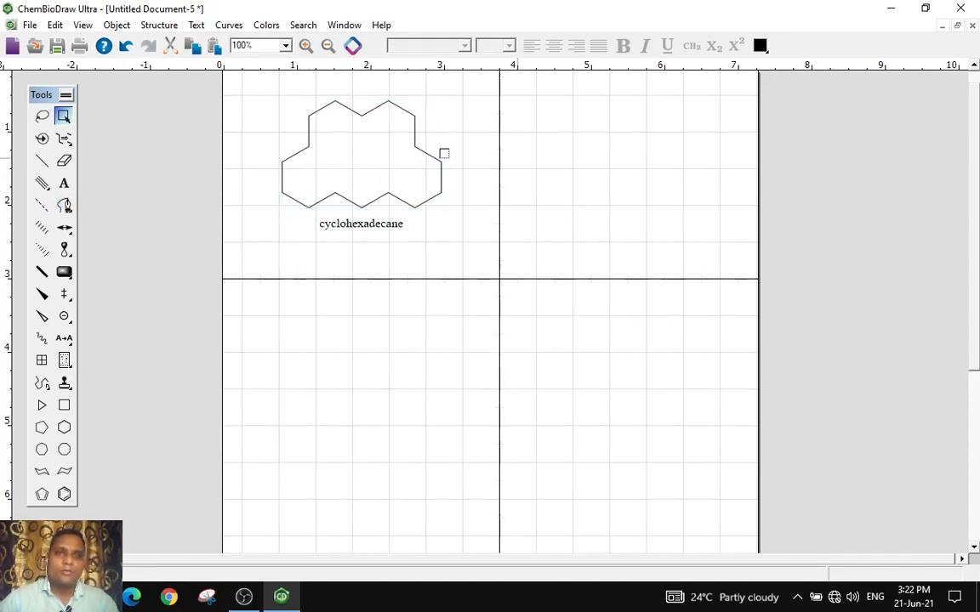
Drag several ring atoms inward to distort the cyclohexadecane ring
click(360, 120)
drag(361, 121, 362, 130)
drag(414, 151, 398, 157)
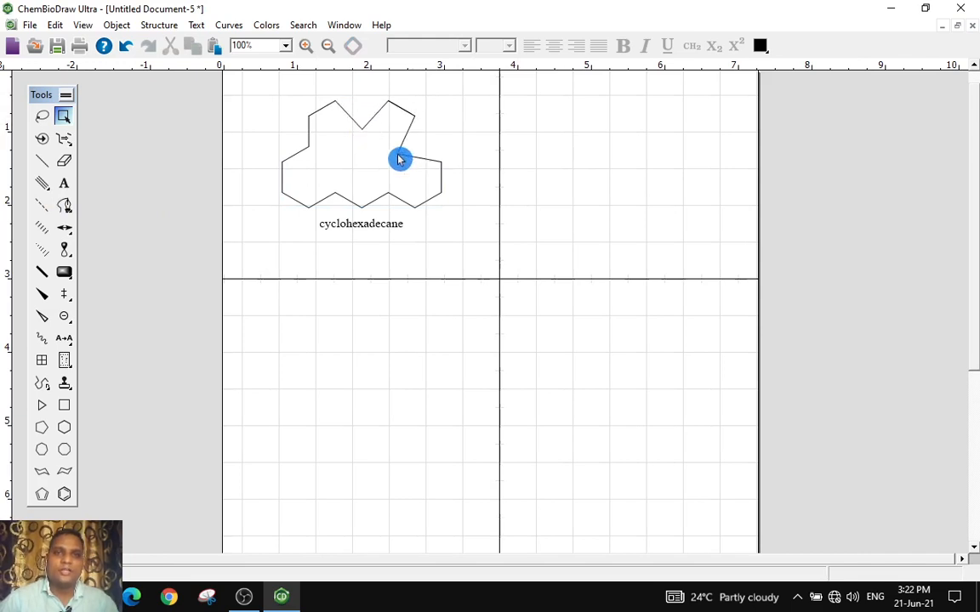
drag(390, 197, 335, 169)
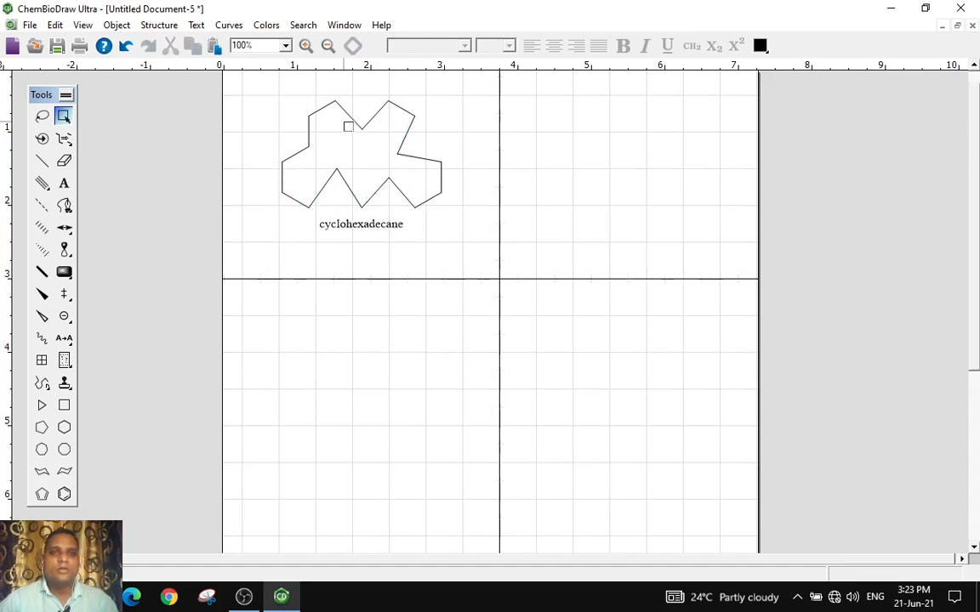
Select the distorted ring, zoom in to 150%, and apply Clean Up Structure twice
double_click(343, 108)
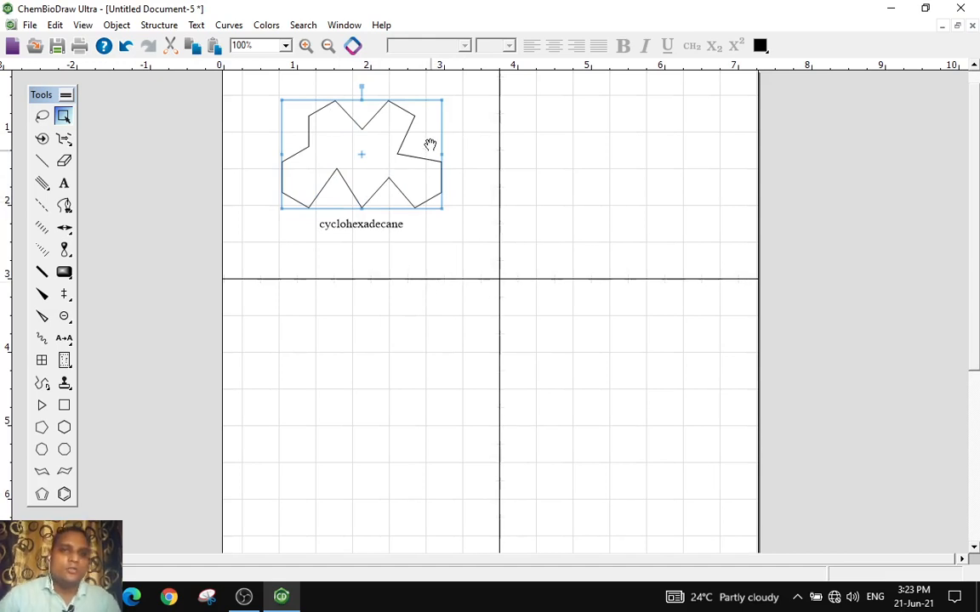
click(307, 46)
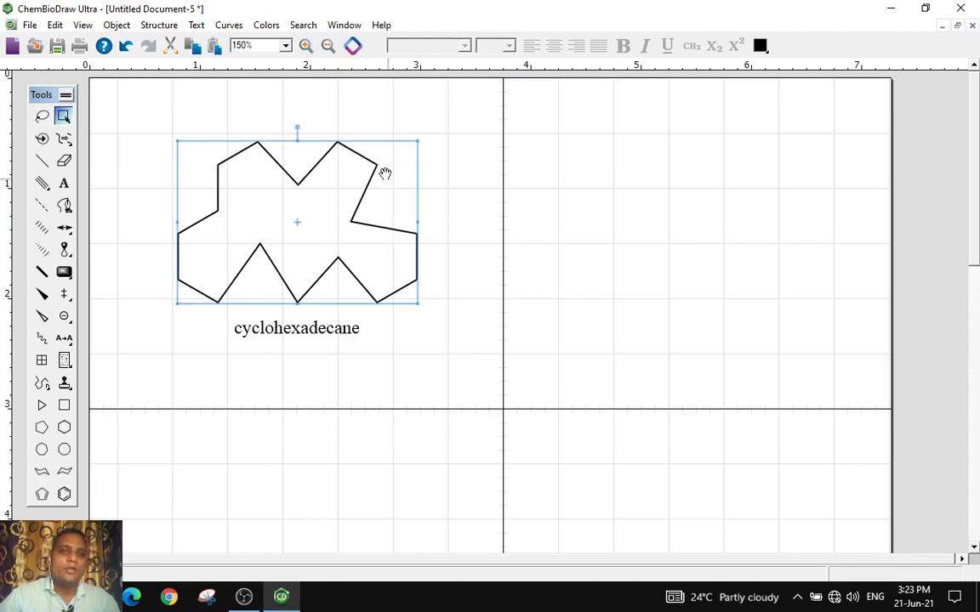
click(166, 26)
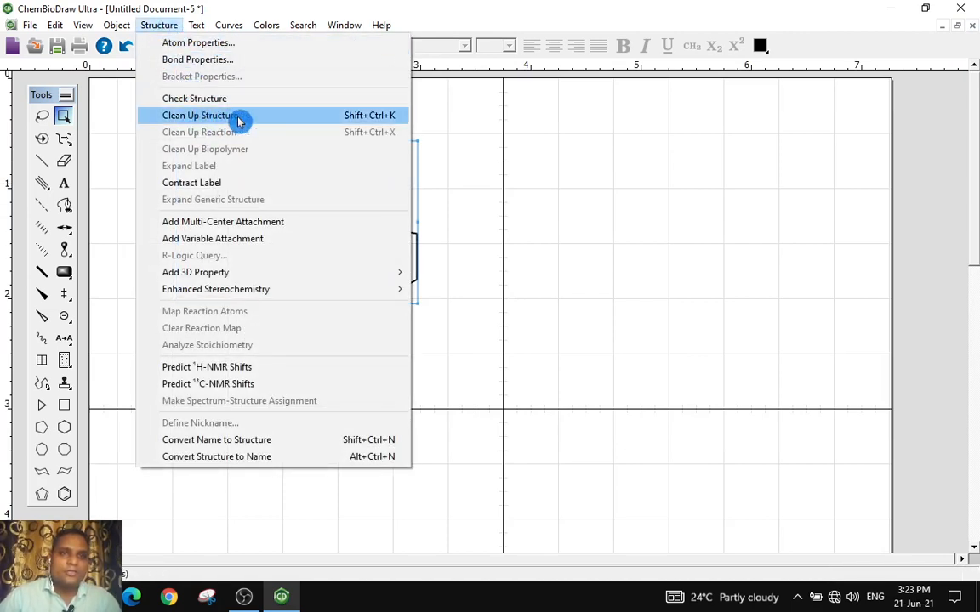
click(200, 114)
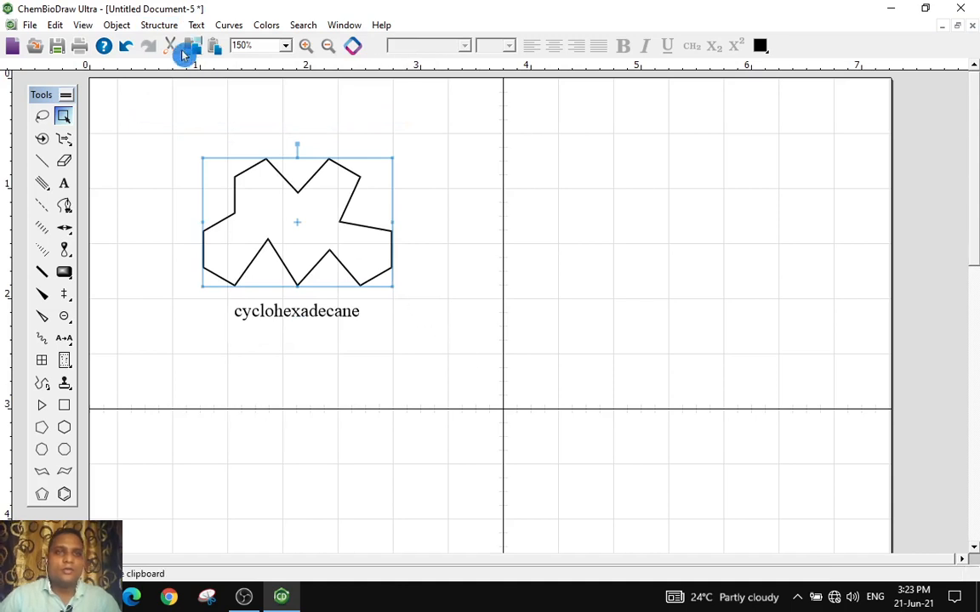
click(164, 26)
click(204, 115)
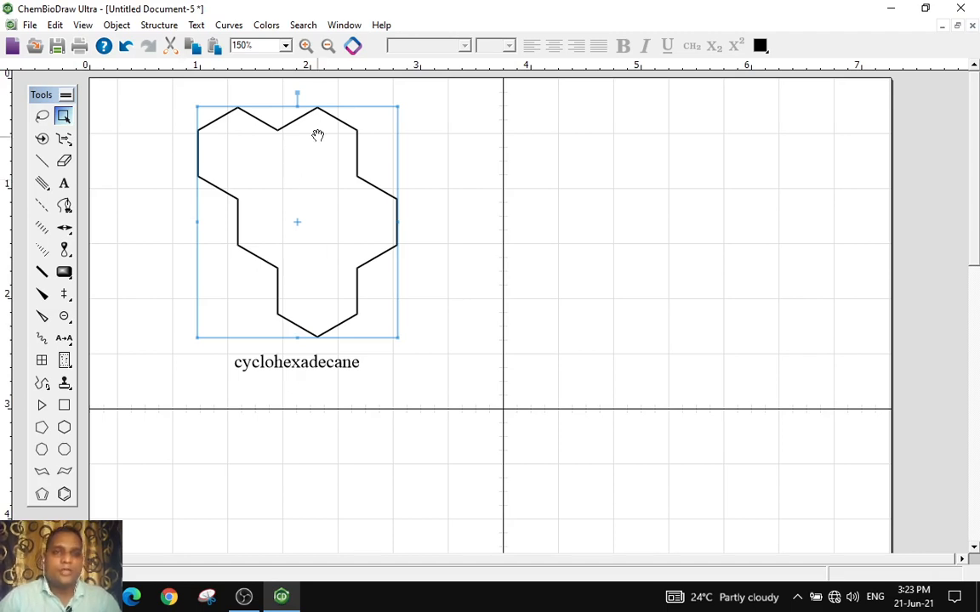
Predict the 1H-NMR shifts for the selected cyclohexadecane structure
click(247, 141)
drag(249, 197, 435, 342)
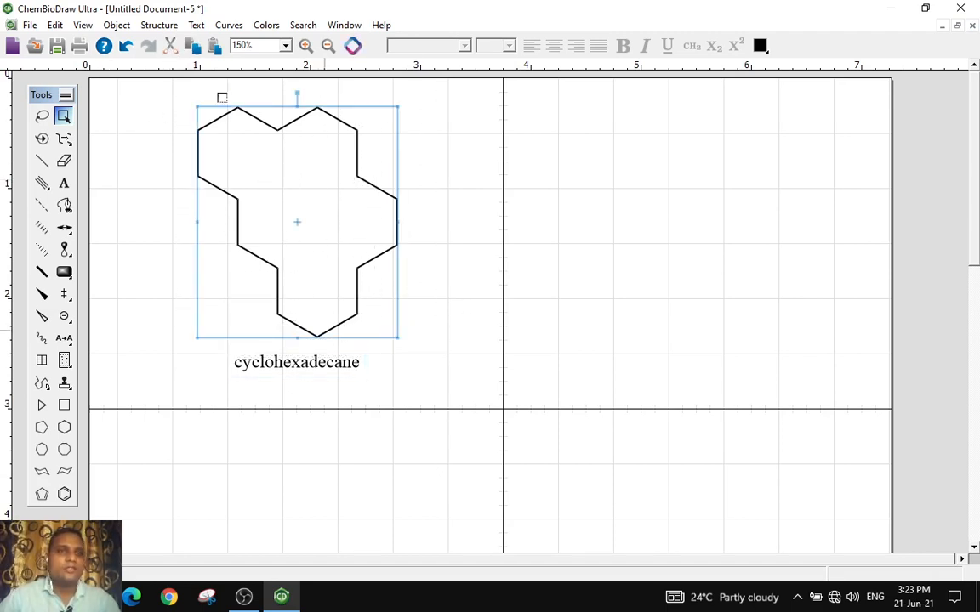
click(161, 26)
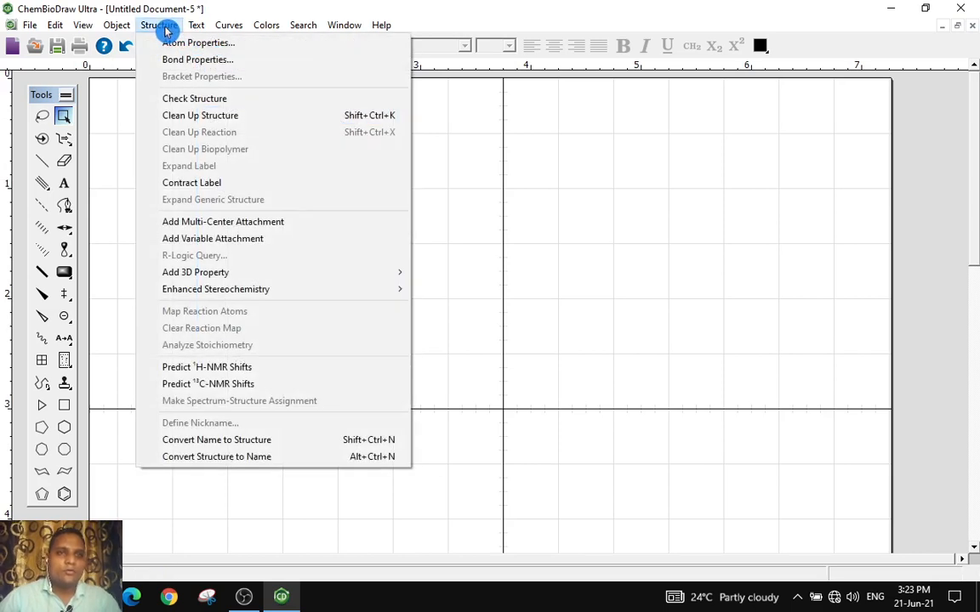
click(235, 369)
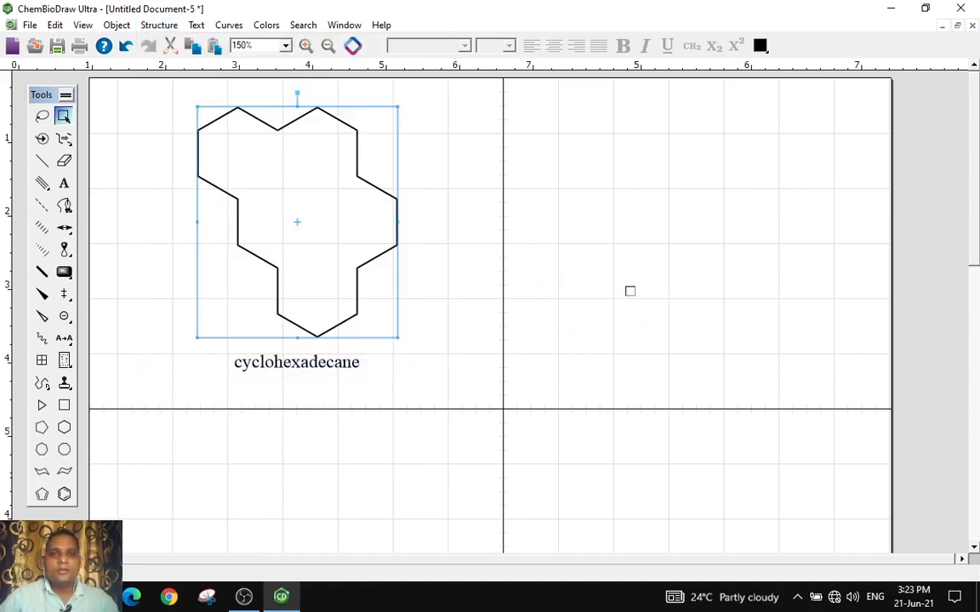
click(495, 341)
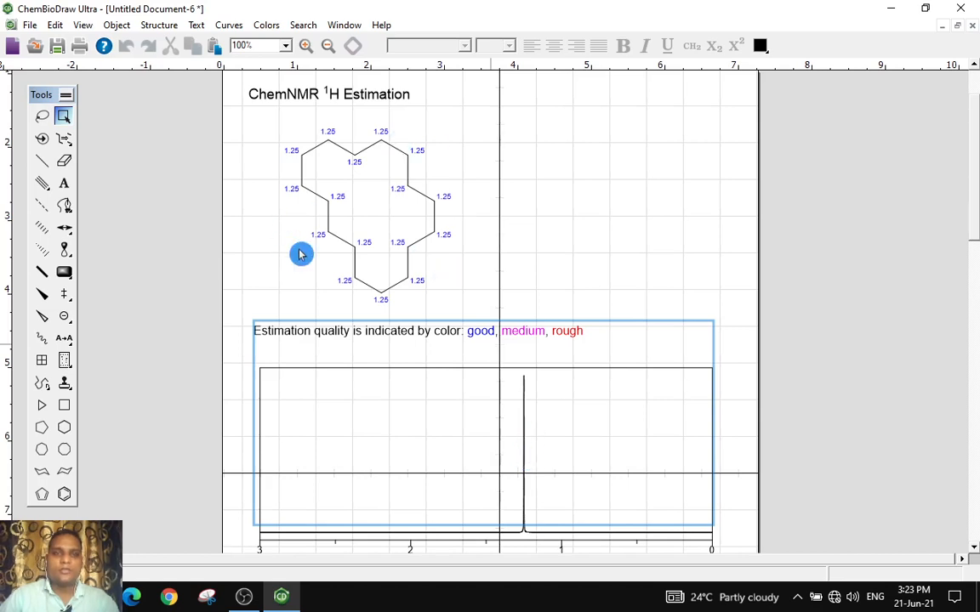
Scroll through the predicted 1H-NMR spectrum and the prediction protocol below it
scroll(523, 382, down, 1)
click(519, 348)
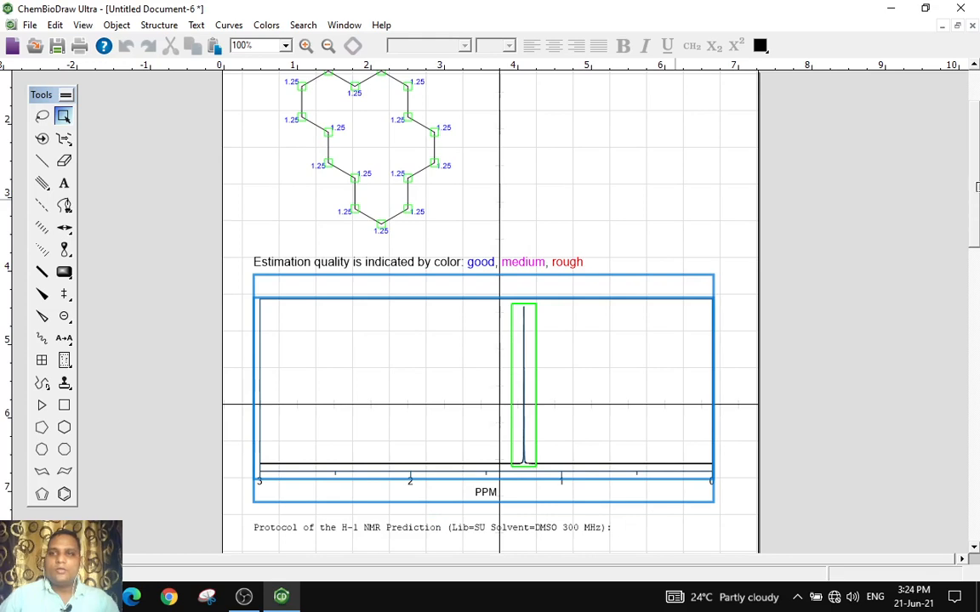
click(970, 176)
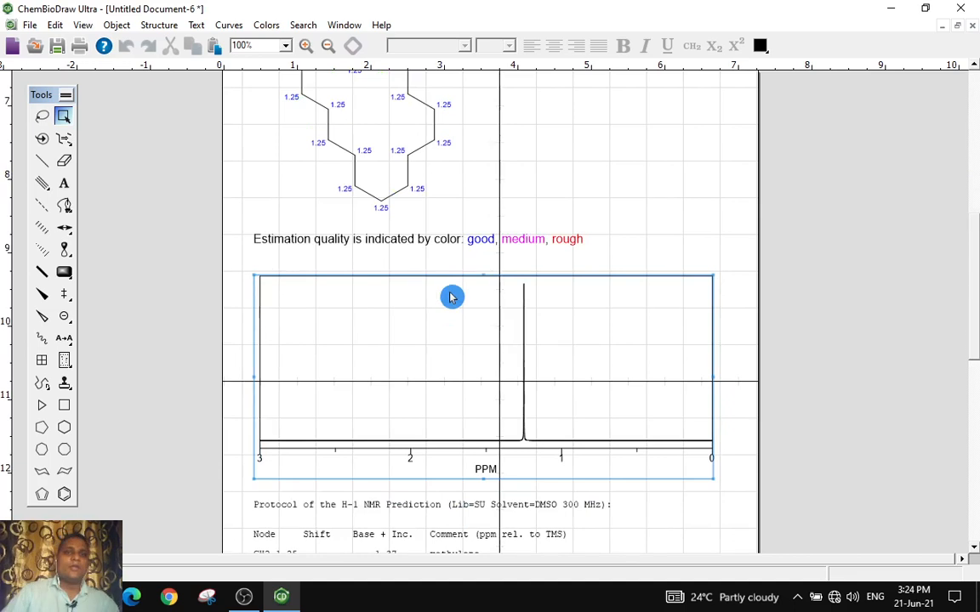
Draw a benzene ring with a three-carbon side chain beside the cyclohexadecane structure
scroll(452, 297, up, 5)
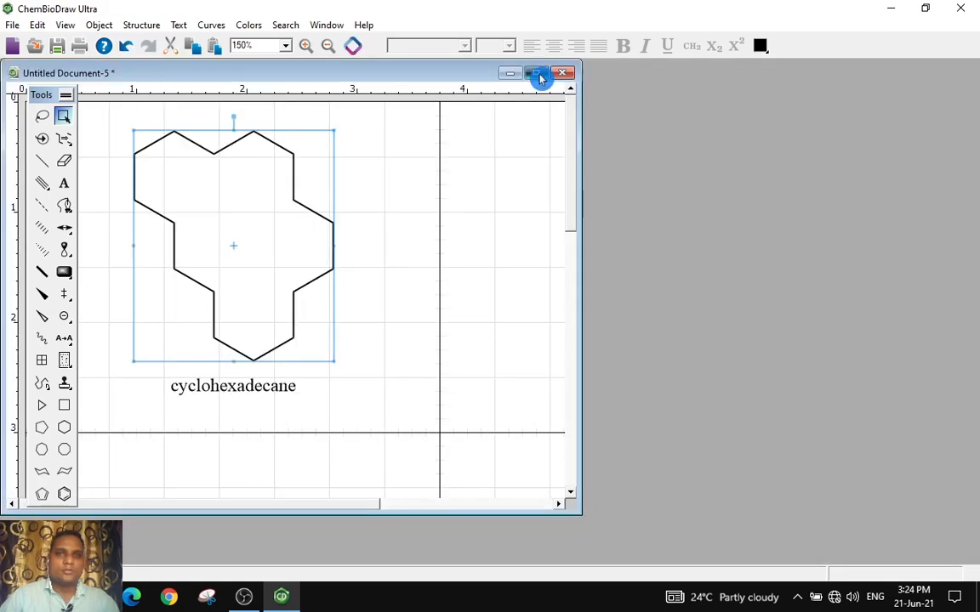
click(538, 73)
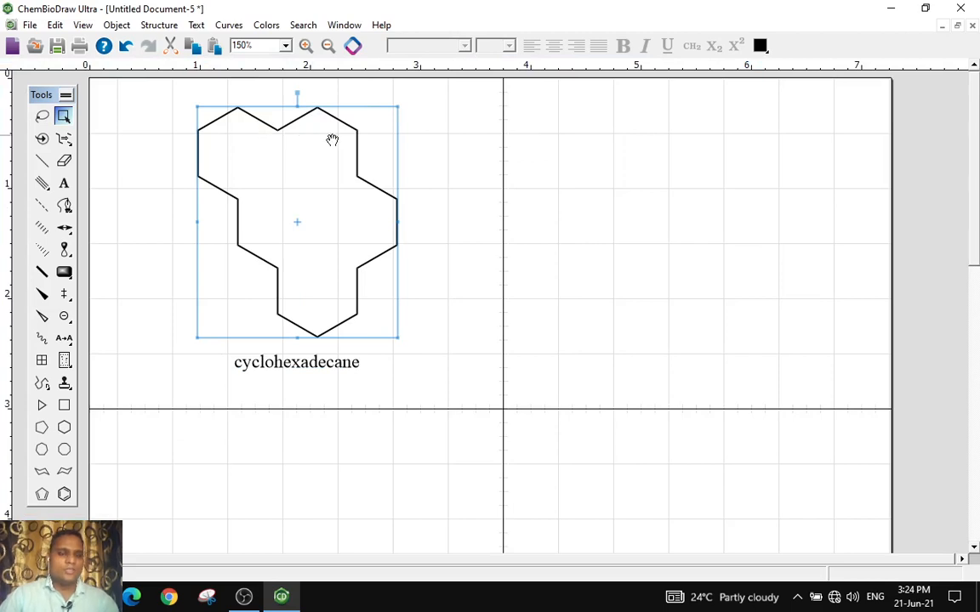
click(64, 494)
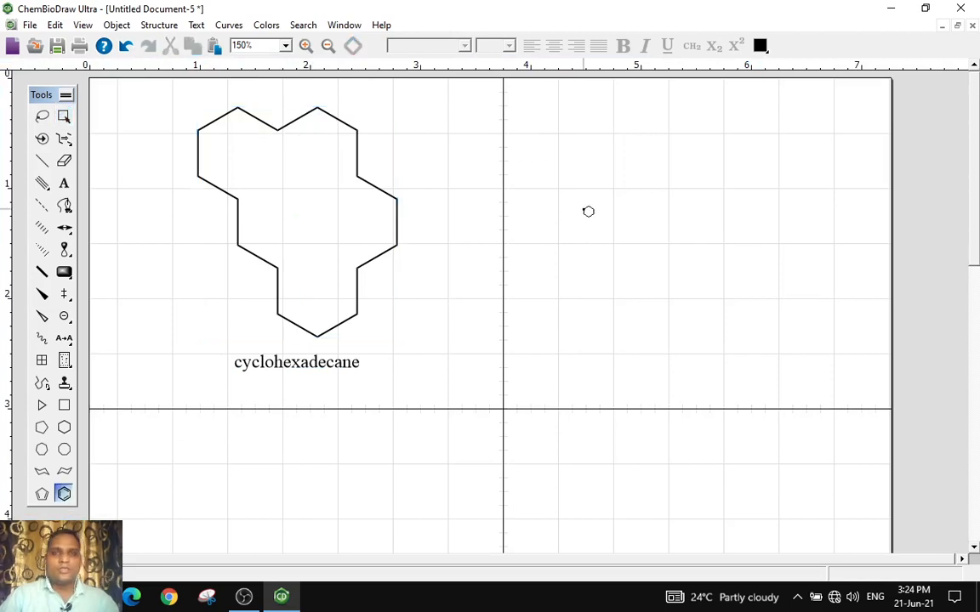
click(587, 211)
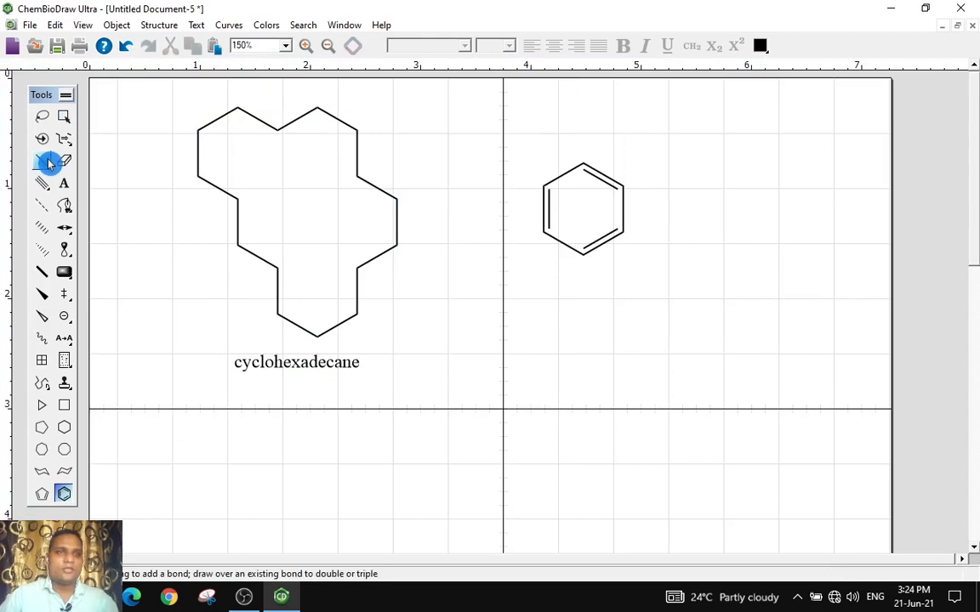
click(47, 162)
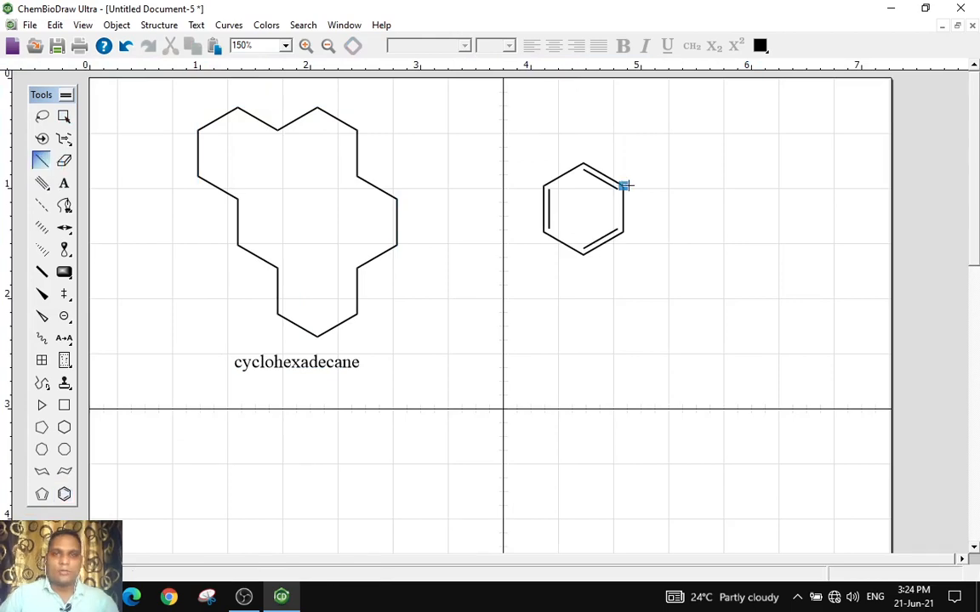
click(703, 185)
Select the propylbenzene structure and predict its 13C-NMR shifts
click(63, 115)
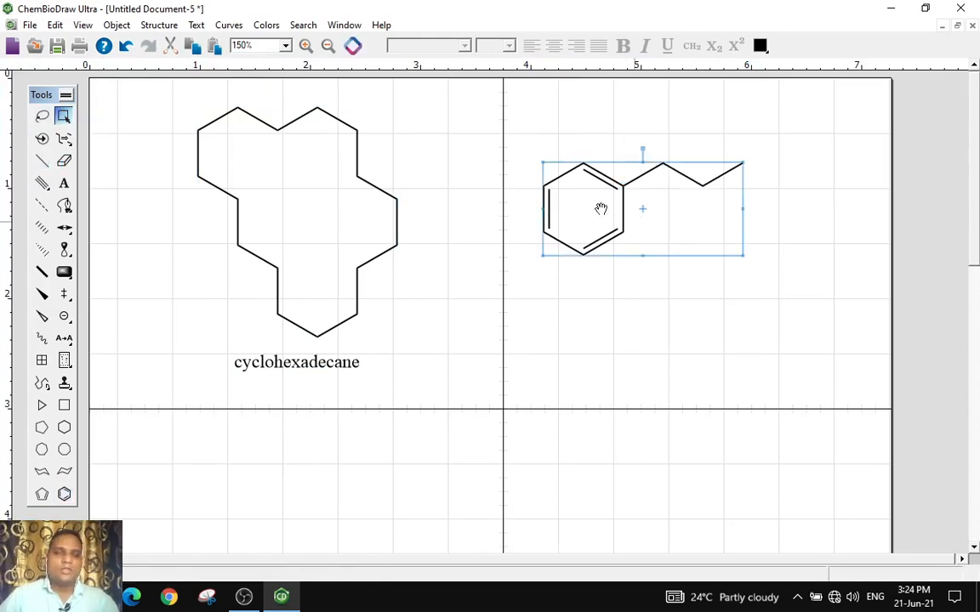
click(160, 25)
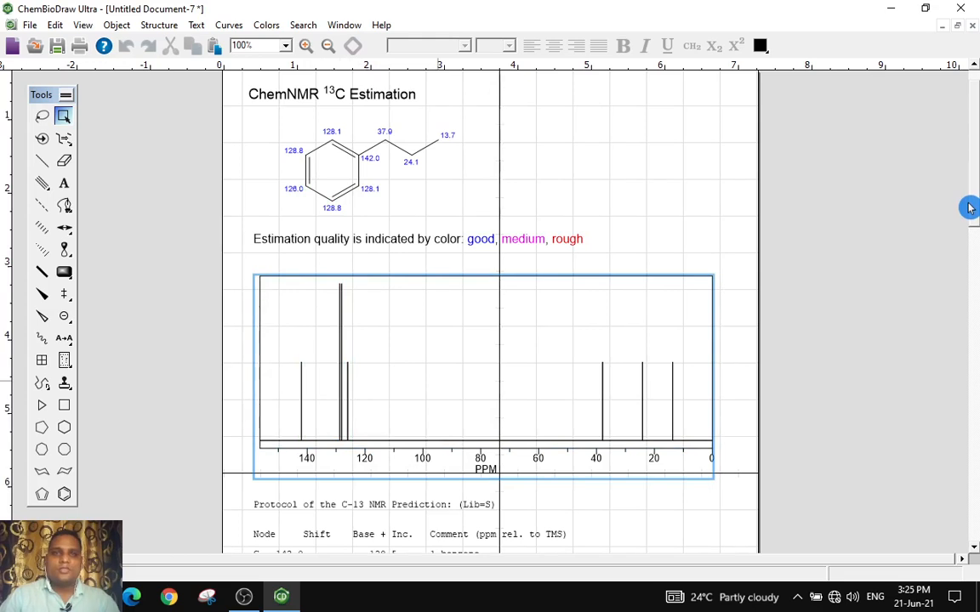
Scroll through the predicted 13C-NMR spectrum and the prediction protocol table below it
scroll(970, 208, down, 1)
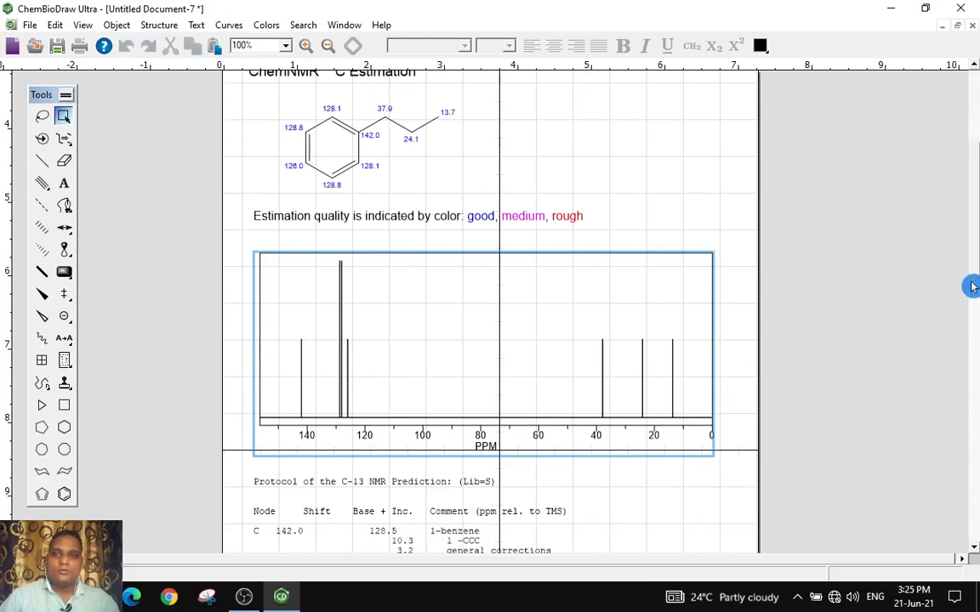
scroll(972, 295, down, 5)
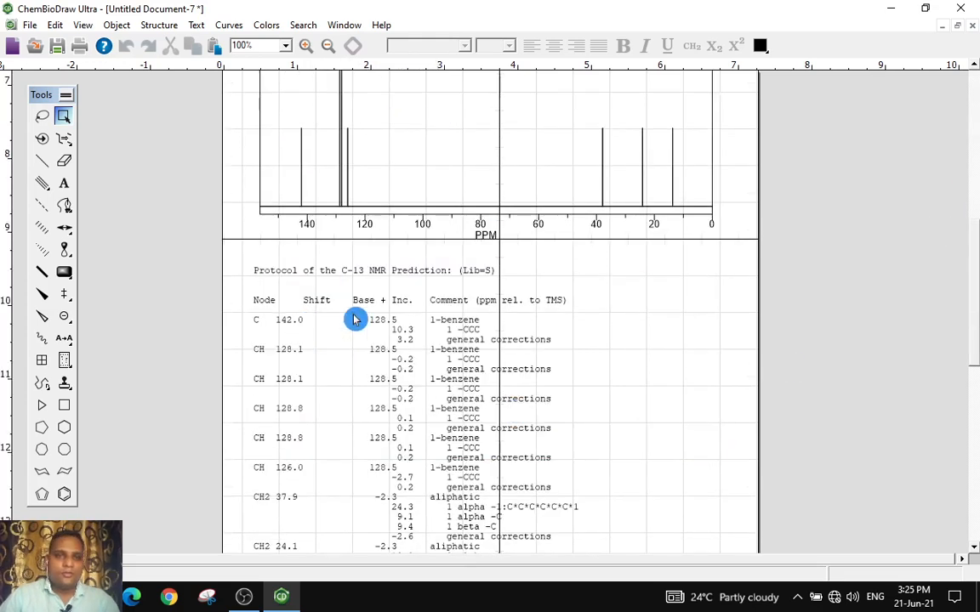
scroll(301, 304, down, 6)
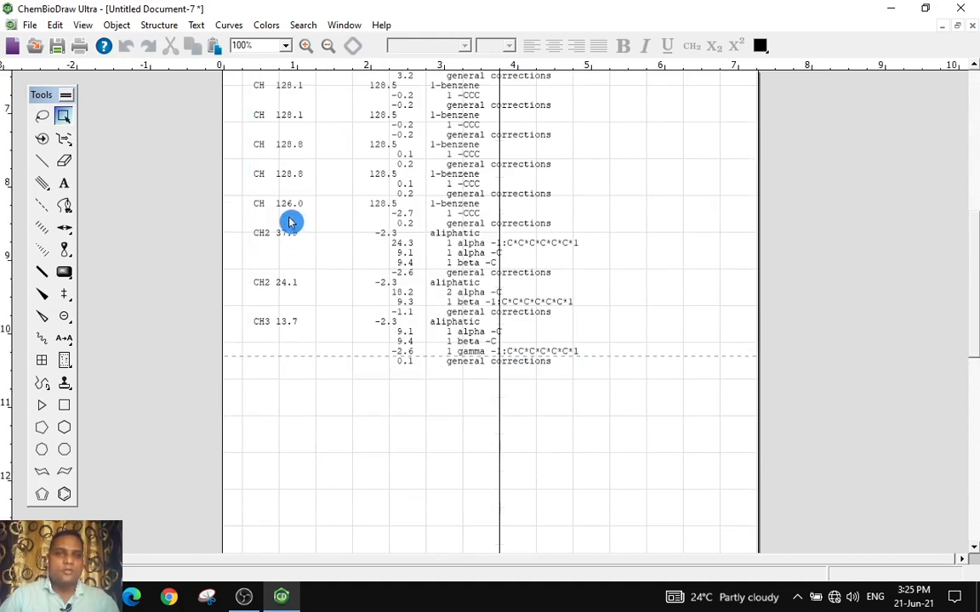
scroll(314, 172, up, 1)
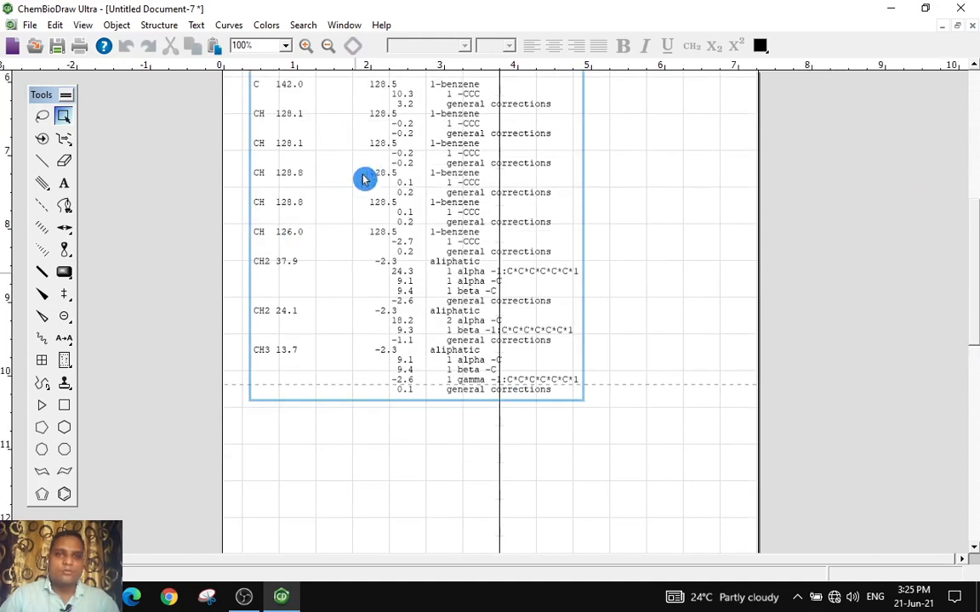
scroll(464, 181, up, 2)
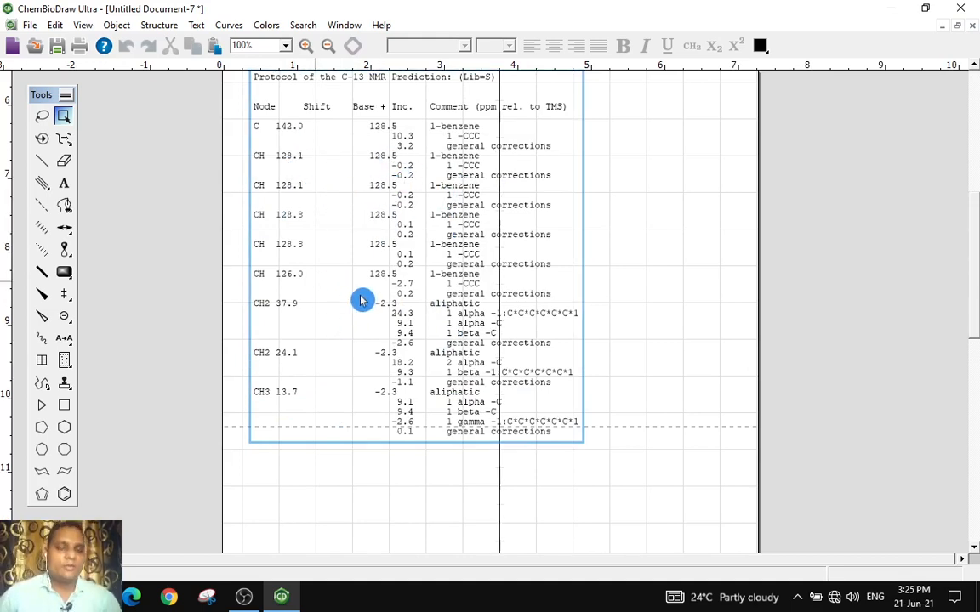
scroll(360, 300, up, 1)
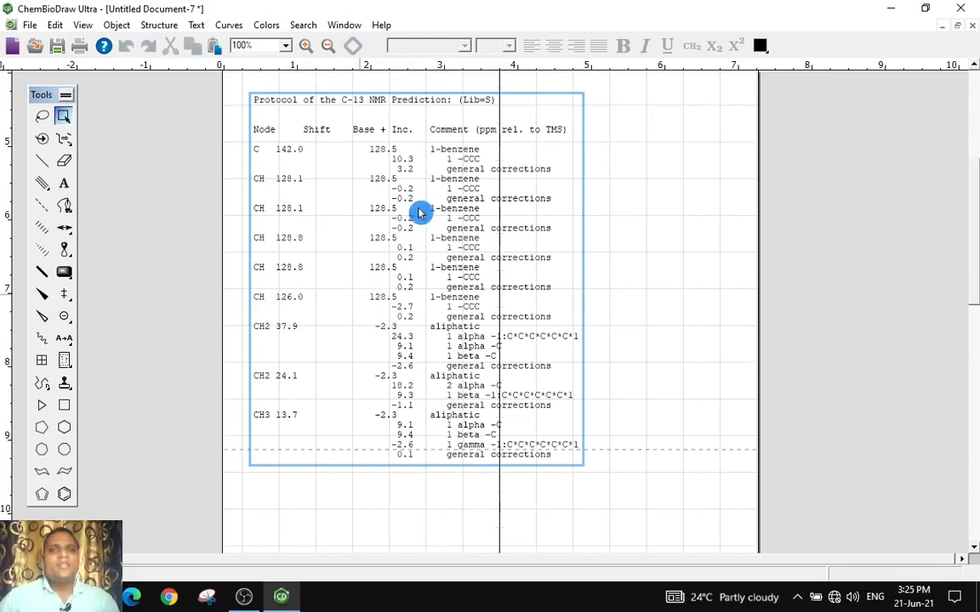
scroll(416, 313, up, 3)
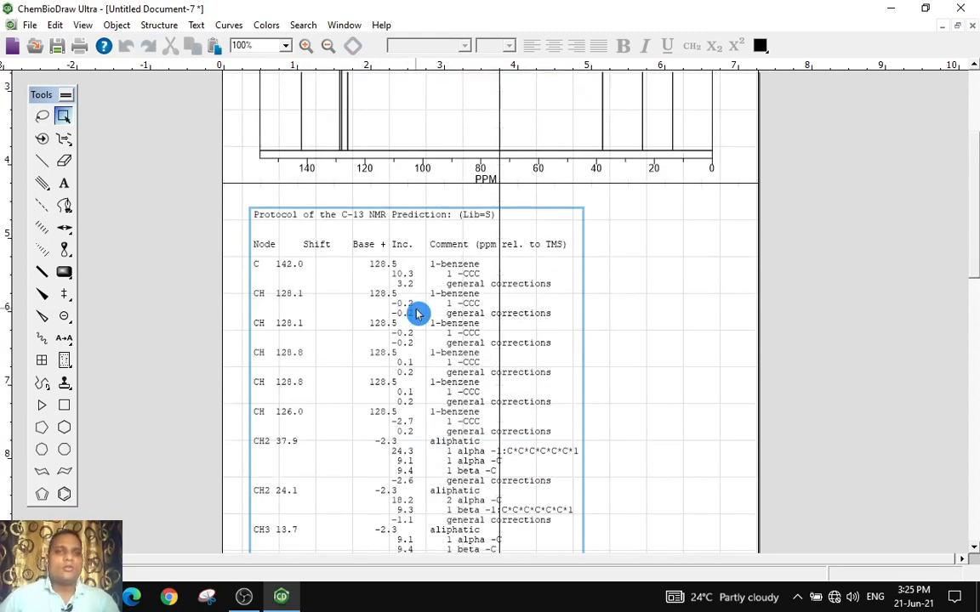
scroll(418, 309, up, 3)
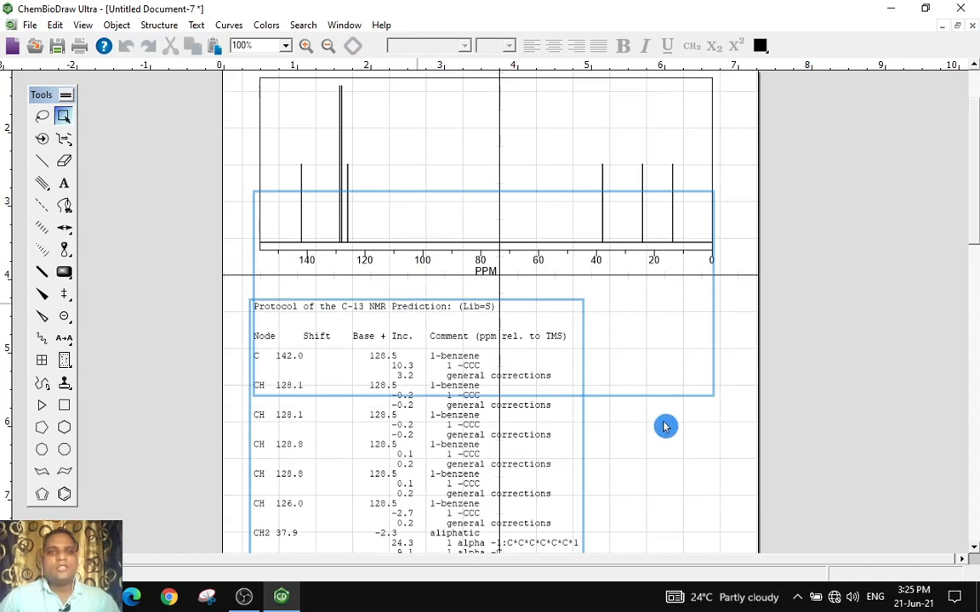
scroll(383, 438, up, 3)
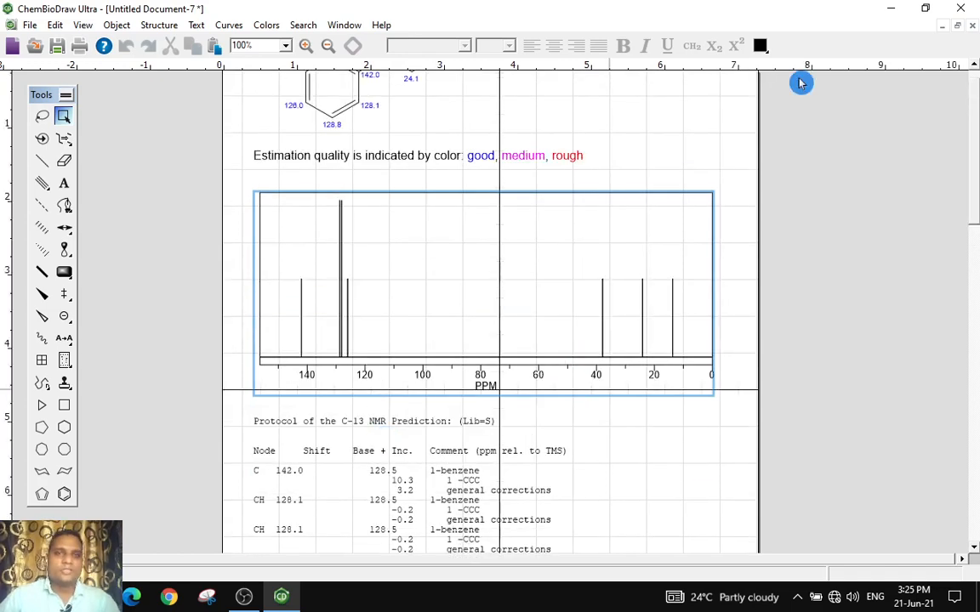
scroll(816, 73, up, 2)
Close the 13C prediction document and two other drawing documents without saving changes
click(971, 27)
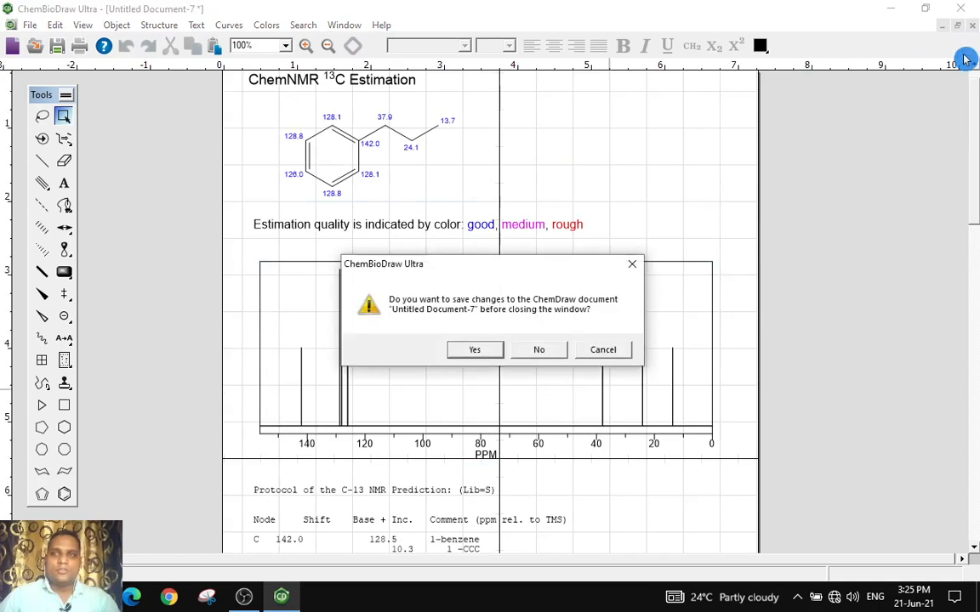
click(537, 348)
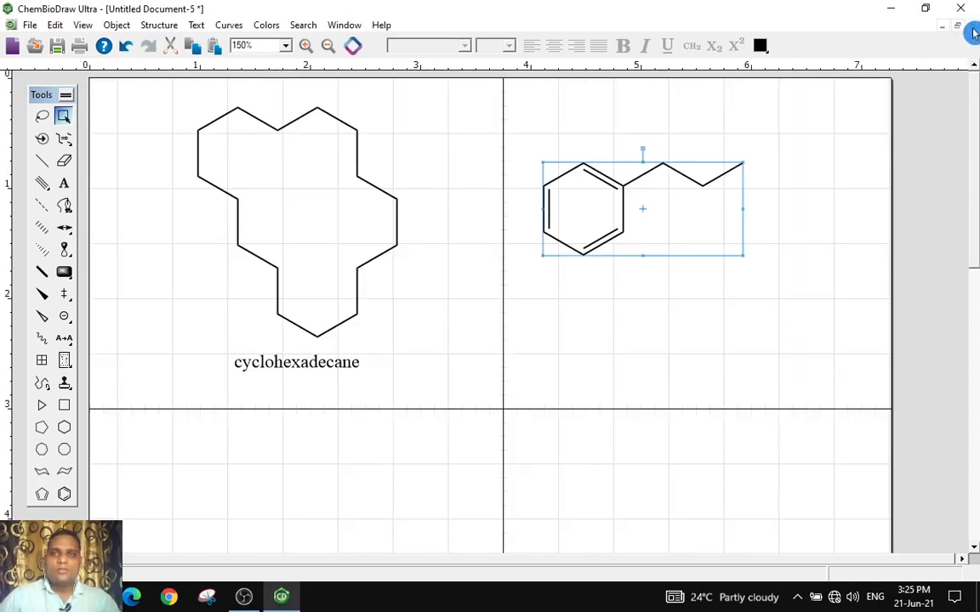
click(972, 27)
click(537, 350)
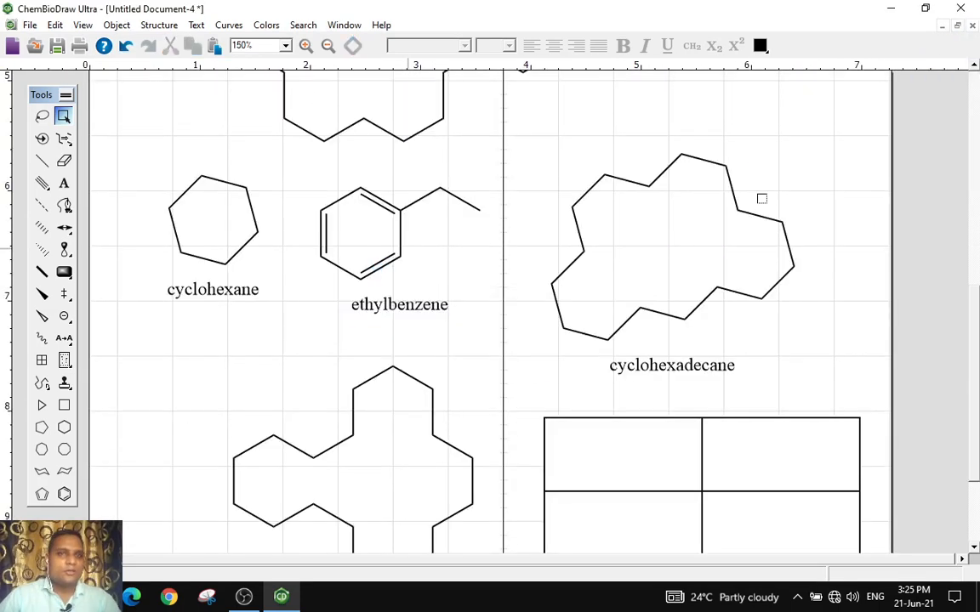
scroll(471, 300, up, 10)
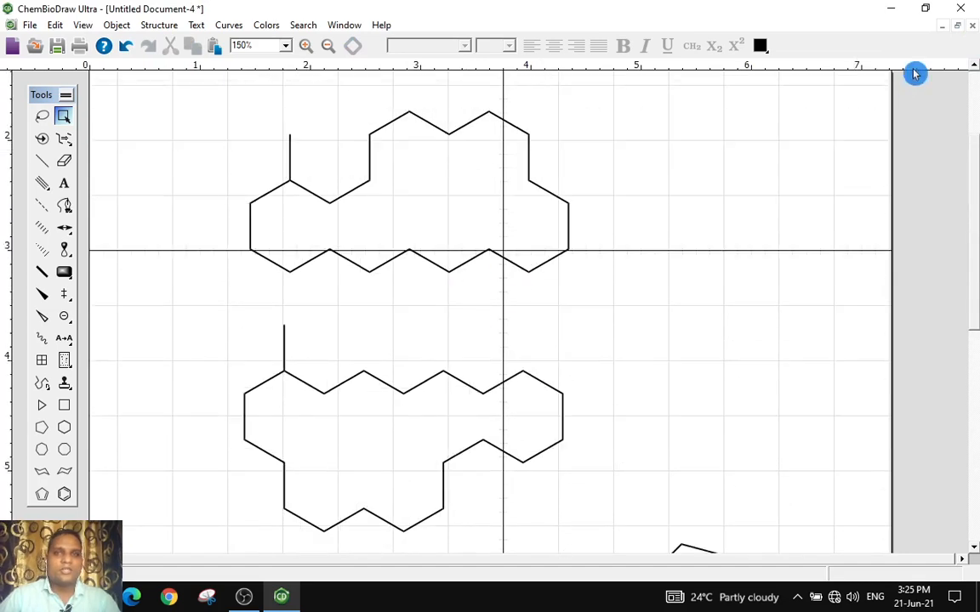
click(973, 28)
click(544, 349)
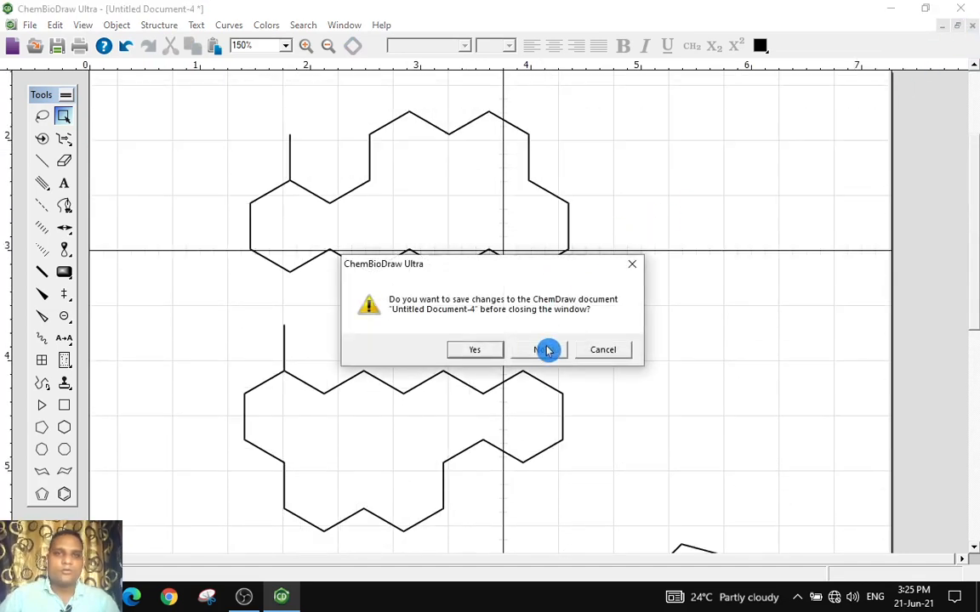
scroll(305, 246, up, 3)
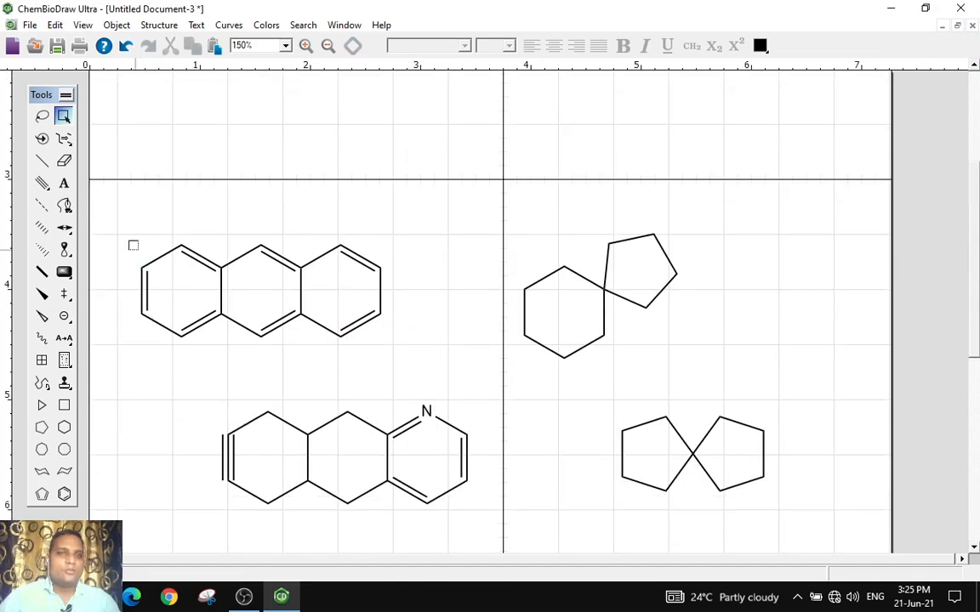
Select the anthracene structure and move it higher up the page
drag(239, 329, 427, 364)
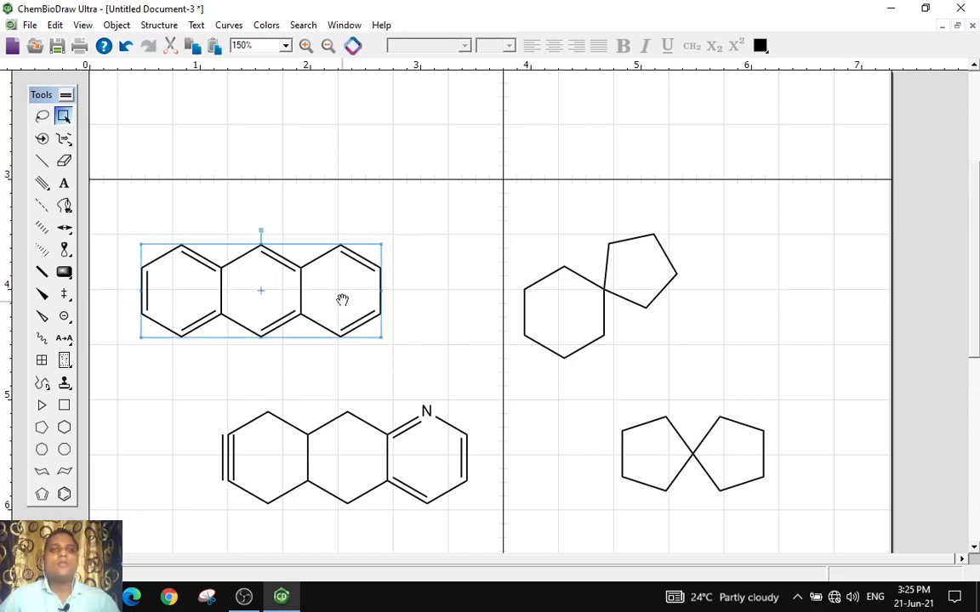
drag(293, 259, 306, 185)
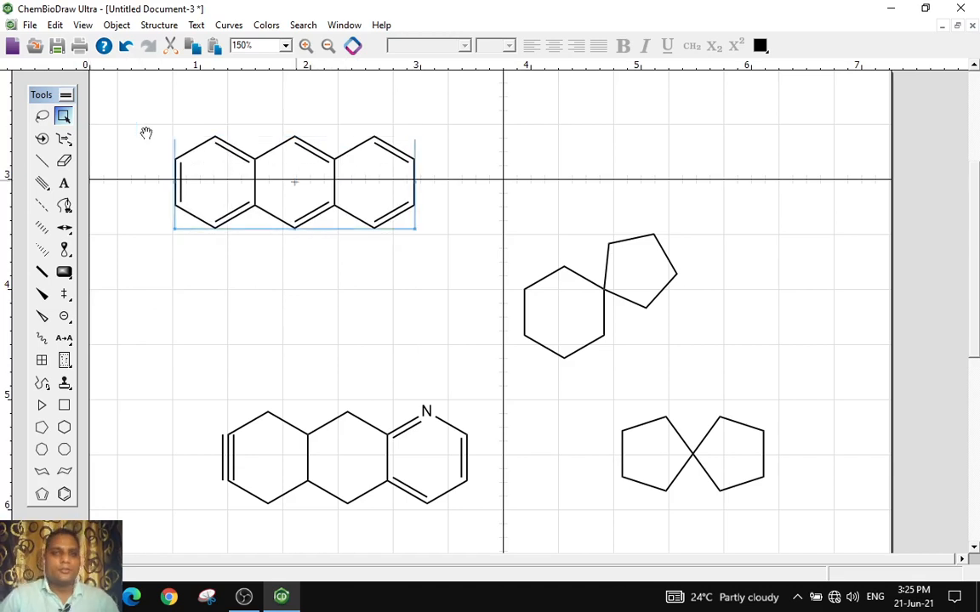
Open the Analysis window for the selected anthracene and paste its chemical properties beneath the structure
click(84, 26)
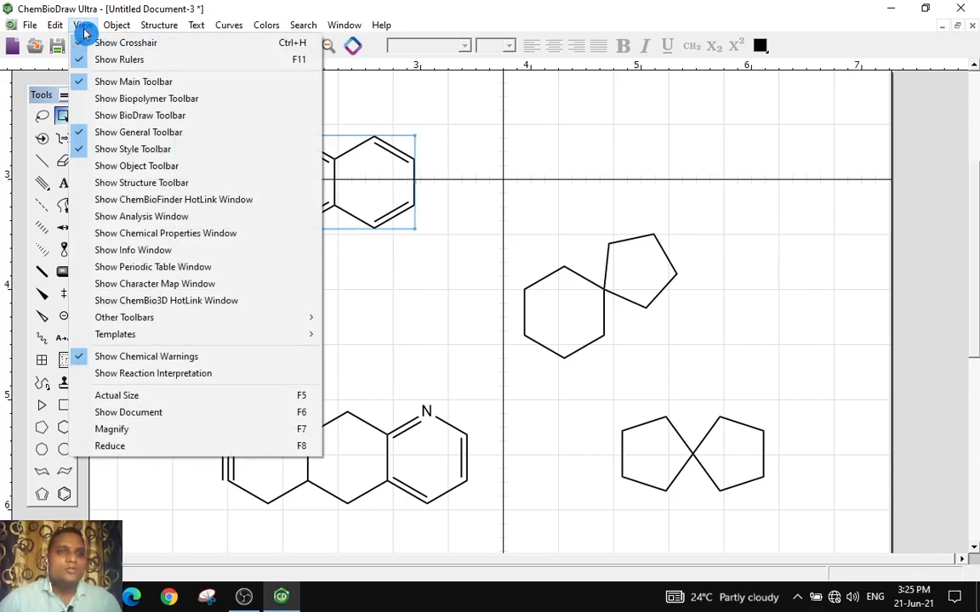
click(455, 299)
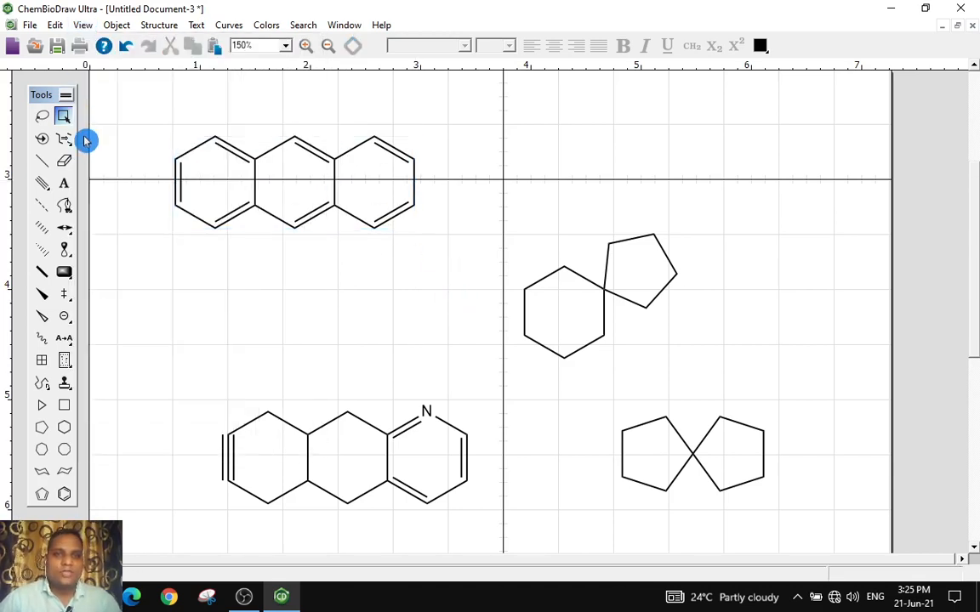
drag(157, 110, 425, 246)
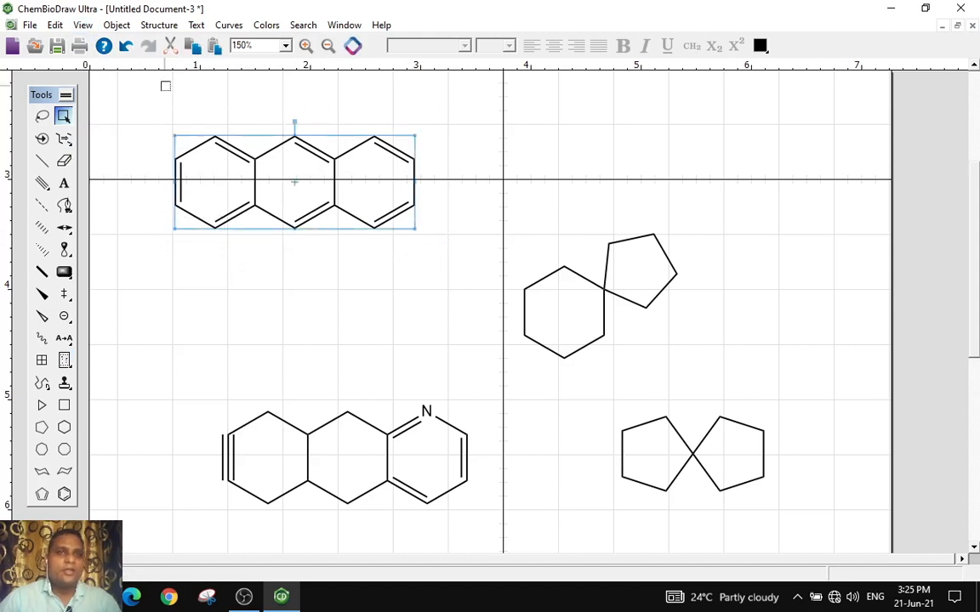
click(84, 27)
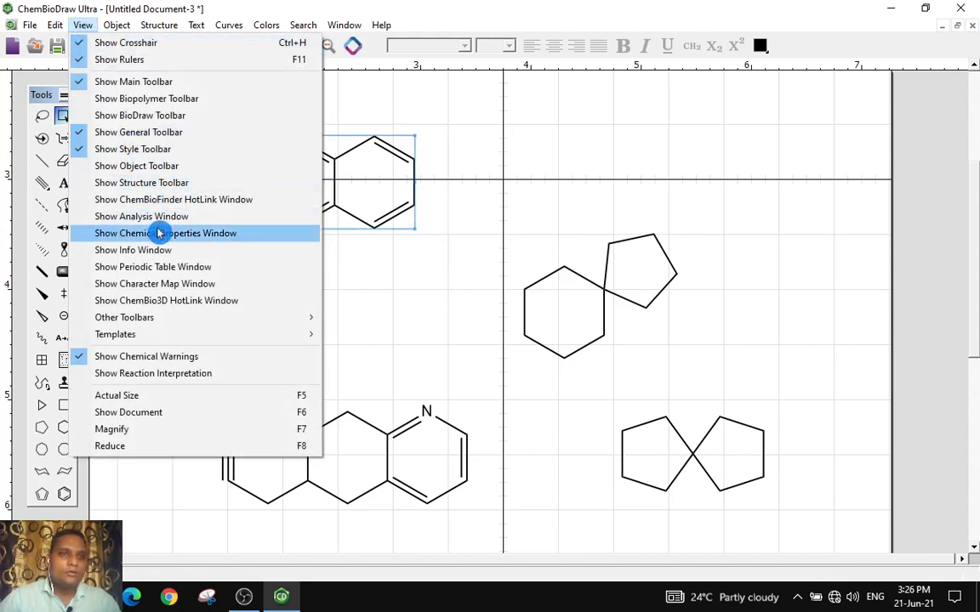
click(145, 202)
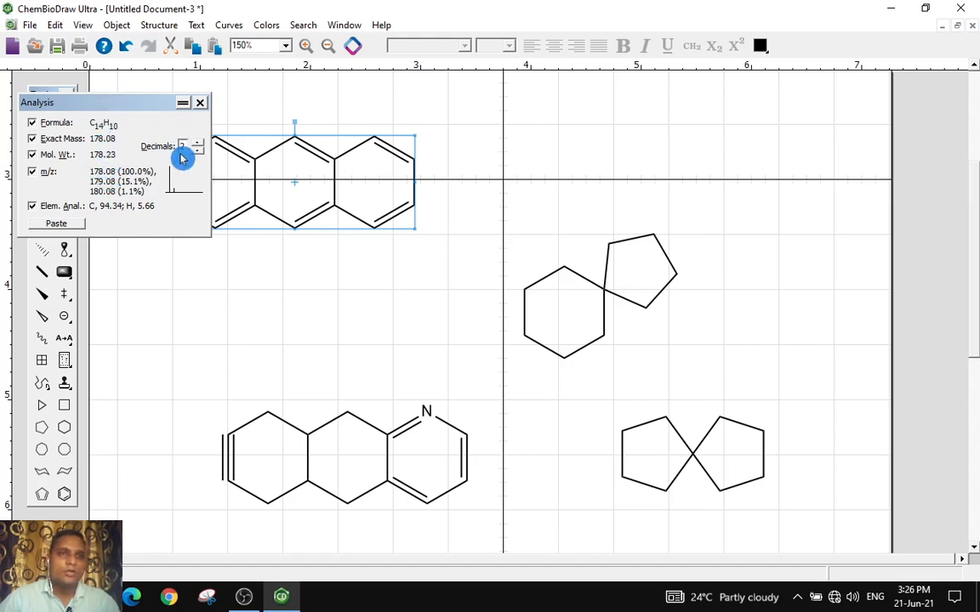
drag(108, 103, 205, 173)
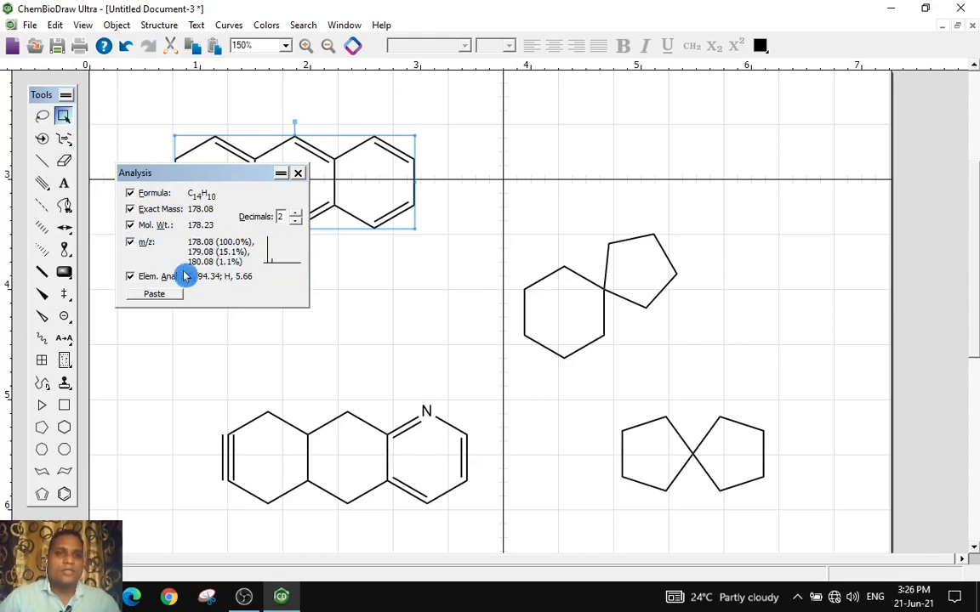
click(154, 294)
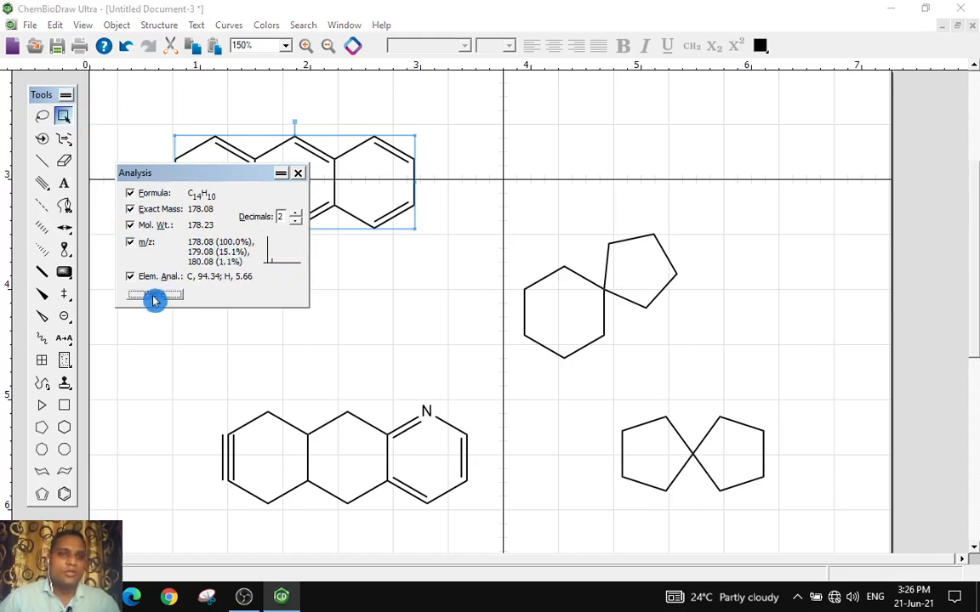
drag(288, 175, 638, 134)
click(636, 128)
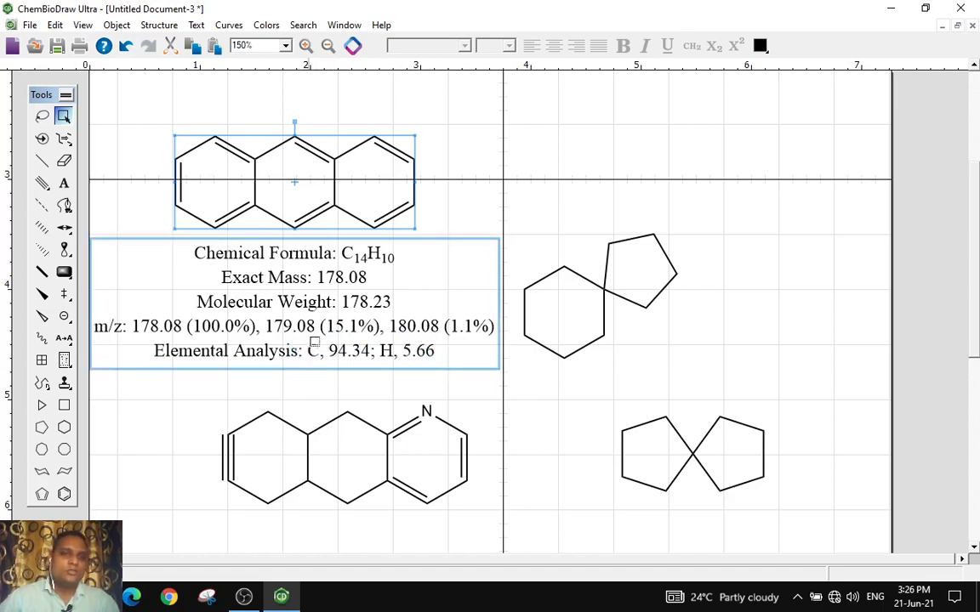
Select the spiro cyclohexane–cyclopentane structure and paste its chemical properties from the Analysis window above it
scroll(312, 334, down, 1)
scroll(316, 339, up, 1)
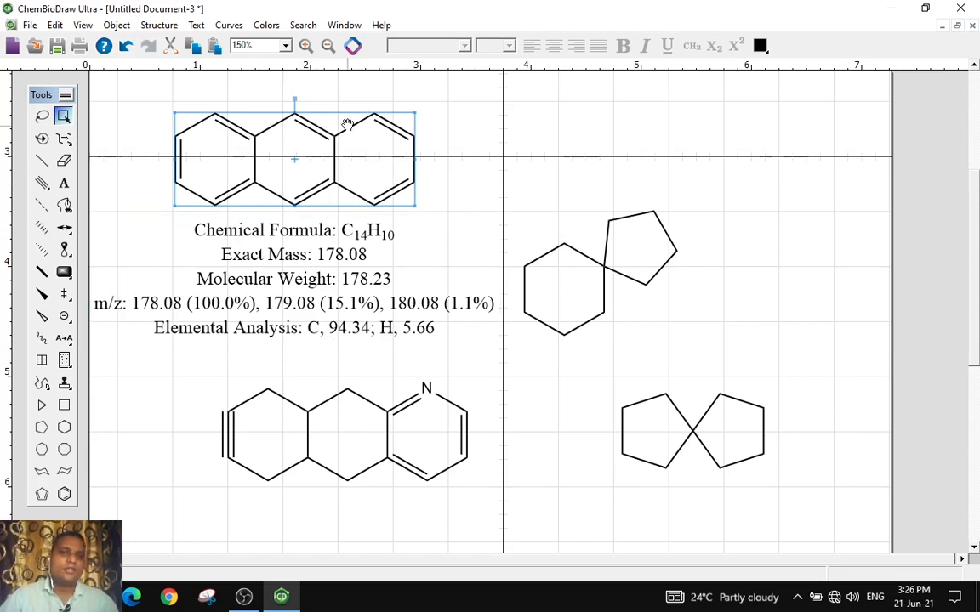
drag(508, 180, 722, 350)
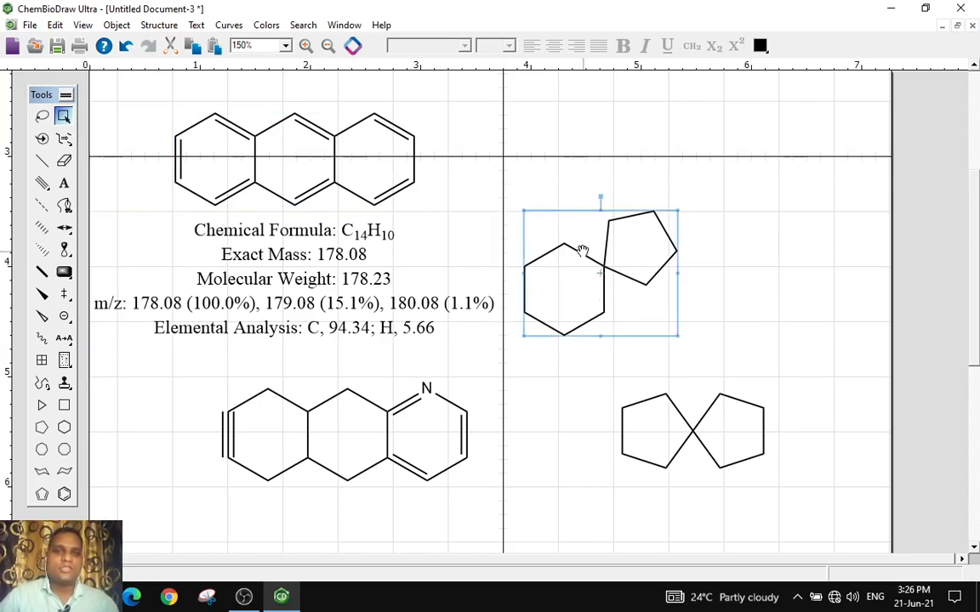
click(80, 26)
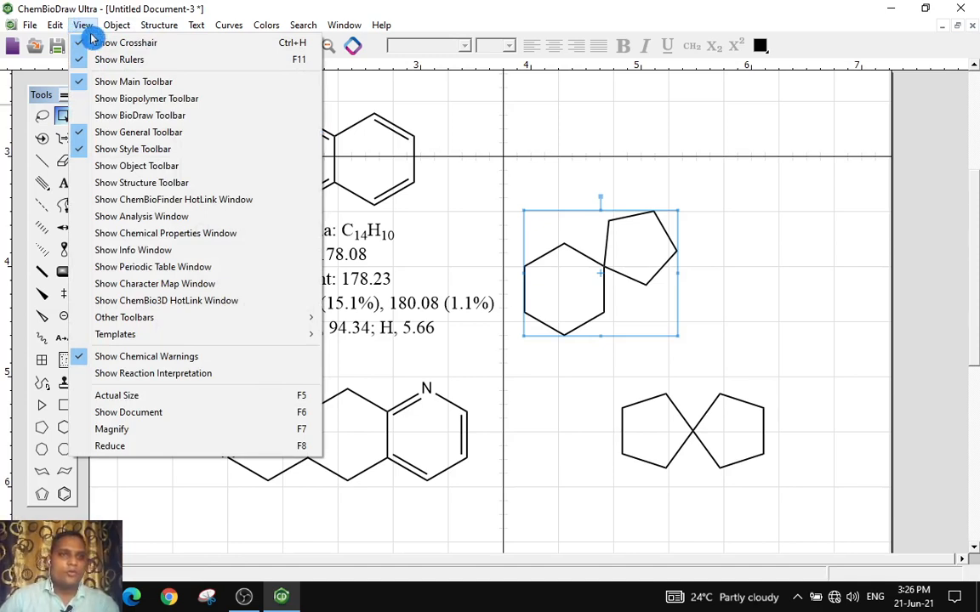
click(150, 222)
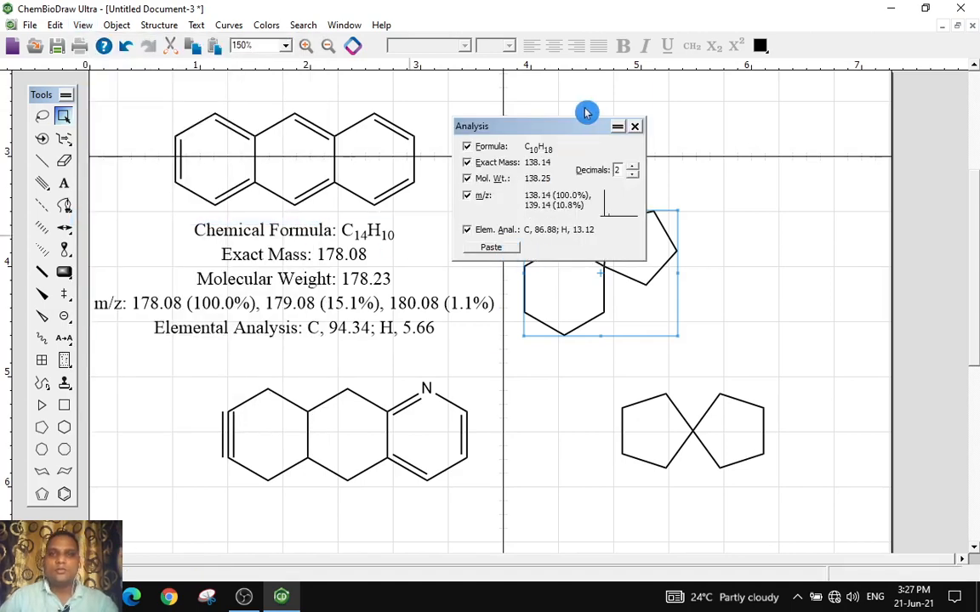
drag(565, 129, 586, 106)
click(519, 225)
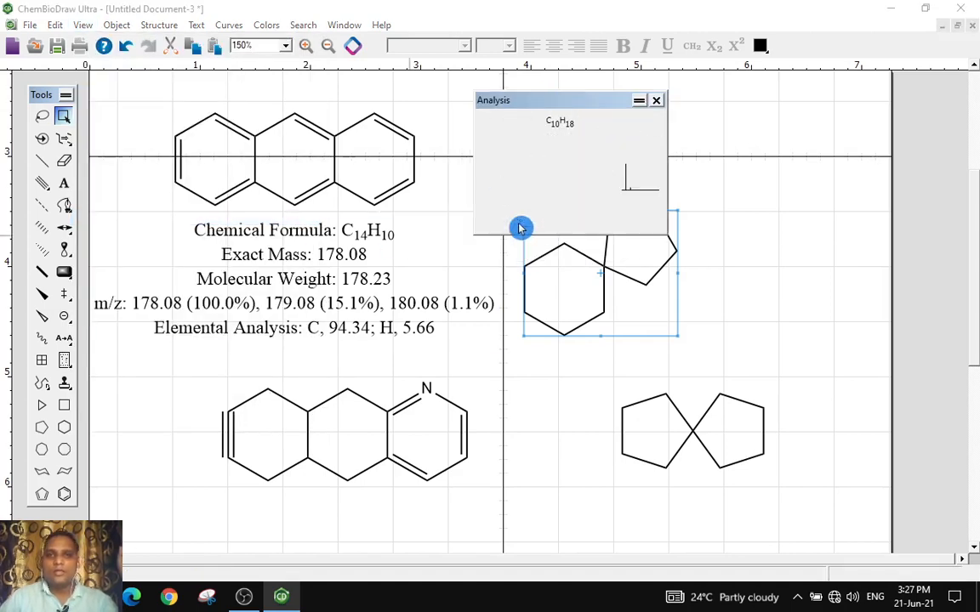
click(655, 101)
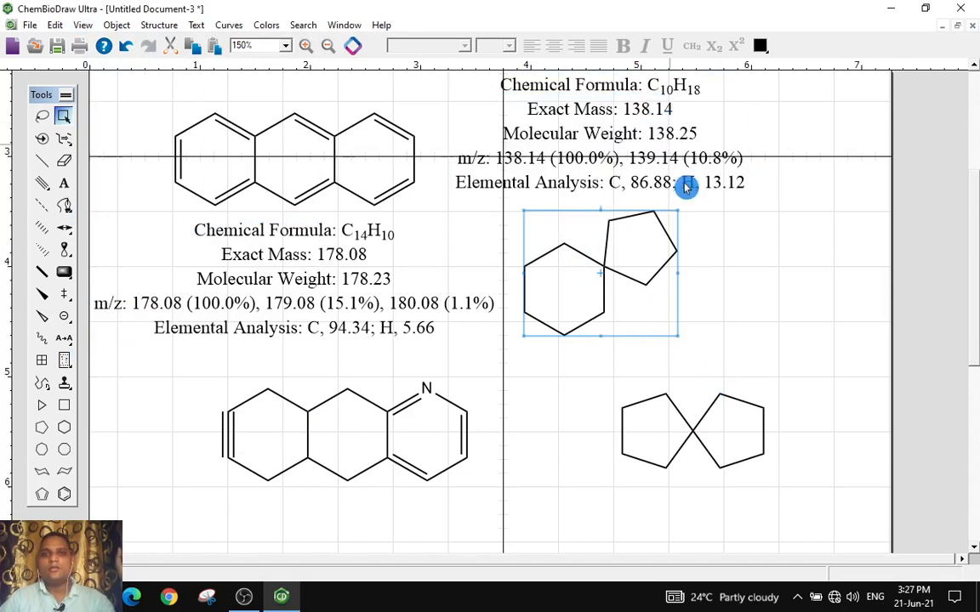
click(607, 138)
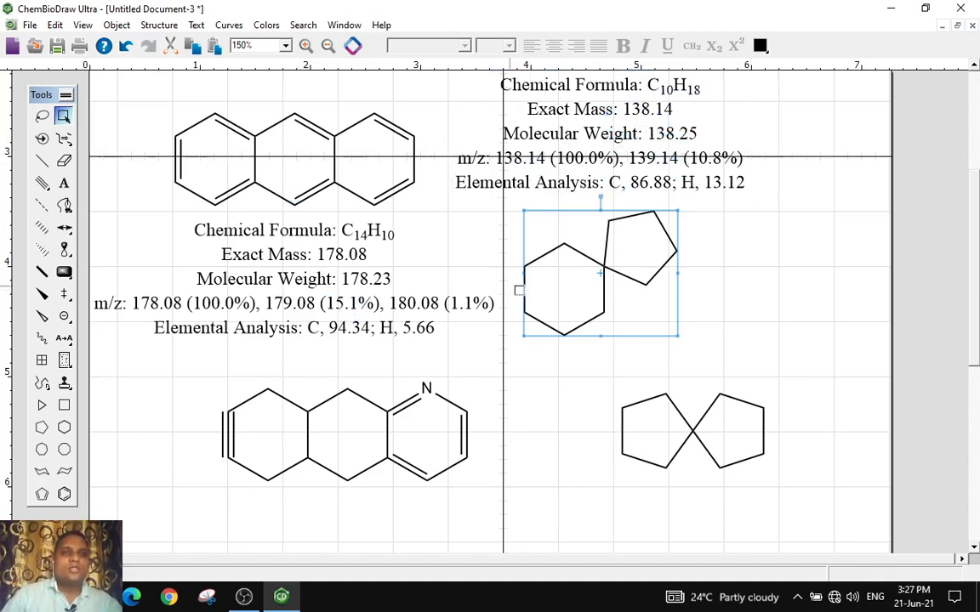
Reposition the anthracene structure so its pasted properties text sits above it
scroll(510, 273, down, 3)
scroll(507, 282, up, 10)
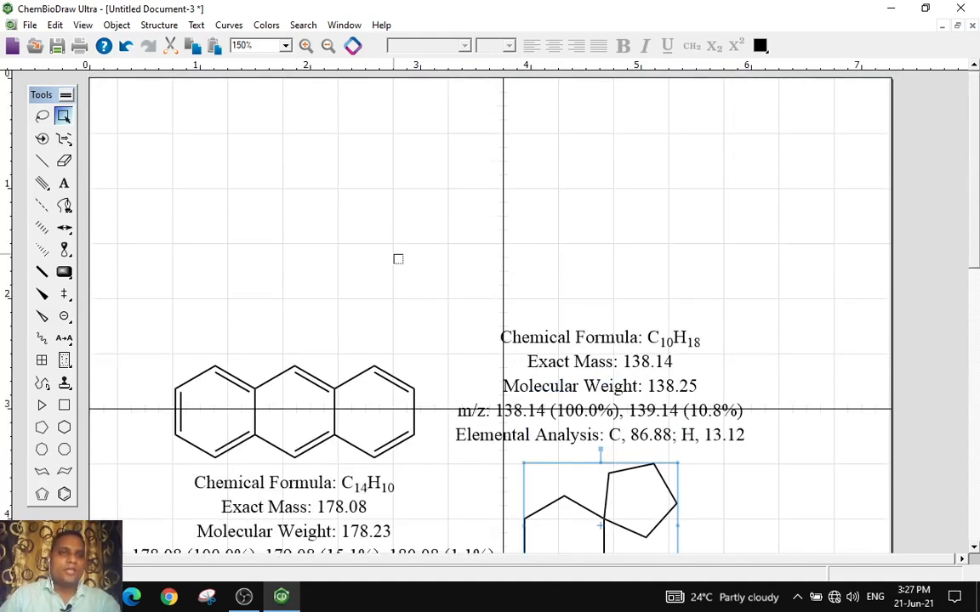
scroll(440, 288, down, 3)
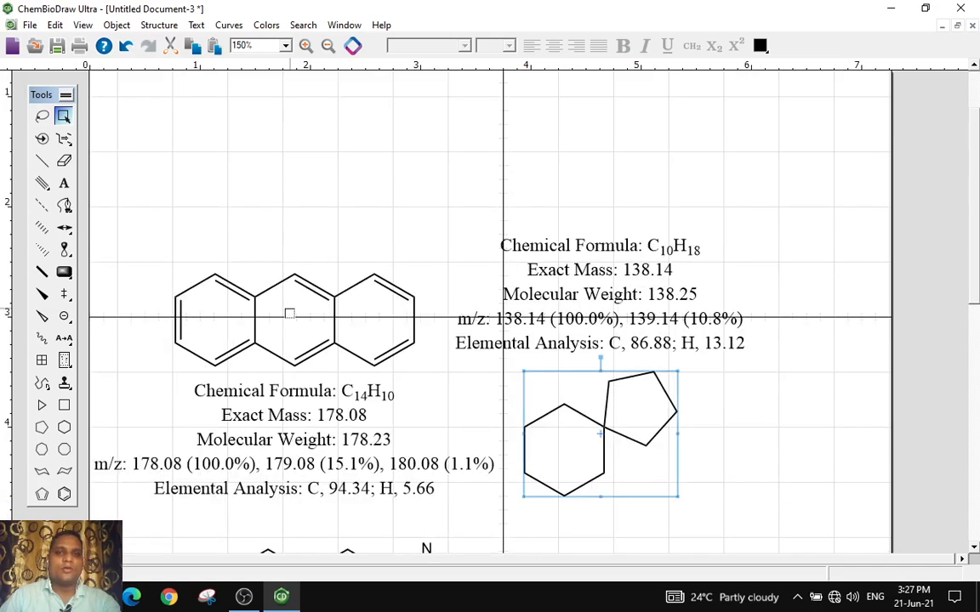
drag(138, 246, 434, 375)
drag(352, 315, 356, 181)
click(350, 417)
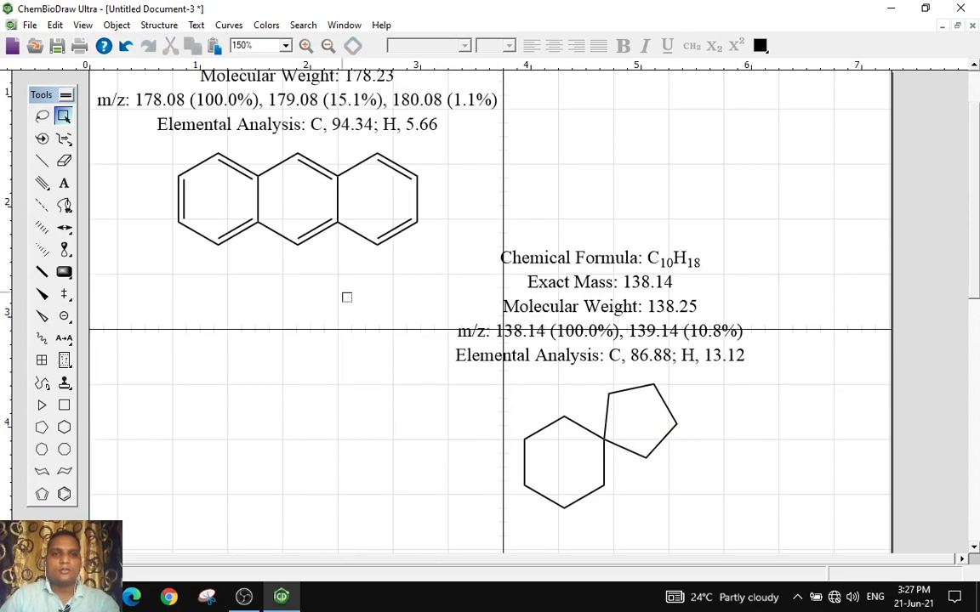
Color the upper-left and lower-left bonds of anthracene's middle ring red
scroll(347, 297, up, 2)
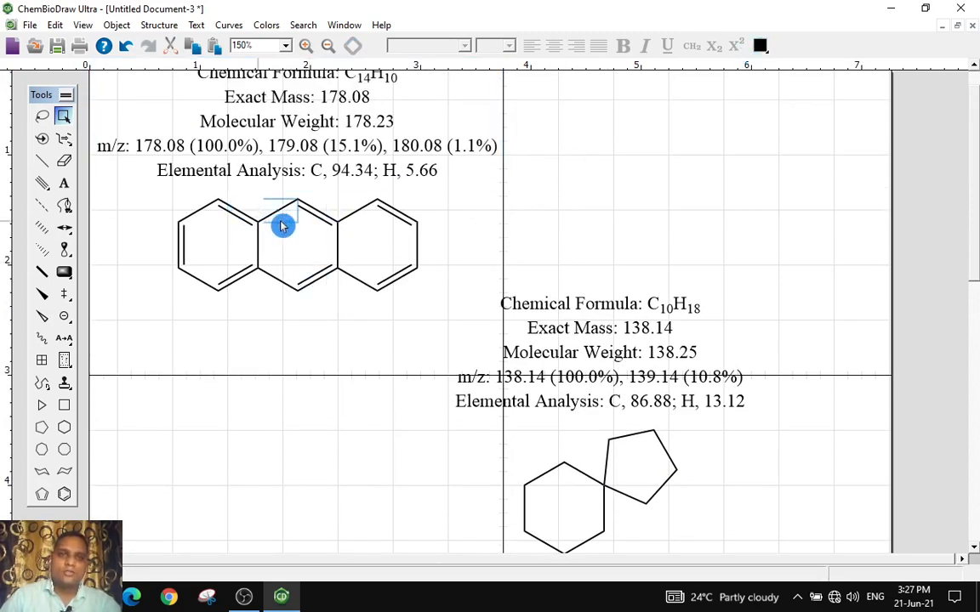
click(761, 49)
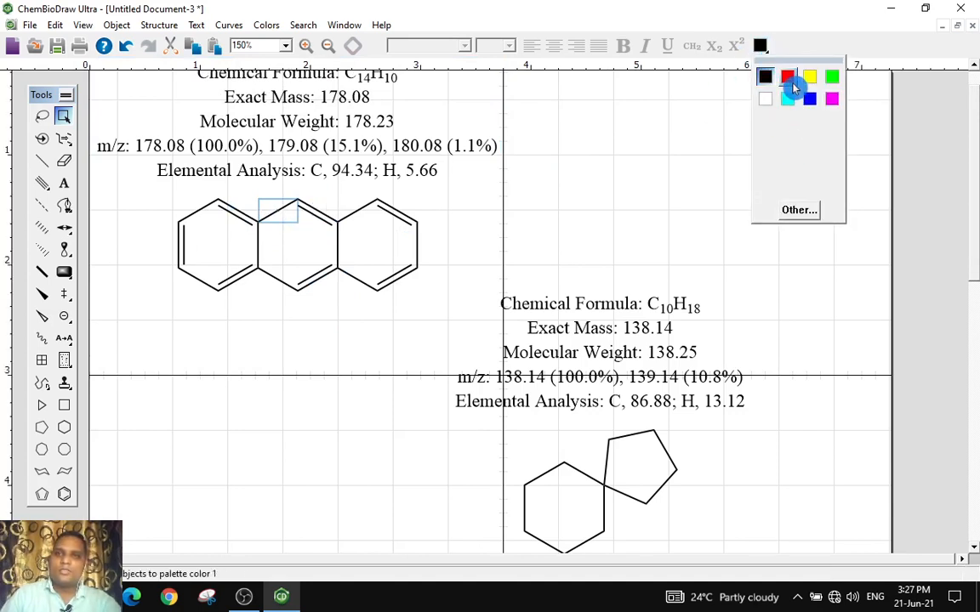
click(788, 79)
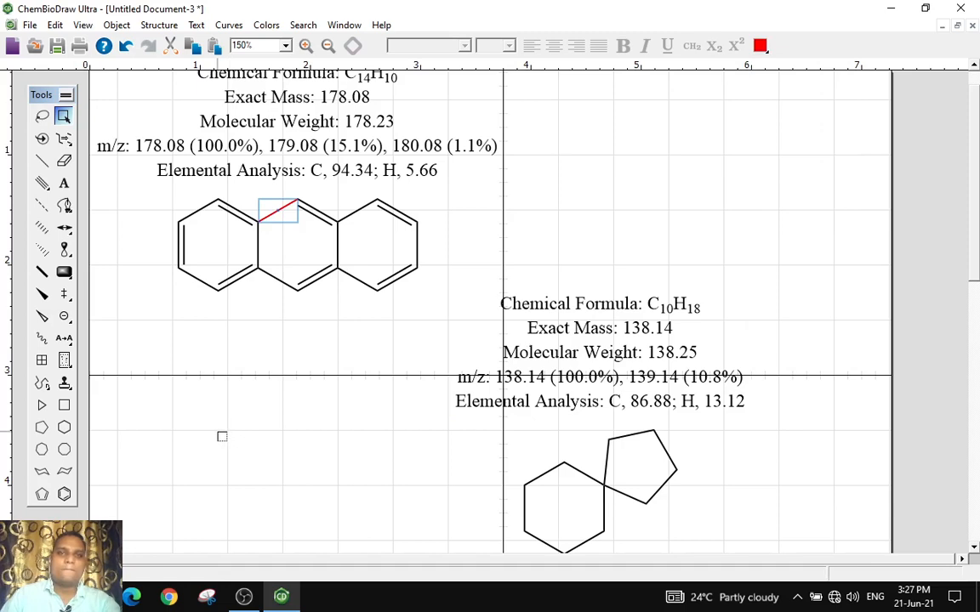
click(340, 288)
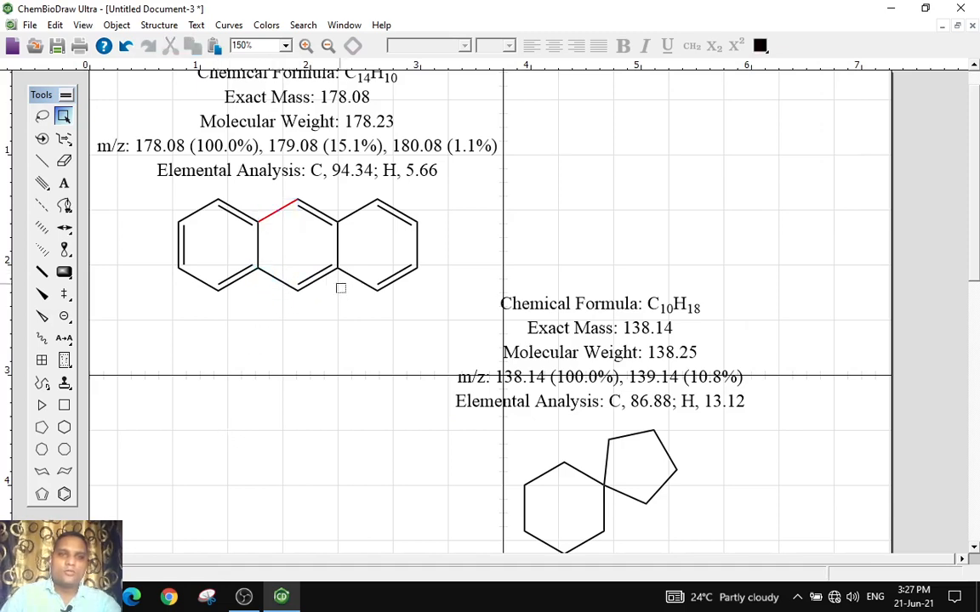
click(277, 282)
click(760, 45)
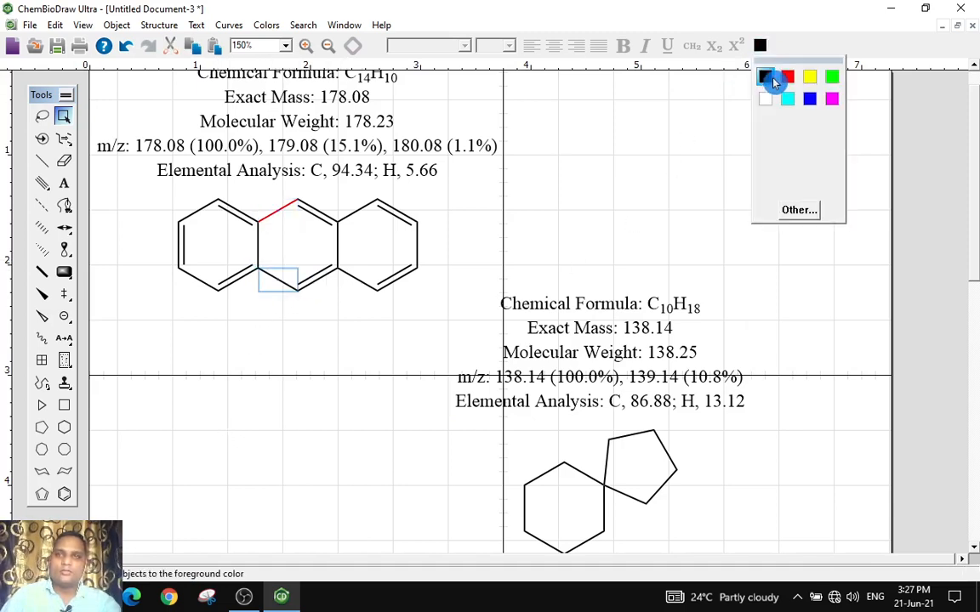
click(787, 78)
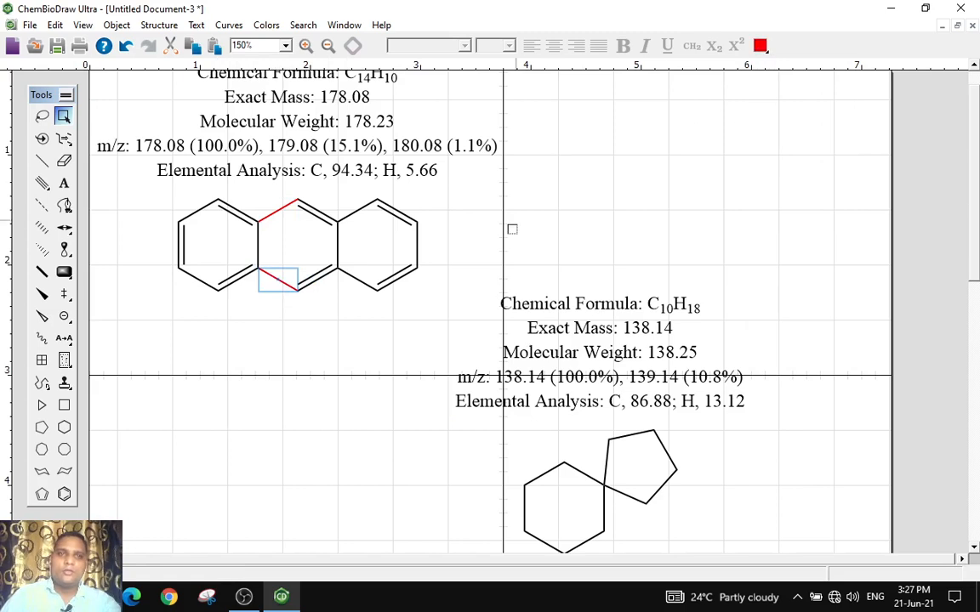
Color the upper-left and lower-left bonds of anthracene's right ring blue
click(360, 214)
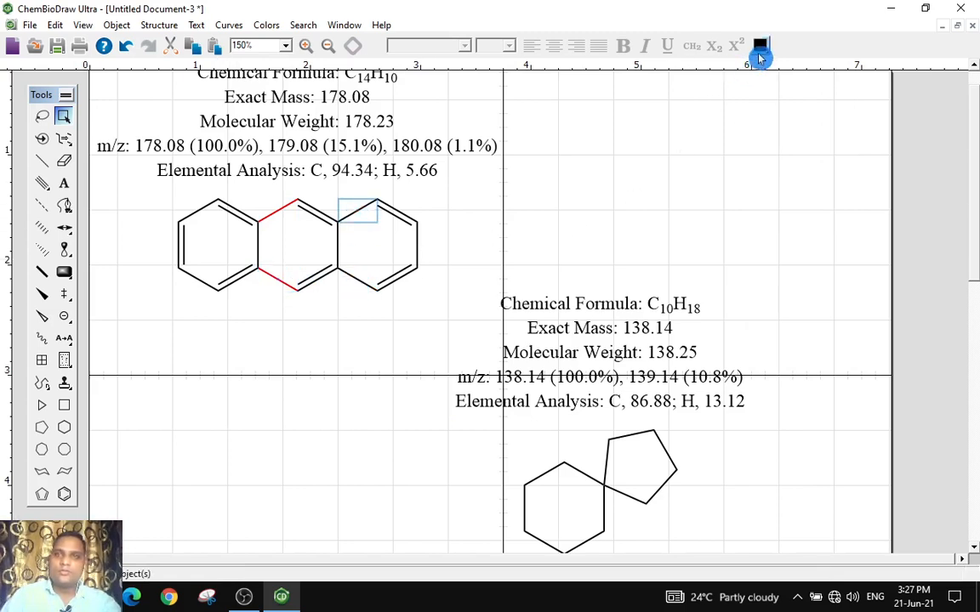
click(759, 46)
click(809, 99)
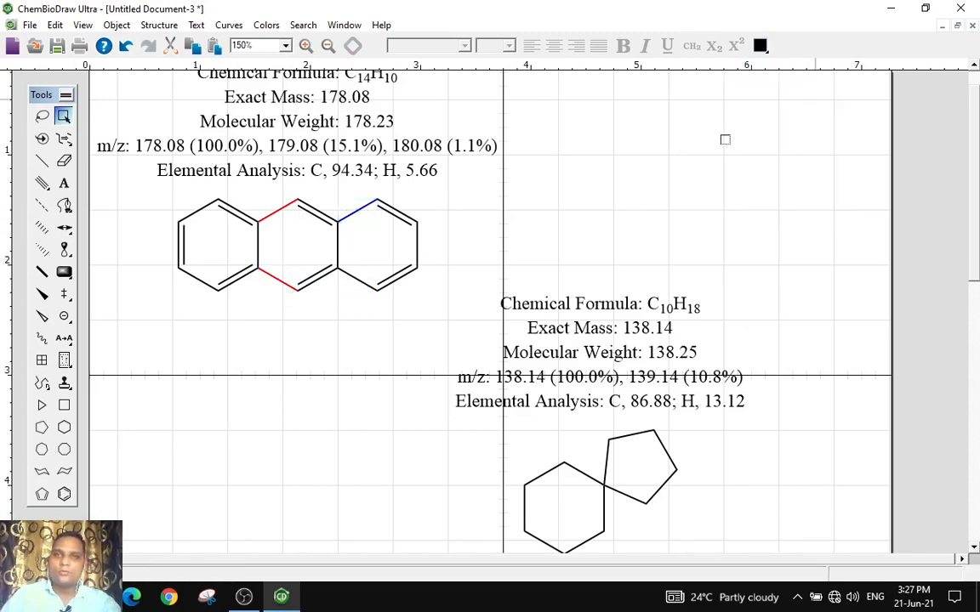
click(360, 289)
click(759, 46)
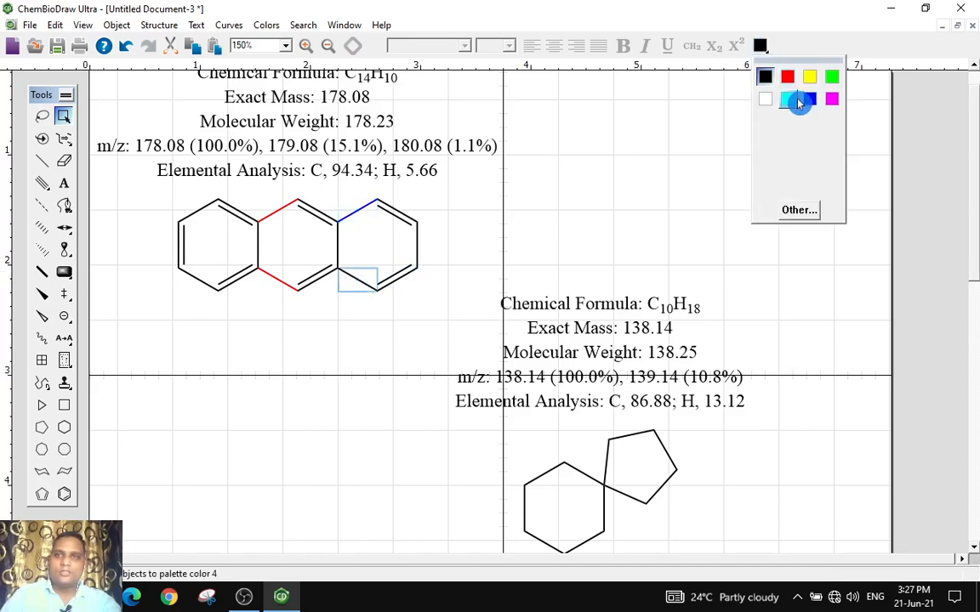
click(810, 99)
scroll(393, 338, up, 2)
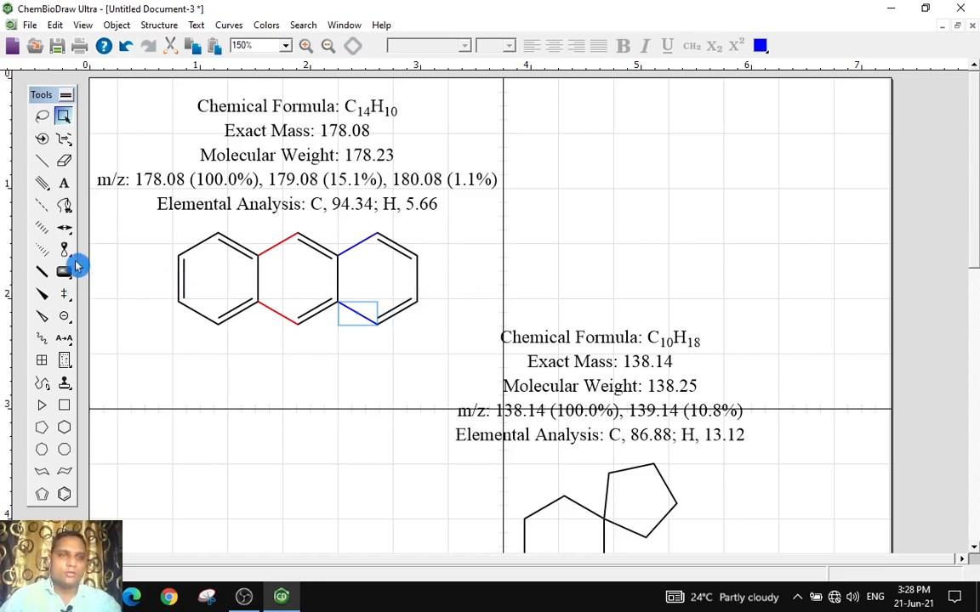
Add a text label reading CH3OH in the empty area above the spiro compound's properties
click(66, 186)
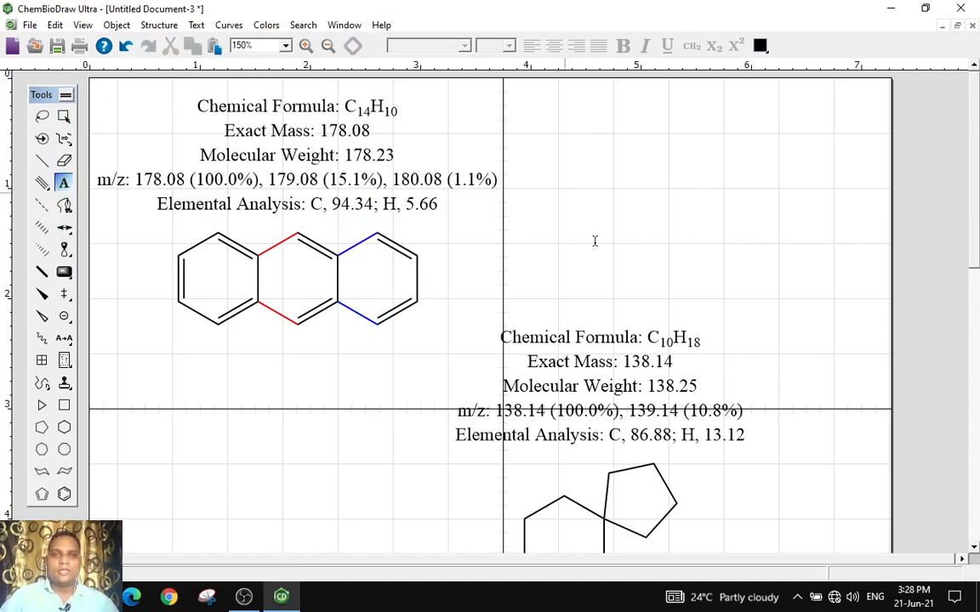
click(562, 172)
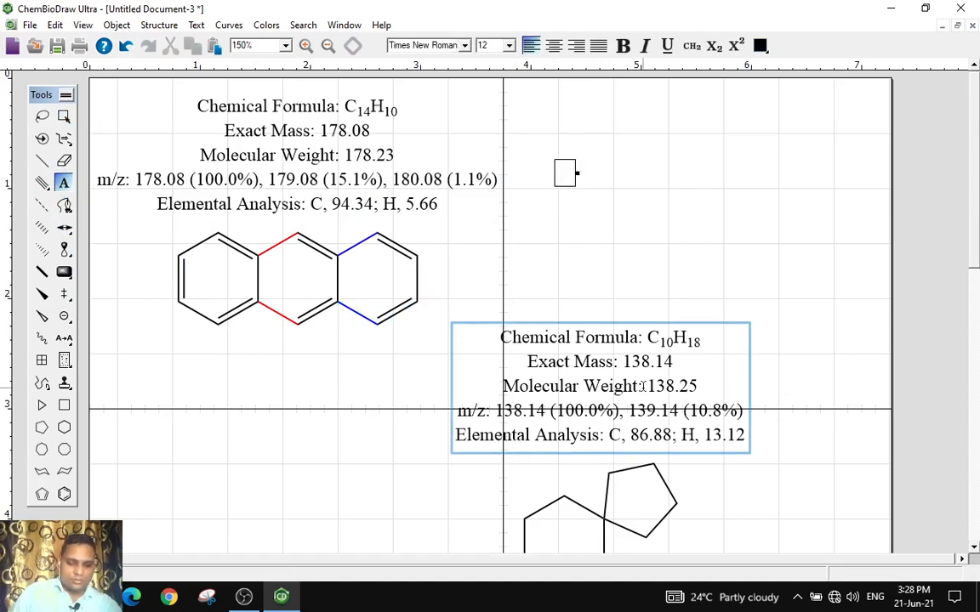
text(cH3)
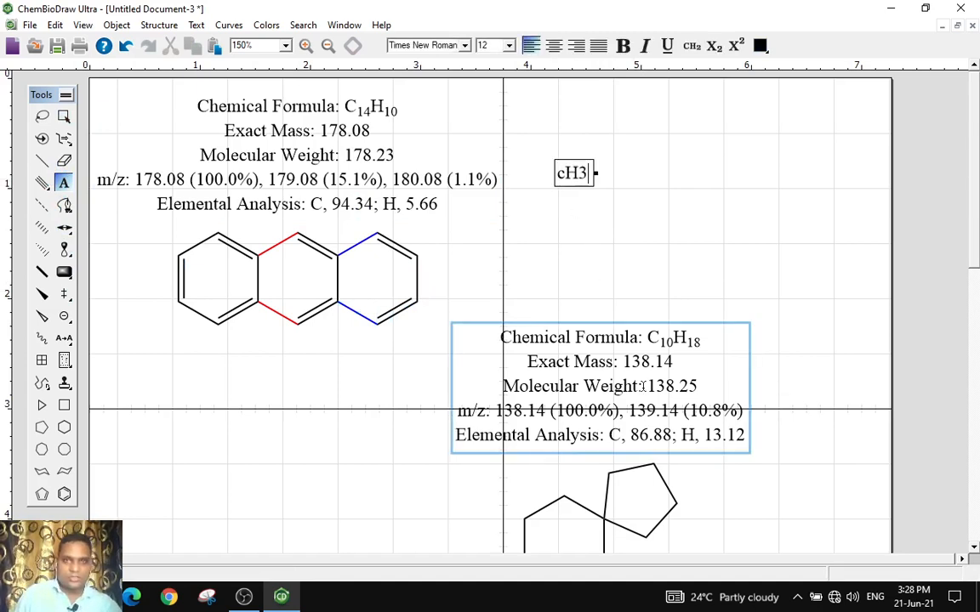
key(BackSpace)
key(BackSpace)
key(BackSpace)
text(C)
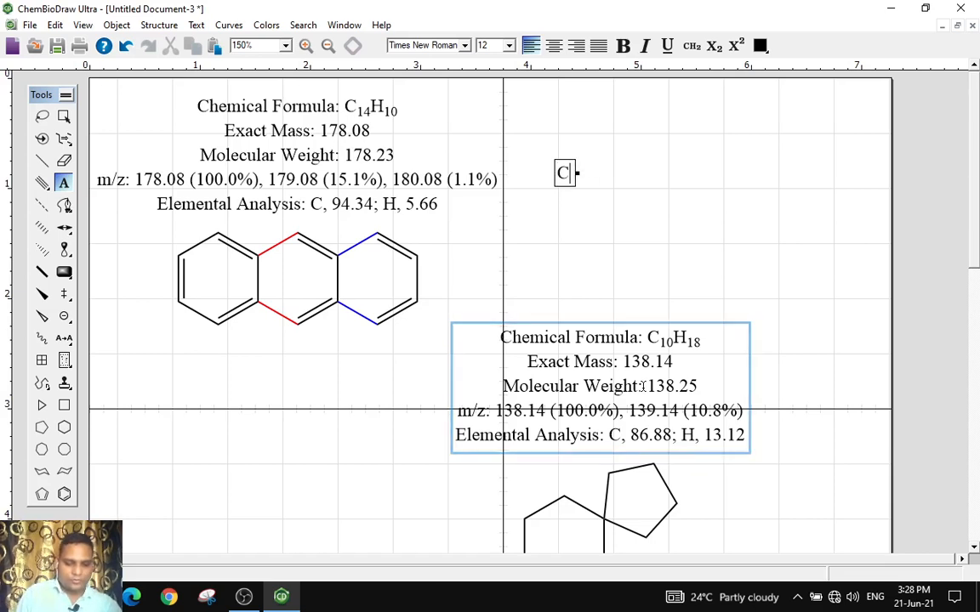
text(H)
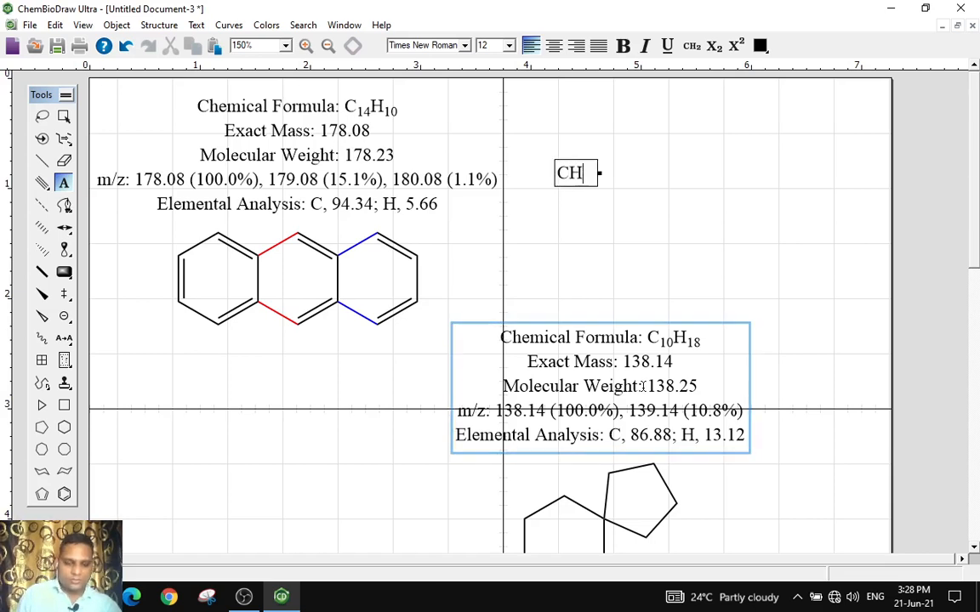
text(#3OH)
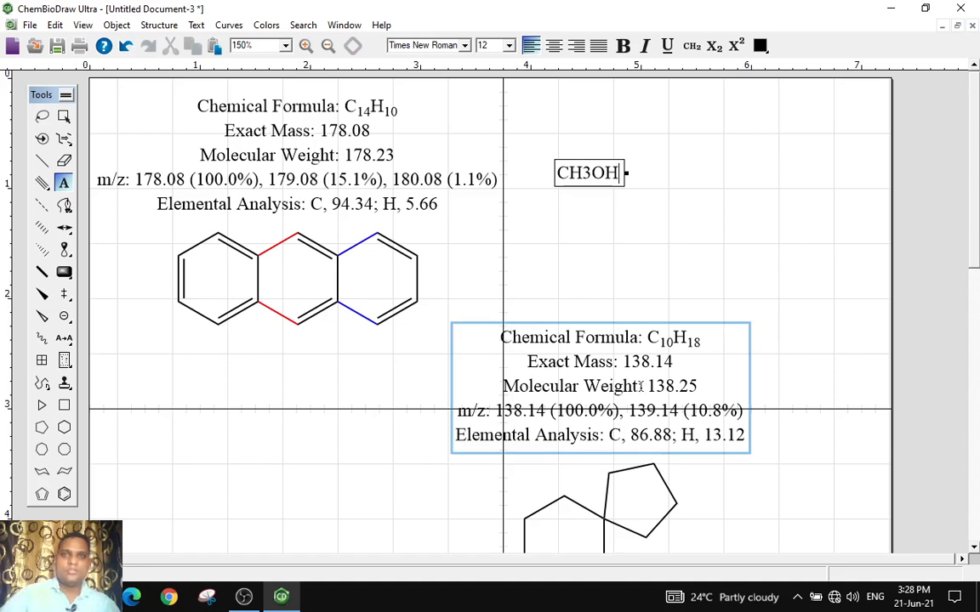
click(63, 116)
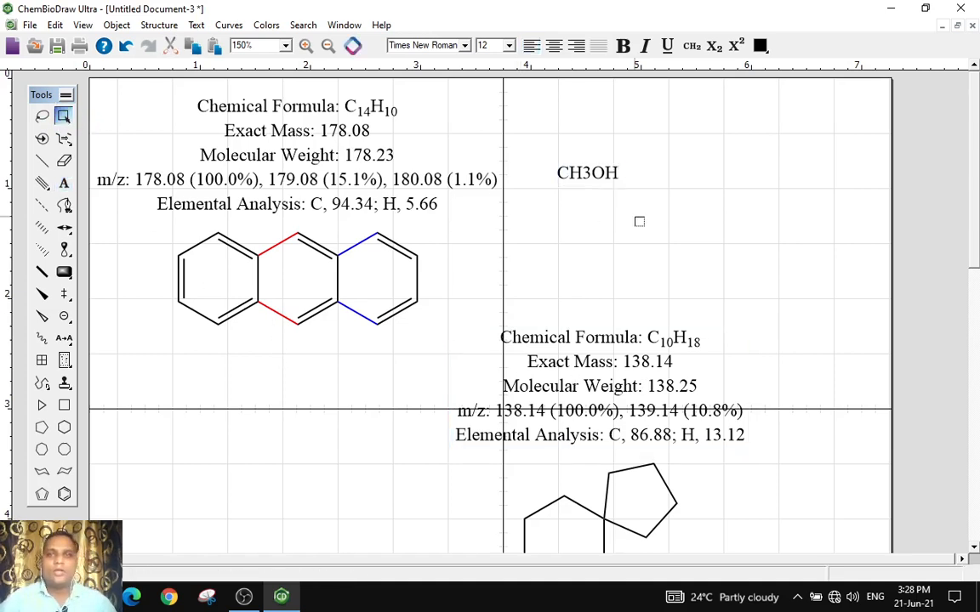
Move the CH3OH label slightly higher on the page
click(574, 167)
drag(593, 173, 601, 146)
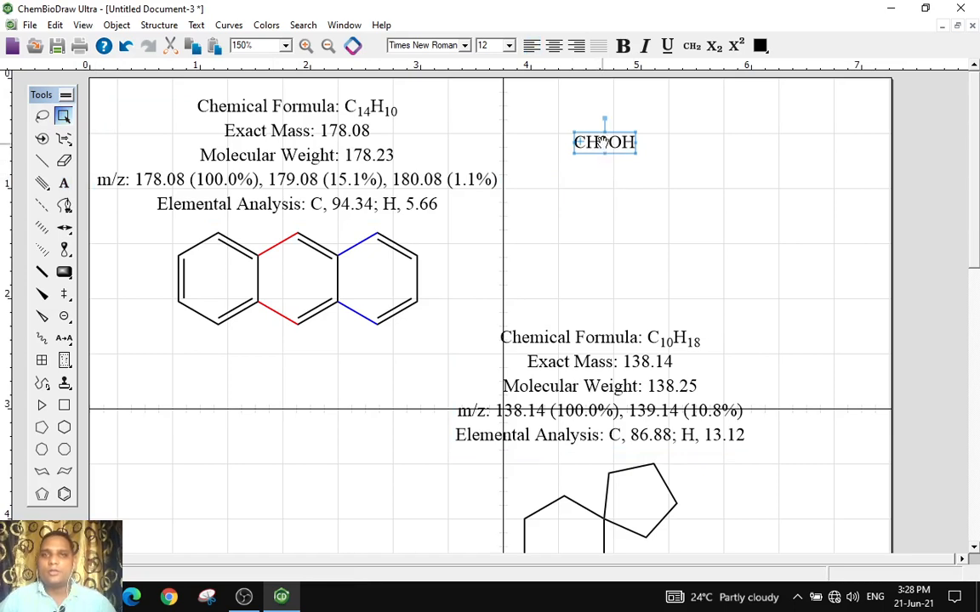
click(306, 45)
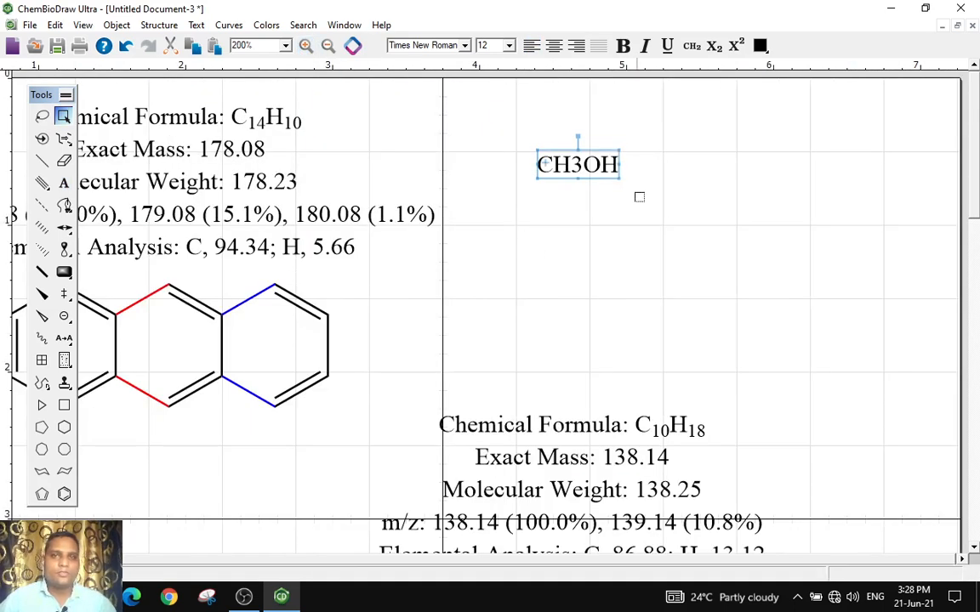
drag(580, 175, 592, 179)
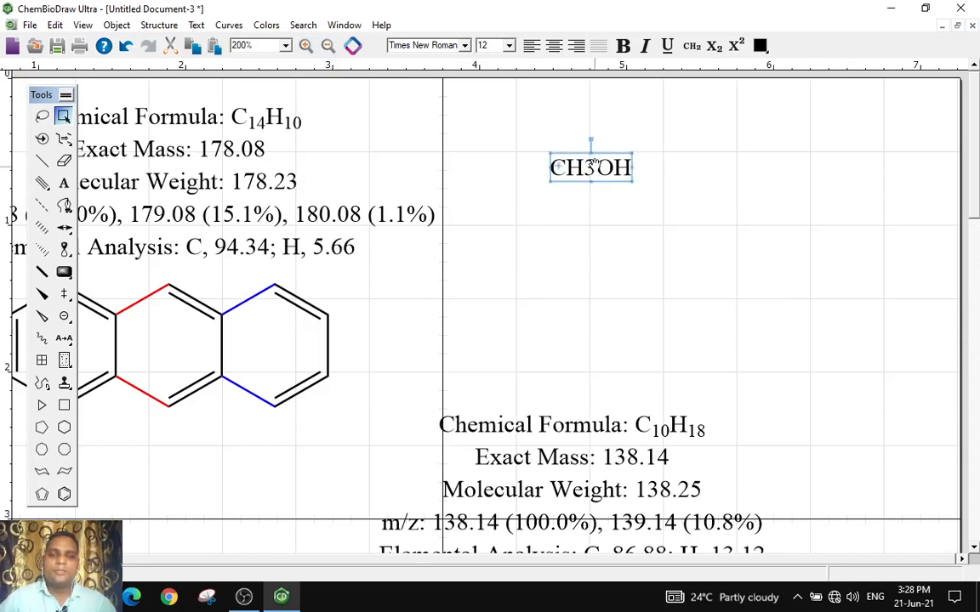
Format the 3 in the CH3OH label as a subscript and nudge the label slightly
click(693, 47)
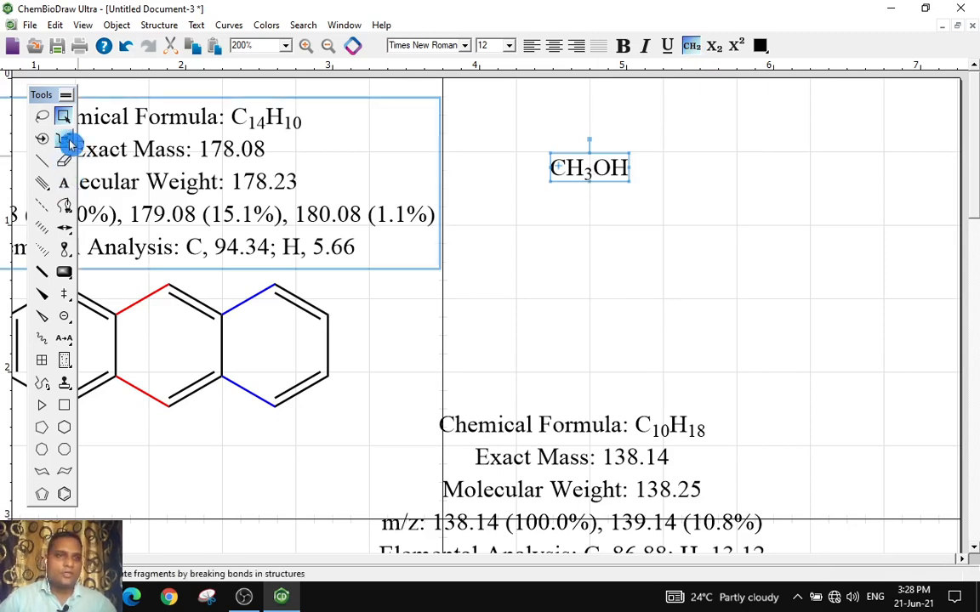
click(125, 52)
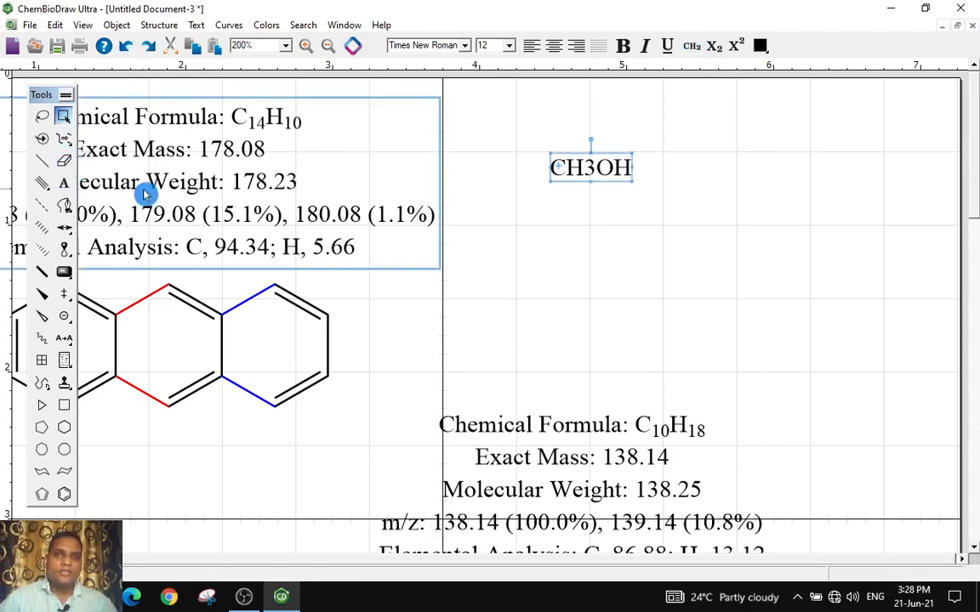
click(64, 182)
click(595, 167)
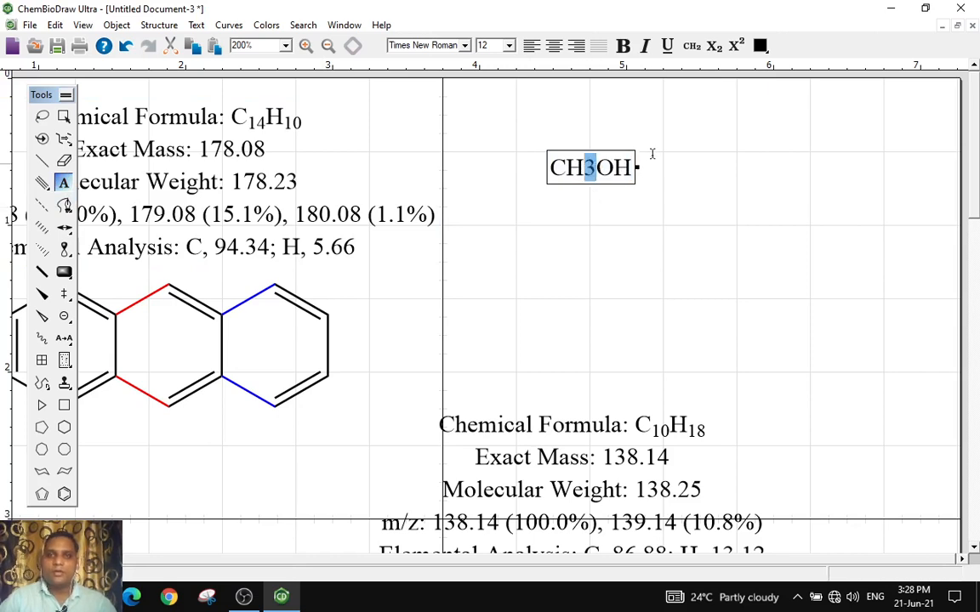
click(716, 48)
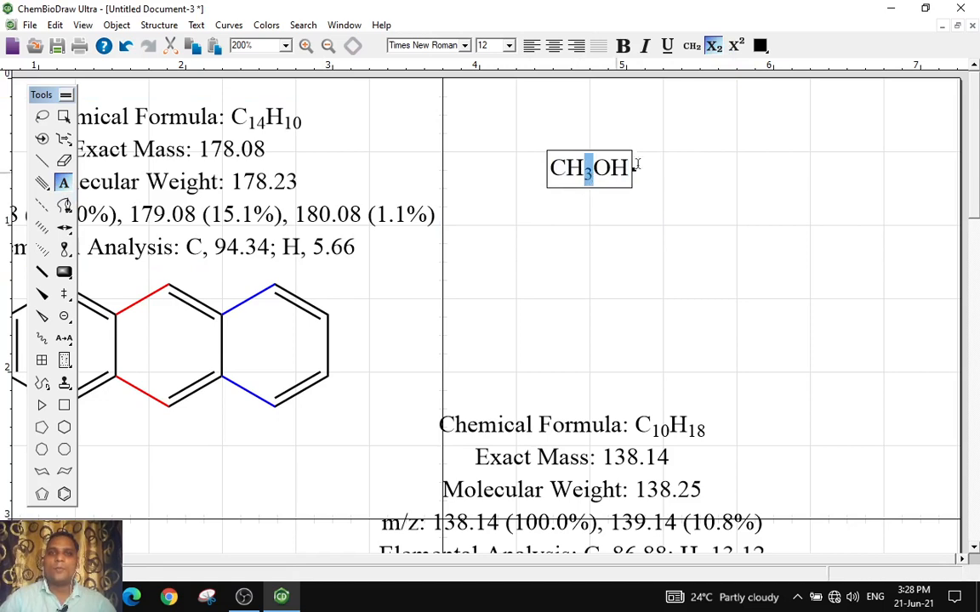
click(738, 48)
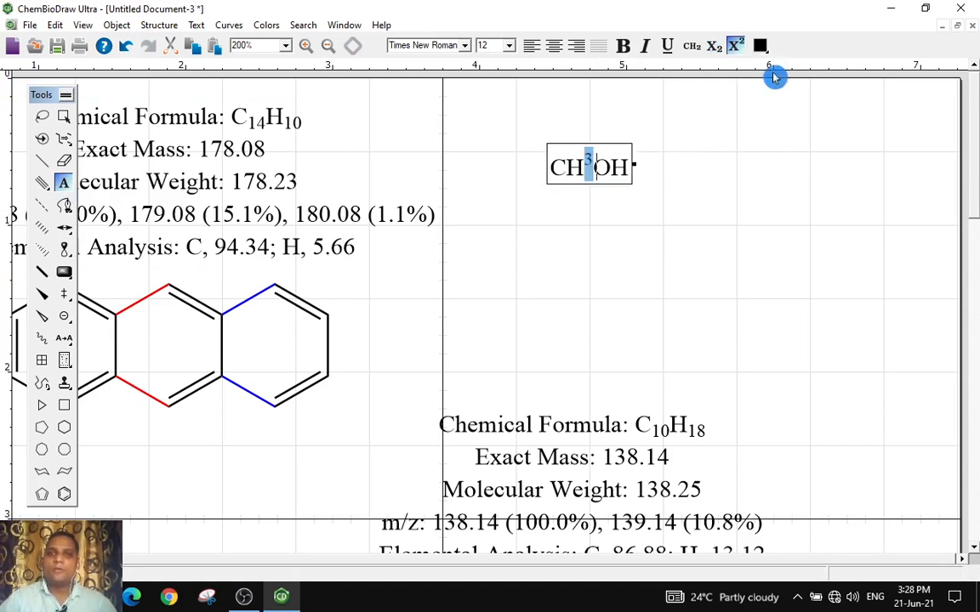
click(717, 46)
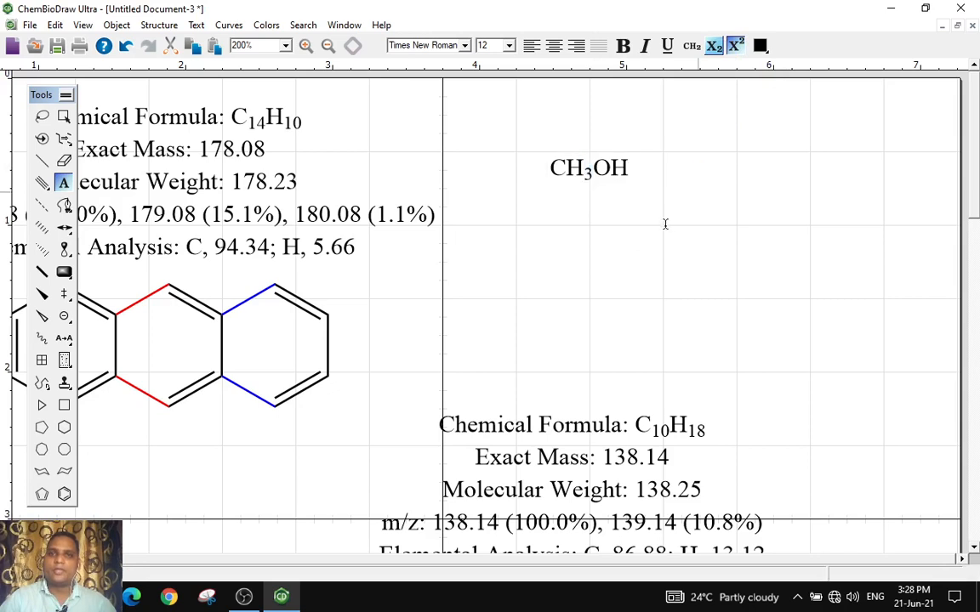
click(64, 116)
drag(609, 172, 641, 196)
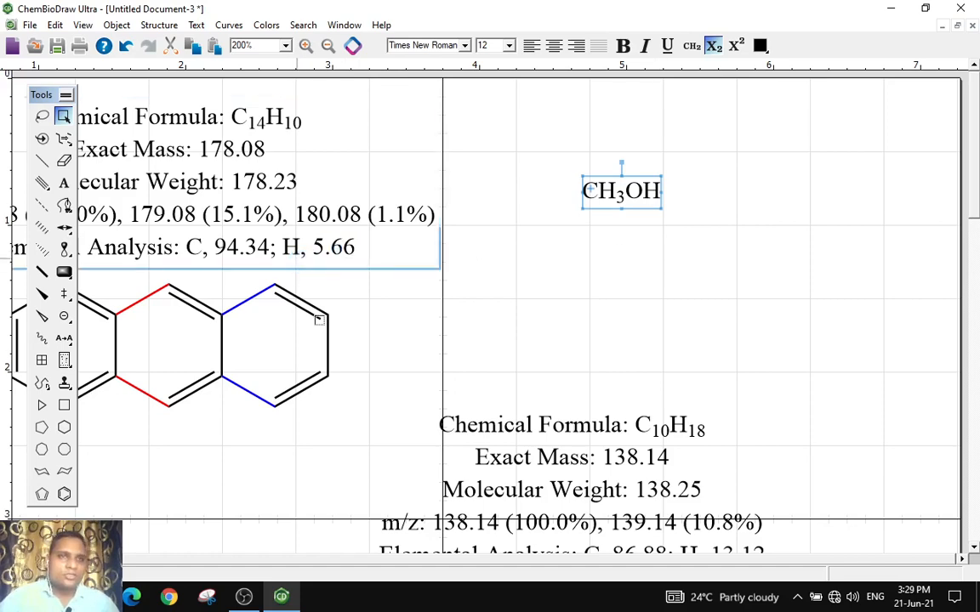
Open the Save As dialog to save the document
scroll(500, 310, down, 3)
scroll(92, 136, up, 3)
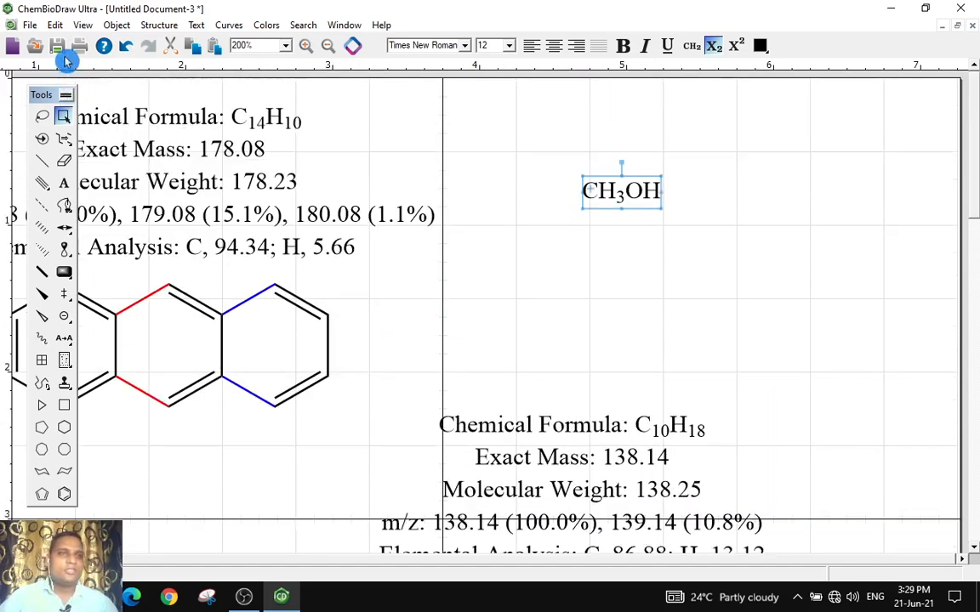
click(59, 54)
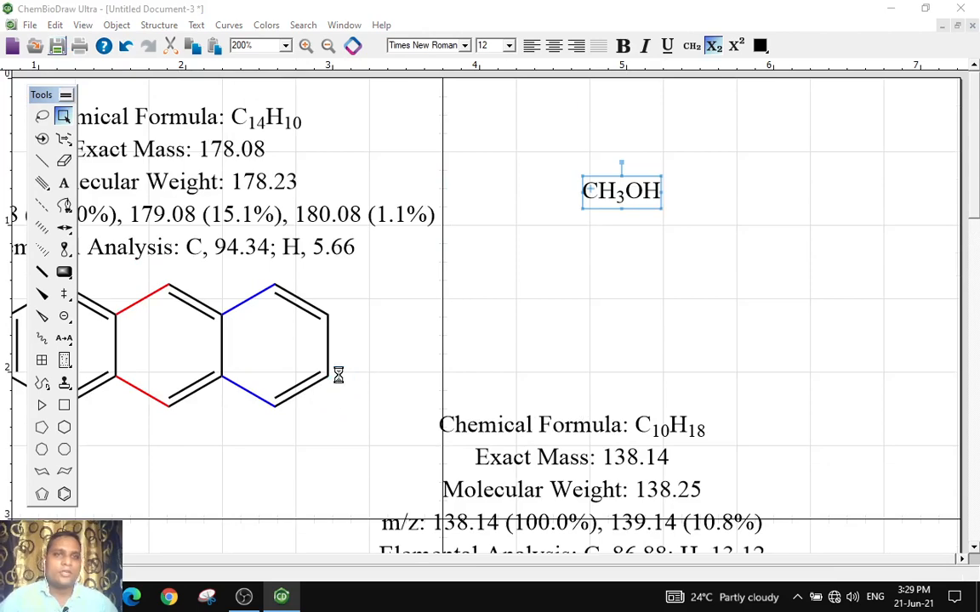
click(46, 151)
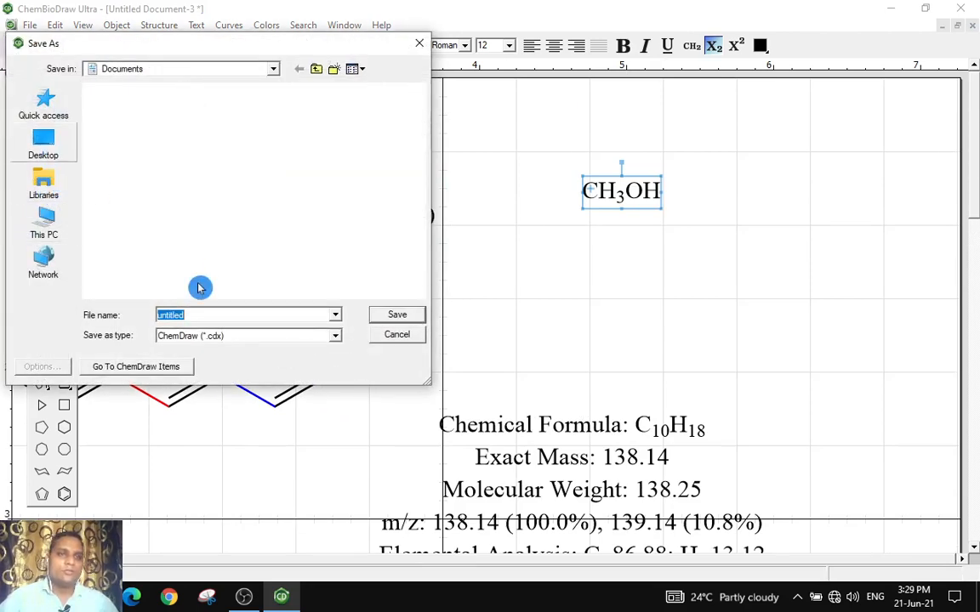